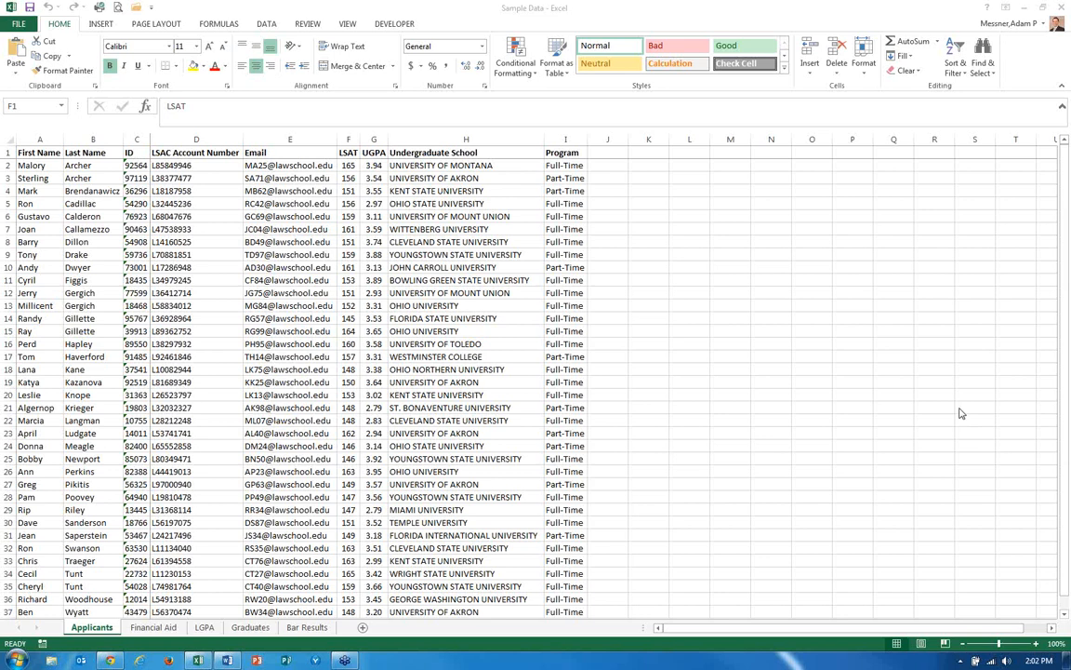
# Add the header LGPA in cell J1 of the Applicants sheet.
pyautogui.press('capslock')
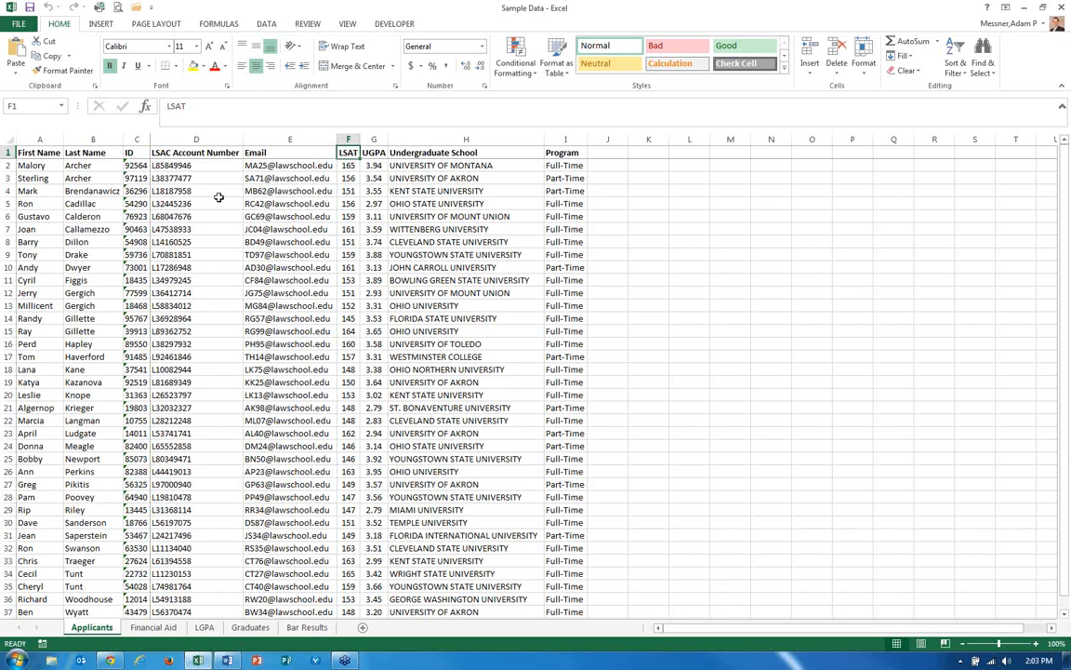
pyautogui.click(612, 154)
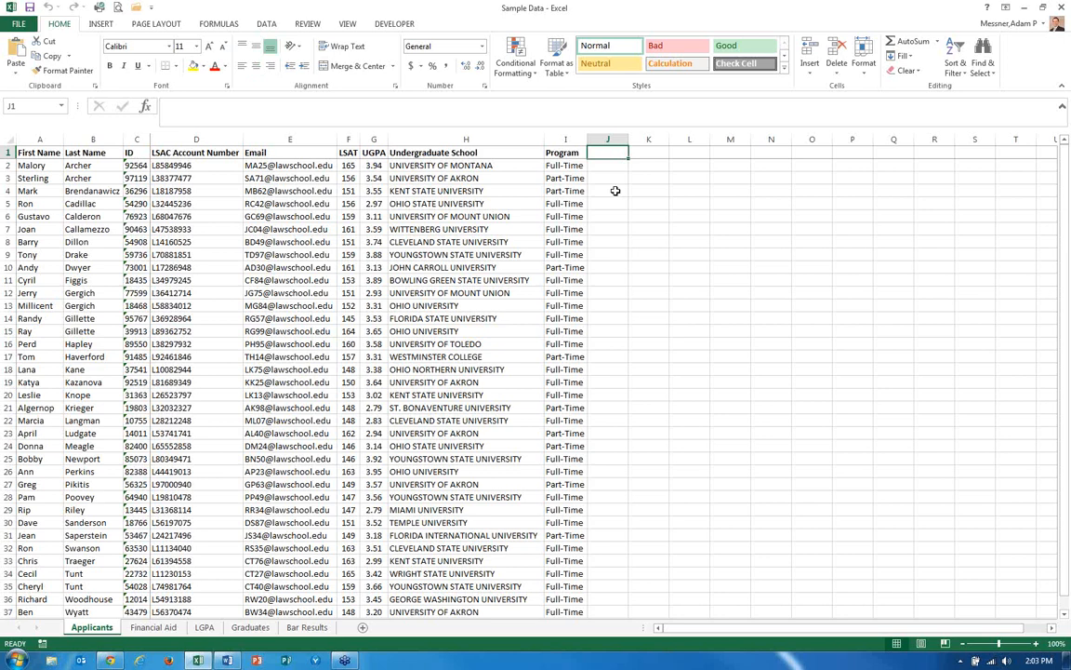
pyautogui.press('capslock')
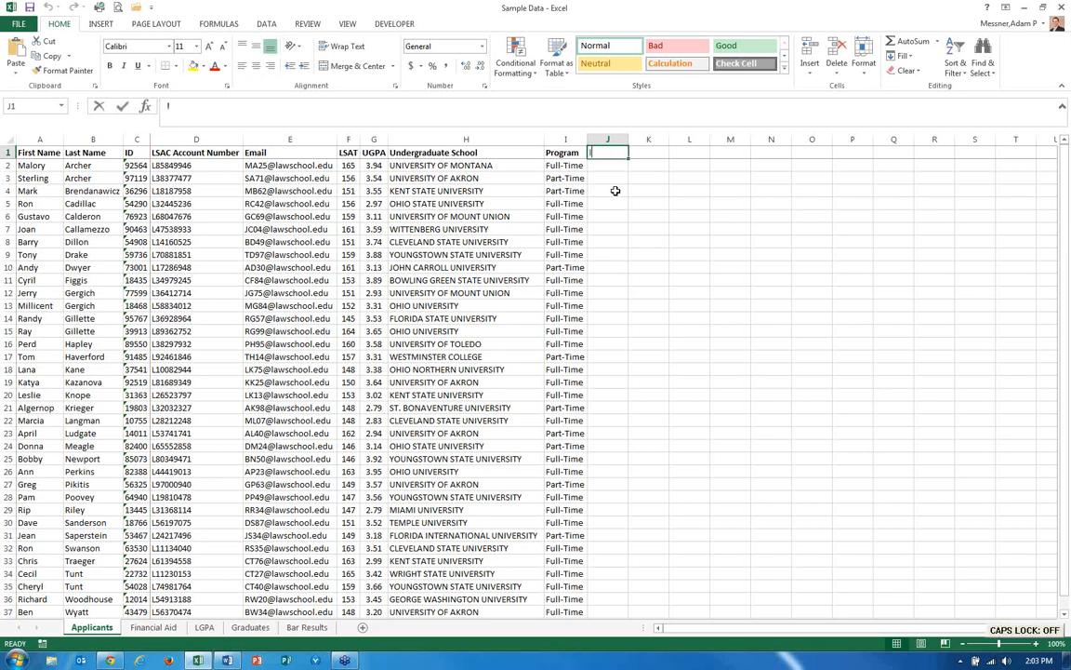
pyautogui.write('L')
pyautogui.press('capslock')
pyautogui.write('GPA')
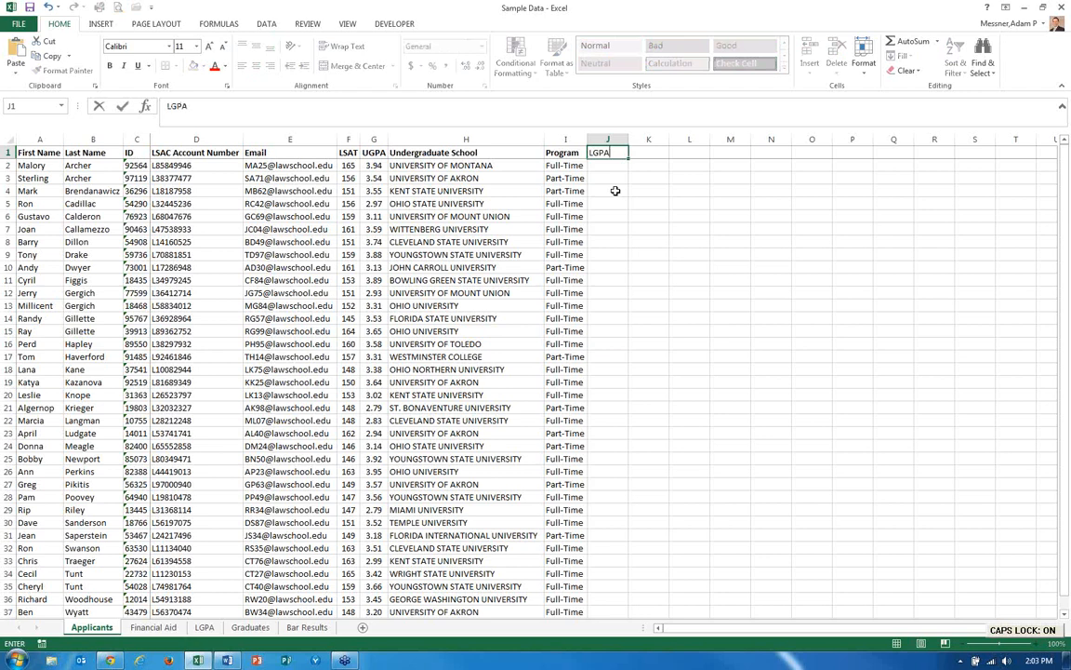
pyautogui.press('Return')
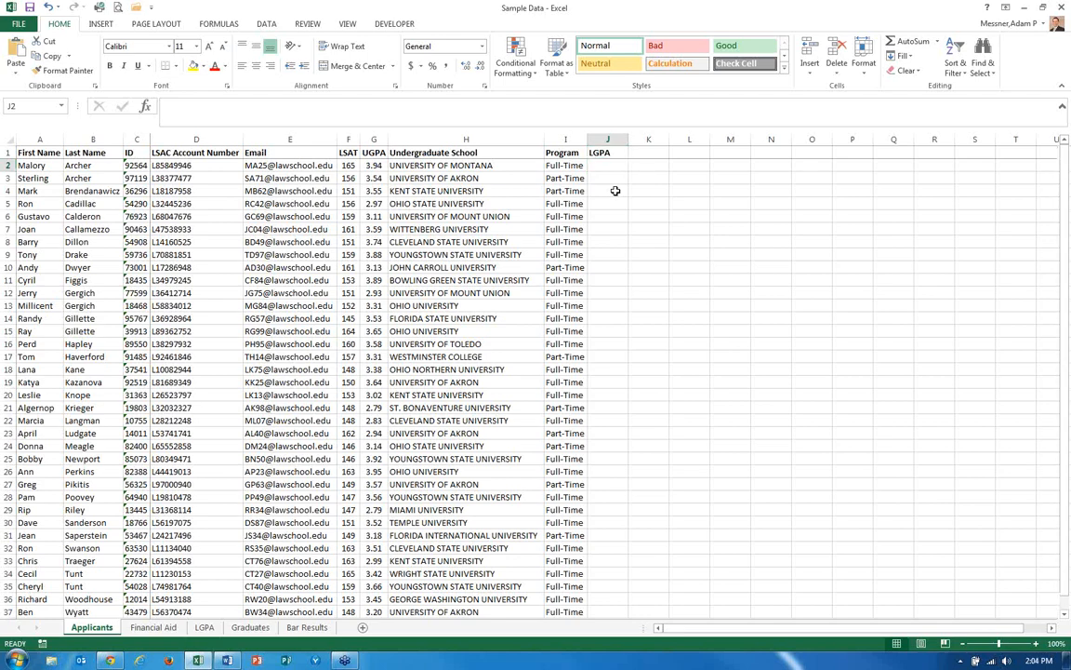
# Compare the Applicants sheet with the ID and LGPA columns on the LGPA sheet.
pyautogui.hotkey('ctrl', 'pagedown')
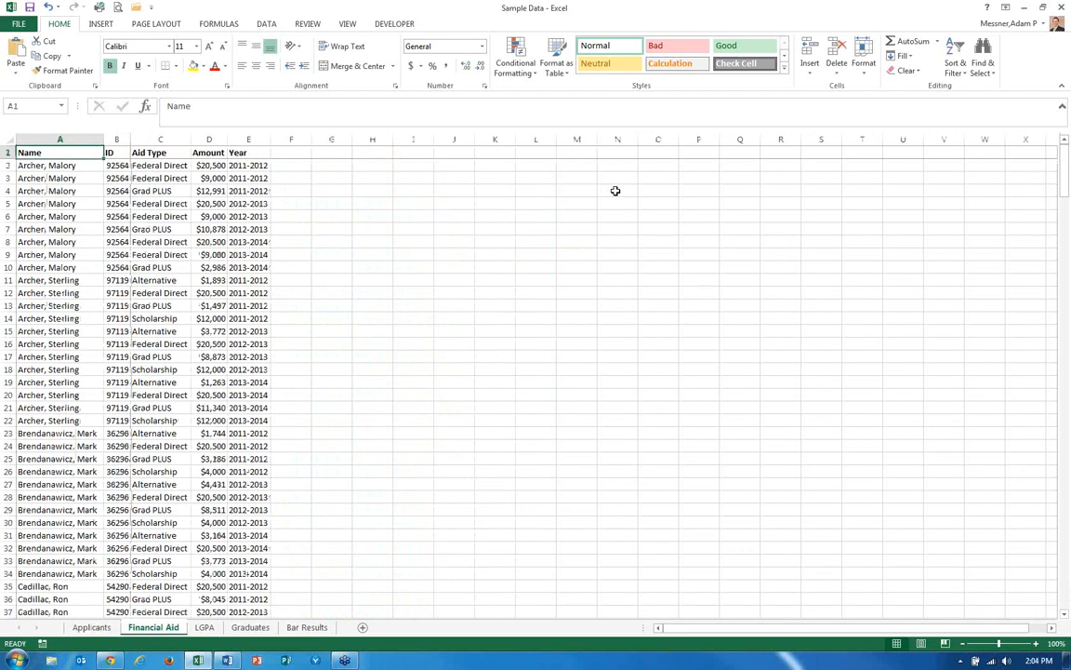
pyautogui.hotkey('ctrl', 'pagedown')
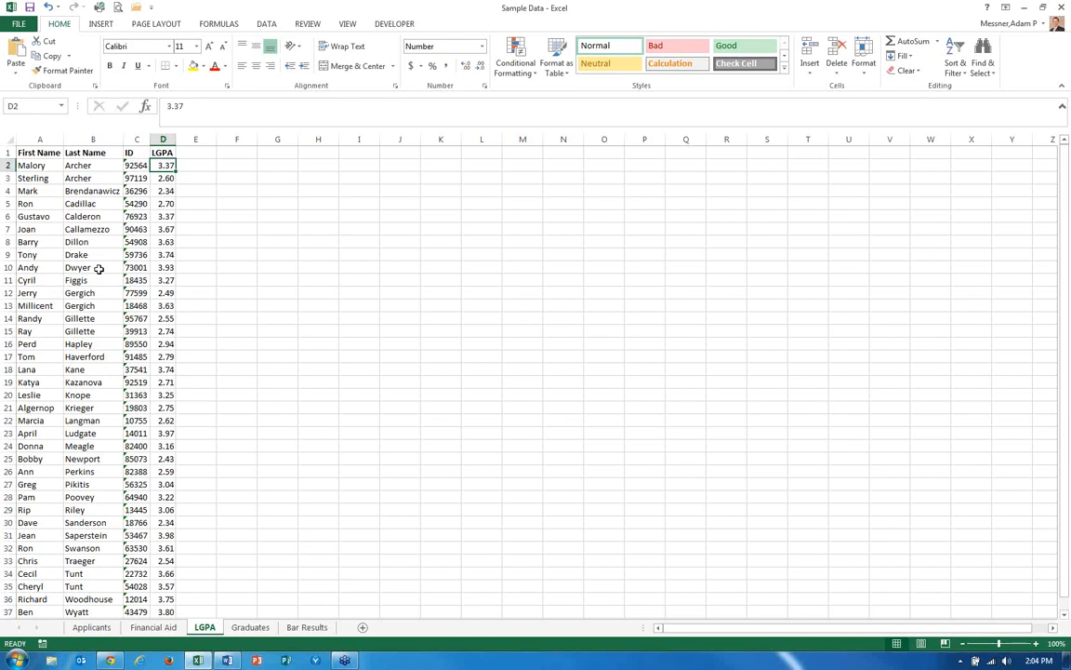
pyautogui.hotkey('ctrl', 'pageup')
pyautogui.hotkey('ctrl', 'pageup')
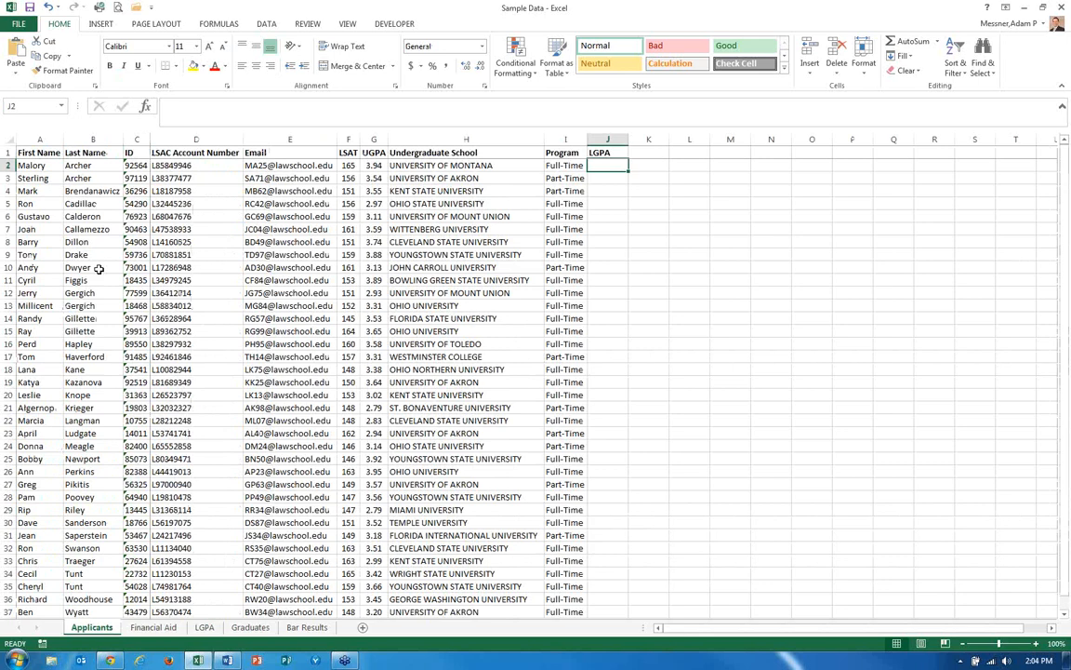
pyautogui.hotkey('ctrl', 'pagedown')
pyautogui.hotkey('ctrl', 'pagedown')
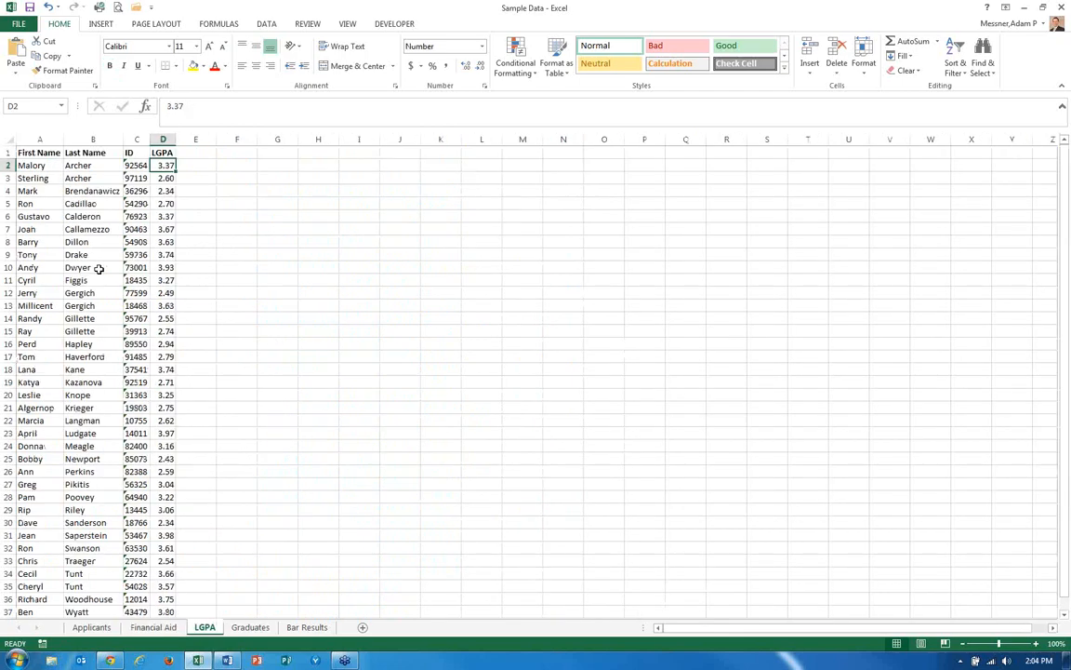
pyautogui.hotkey('ctrl', 'pageup')
pyautogui.hotkey('ctrl', 'pageup')
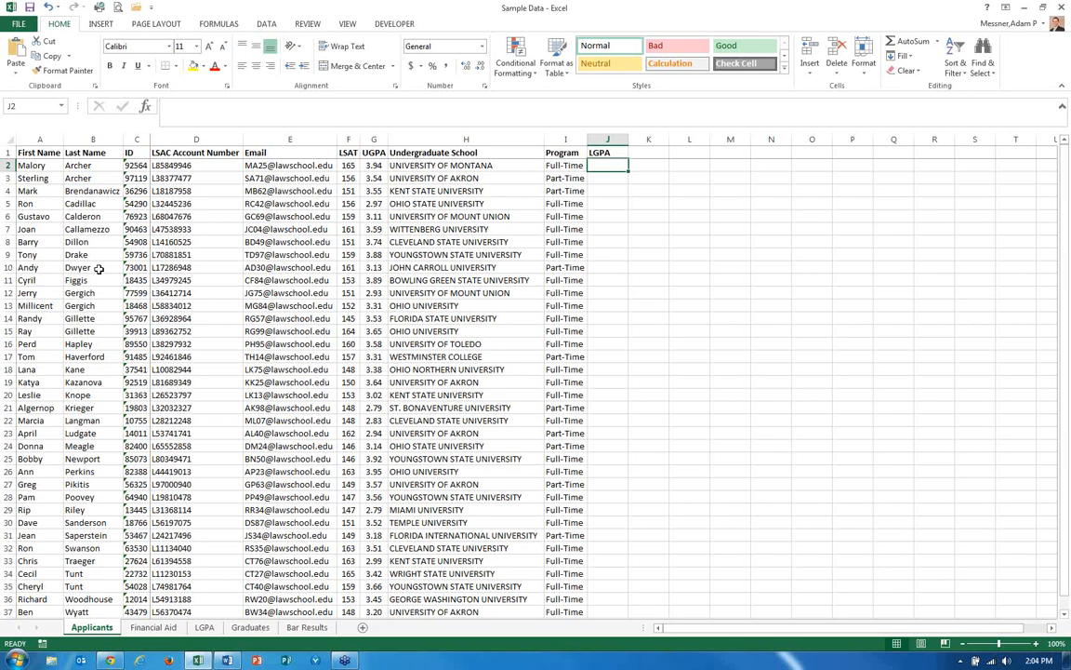
# Start a VLOOKUP formula in J2 using the applicant's ID in C2 as the lookup value.
pyautogui.write('=')
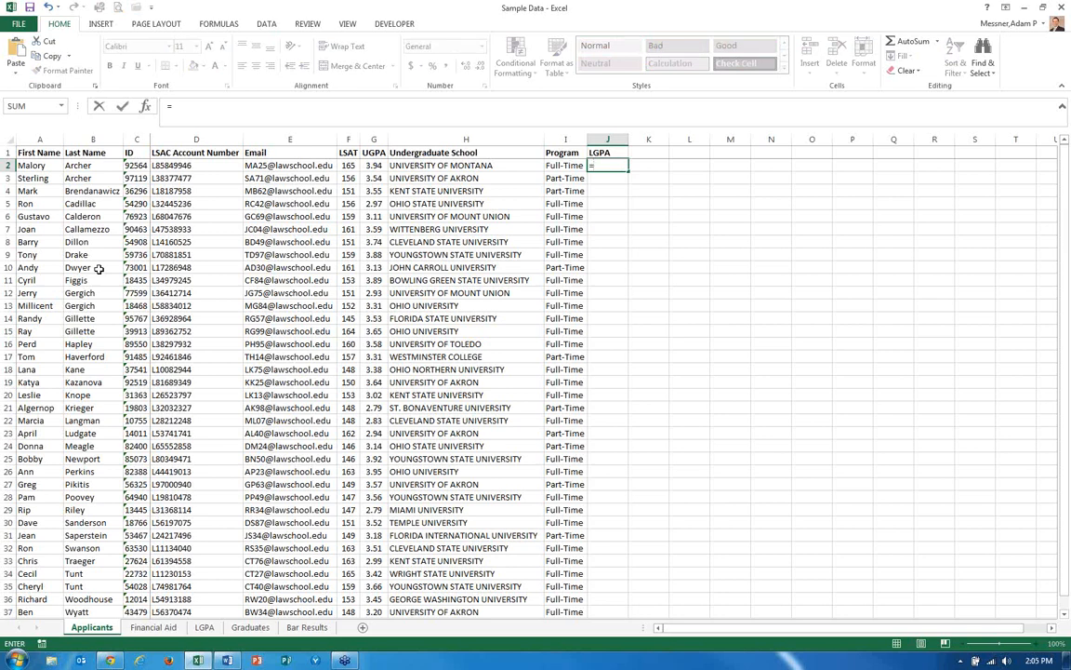
pyautogui.write('VL')
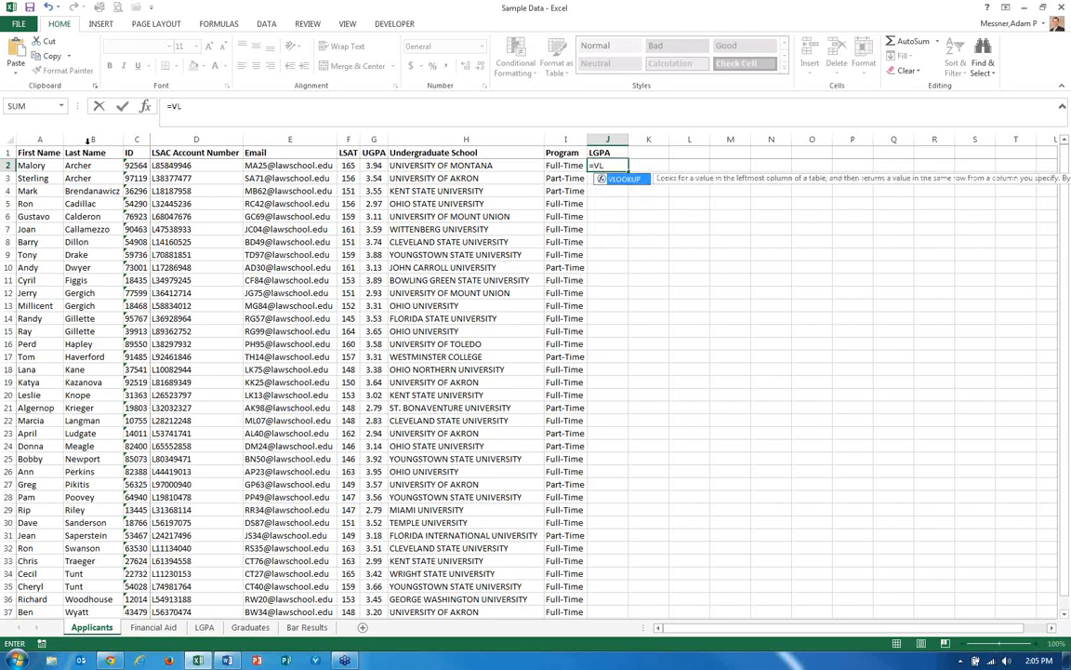
pyautogui.doubleClick(622, 183)
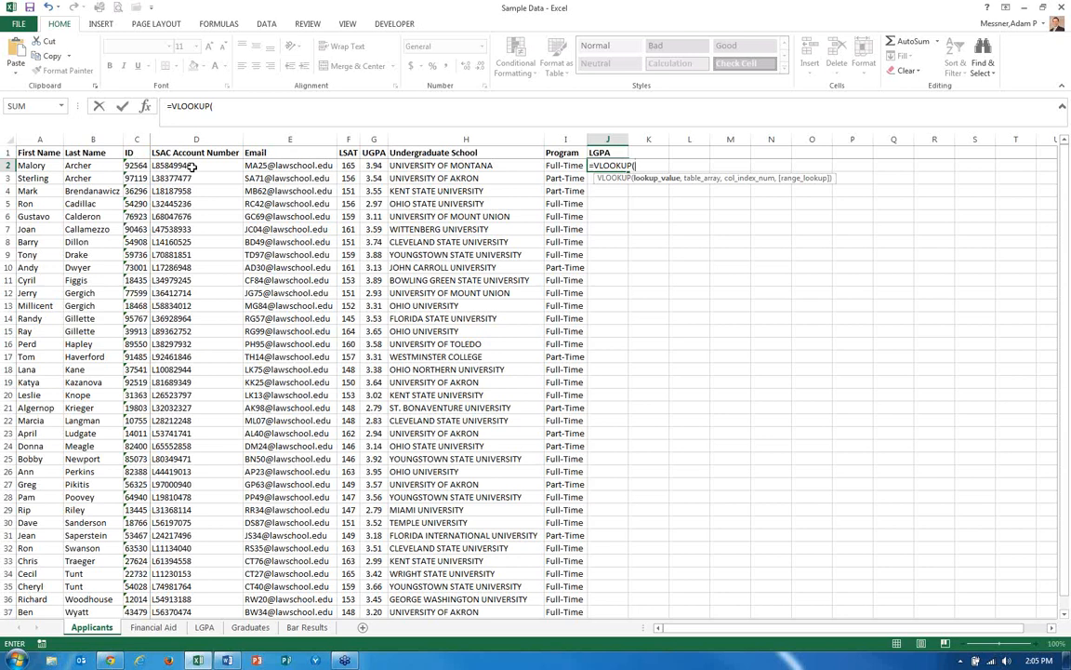
pyautogui.click(135, 165)
pyautogui.write(',')
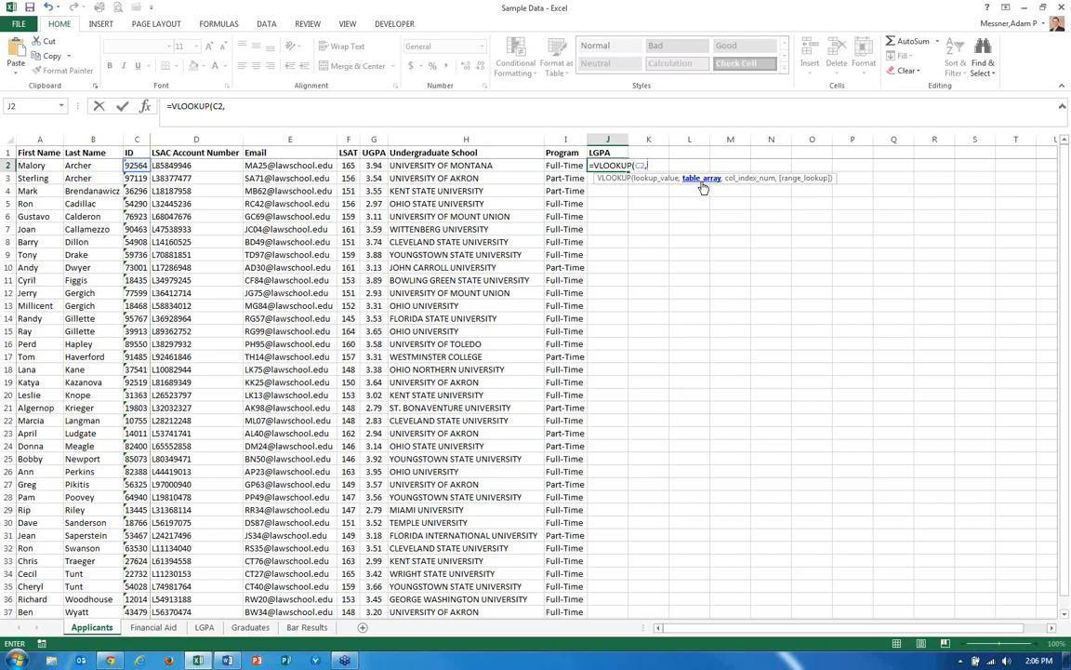
# Complete the VLOOKUP with table array LGPA!C:D, column index 2 and FALSE for an exact match.
pyautogui.click(205, 627)
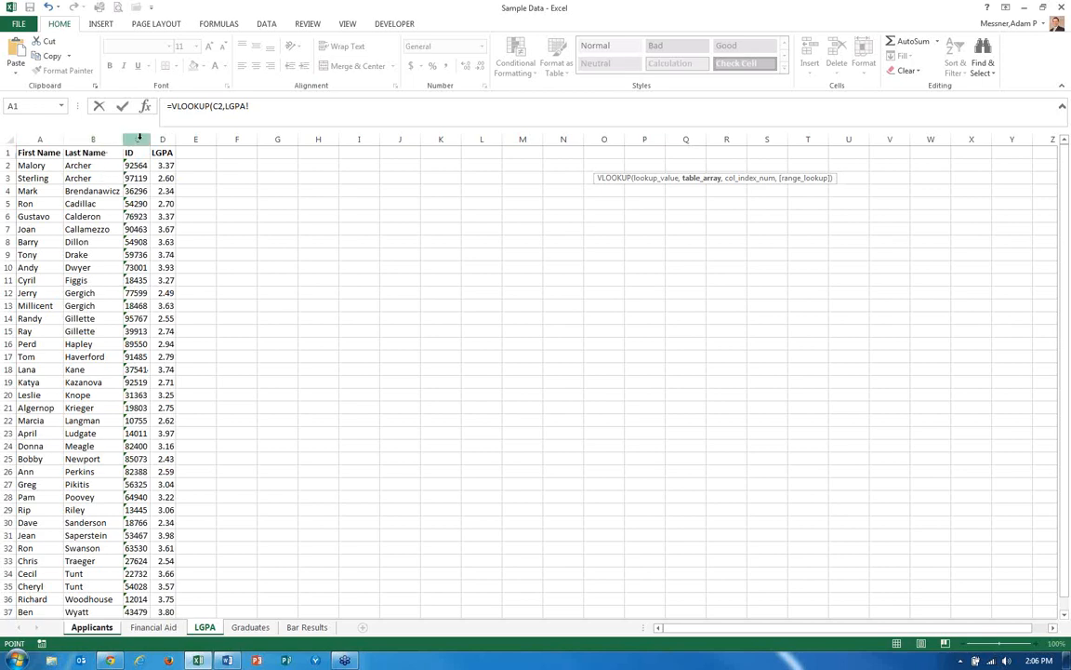
pyautogui.moveTo(140, 138); pyautogui.dragTo(160, 138)
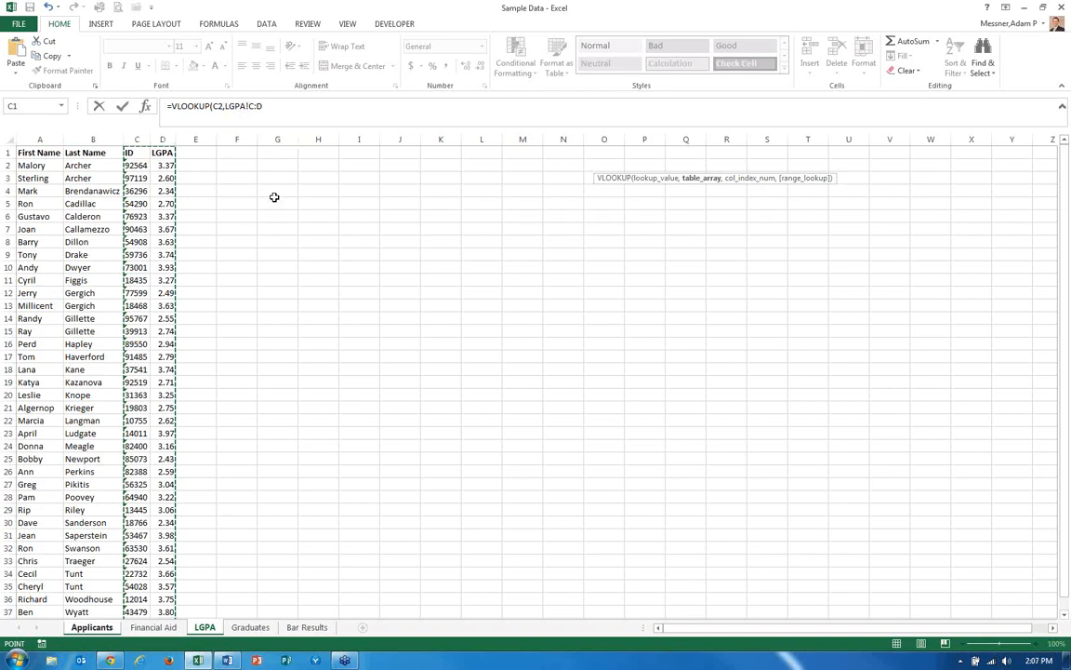
pyautogui.write(',')
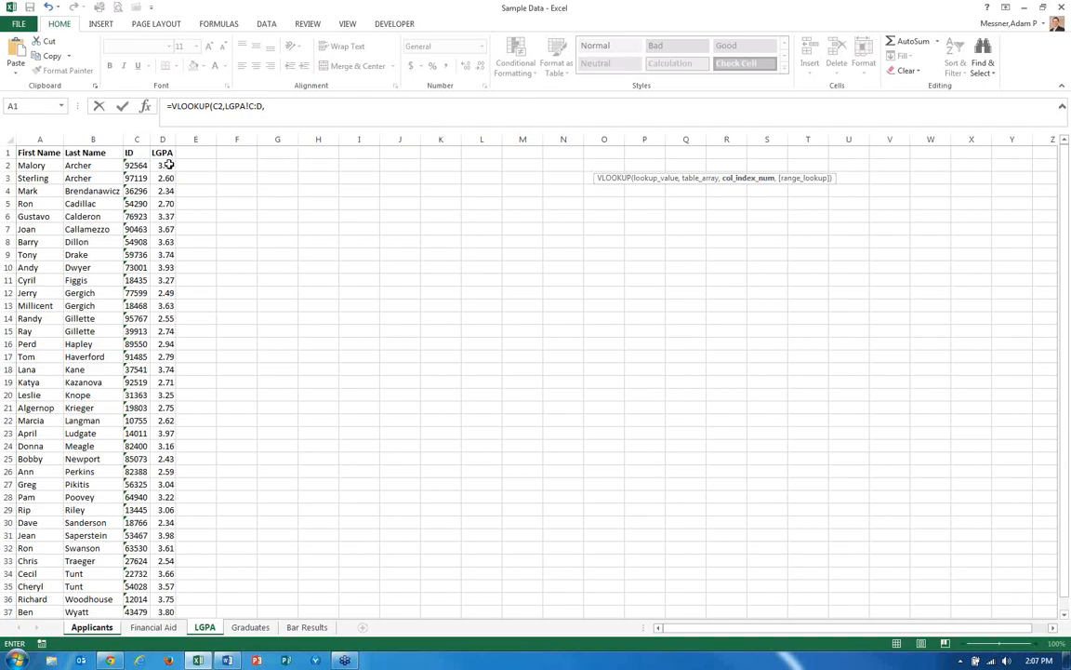
pyautogui.write('2,')
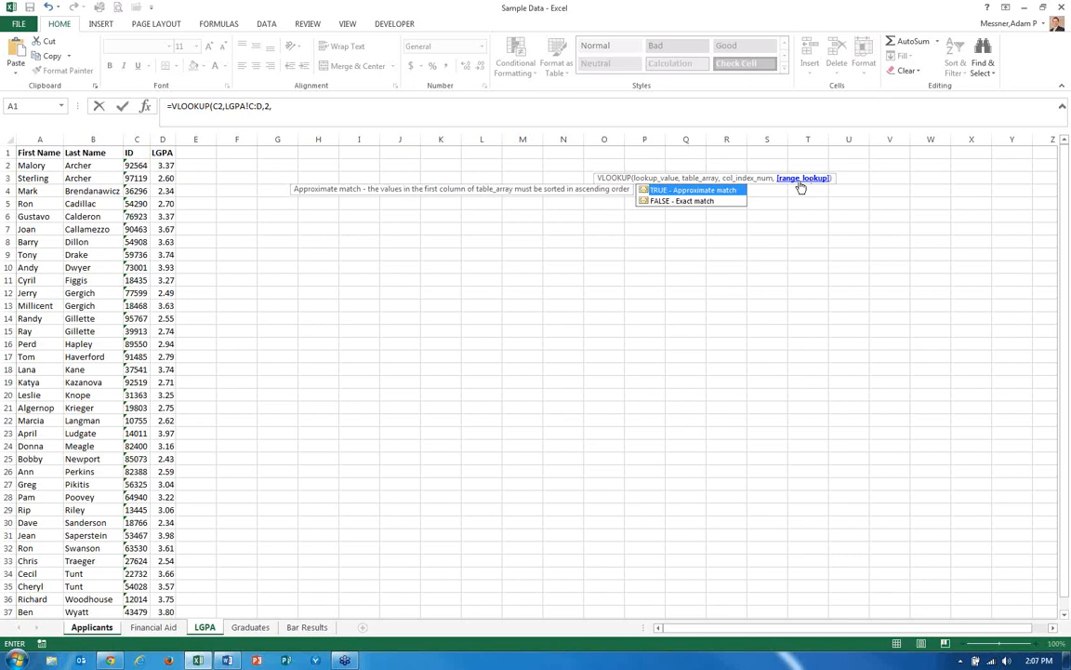
pyautogui.write('FALSE')
pyautogui.write(')')
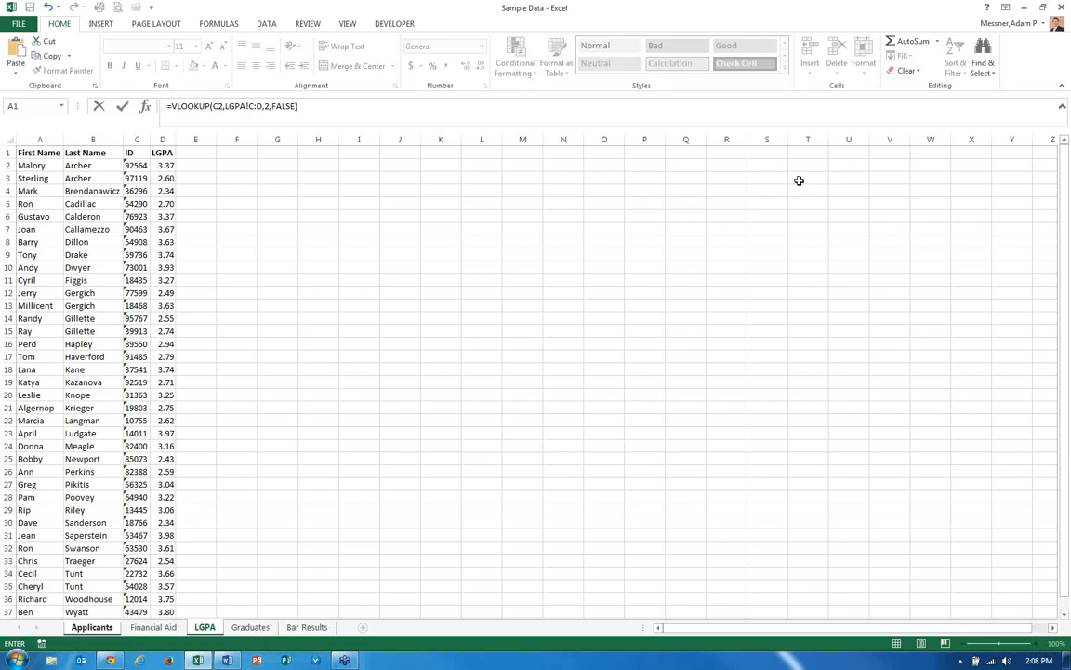
pyautogui.press('Return')
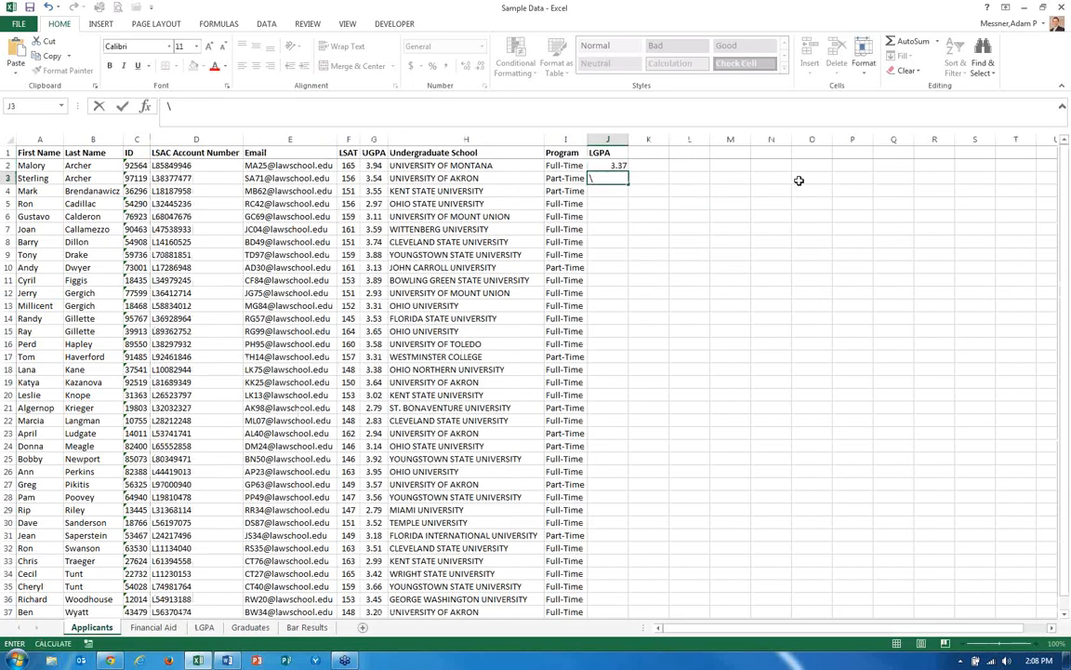
# Check J2's result against the matching ID row on the LGPA sheet.
pyautogui.press('Up')
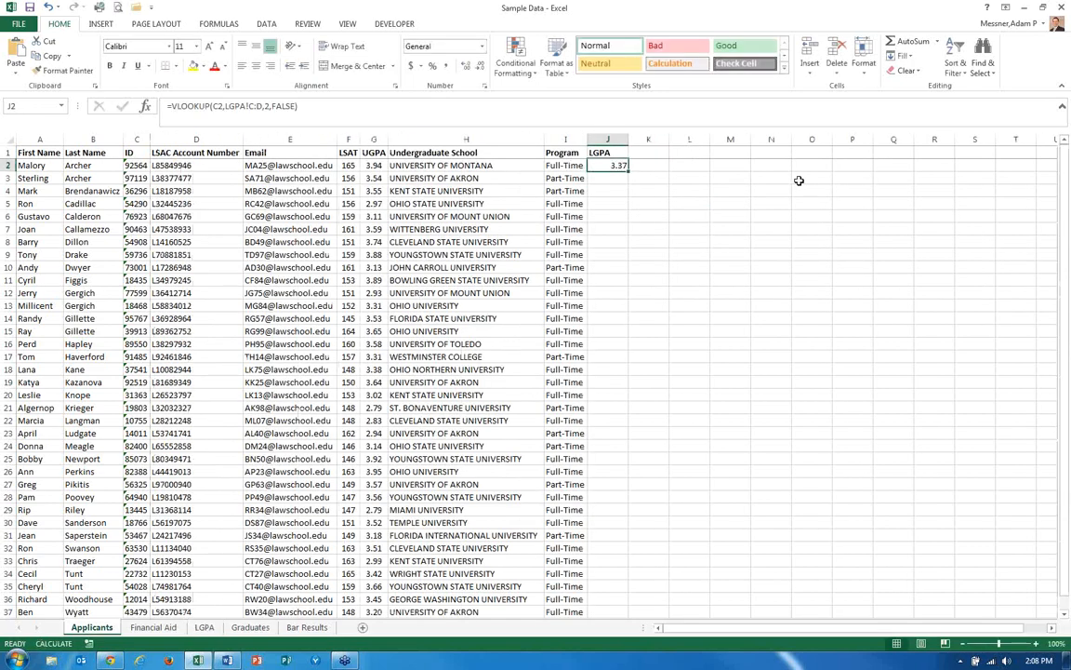
pyautogui.press('Left')
pyautogui.press('Left')
pyautogui.press('Left')
pyautogui.press('Left')
pyautogui.press('Left')
pyautogui.press('Left')
pyautogui.press('Left')
pyautogui.press('Left')
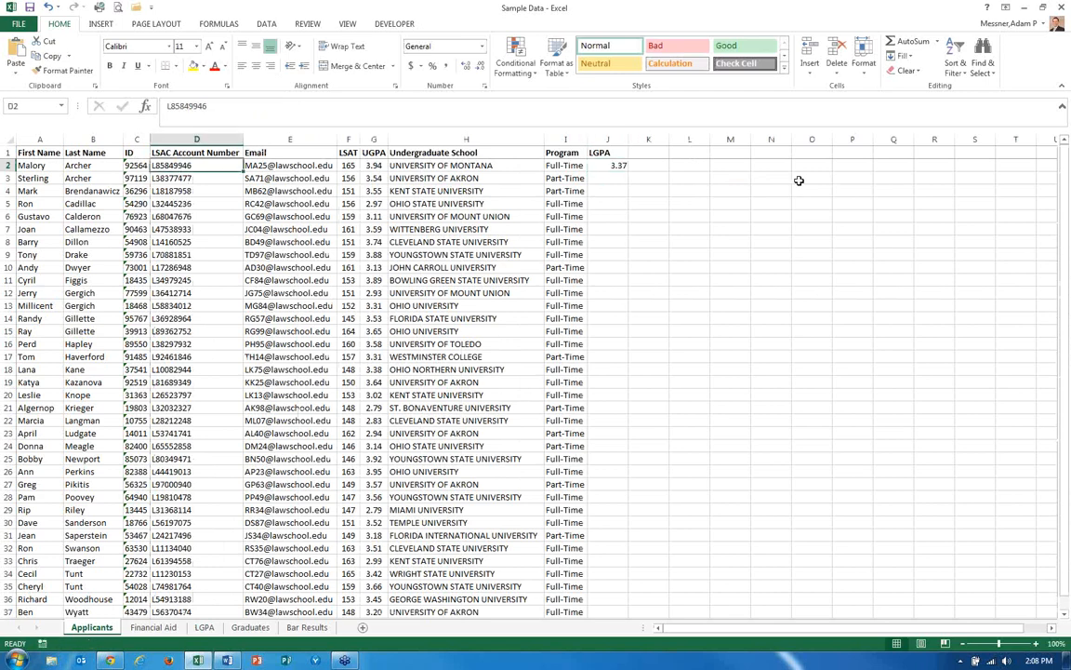
pyautogui.press('Right')
pyautogui.press('Right')
pyautogui.press('Right')
pyautogui.press('Right')
pyautogui.press('Right')
pyautogui.press('Right')
pyautogui.press('Right')
pyautogui.press('Right')
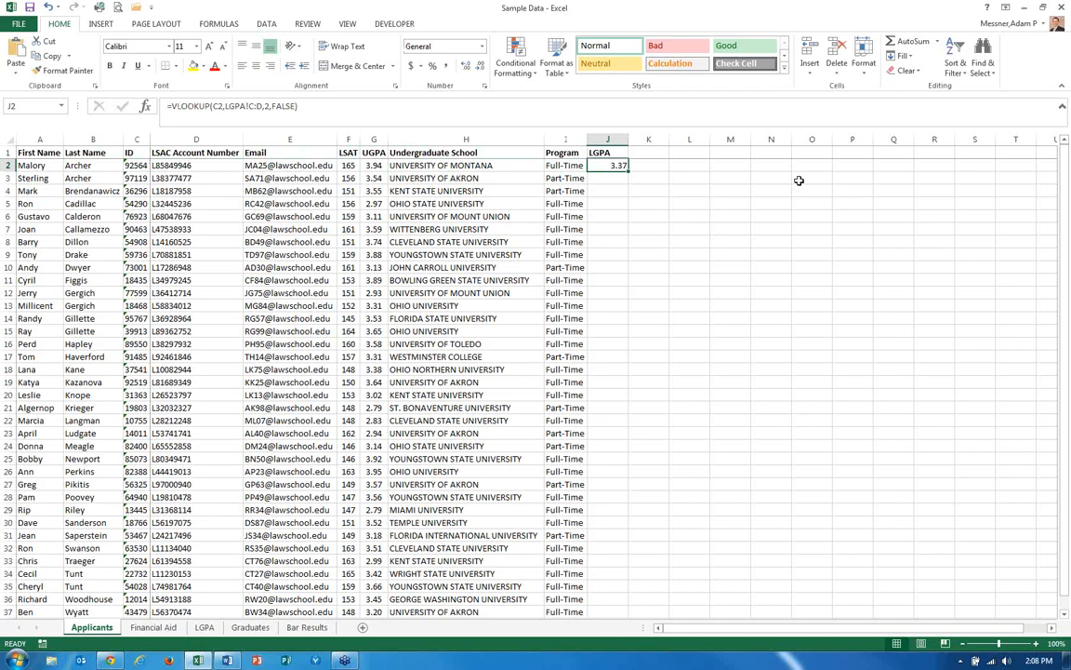
pyautogui.hotkey('ctrl', 'pagedown')
pyautogui.hotkey('ctrl', 'pagedown')
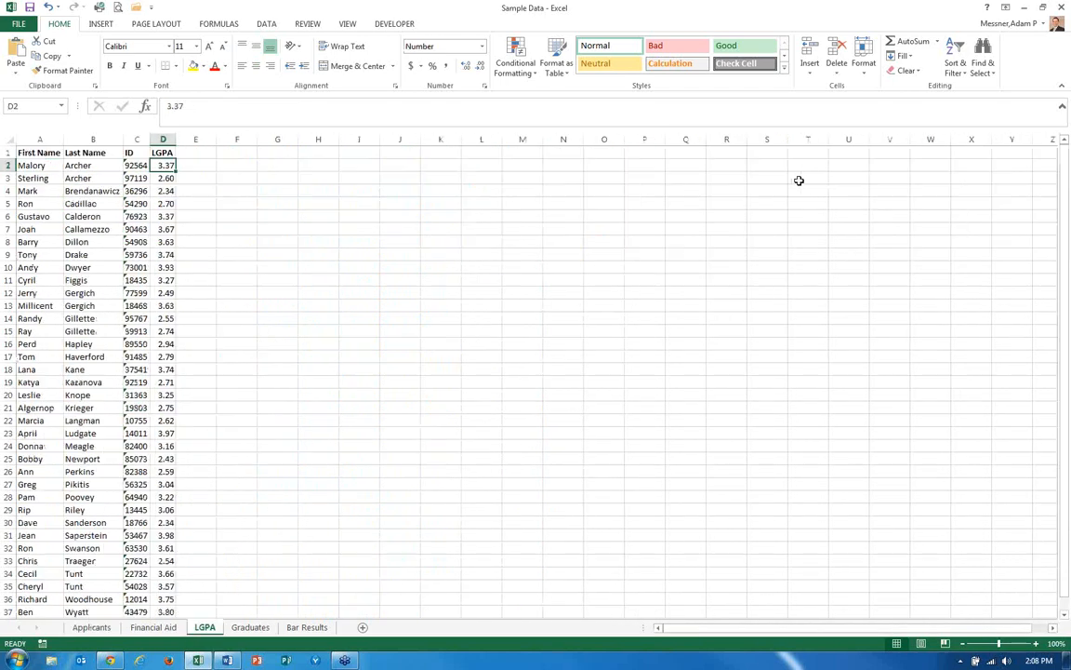
pyautogui.press('Left')
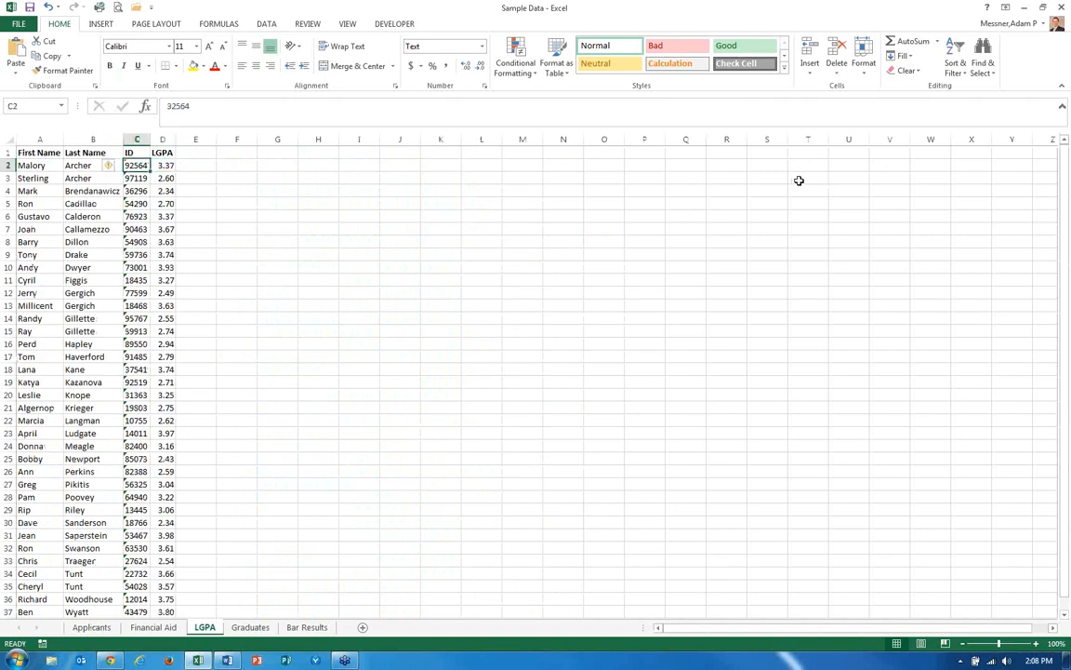
pyautogui.press('Right')
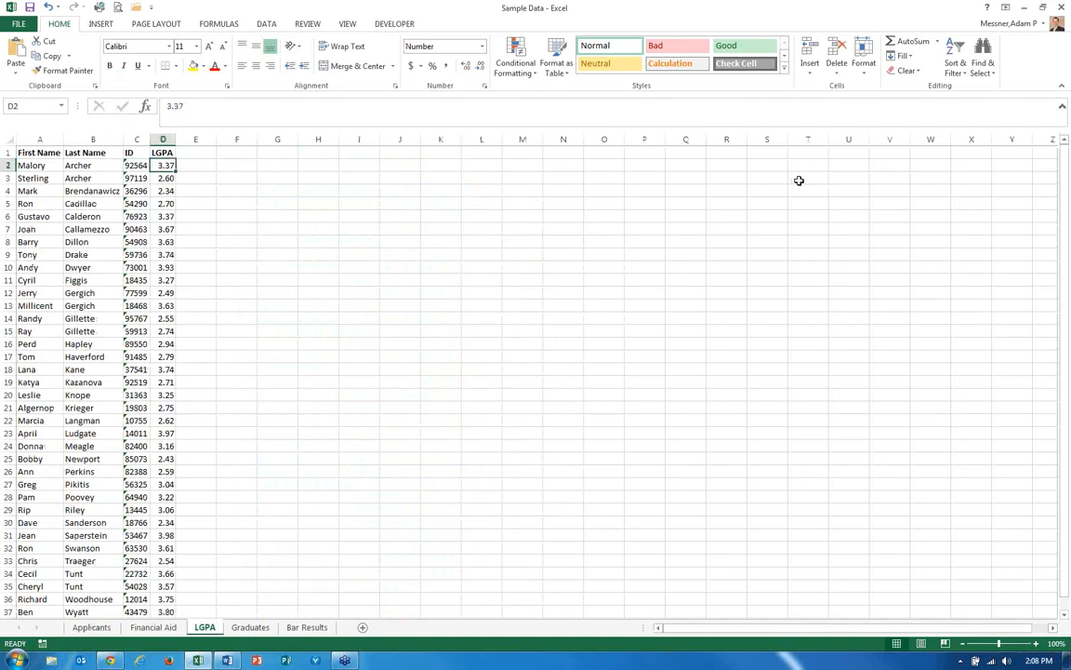
pyautogui.hotkey('ctrl', 'pageup')
pyautogui.hotkey('ctrl', 'pageup')
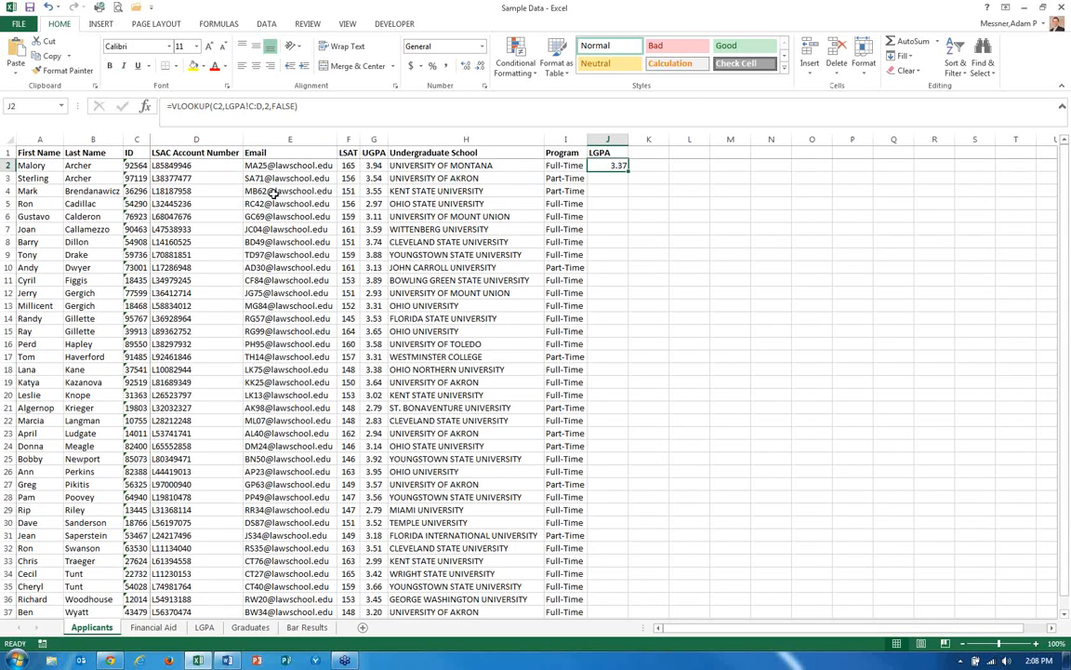
# Examine the lookup value and table array references in J2's VLOOKUP formula.
pyautogui.click(213, 106)
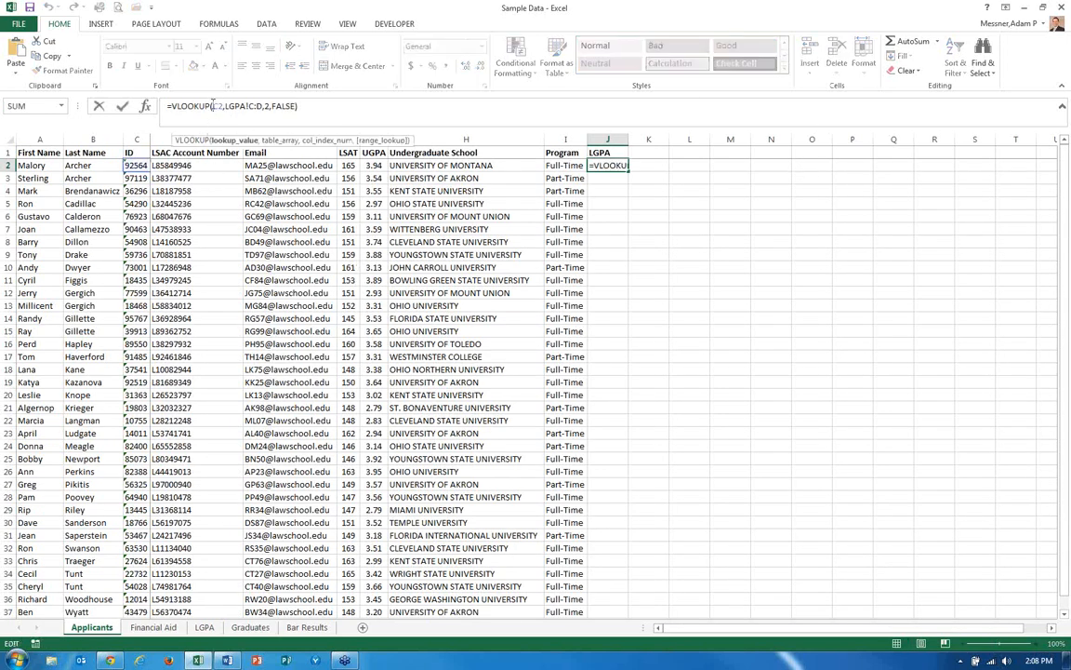
pyautogui.moveTo(214, 106); pyautogui.dragTo(224, 106)
pyautogui.moveTo(248, 105); pyautogui.dragTo(262, 105)
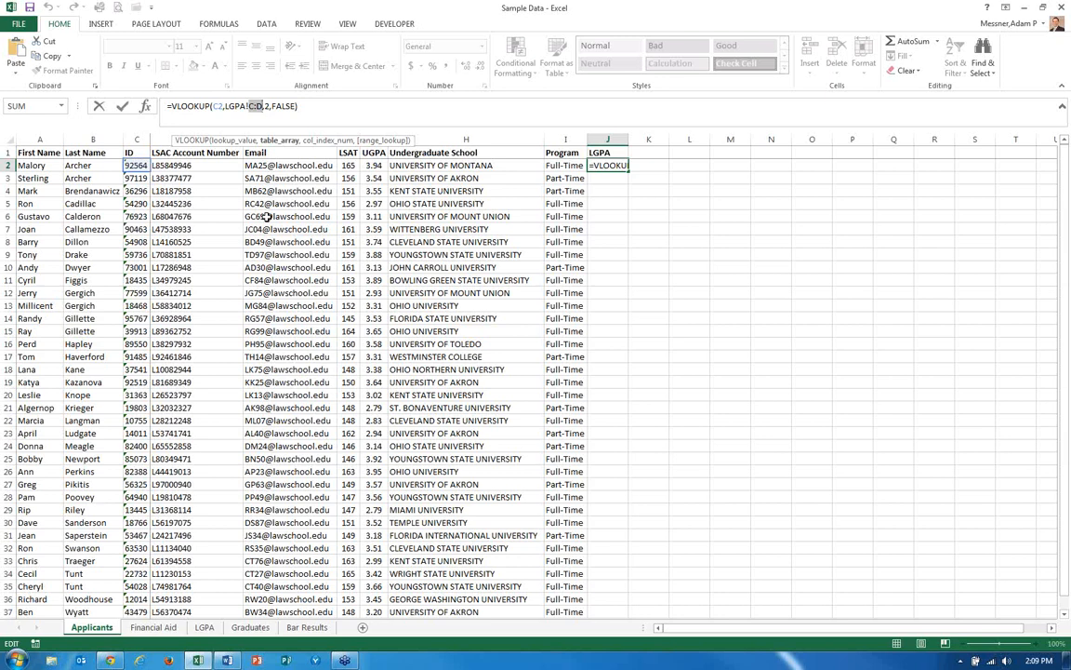
pyautogui.press('Return')
pyautogui.press('Up')
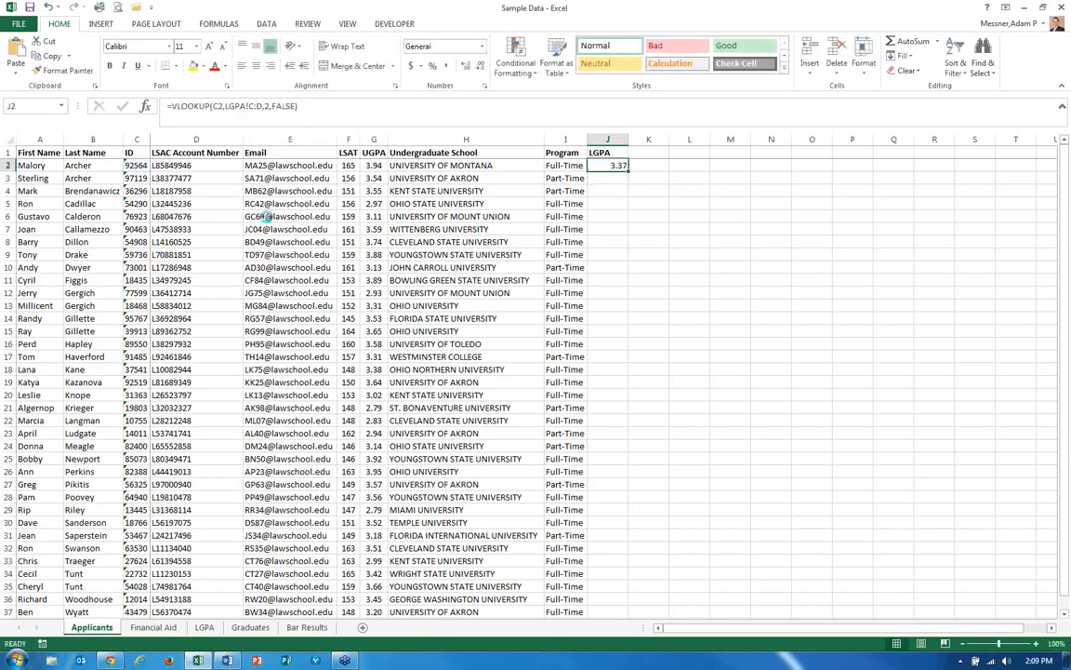
# Copy J2's VLOOKUP formula down the LGPA column through row 37.
pyautogui.hotkey('ctrl', 'c')
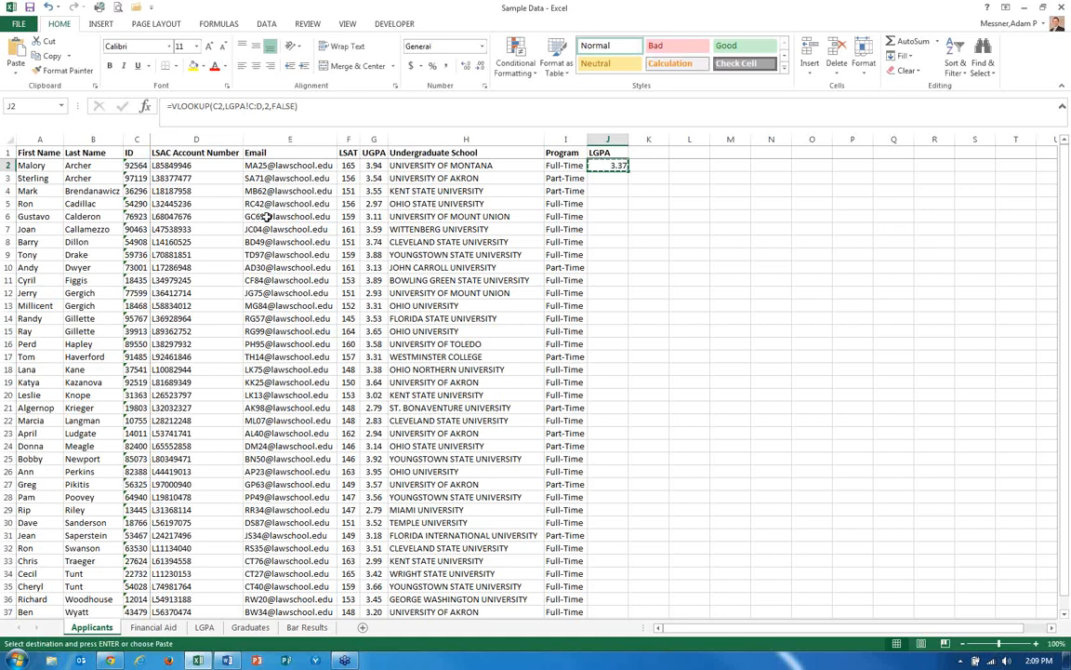
pyautogui.hotkey('shift', 'Down')
pyautogui.hotkey('shift', 'Down')
pyautogui.hotkey('shift', 'Down')
pyautogui.hotkey('shift', 'Down')
pyautogui.hotkey('shift', 'Down')
pyautogui.hotkey('shift', 'Down')
pyautogui.hotkey('shift', 'Down')
pyautogui.hotkey('shift', 'Down')
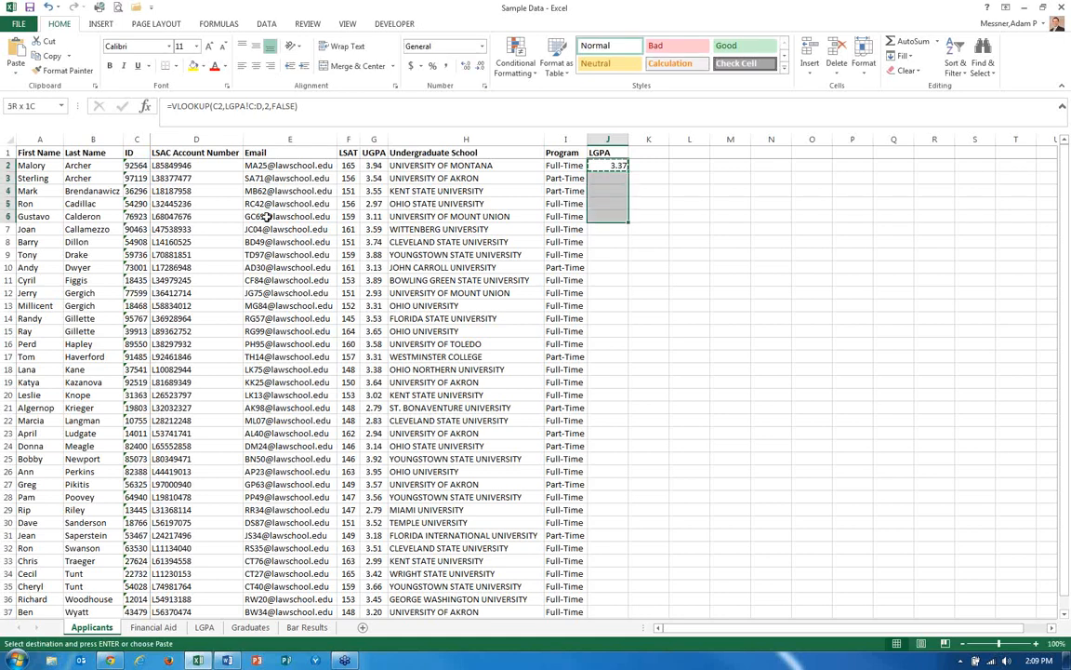
pyautogui.hotkey('shift', 'Down')
pyautogui.hotkey('shift', 'Down')
pyautogui.hotkey('shift', 'Down')
pyautogui.hotkey('shift', 'Down')
pyautogui.hotkey('shift', 'Down')
pyautogui.hotkey('shift', 'Down')
pyautogui.hotkey('shift', 'Down')
pyautogui.hotkey('shift', 'Down')
pyautogui.hotkey('shift', 'Down')
pyautogui.hotkey('shift', 'Down')
pyautogui.hotkey('shift', 'Down')
pyautogui.hotkey('shift', 'Down')
pyautogui.hotkey('shift', 'Down')
pyautogui.hotkey('shift', 'Down')
pyautogui.hotkey('shift', 'Down')
pyautogui.hotkey('shift', 'Down')
pyautogui.hotkey('shift', 'Down')
pyautogui.hotkey('shift', 'Down')
pyautogui.hotkey('shift', 'Down')
pyautogui.hotkey('shift', 'Down')
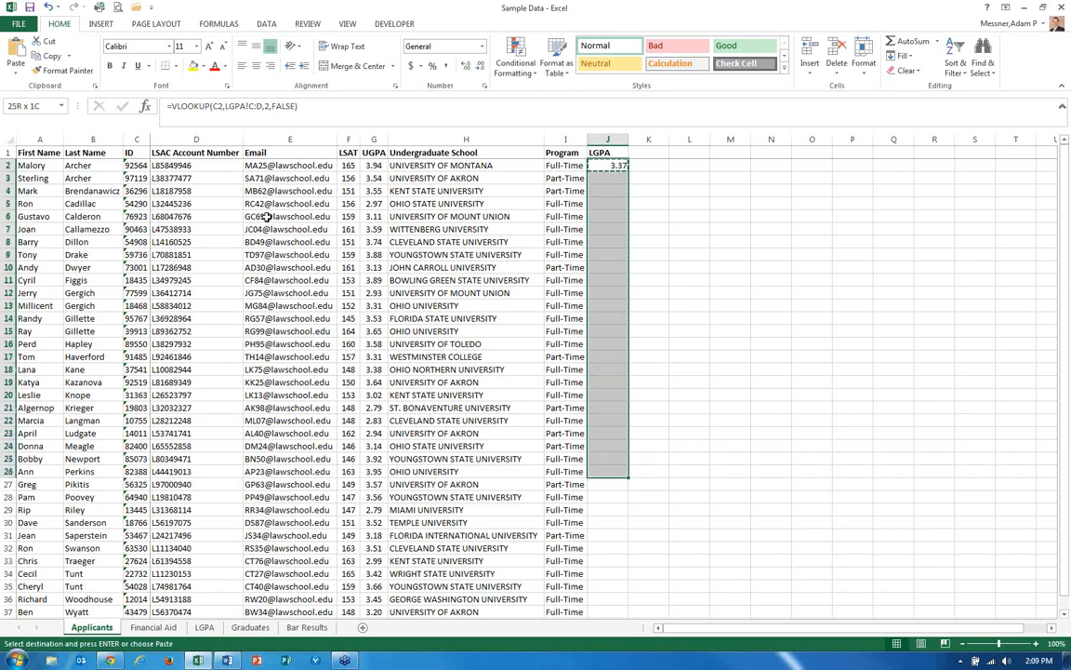
pyautogui.hotkey('shift', 'Down')
pyautogui.hotkey('shift', 'Down')
pyautogui.hotkey('shift', 'Down')
pyautogui.hotkey('shift', 'Down')
pyautogui.hotkey('shift', 'Down')
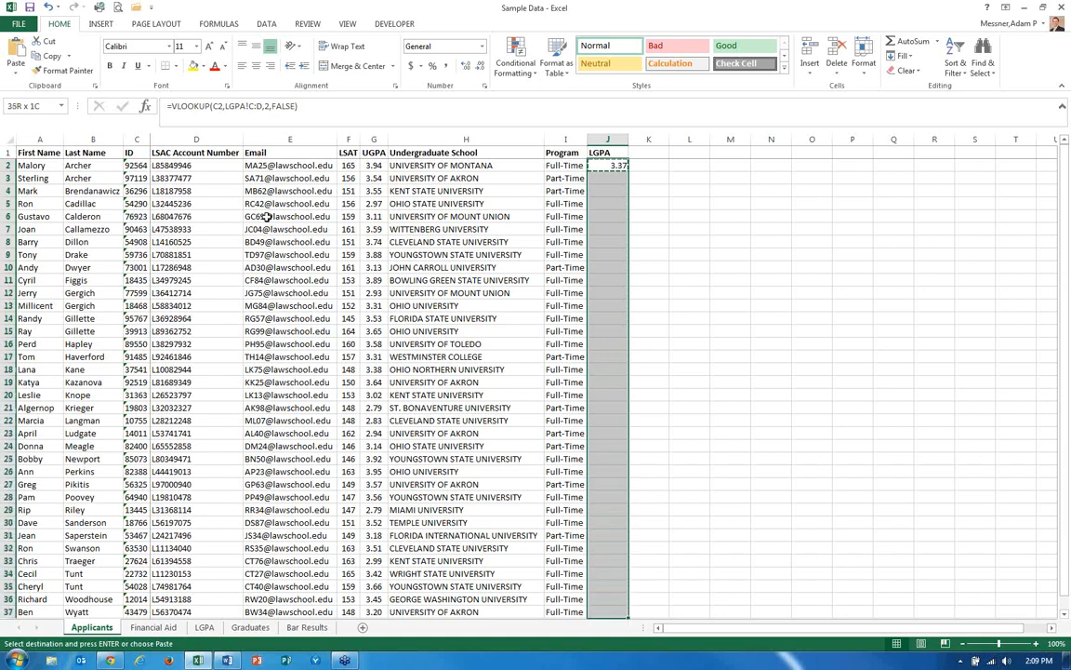
pyautogui.hotkey('shift', 'Down')
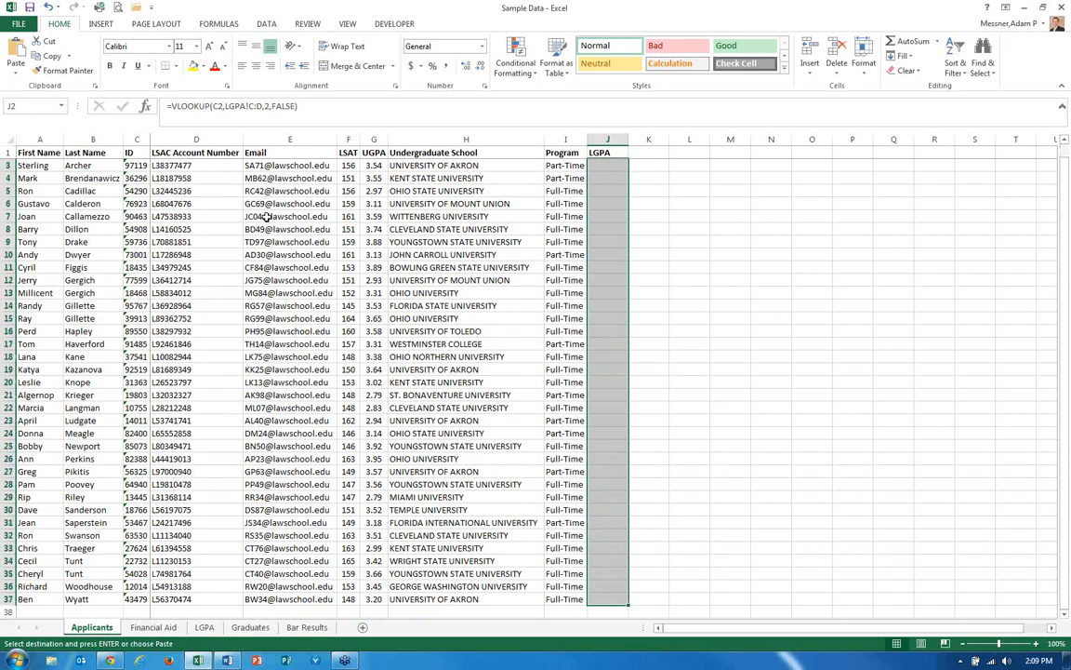
pyautogui.press('Return')
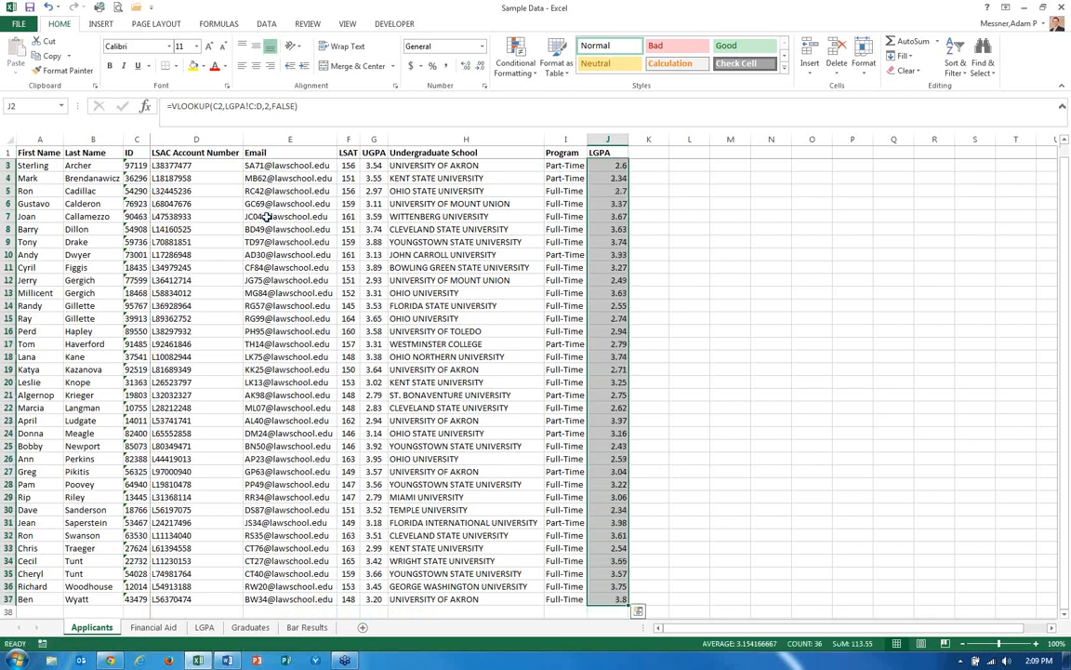
# Replace the LGPA formulas in J2:J37 with their pasted values.
pyautogui.press('Up')
pyautogui.press('Down')
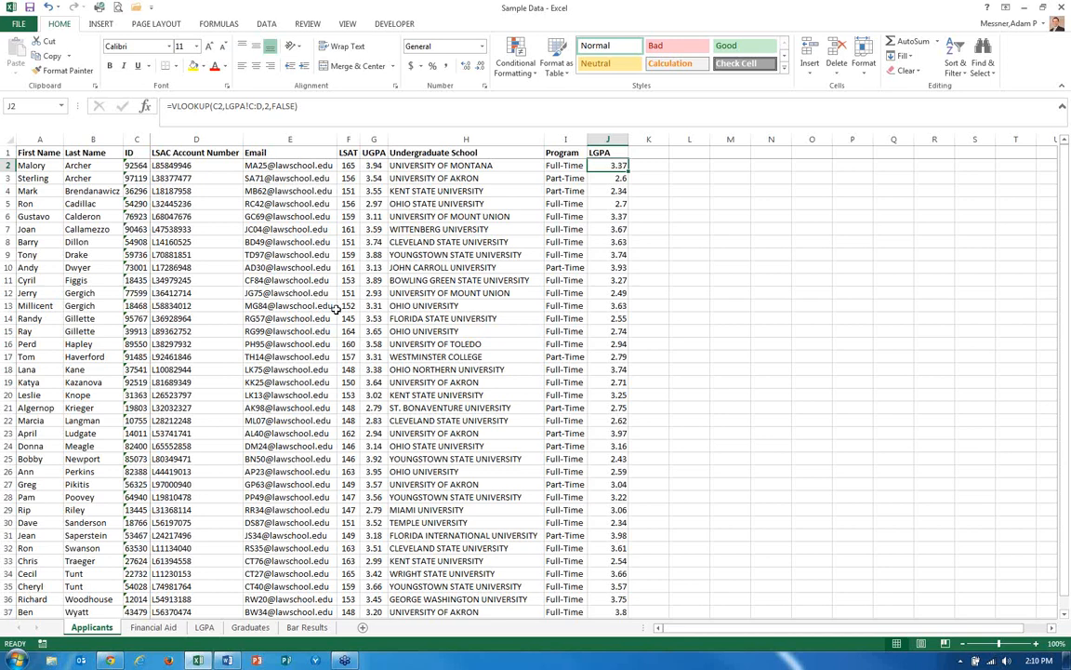
pyautogui.hotkey('ctrl', 'shift', 'Down')
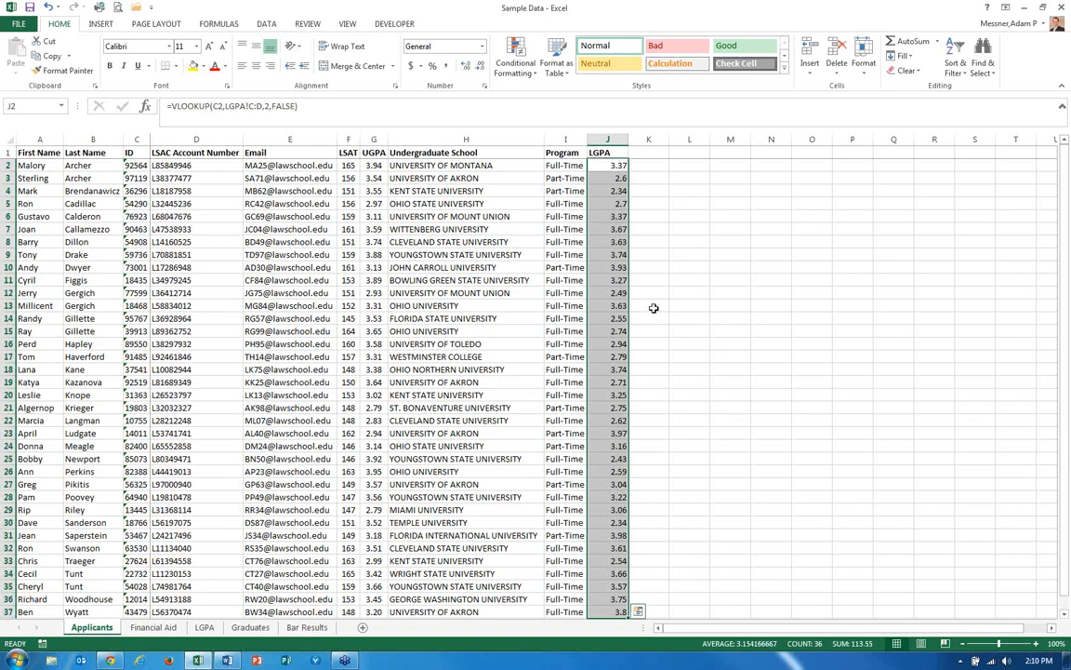
pyautogui.scroll(-2, 654, 309)
pyautogui.scroll(-1, 654, 308)
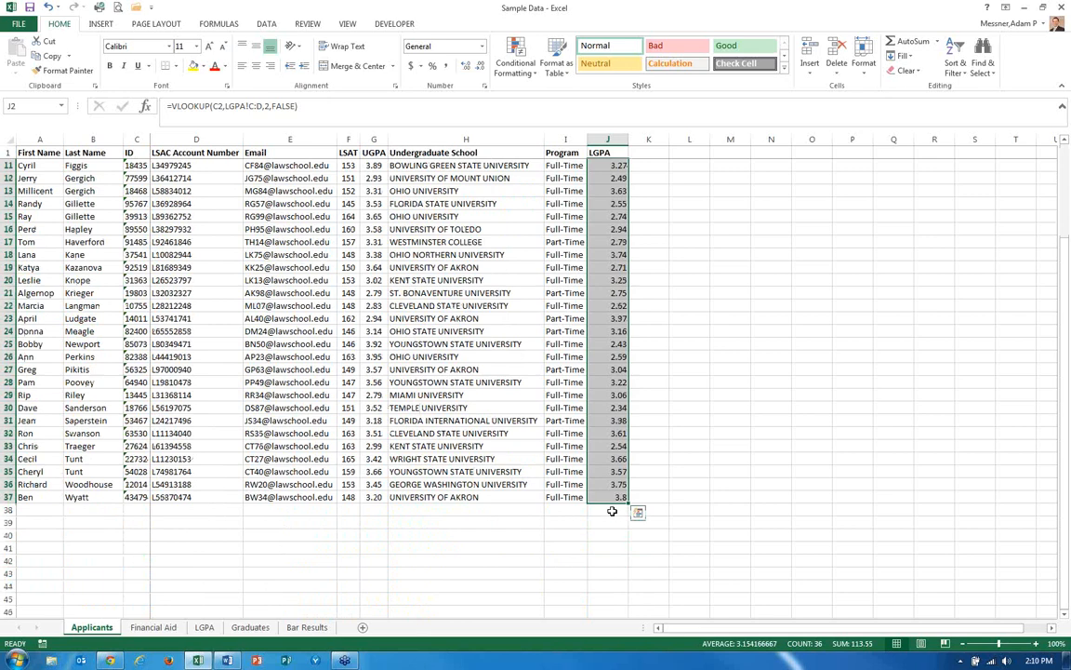
pyautogui.hotkey('ctrl', 'c')
pyautogui.click(19, 72)
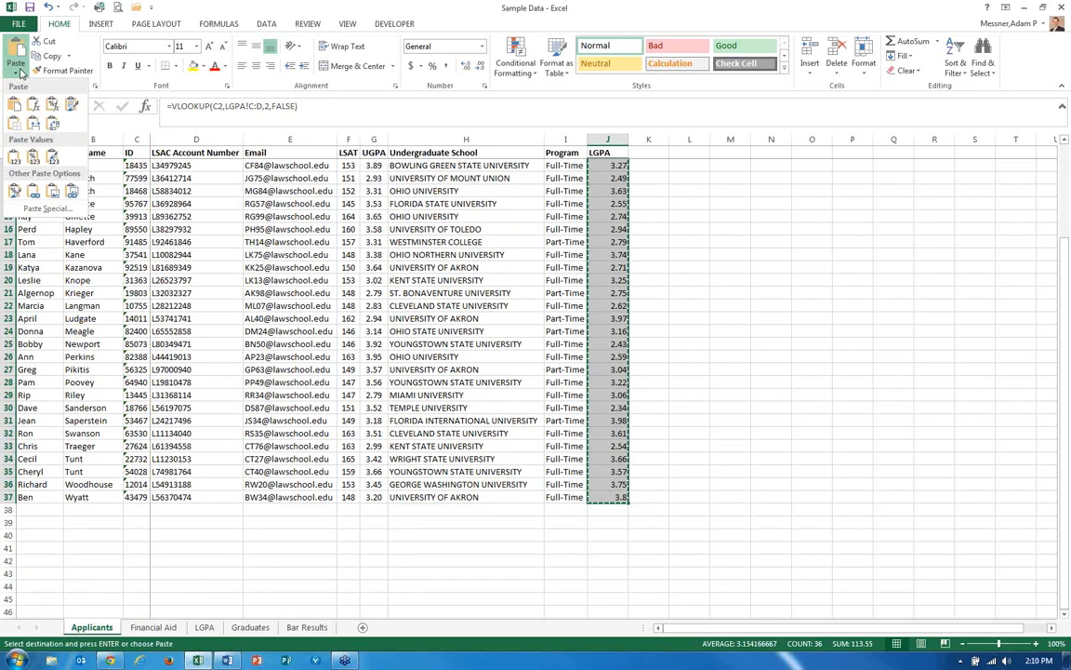
pyautogui.click(15, 162)
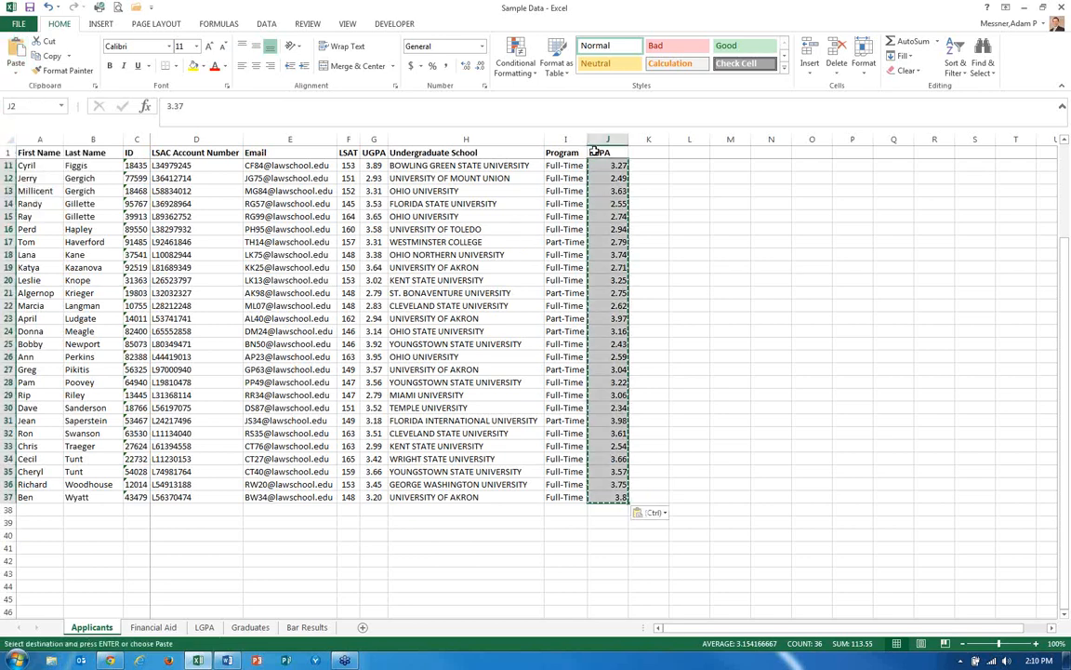
pyautogui.scroll(3, 695, 180)
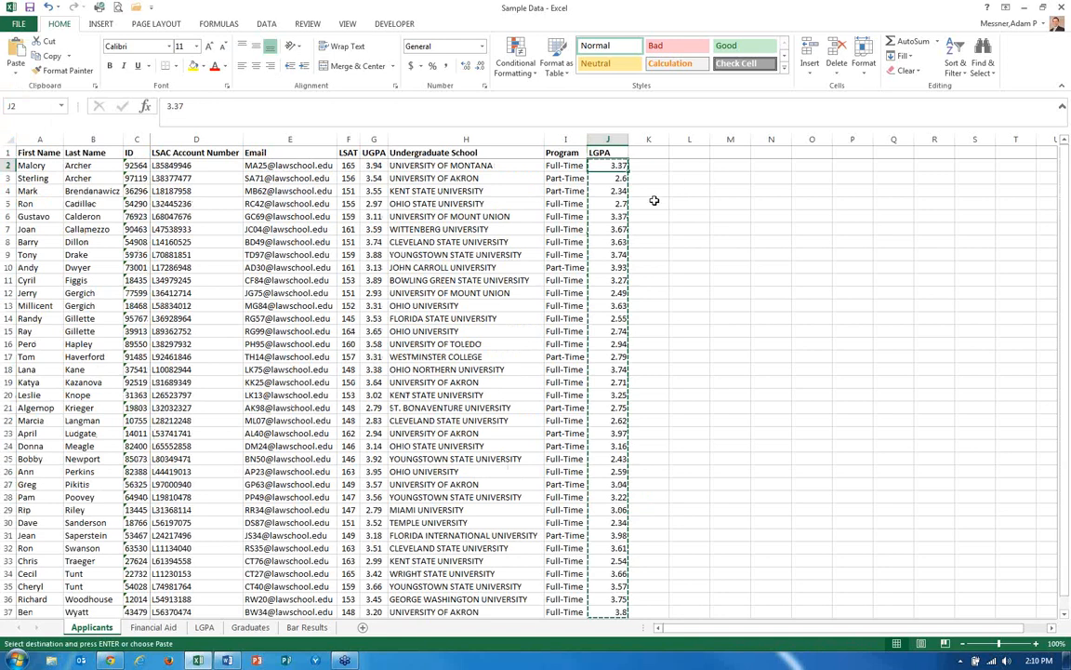
pyautogui.press('Escape')
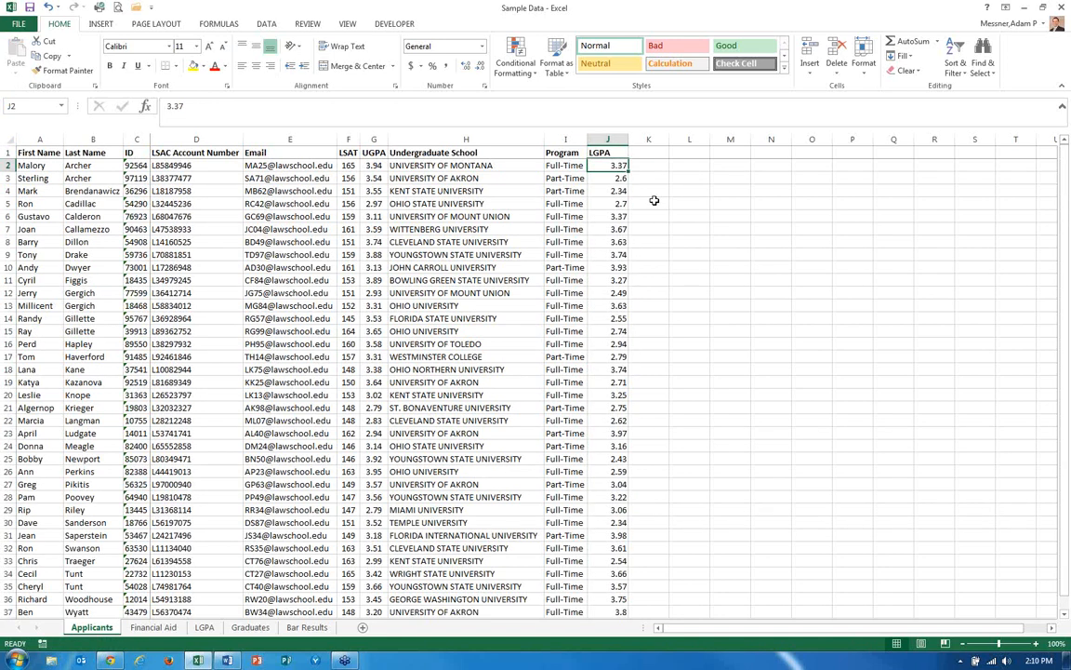
# Inspect J2's contents in the formula bar.
pyautogui.click(182, 107)
pyautogui.press('Return')
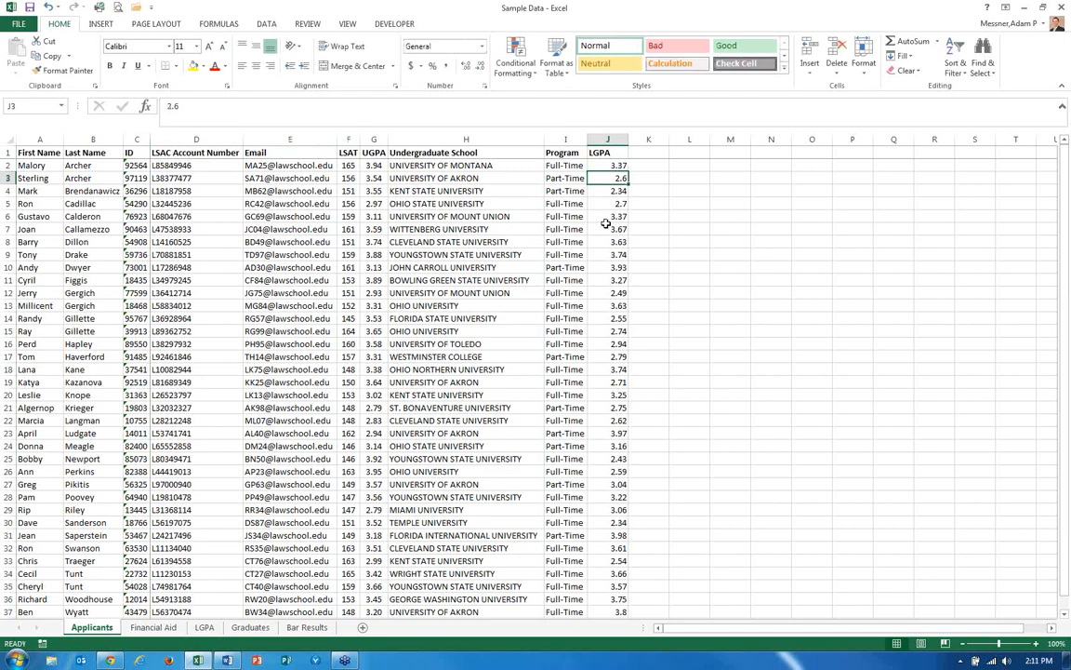
pyautogui.click(610, 166)
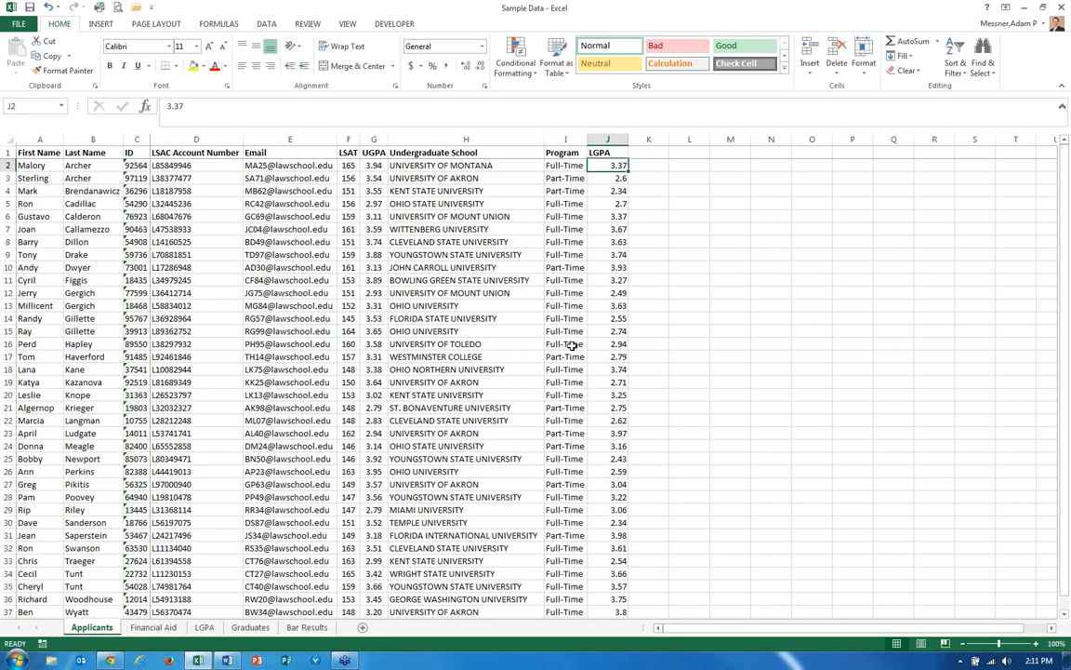
# Start a VLOOKUP in K2 with the applicant ID in C2 as the lookup value.
pyautogui.press('Up')
pyautogui.press('Right')
pyautogui.press('Down')
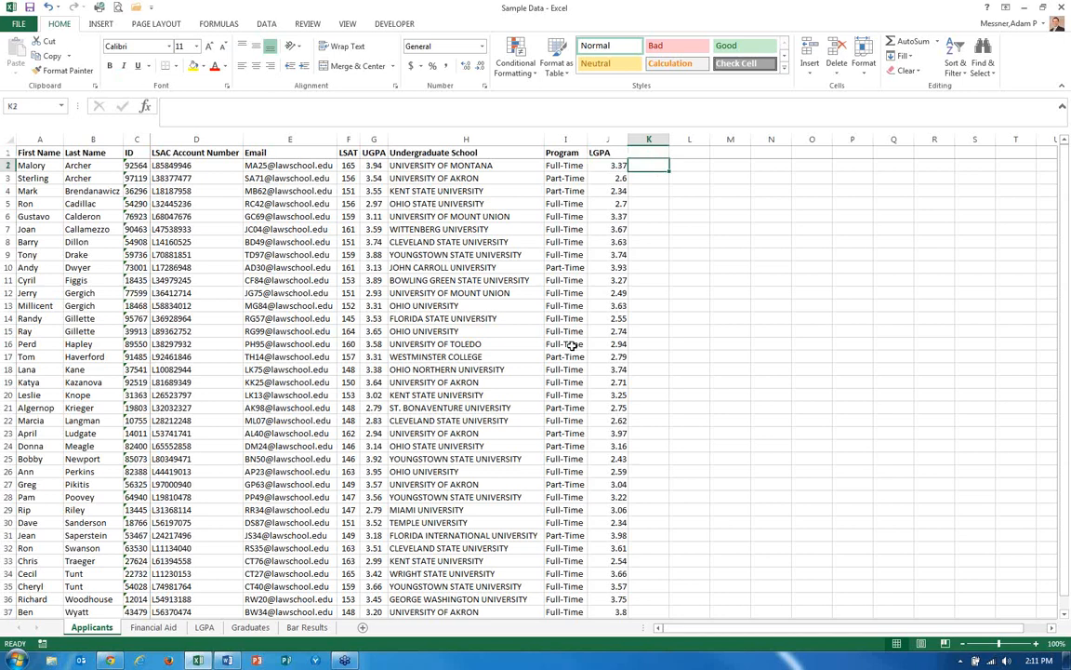
pyautogui.write('=vlo')
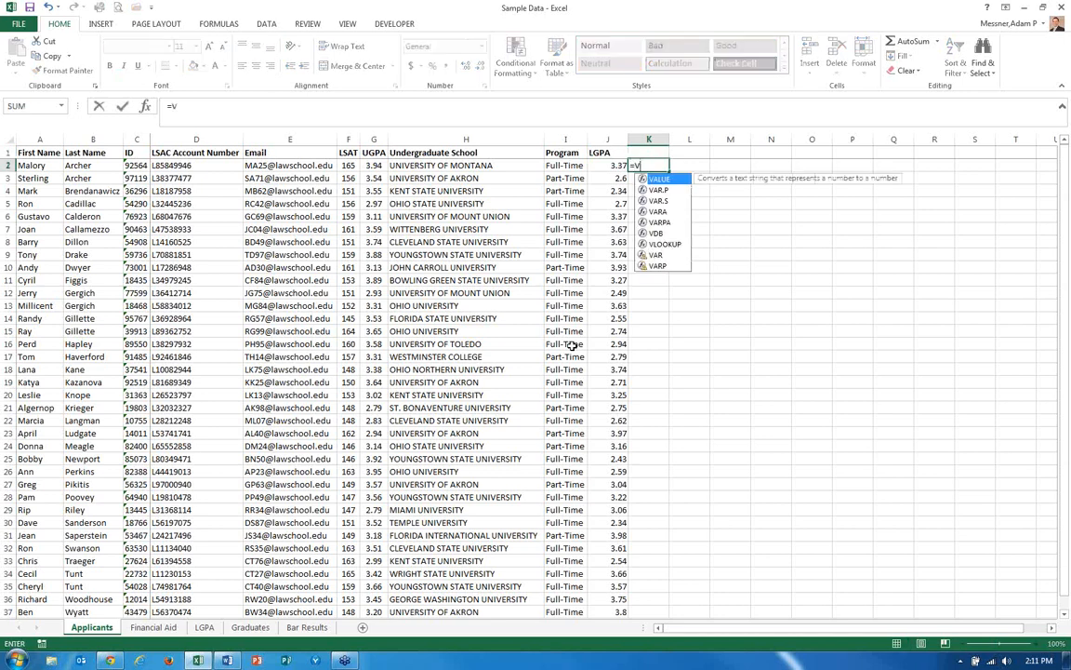
pyautogui.press('Tab')
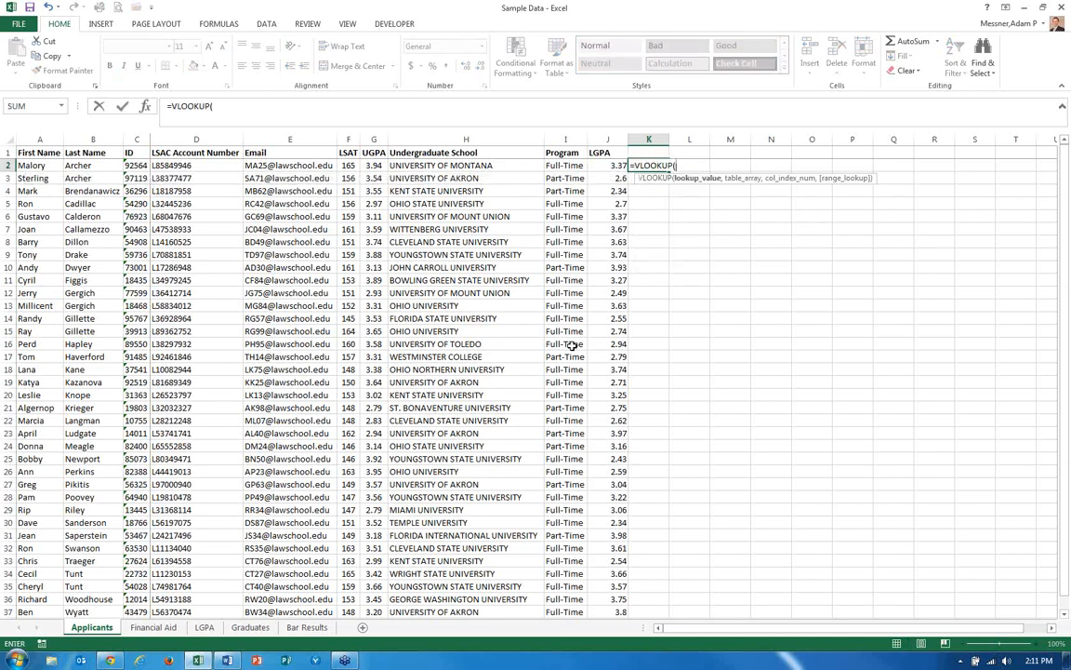
pyautogui.click(137, 166)
pyautogui.write(',')
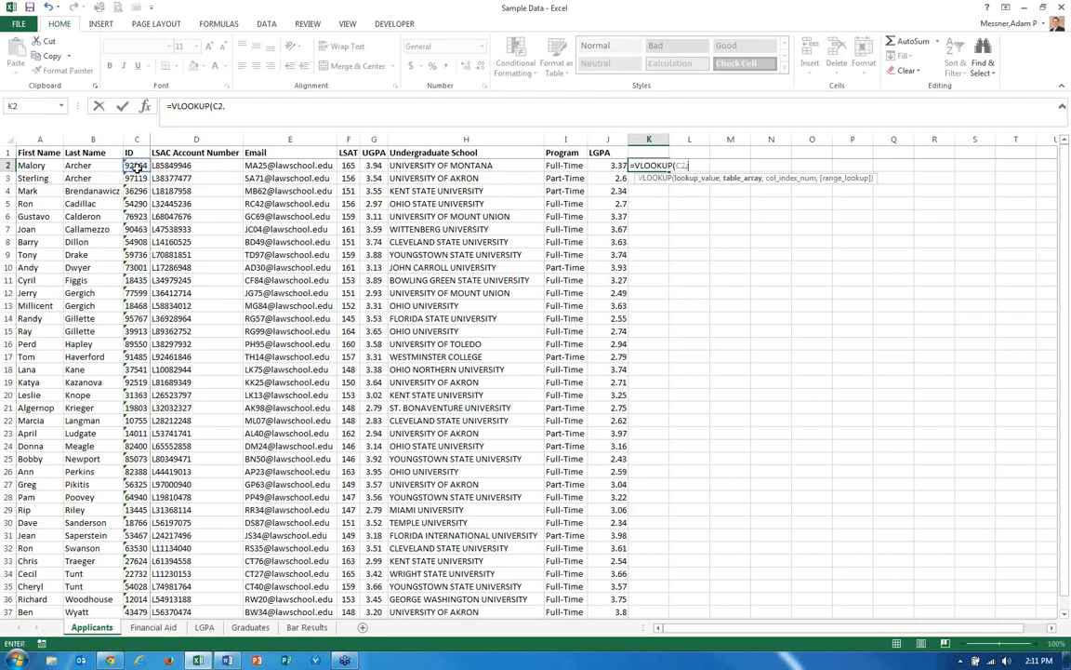
# Complete K2's VLOOKUP with table array LGPA!C:D, column index 2 and FALSE.
pyautogui.hotkey('ctrl', 'pagedown')
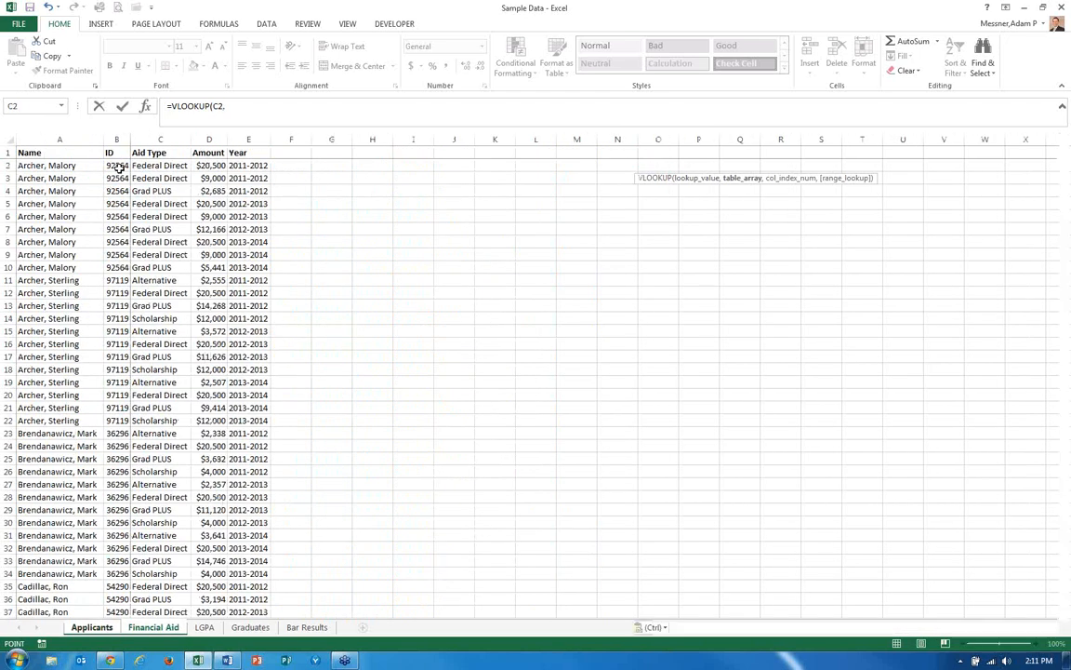
pyautogui.hotkey('ctrl', 'pagedown')
pyautogui.moveTo(137, 139); pyautogui.dragTo(159, 139)
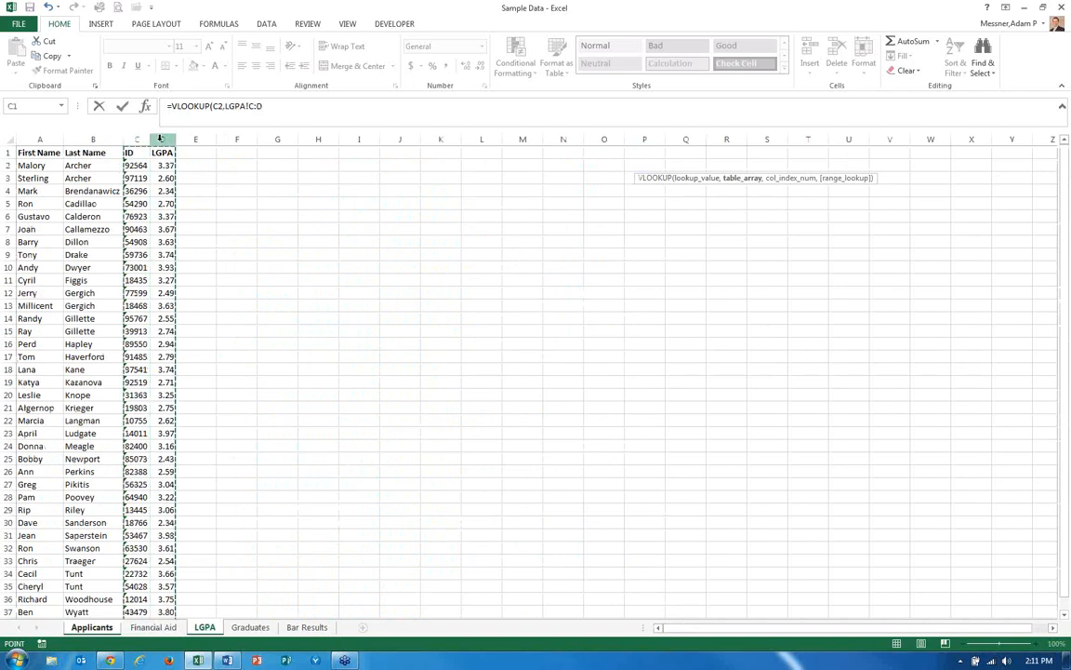
pyautogui.write(',')
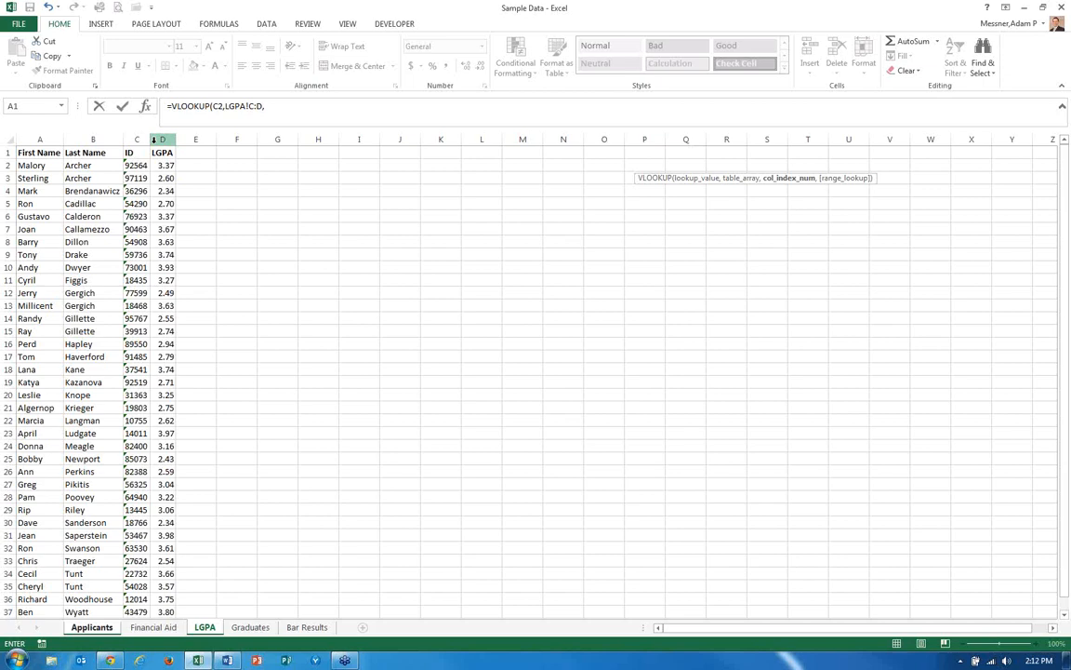
pyautogui.write('2,FA')
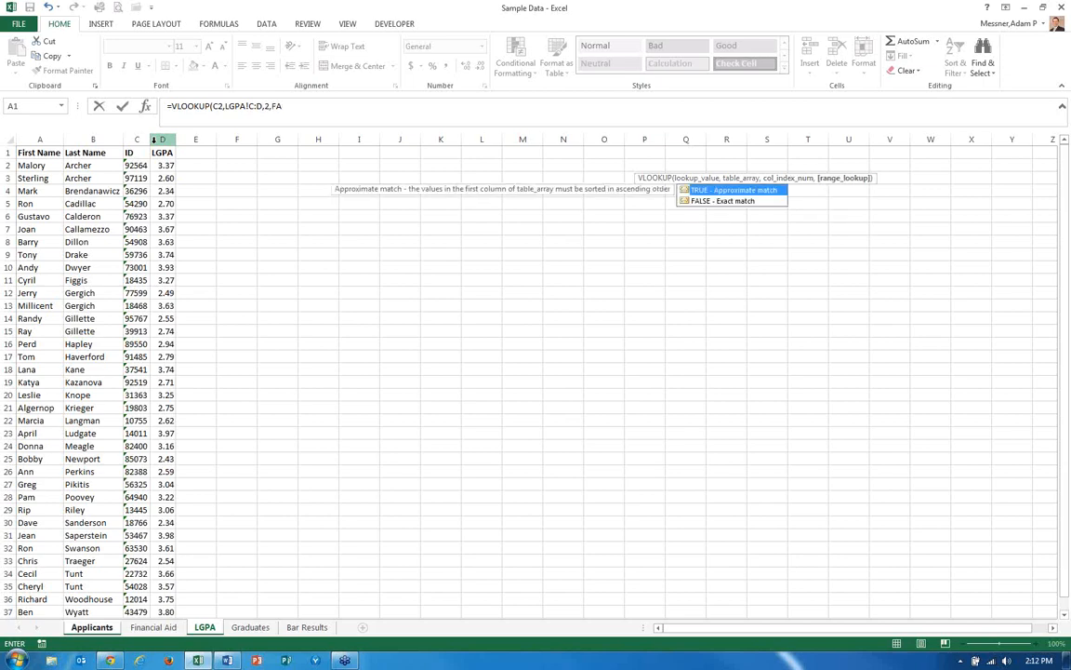
pyautogui.write('LSE)')
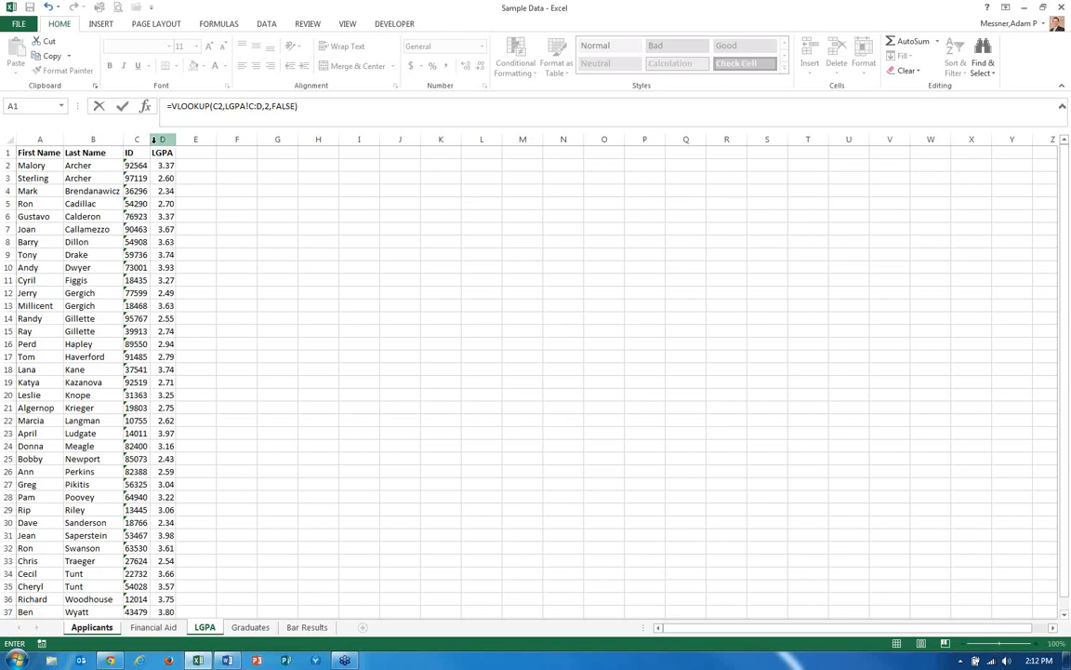
pyautogui.press('Return')
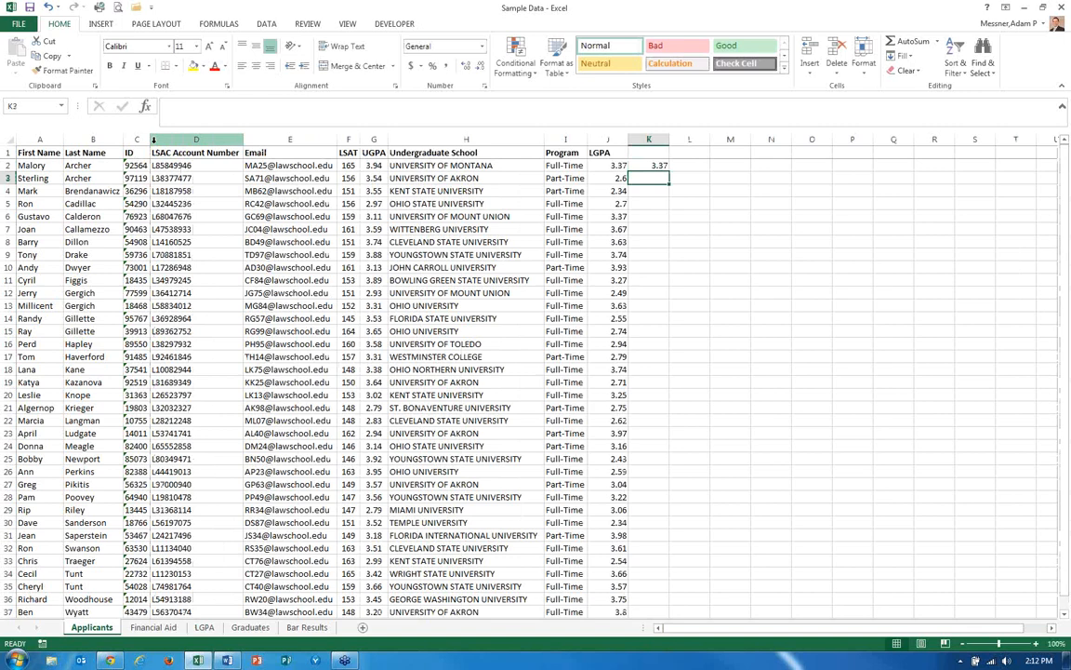
# Delete the formula in K2 and return to J2.
pyautogui.press('Up')
pyautogui.press('Delete')
pyautogui.press('Left')
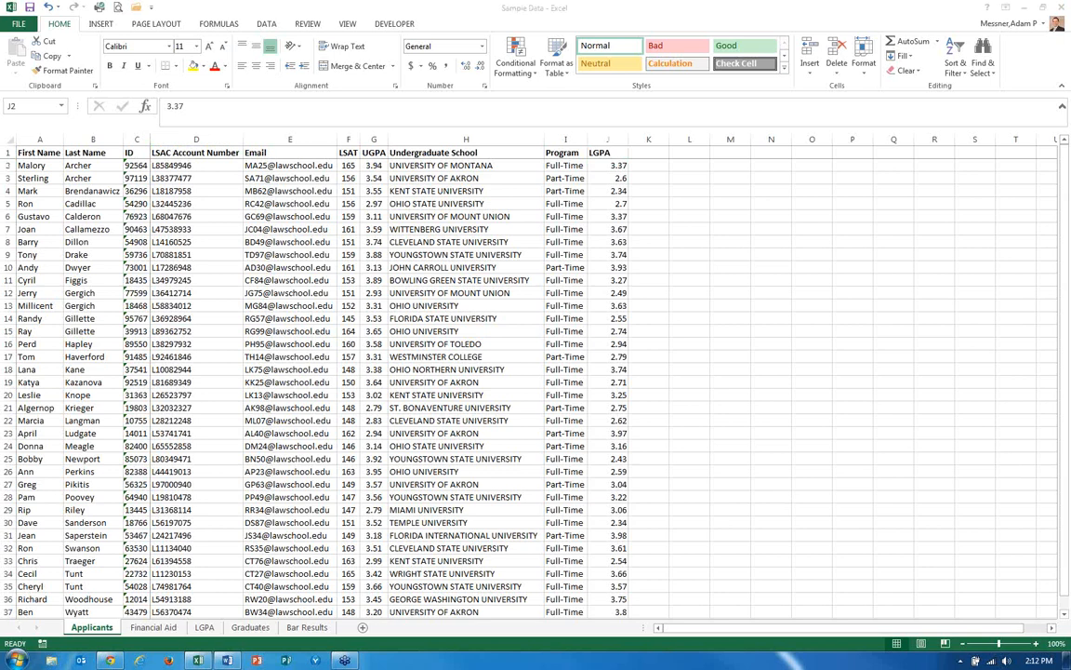
# Open the Financial Aid sheet and examine the aid records listed for each applicant ID.
pyautogui.press('capslock')
pyautogui.click(154, 628)
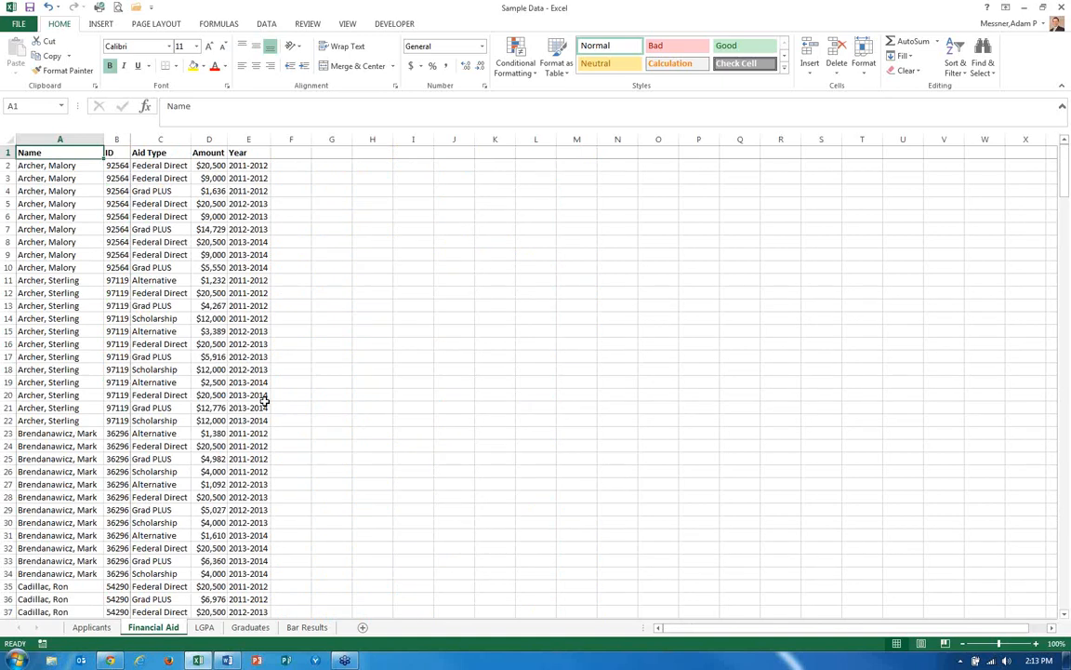
pyautogui.press('Down')
pyautogui.press('Down')
pyautogui.press('Down')
pyautogui.press('Down')
pyautogui.press('Down')
pyautogui.press('Down')
pyautogui.press('Down')
pyautogui.press('Down')
pyautogui.press('Down')
pyautogui.press('Down')
pyautogui.press('Down')
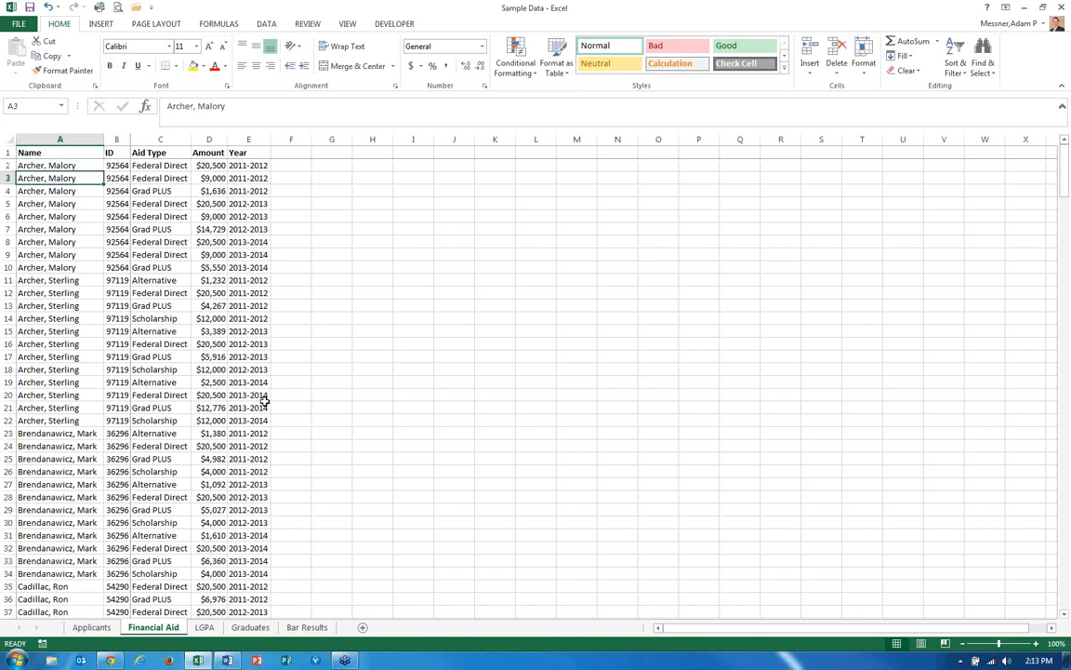
pyautogui.press('Right')
pyautogui.press('Right')
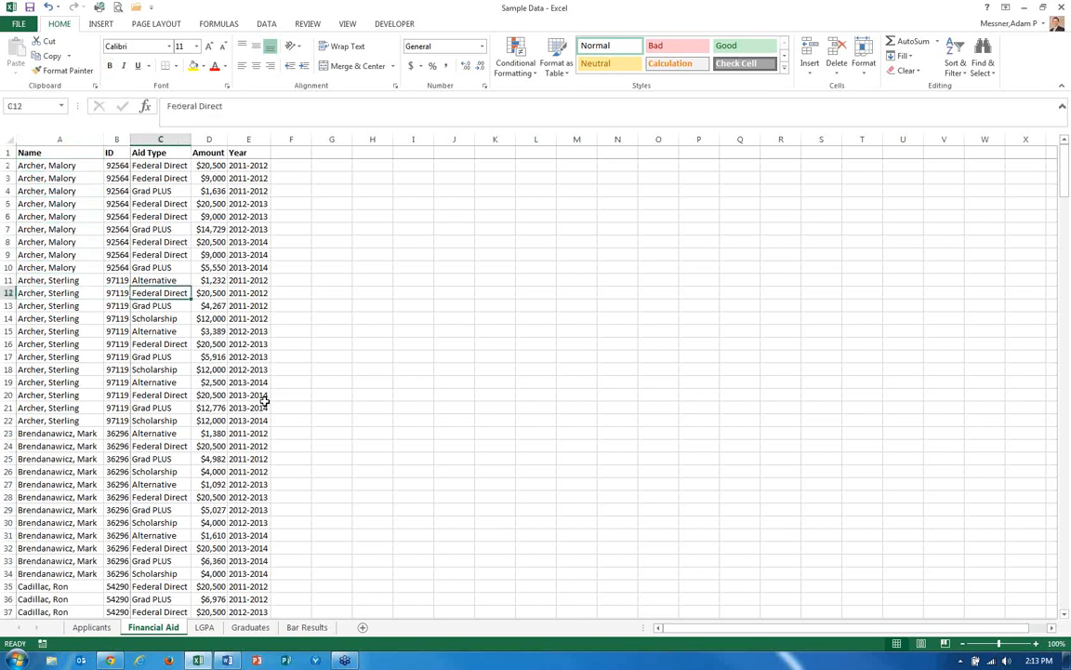
pyautogui.press('Up')
pyautogui.press('Right')
pyautogui.press('Right')
pyautogui.press('Left')
pyautogui.press('Home')
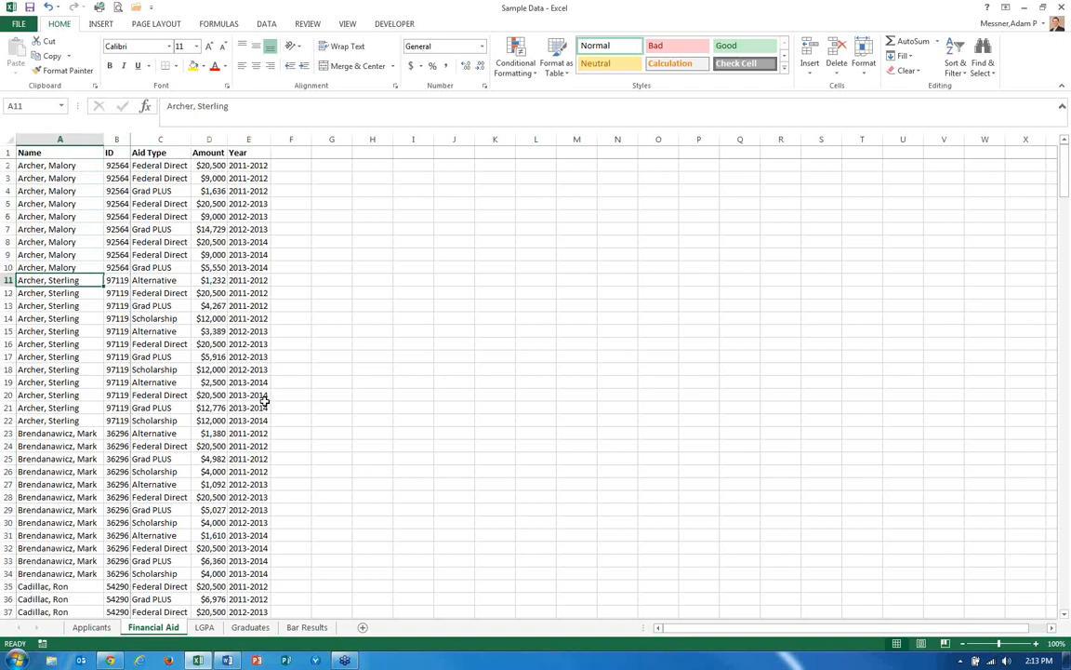
pyautogui.press('Right')
pyautogui.press('Right')
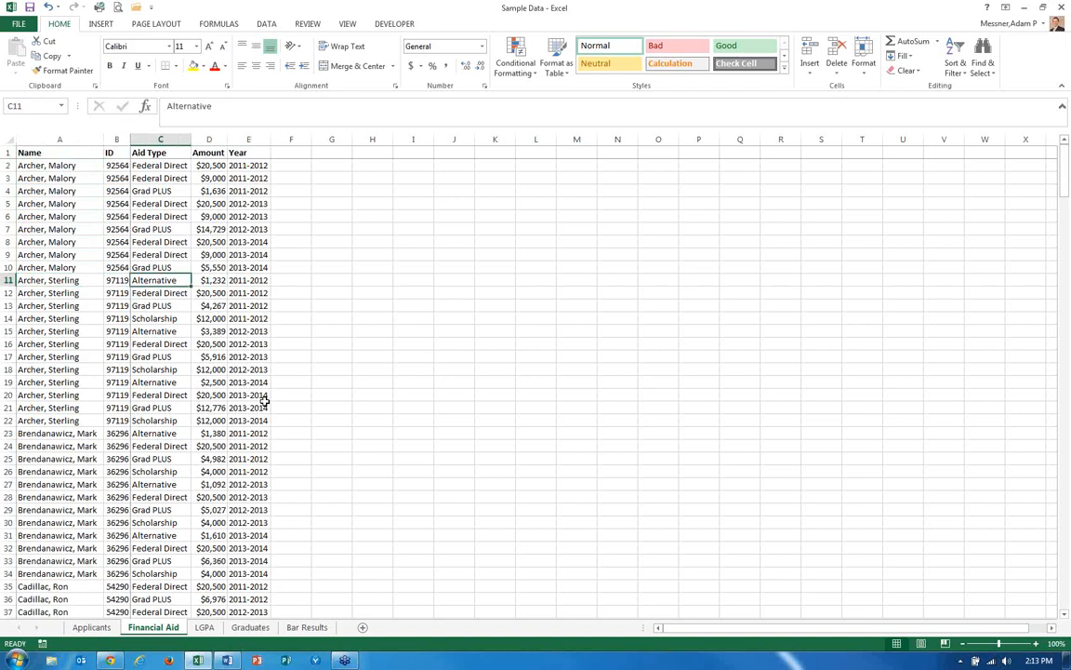
pyautogui.press('Left')
pyautogui.press('Left')
pyautogui.press('Right')
pyautogui.press('Left')
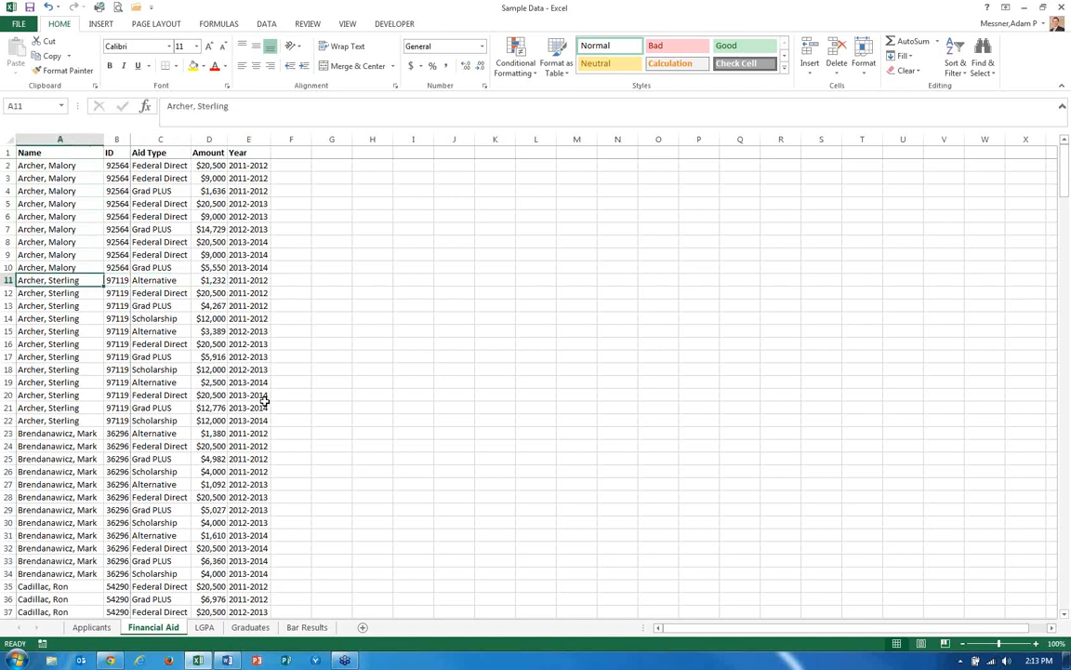
# Select and review the block of aid records belonging to a single applicant ID.
pyautogui.hotkey('shift', 'Right')
pyautogui.hotkey('shift', 'Right')
pyautogui.hotkey('shift', 'Right')
pyautogui.hotkey('shift', 'Right')
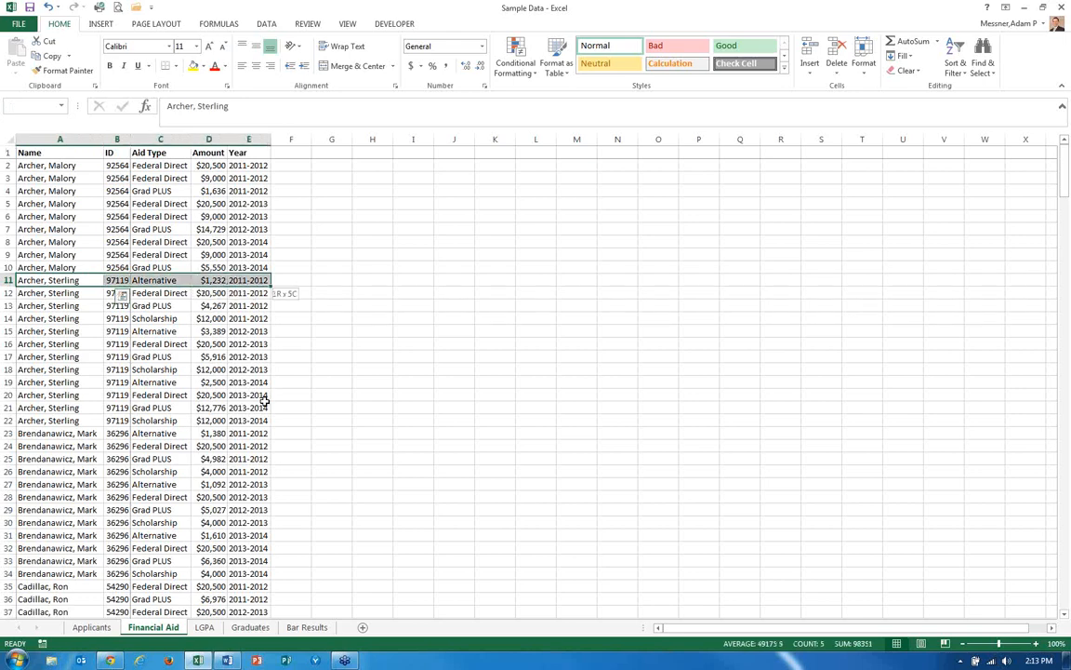
pyautogui.hotkey('shift', 'Down')
pyautogui.hotkey('shift', 'Down')
pyautogui.hotkey('shift', 'Down')
pyautogui.hotkey('shift', 'Down')
pyautogui.hotkey('shift', 'Down')
pyautogui.hotkey('shift', 'Down')
pyautogui.hotkey('shift', 'Down')
pyautogui.hotkey('shift', 'Down')
pyautogui.hotkey('shift', 'Down')
pyautogui.hotkey('shift', 'Down')
pyautogui.hotkey('shift', 'Down')
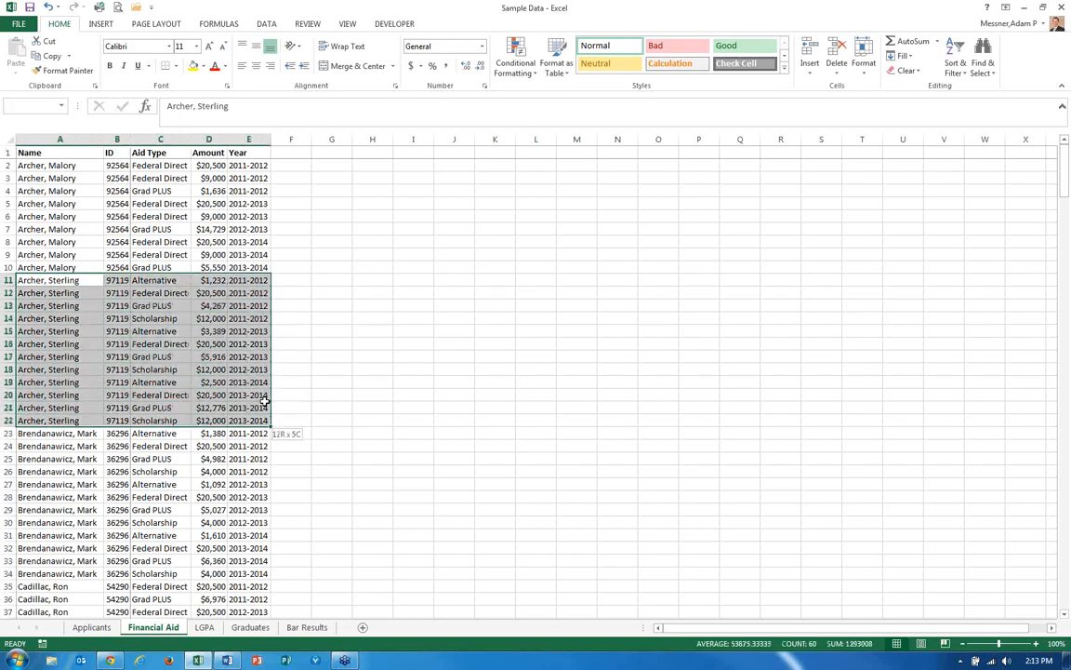
pyautogui.moveTo(265, 400); pyautogui.dragTo(265, 400)
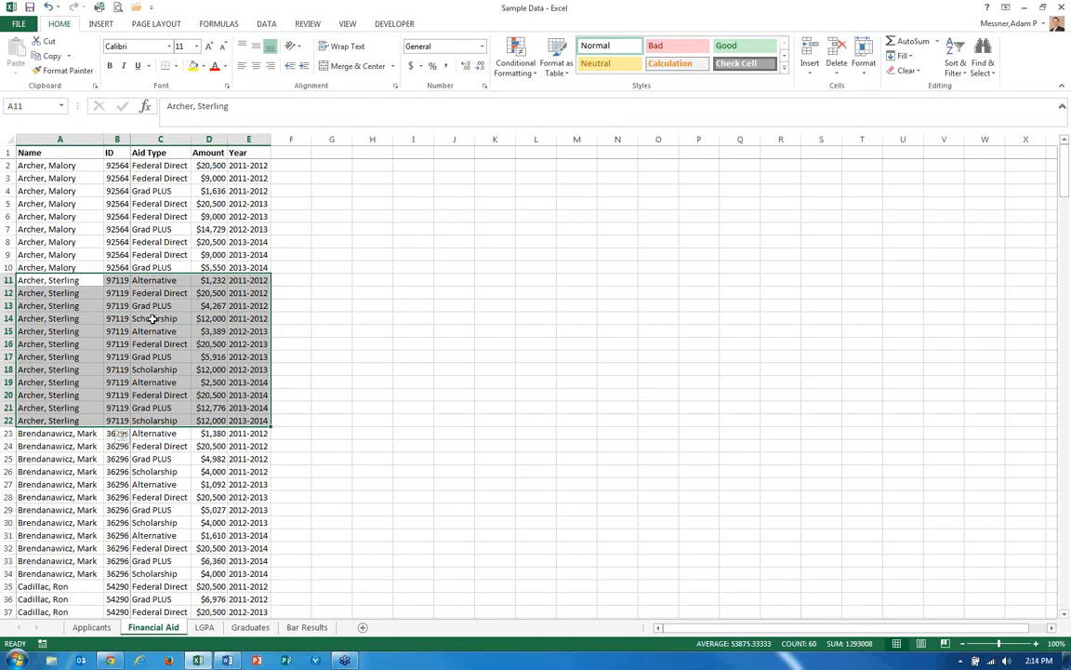
pyautogui.click(158, 280)
pyautogui.press('Down')
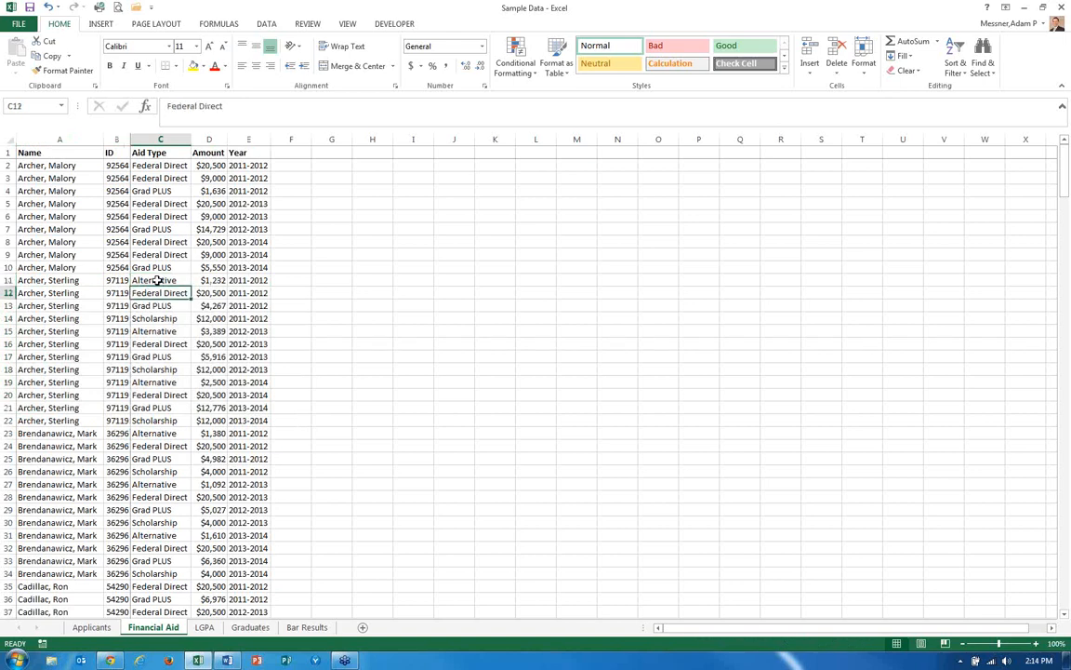
pyautogui.press('Down')
pyautogui.press('Down')
pyautogui.press('Down')
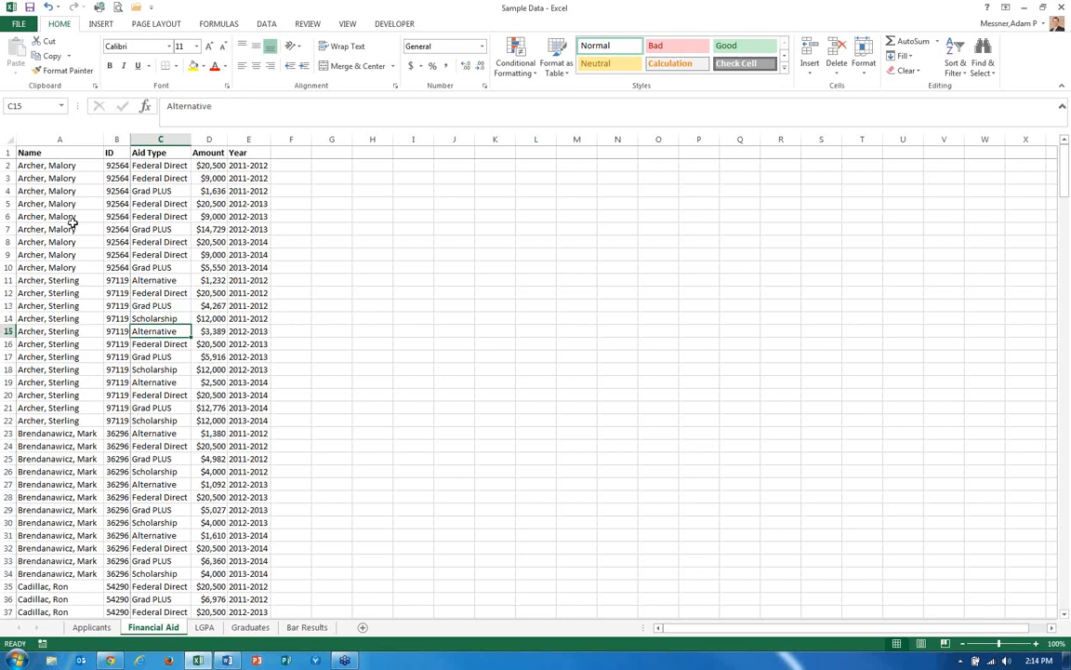
# Insert a PivotTable from the data range A1:E316, placed on the existing Financial Aid sheet at cell I5.
pyautogui.click(41, 150)
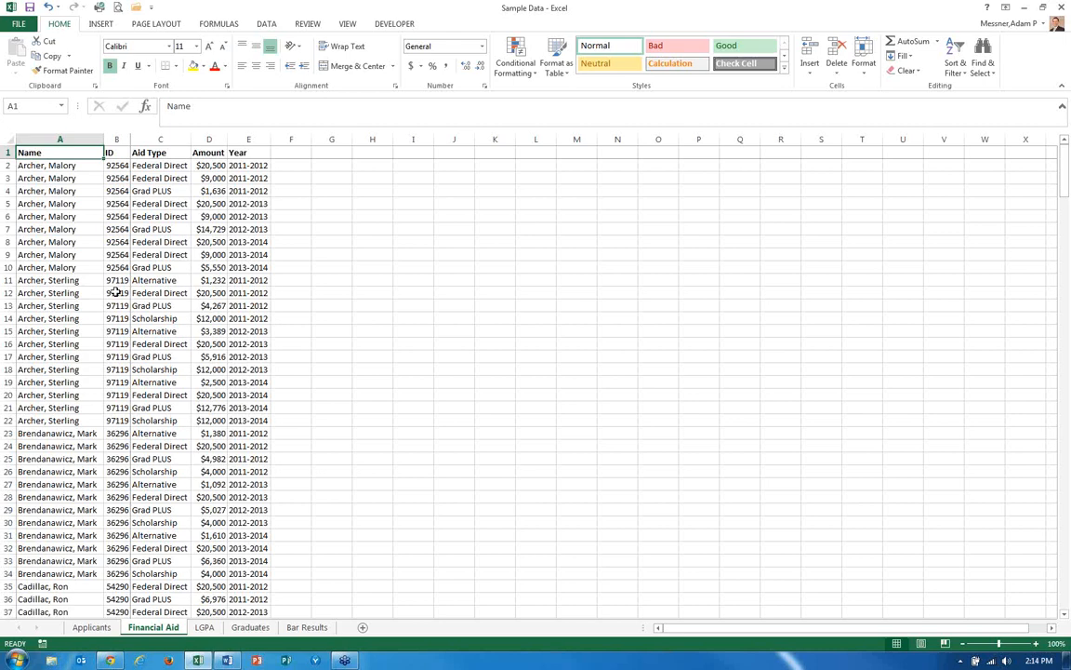
pyautogui.hotkey('ctrl', 'shift', 'Right')
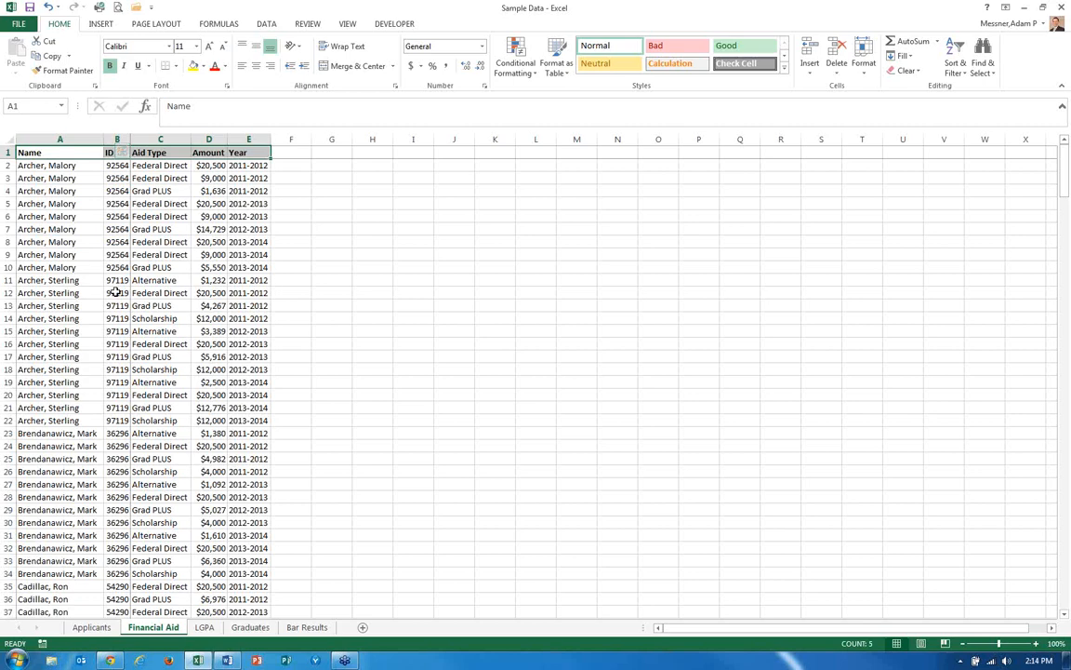
pyautogui.hotkey('ctrl', 'shift', 'Down')
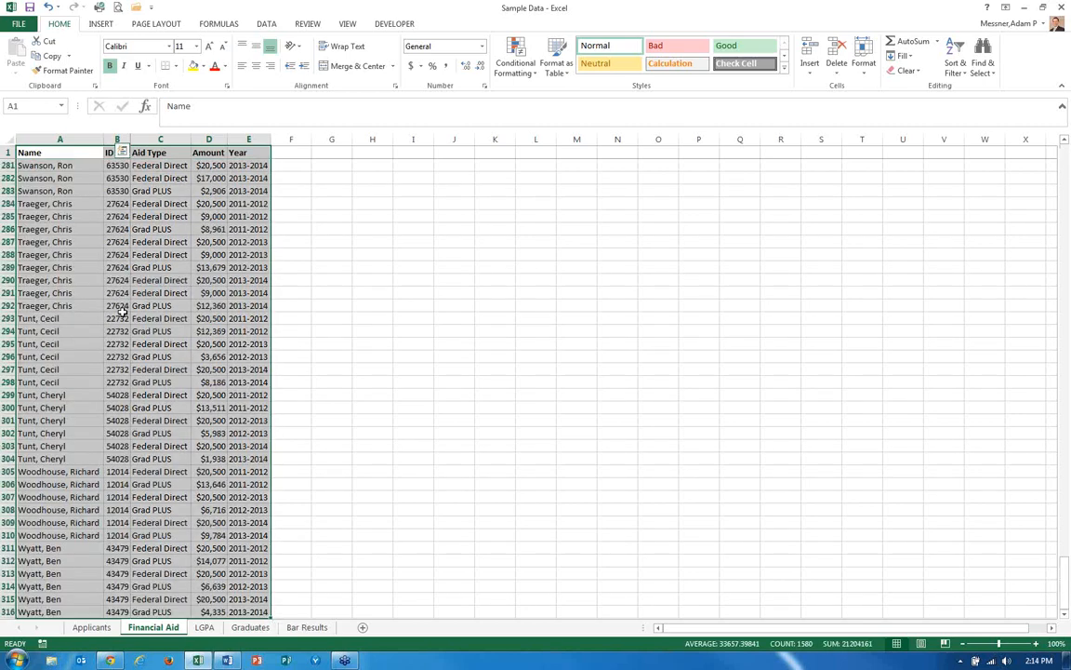
pyautogui.scroll(-2, 139, 344)
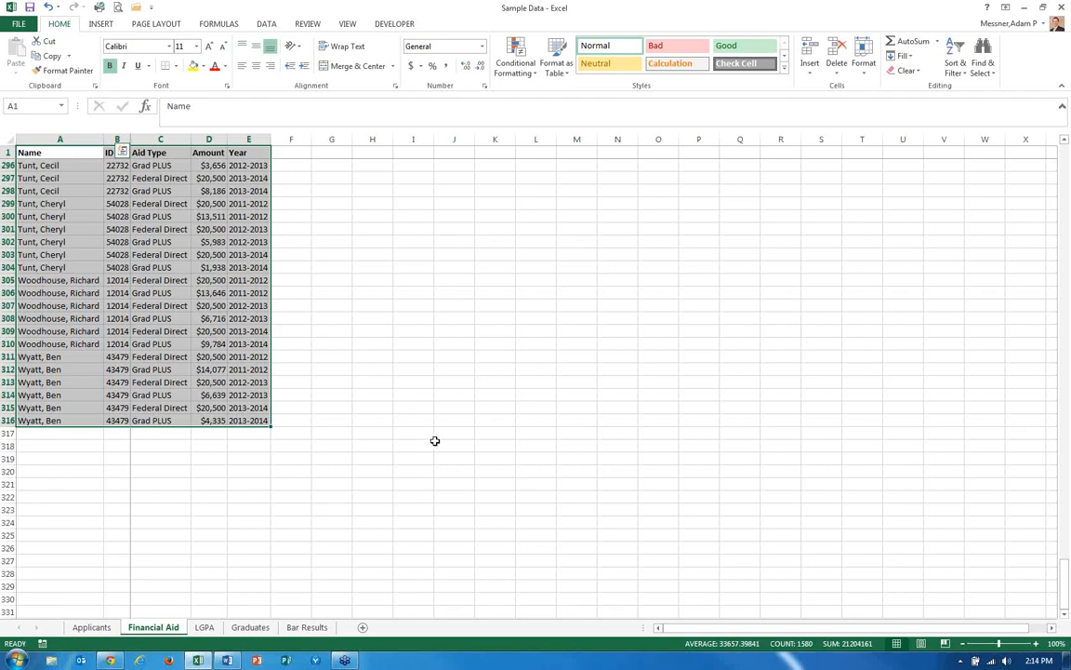
pyautogui.scroll(9, 380, 519)
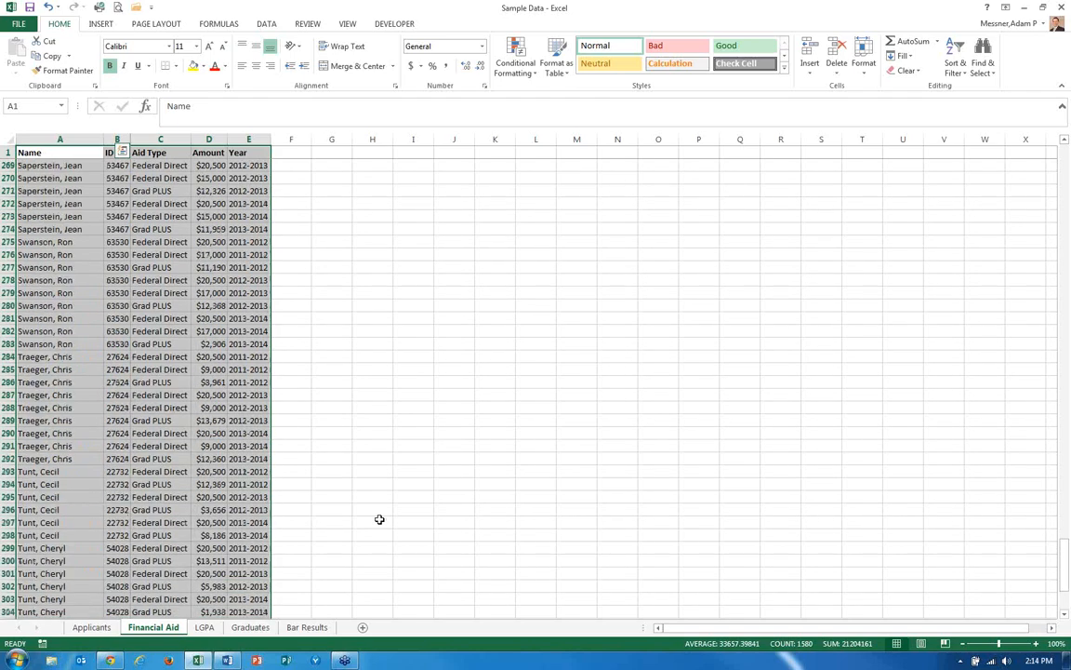
pyautogui.scroll(20, 379, 519)
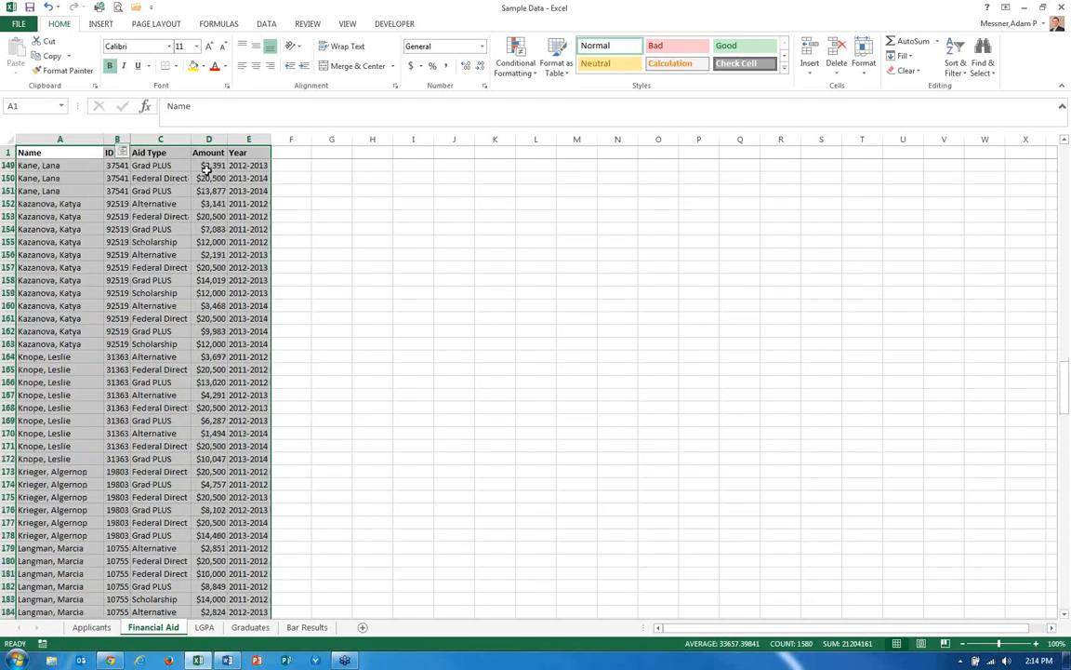
pyautogui.click(102, 24)
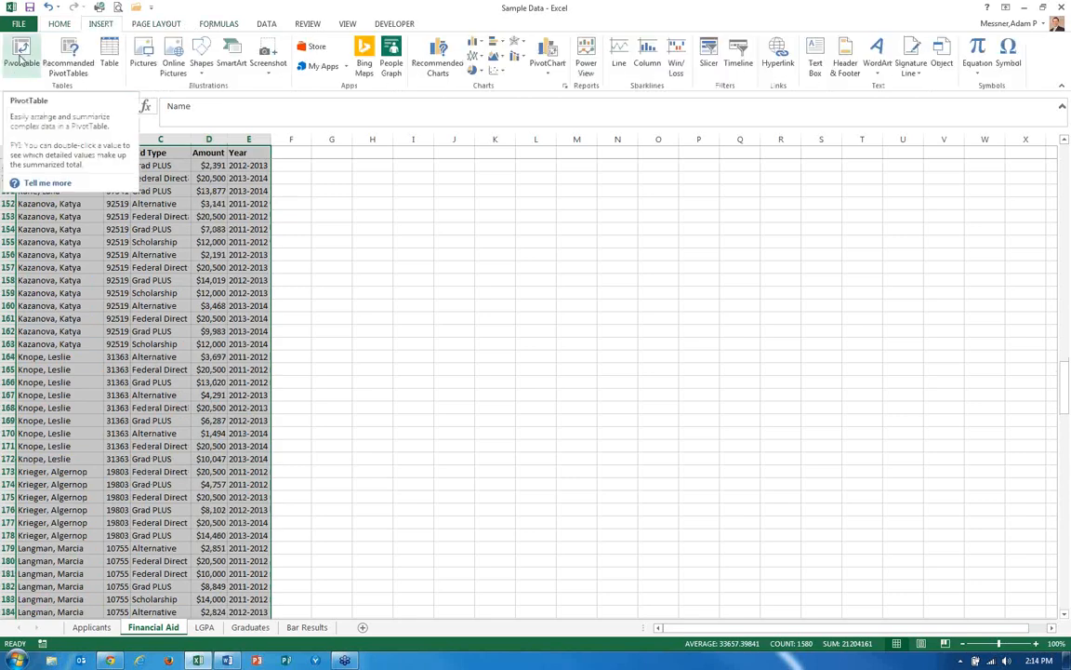
pyautogui.click(19, 56)
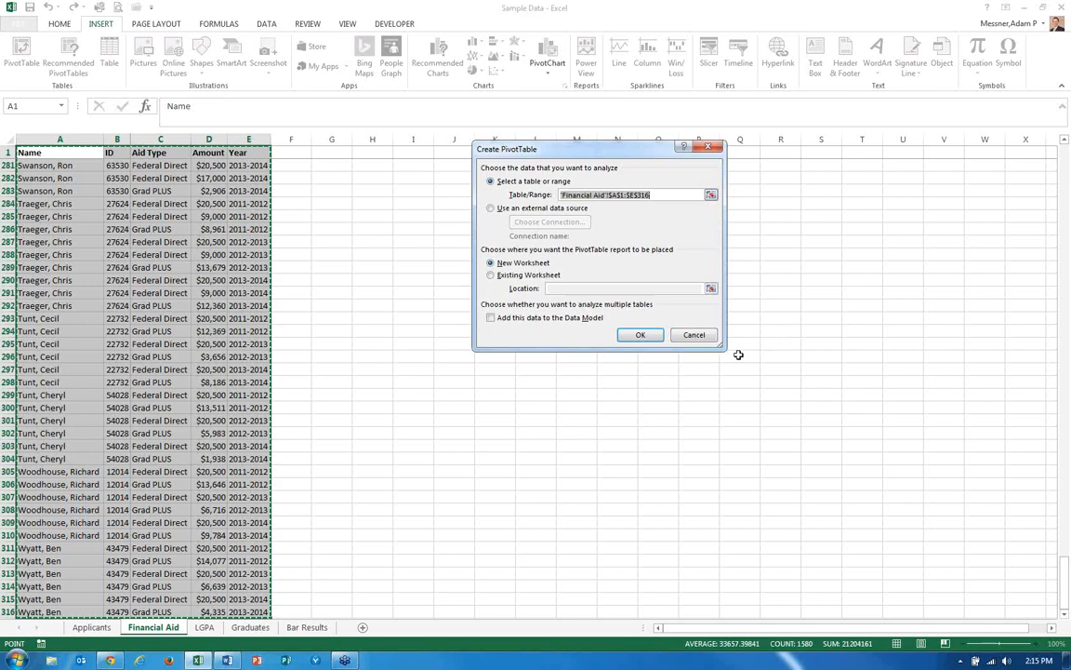
pyautogui.press('Escape')
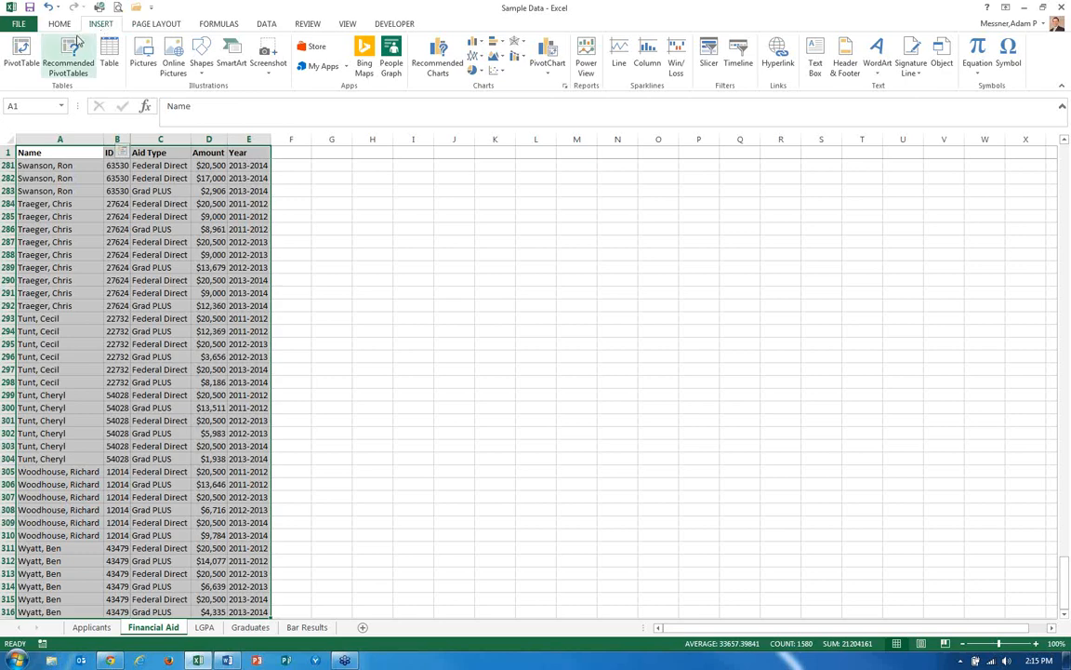
pyautogui.click(23, 51)
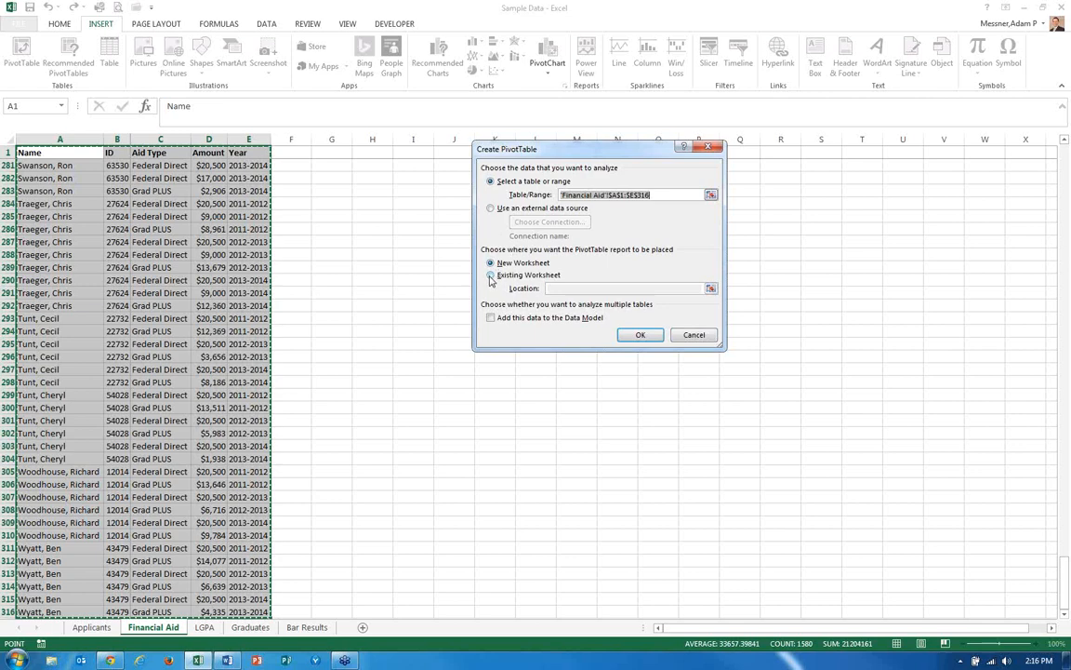
pyautogui.click(490, 277)
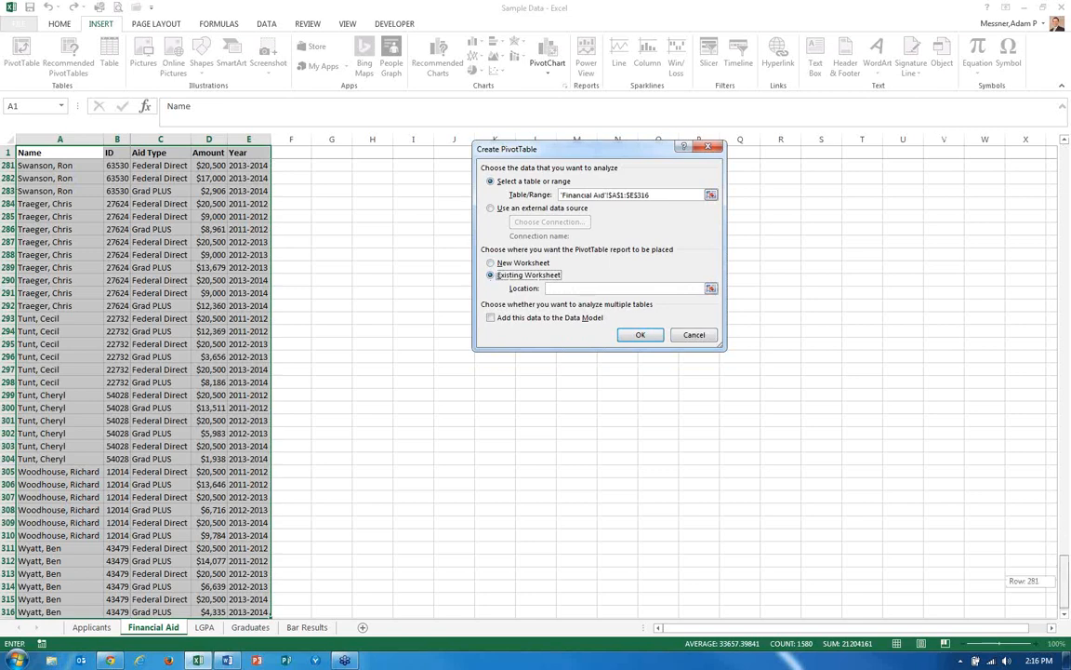
pyautogui.moveTo(1065, 563); pyautogui.dragTo(1023, 163)
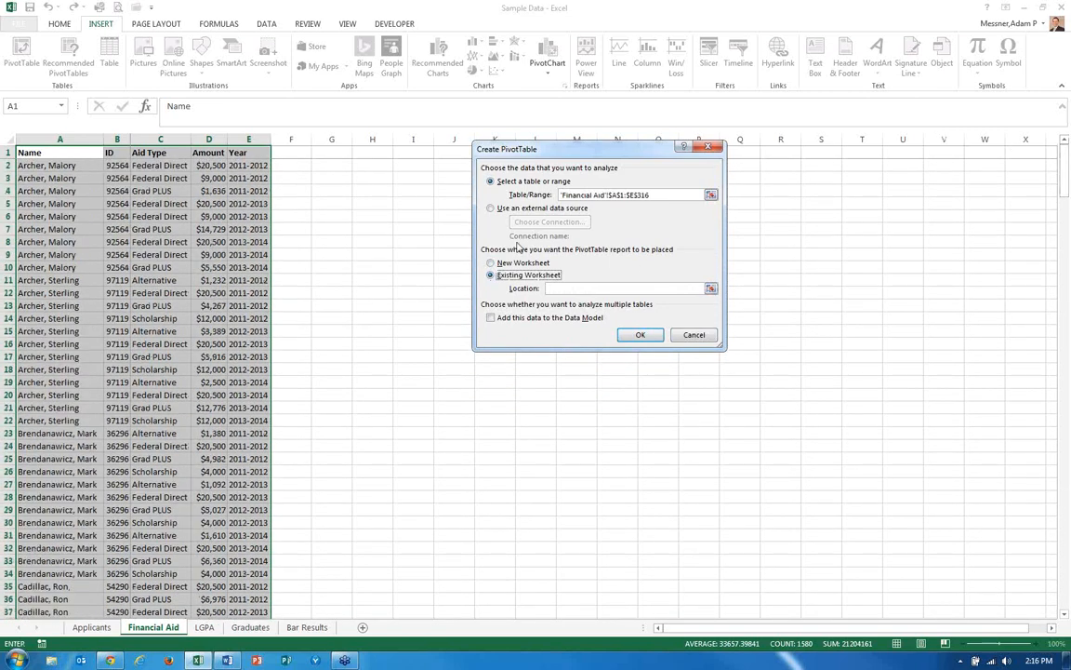
pyautogui.click(414, 202)
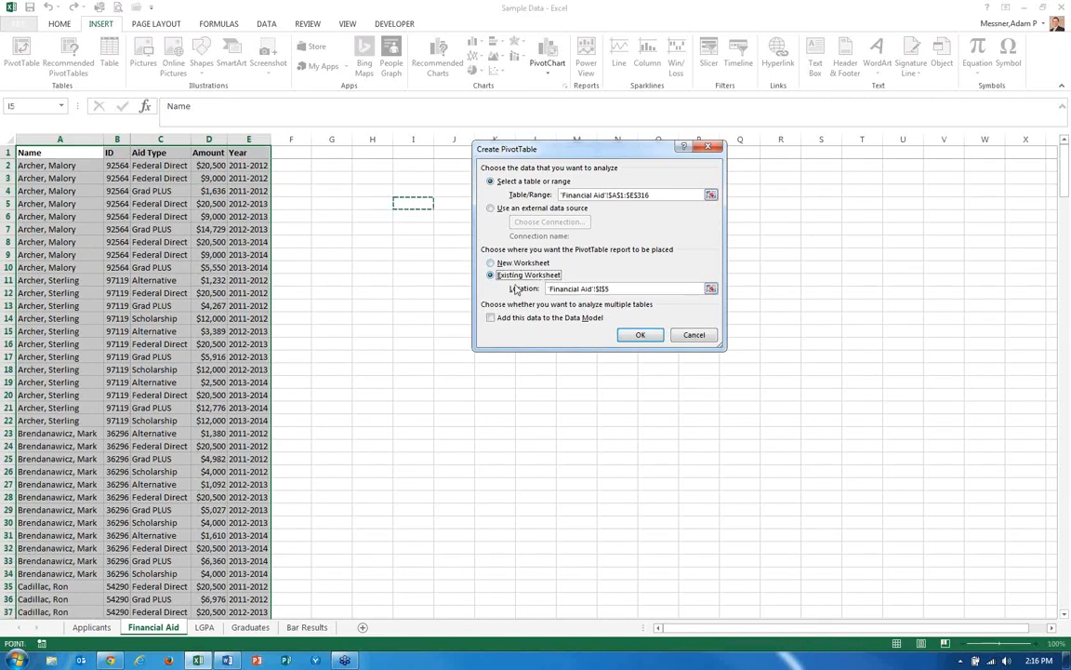
pyautogui.click(645, 334)
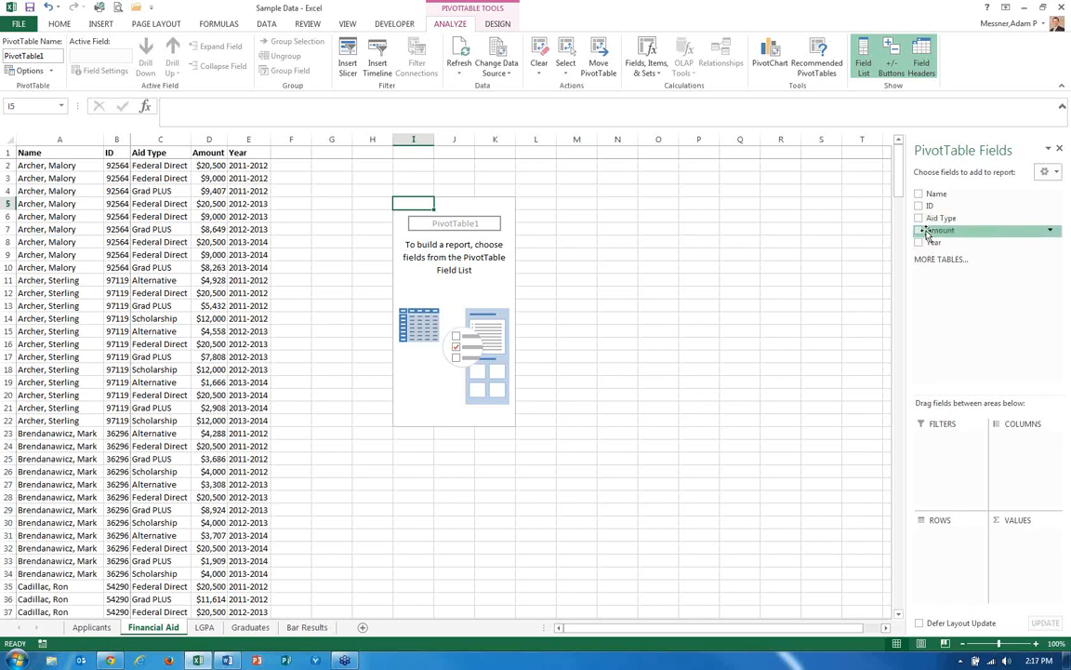
# Build the pivot with ID as rows, Aid Type as columns and Sum of Amount as values.
pyautogui.moveTo(930, 206); pyautogui.dragTo(921, 547)
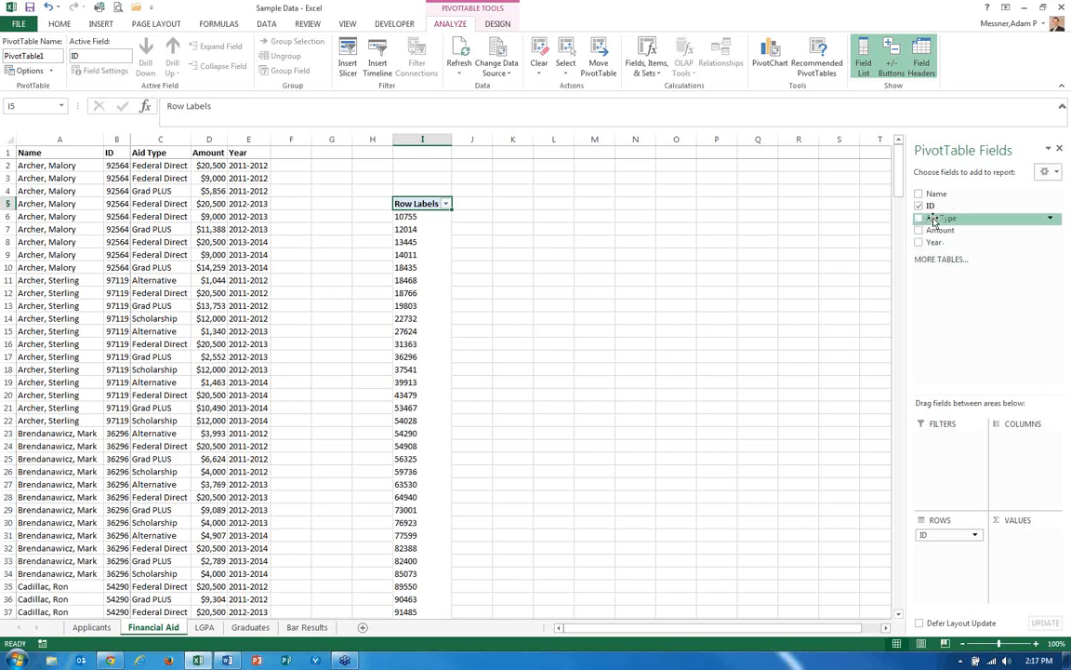
pyautogui.moveTo(938, 218); pyautogui.dragTo(1014, 456)
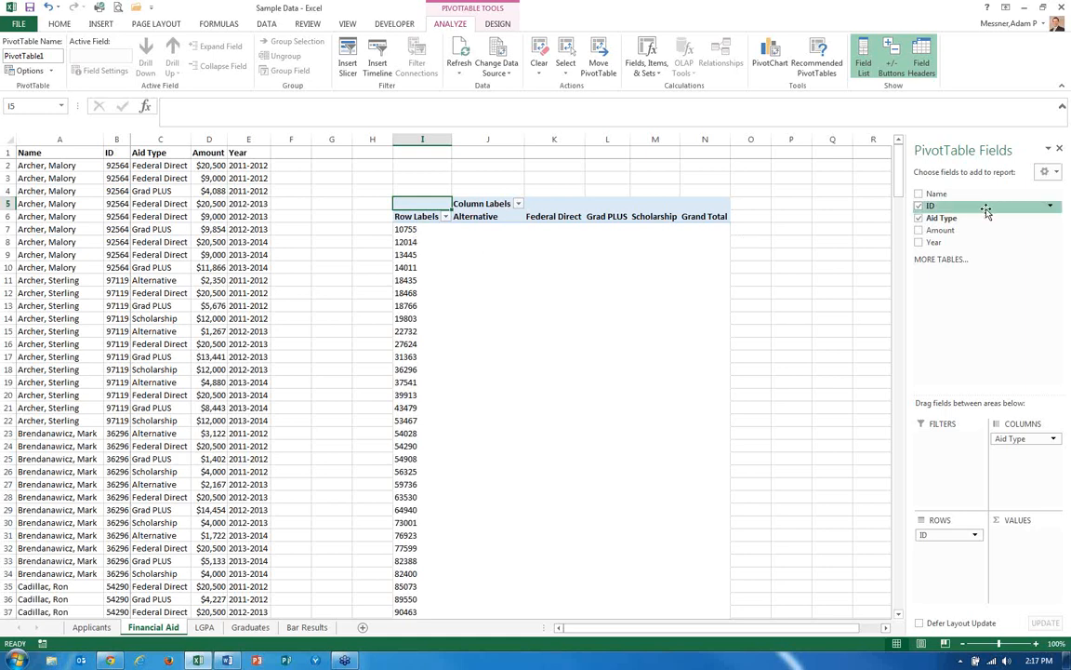
pyautogui.moveTo(939, 235); pyautogui.dragTo(1023, 543)
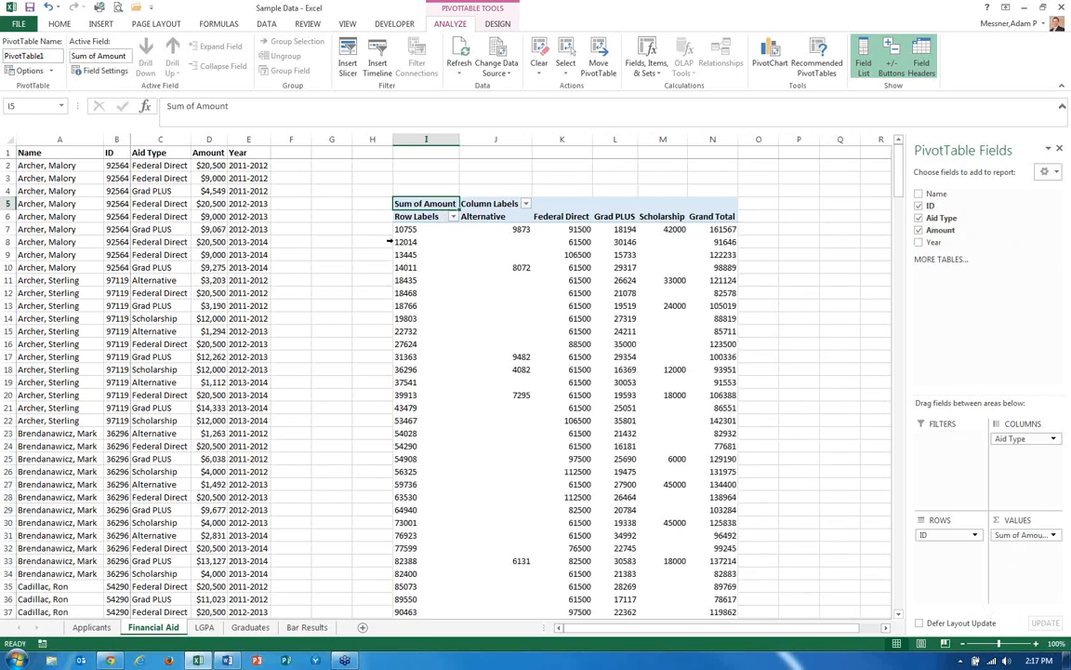
# Format the pivot's value cells J7:N43 as Currency with no decimal places.
pyautogui.click(393, 229)
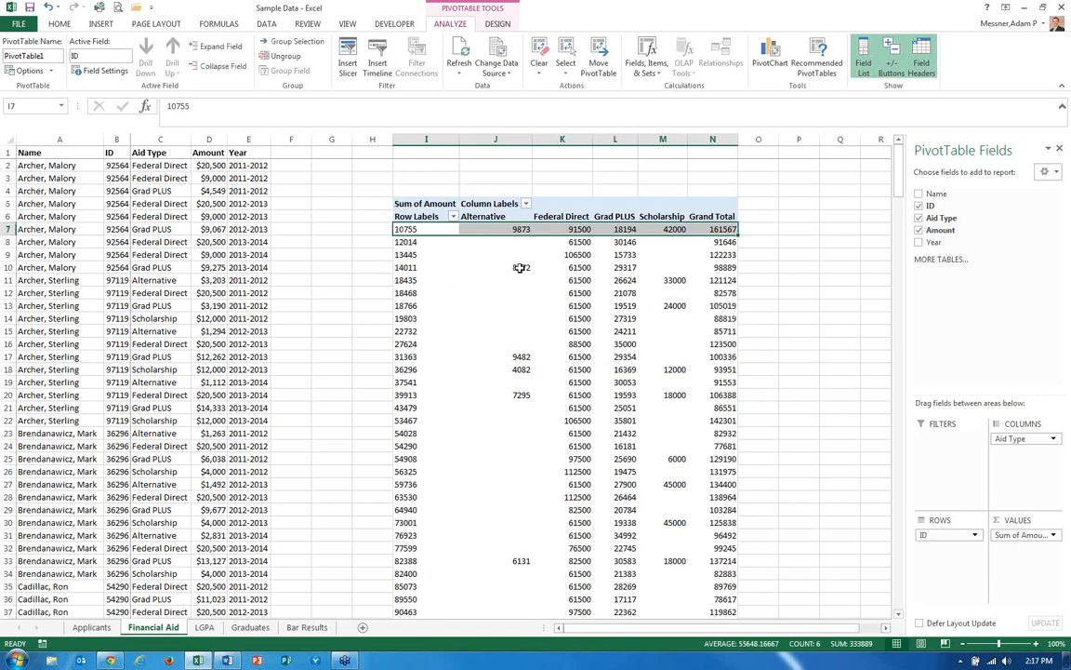
pyautogui.click(507, 230)
pyautogui.moveTo(506, 230); pyautogui.dragTo(723, 601)
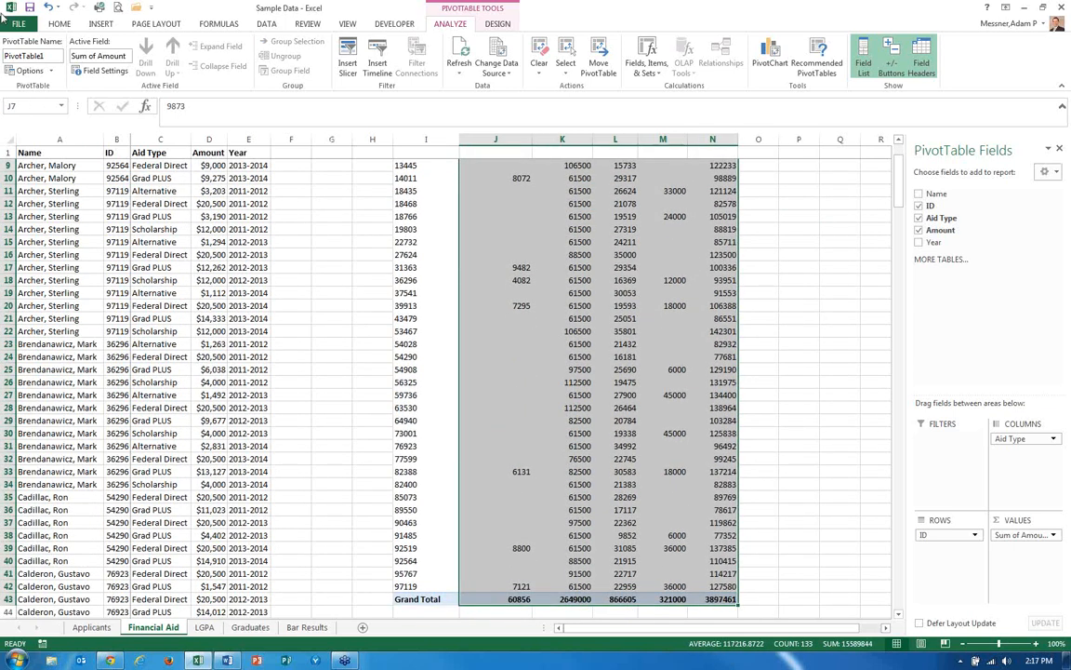
pyautogui.click(59, 24)
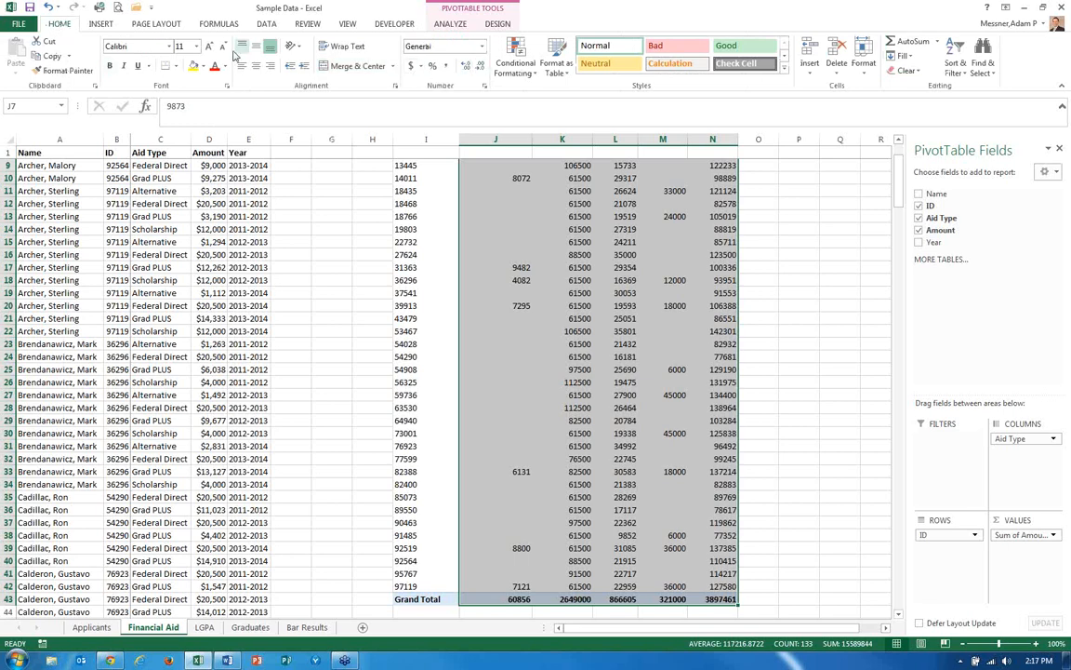
pyautogui.click(482, 46)
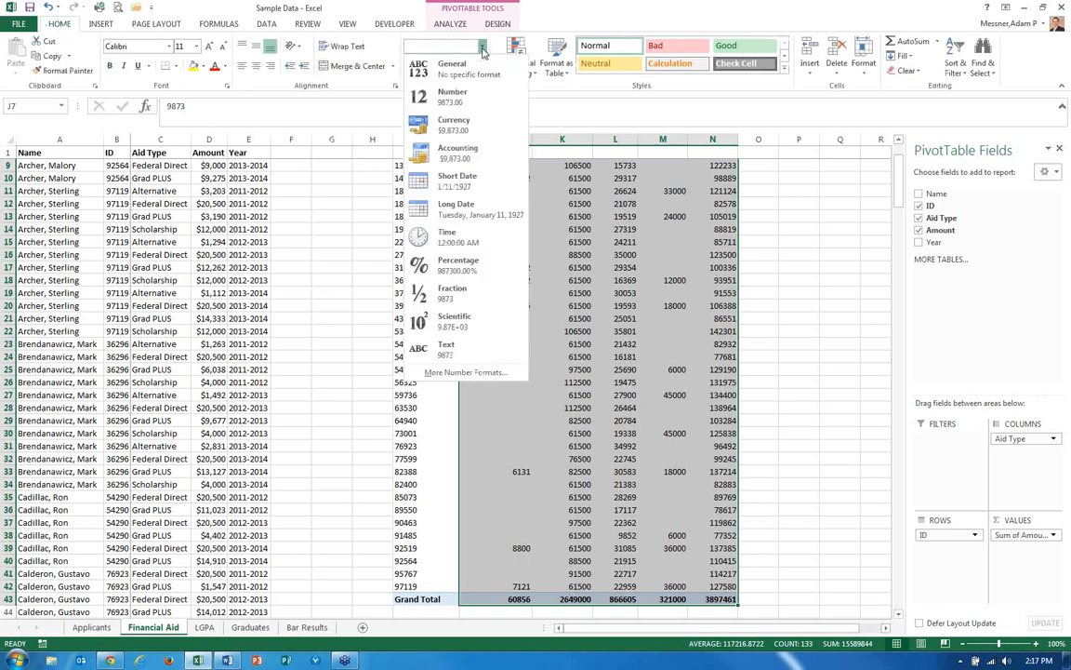
pyautogui.click(428, 125)
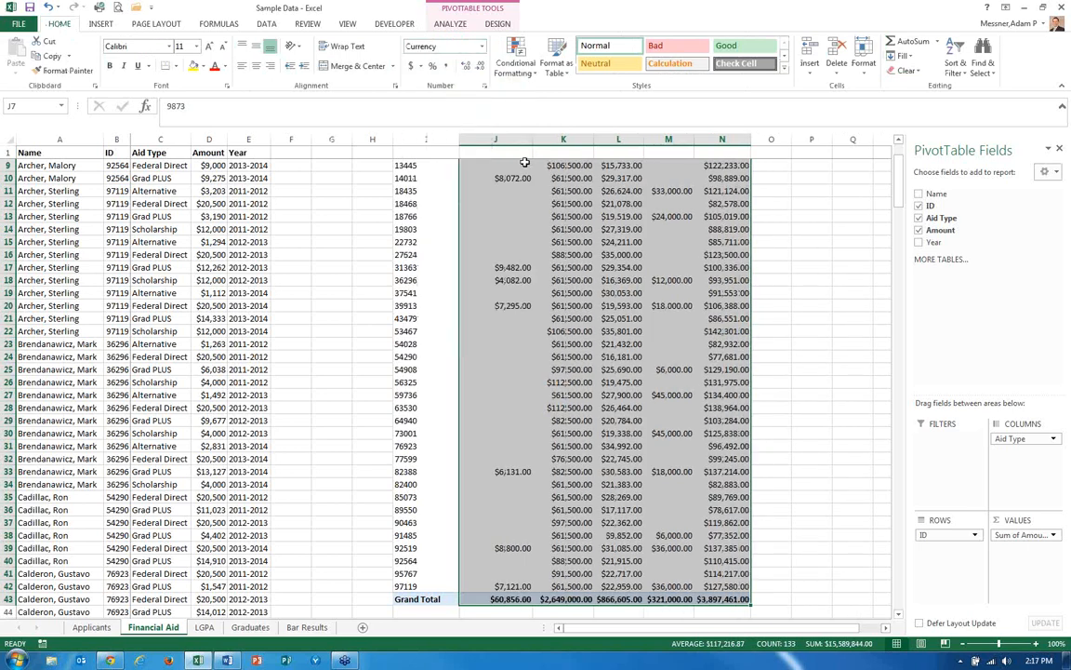
pyautogui.click(480, 65)
pyautogui.click(479, 65)
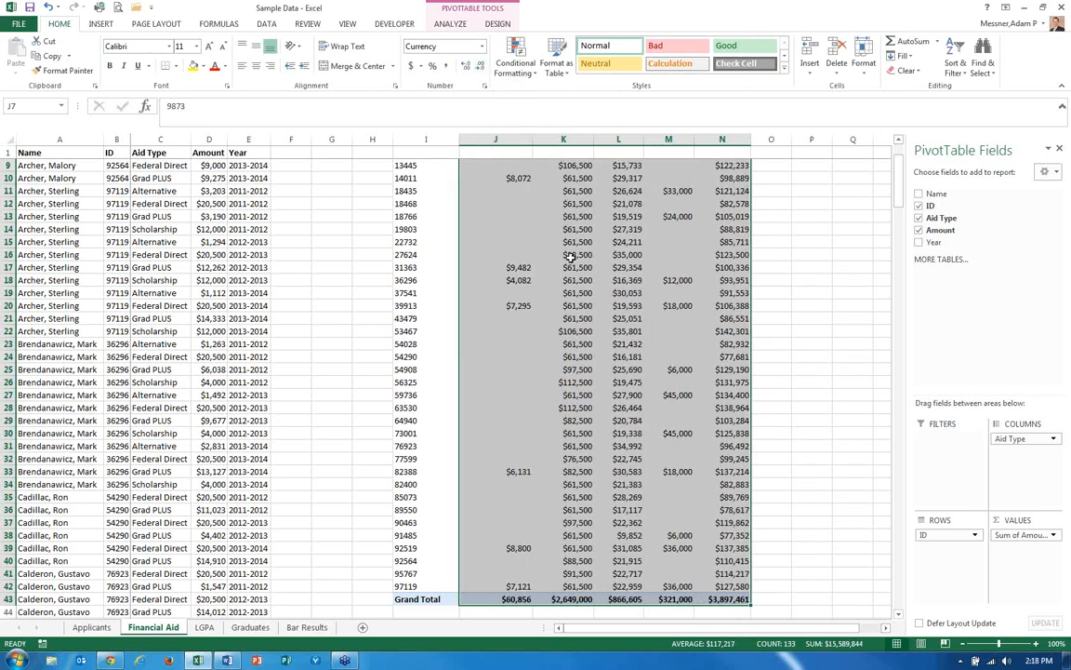
# Add the Year field to the pivot's filters.
pyautogui.scroll(3, 544, 257)
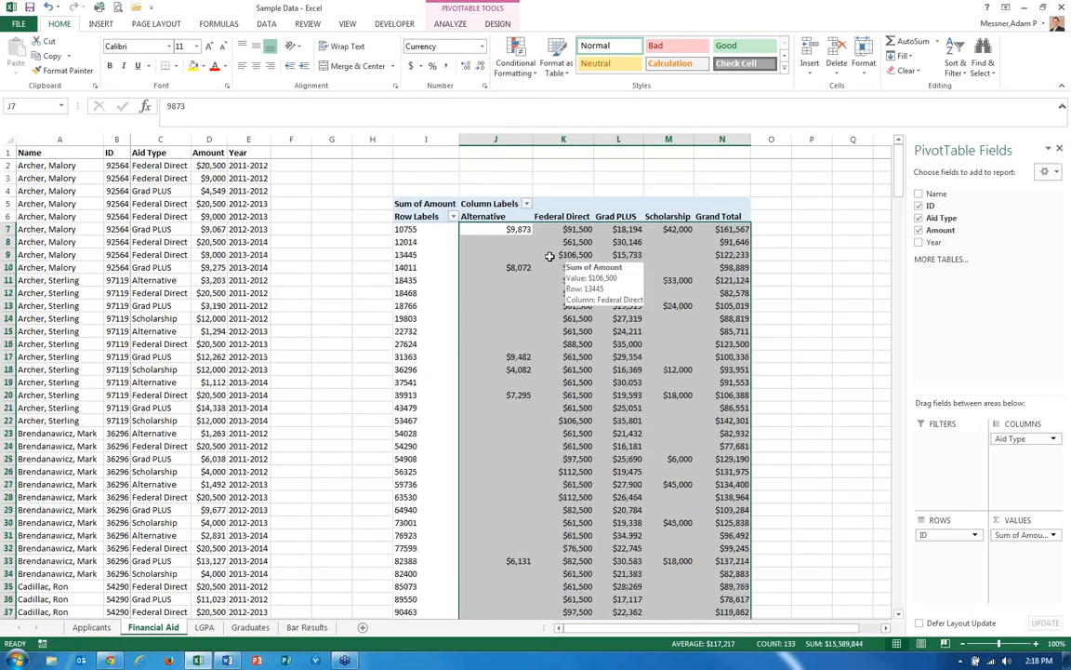
pyautogui.click(503, 229)
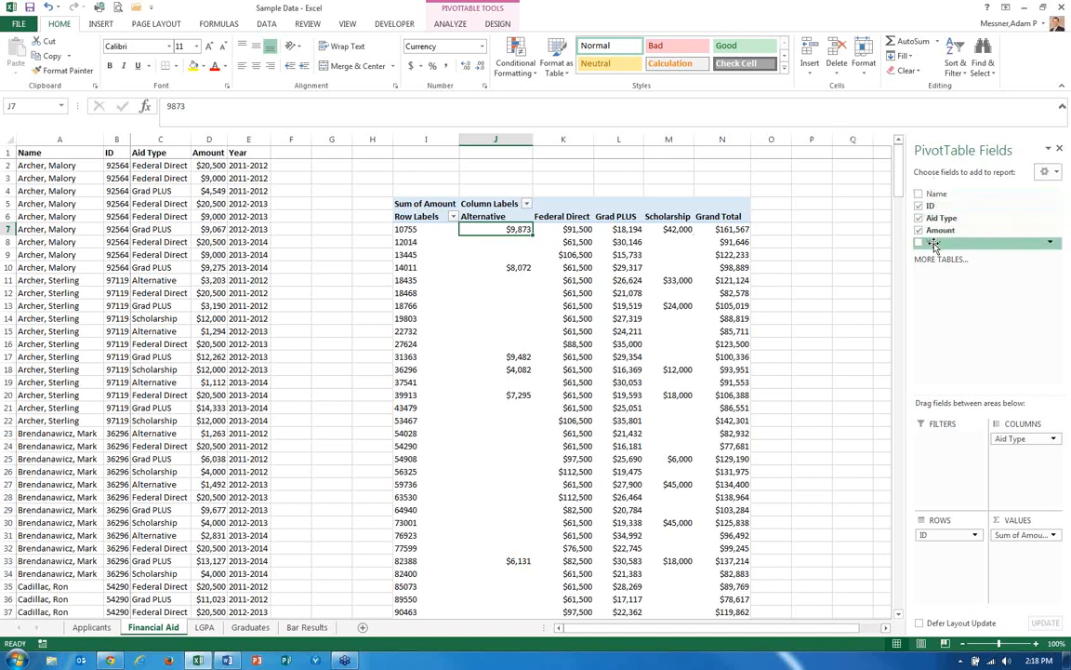
pyautogui.moveTo(937, 245); pyautogui.dragTo(947, 442)
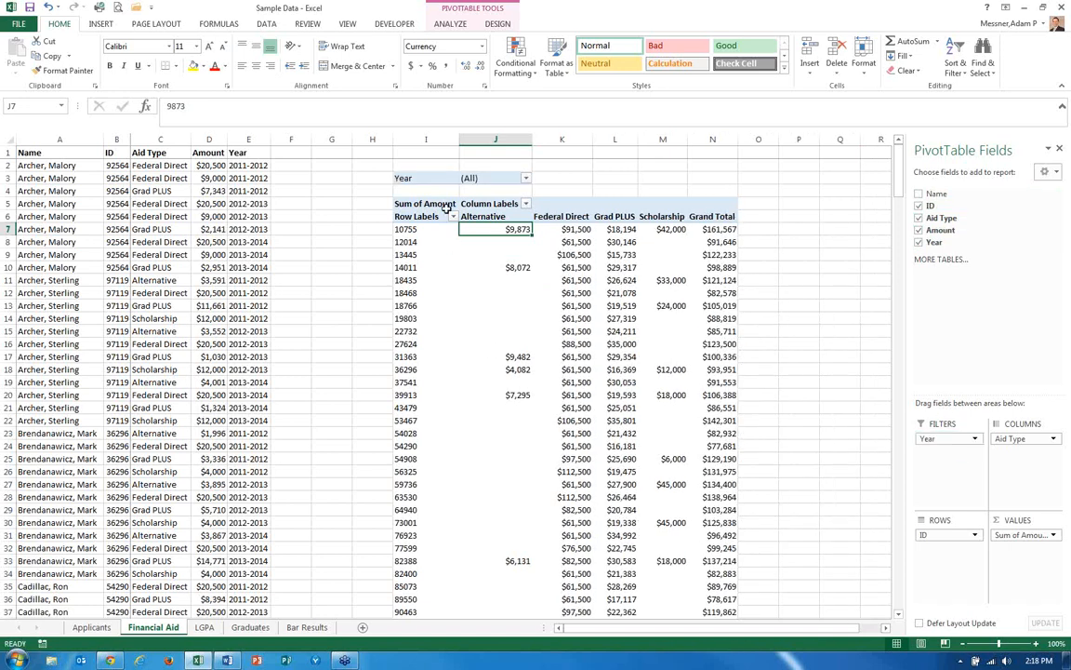
# Filter the pivot by Year to show only 2013-2014, then restore the filter to all years.
pyautogui.click(426, 176)
pyautogui.click(498, 177)
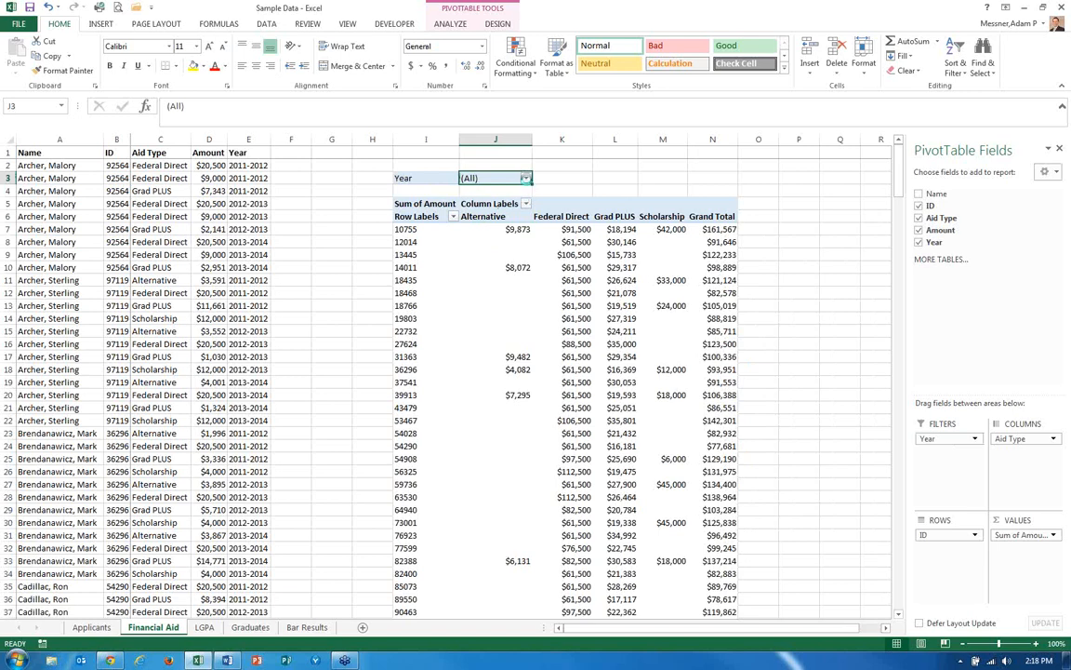
pyautogui.click(525, 178)
pyautogui.click(415, 322)
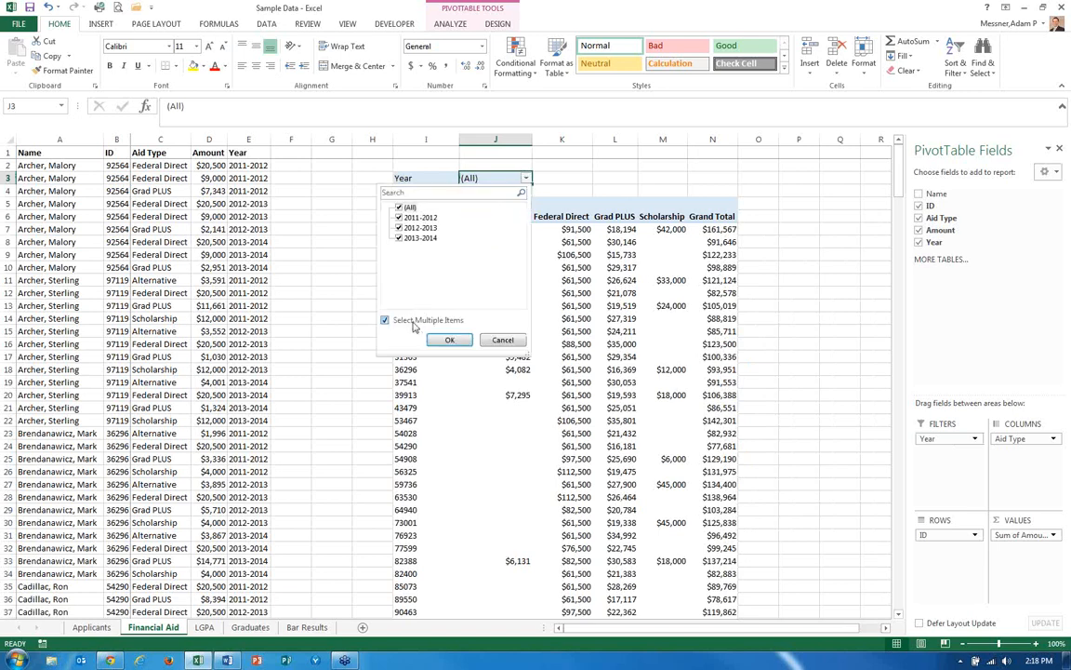
pyautogui.click(399, 206)
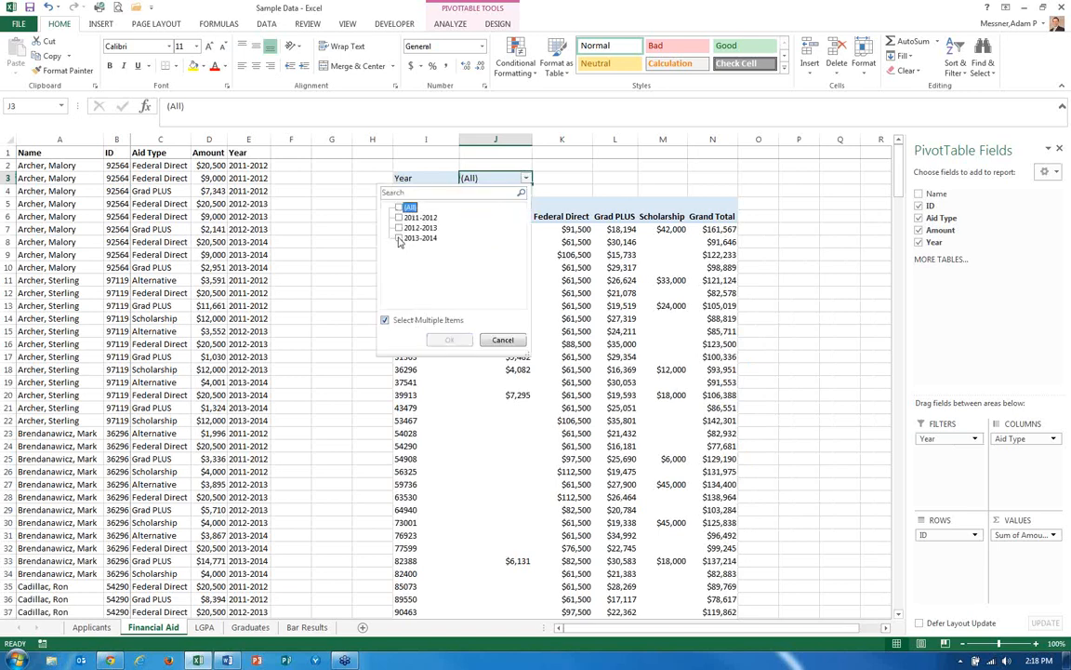
pyautogui.click(398, 238)
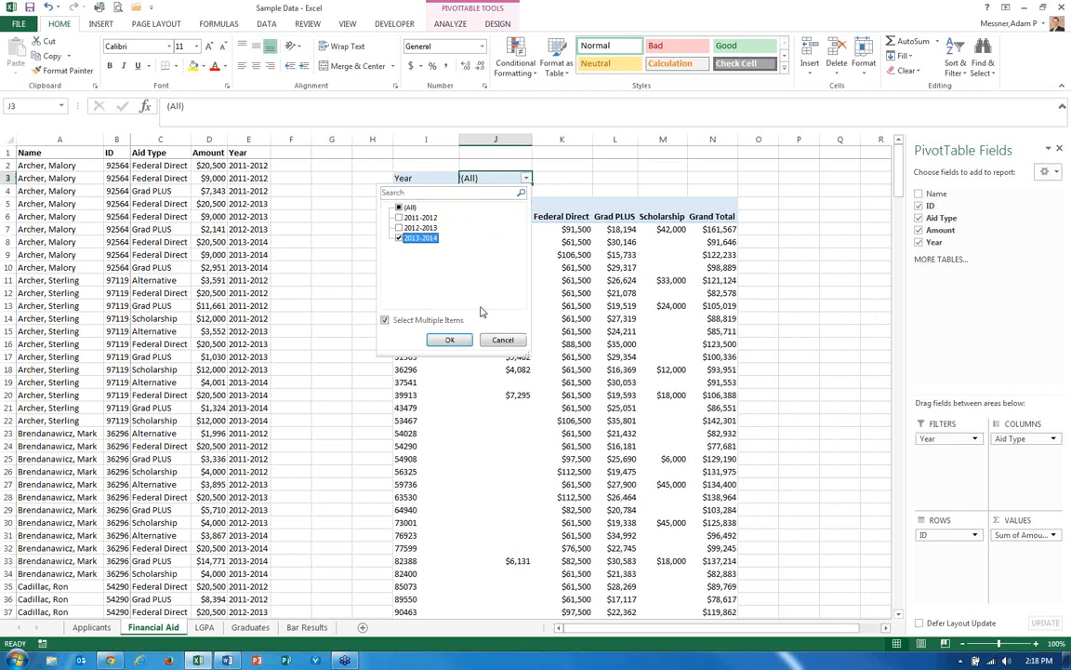
pyautogui.click(447, 340)
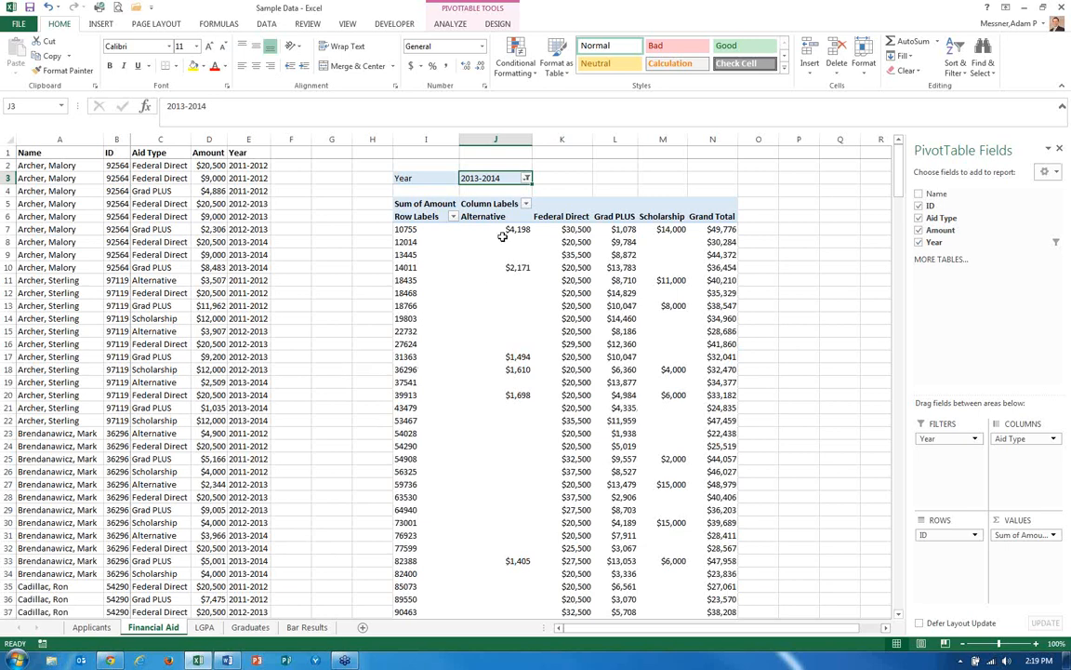
pyautogui.click(526, 177)
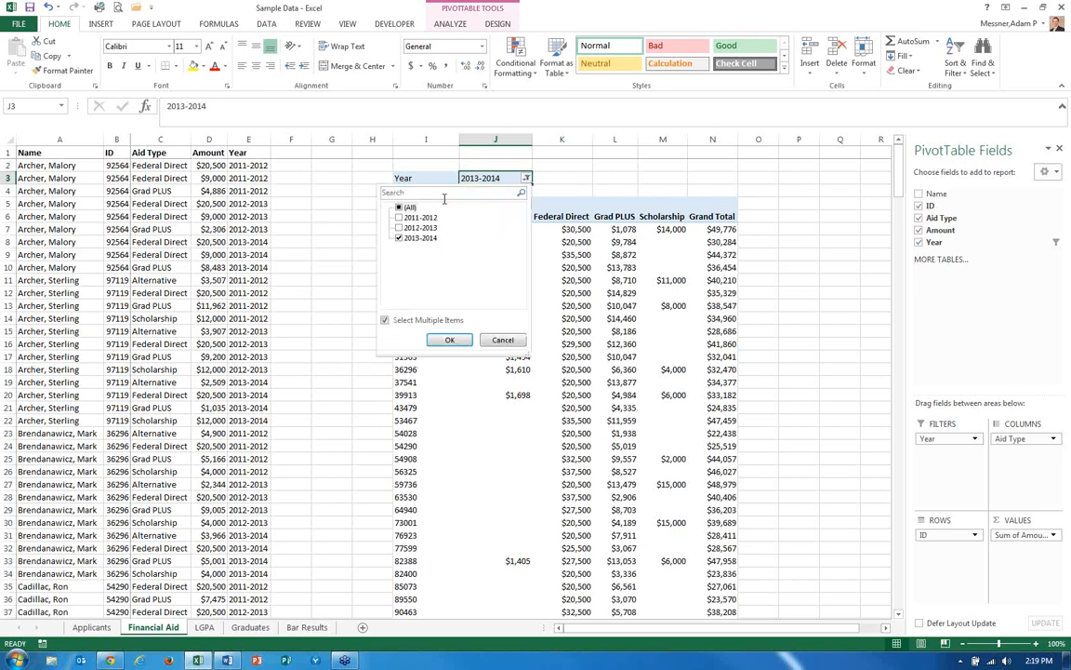
pyautogui.click(449, 340)
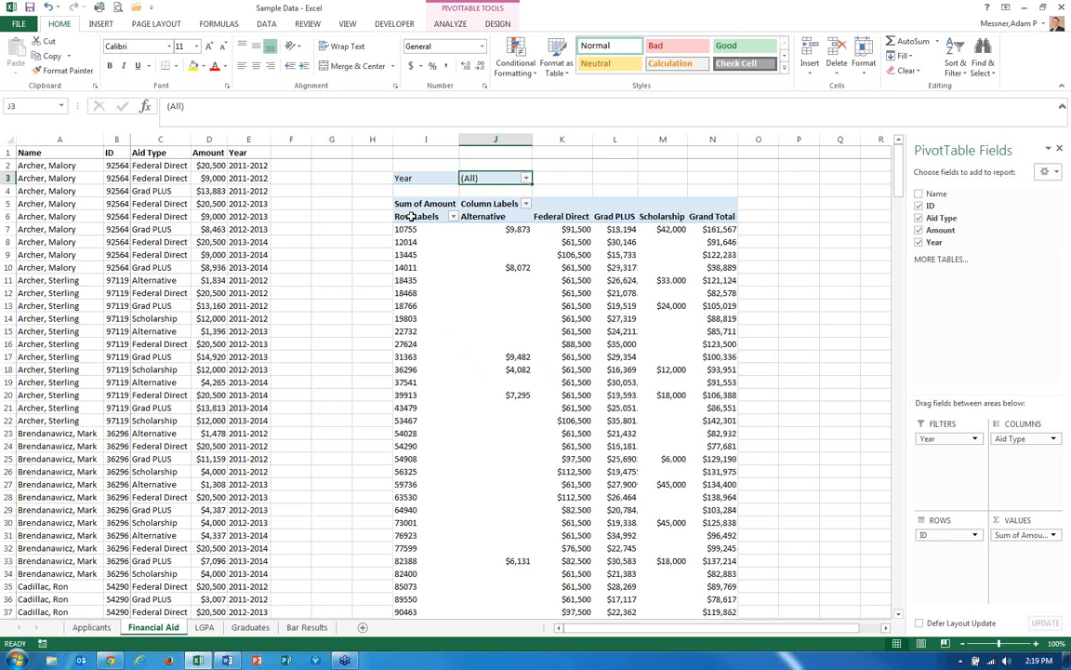
# Copy the pivot's body from the Row Labels header down to the Grand Total row and paste it as values starting at P6.
pyautogui.click(411, 217)
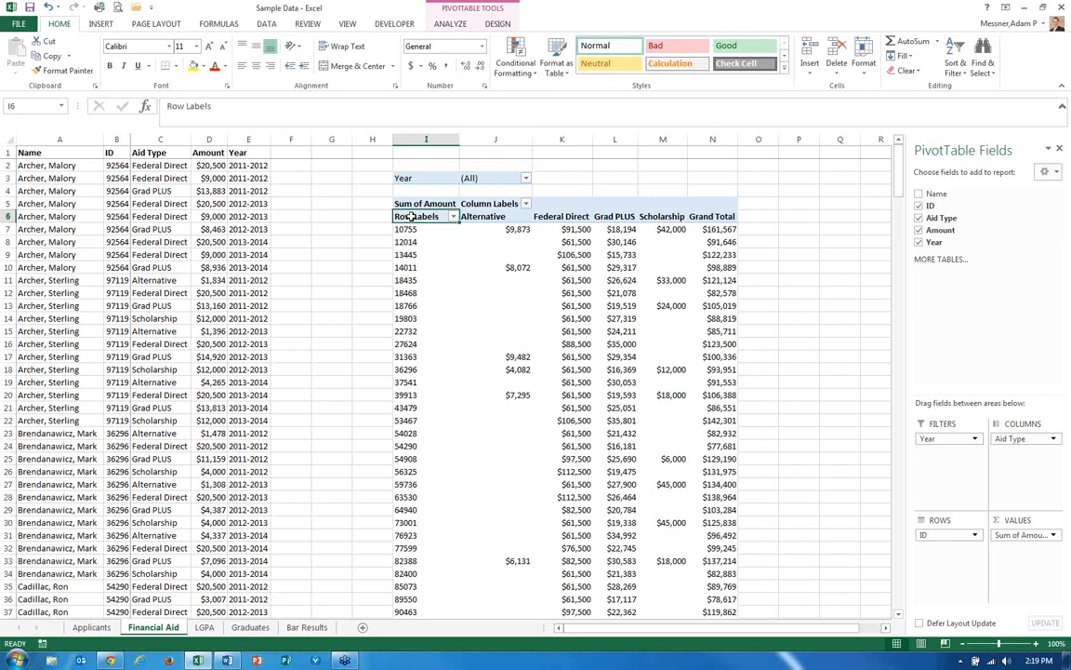
pyautogui.click(411, 217)
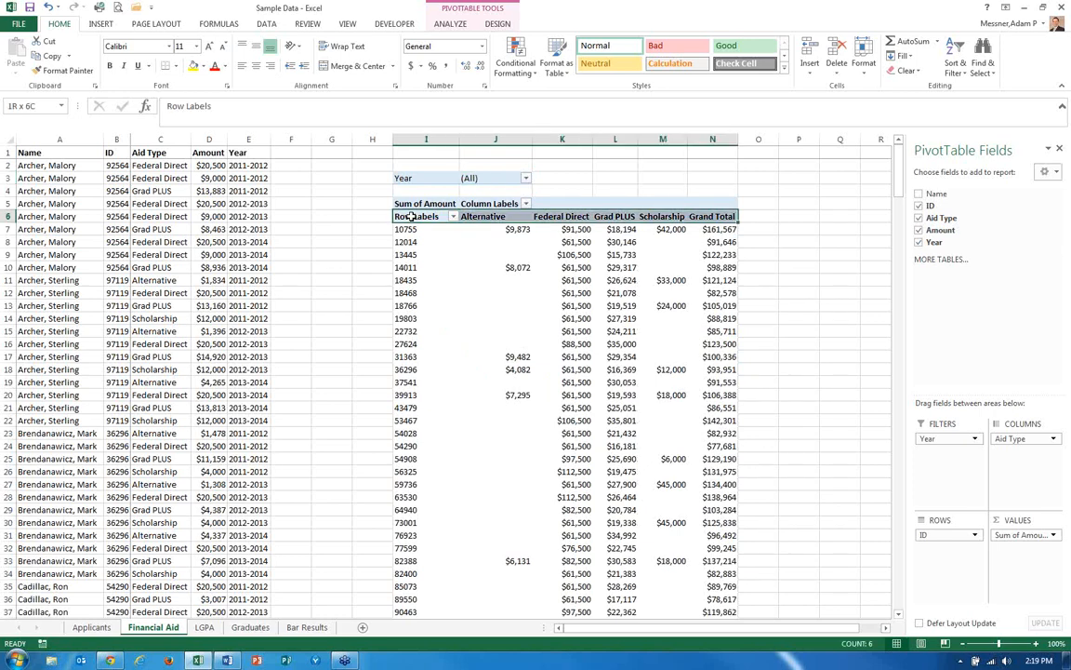
pyautogui.hotkey('ctrl', 'shift', 'Down')
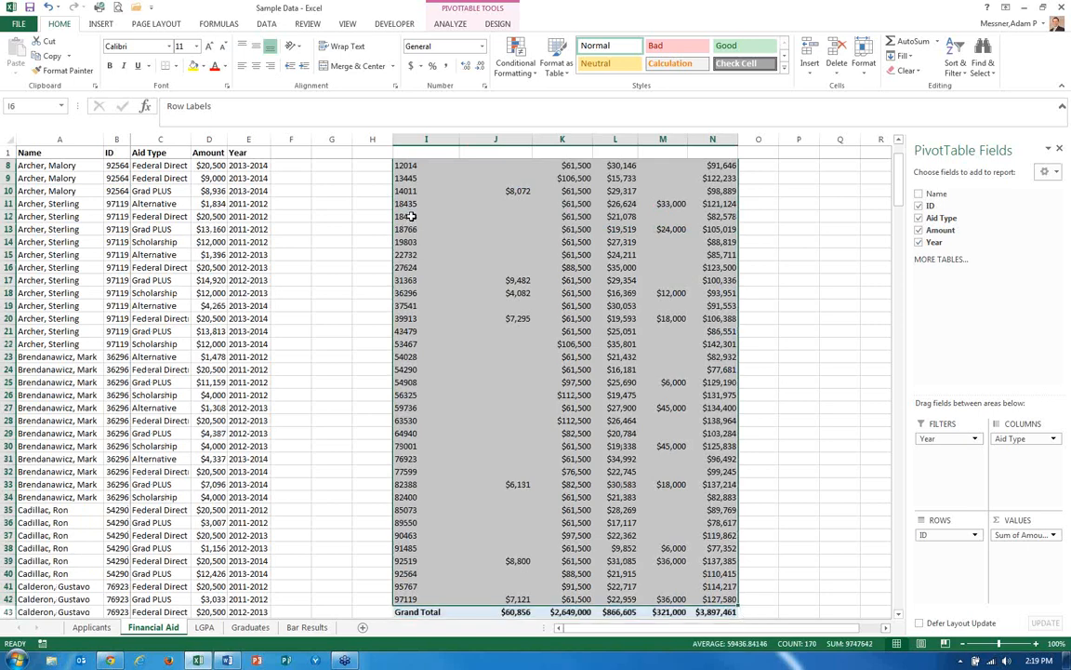
pyautogui.hotkey('ctrl', 'c')
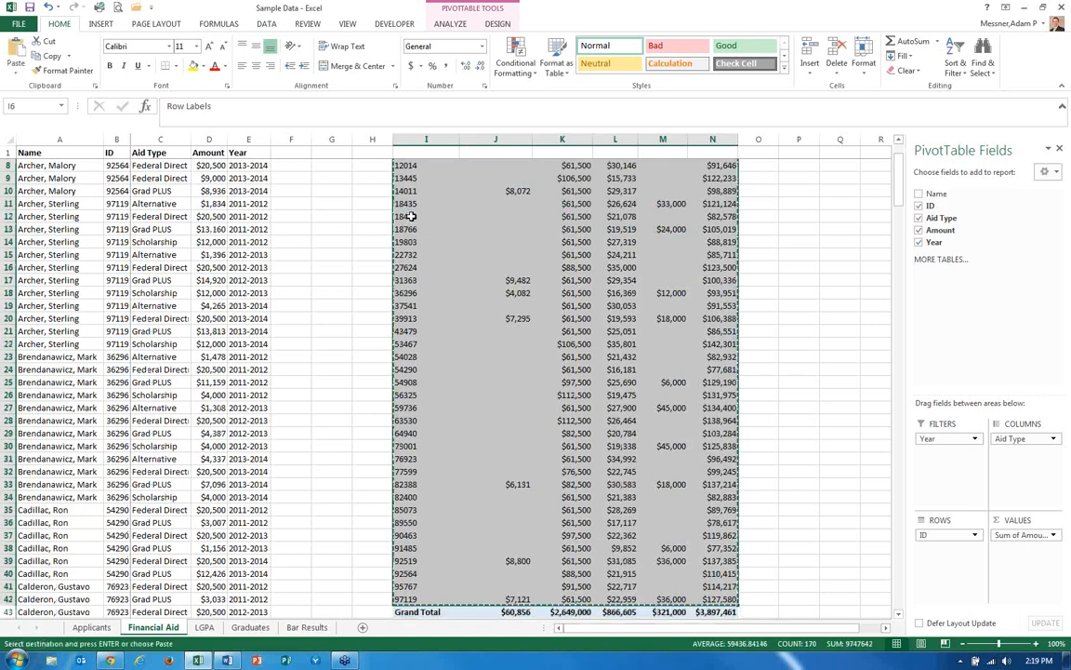
pyautogui.press('Right')
pyautogui.press('Right')
pyautogui.press('Right')
pyautogui.press('Right')
pyautogui.press('Right')
pyautogui.press('Right')
pyautogui.press('Right')
pyautogui.scroll(1, 412, 216)
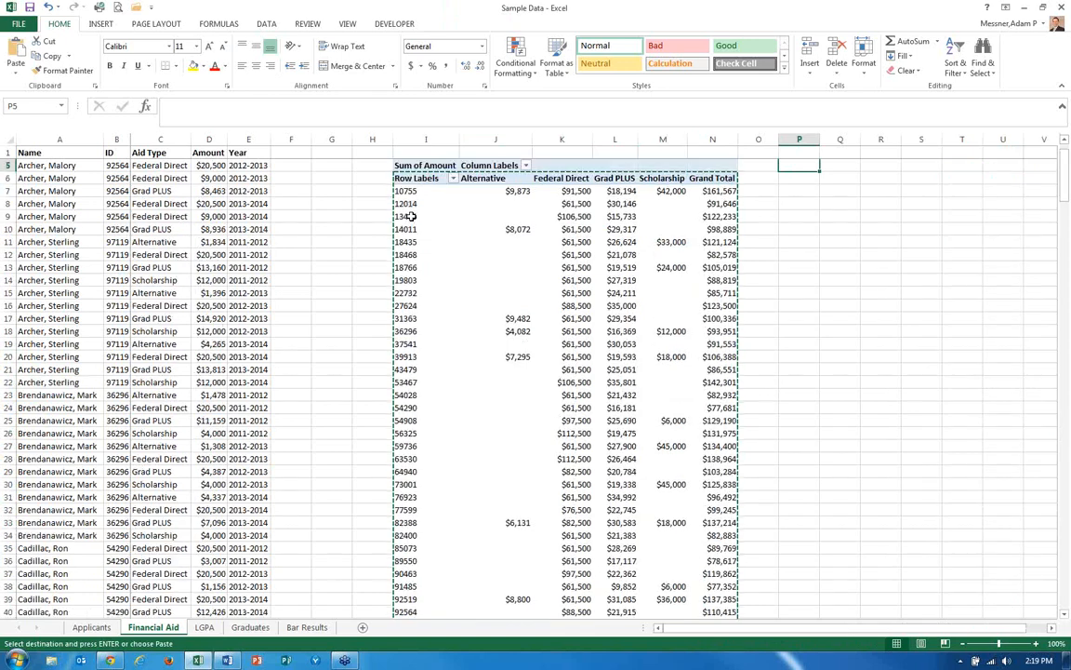
pyautogui.click(15, 73)
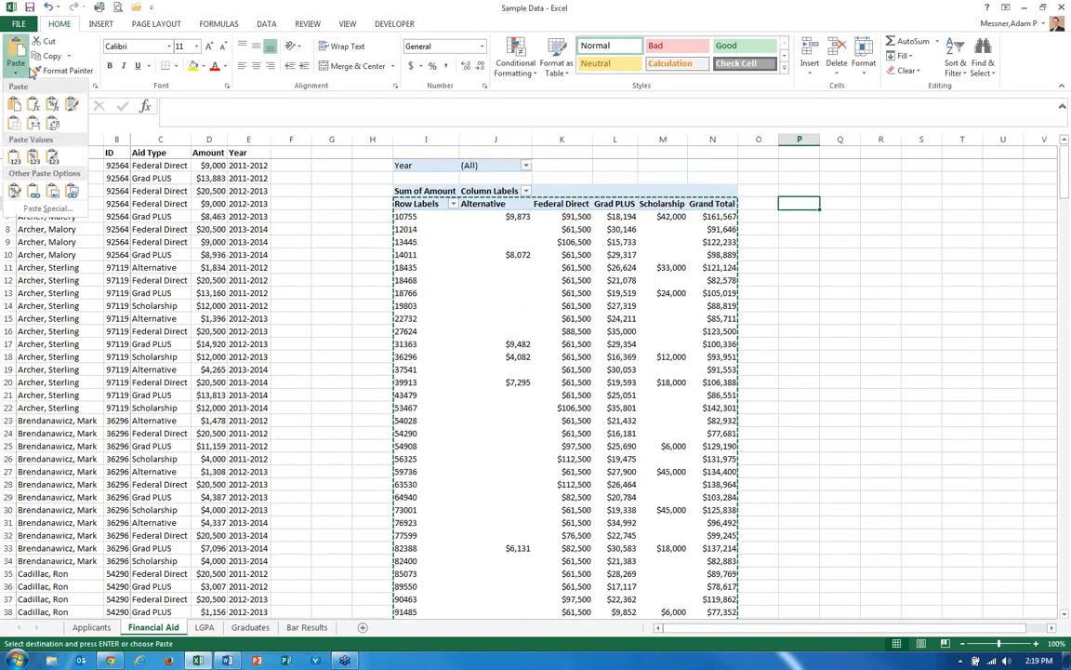
pyautogui.click(13, 156)
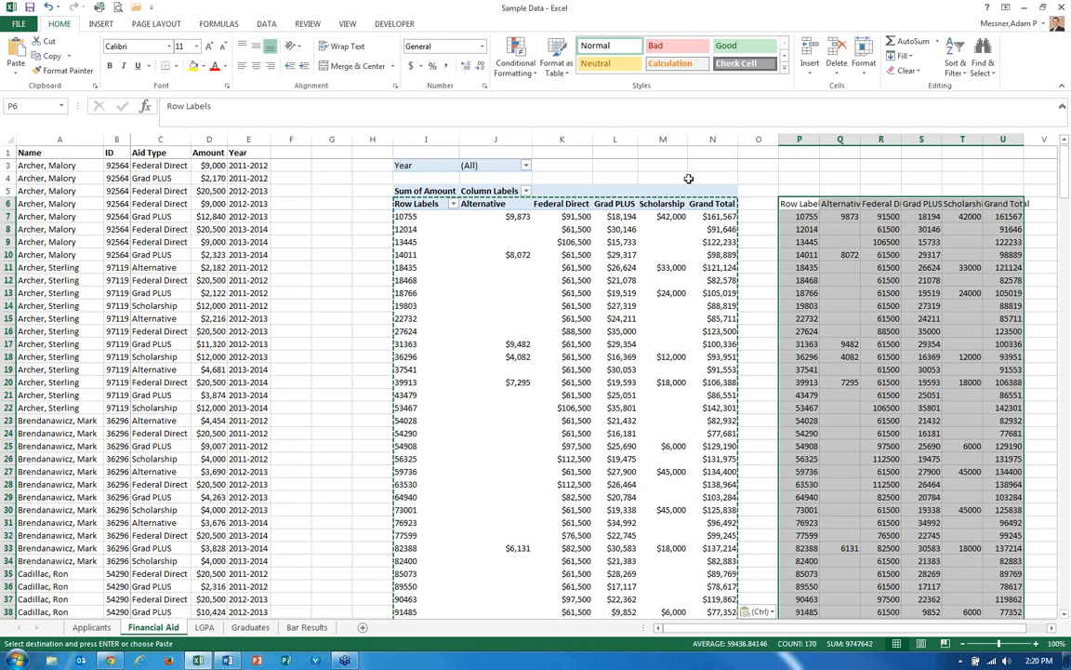
# Inspect the pasted value cells and their headers in columns P to U.
pyautogui.click(839, 241)
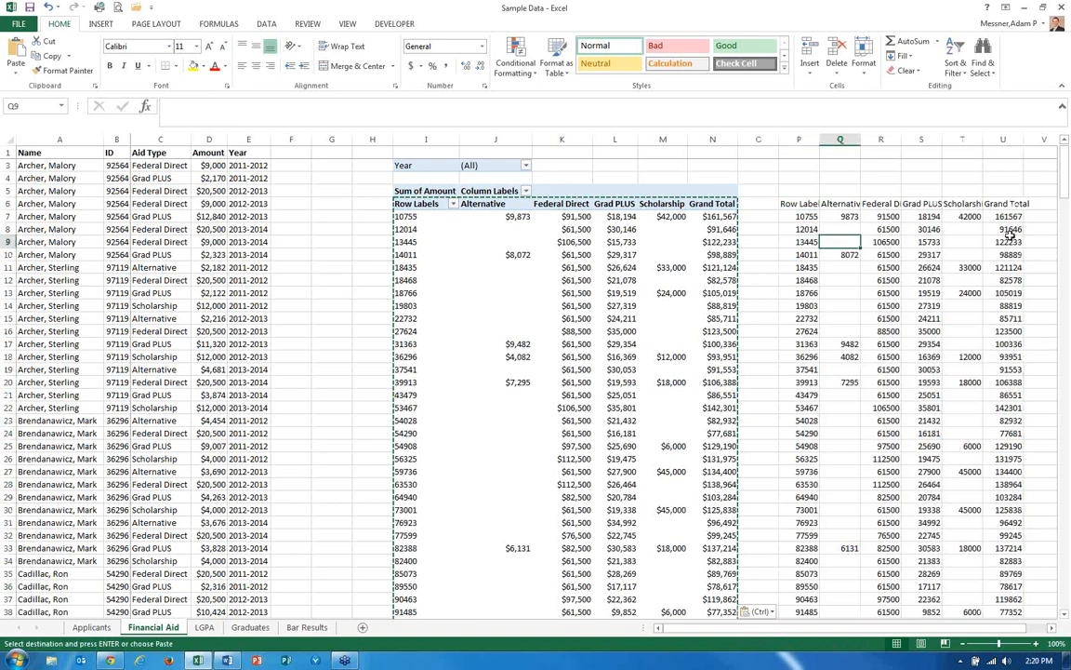
pyautogui.press('Right')
pyautogui.press('Right')
pyautogui.press('Left')
pyautogui.press('Up')
pyautogui.press('Up')
pyautogui.press('Right')
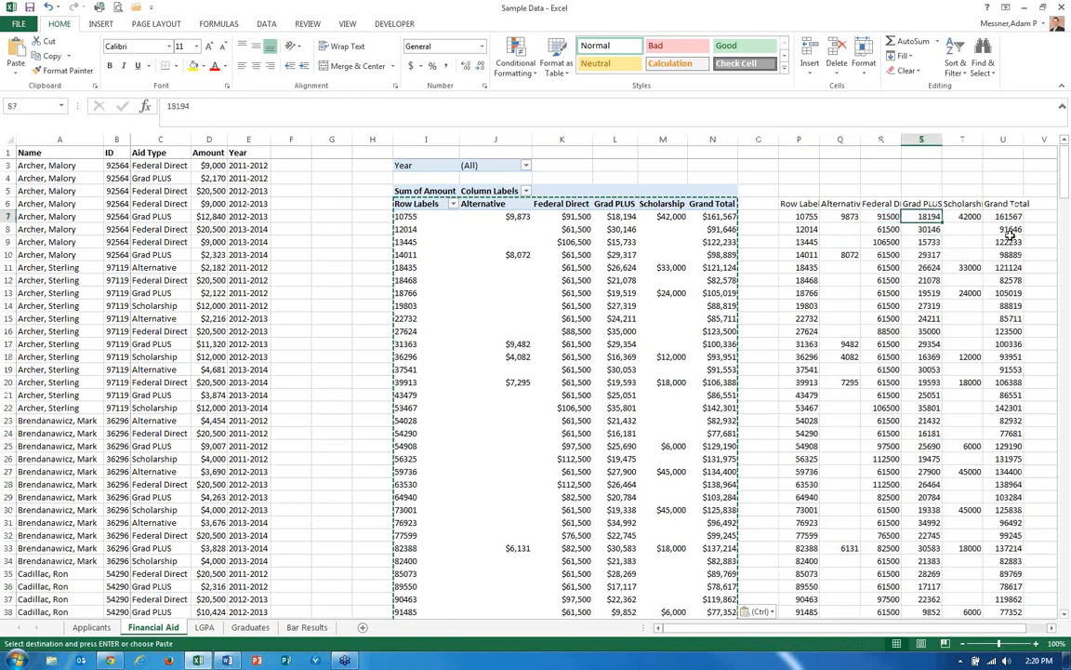
pyautogui.press('Up')
pyautogui.press('Left')
pyautogui.press('Left')
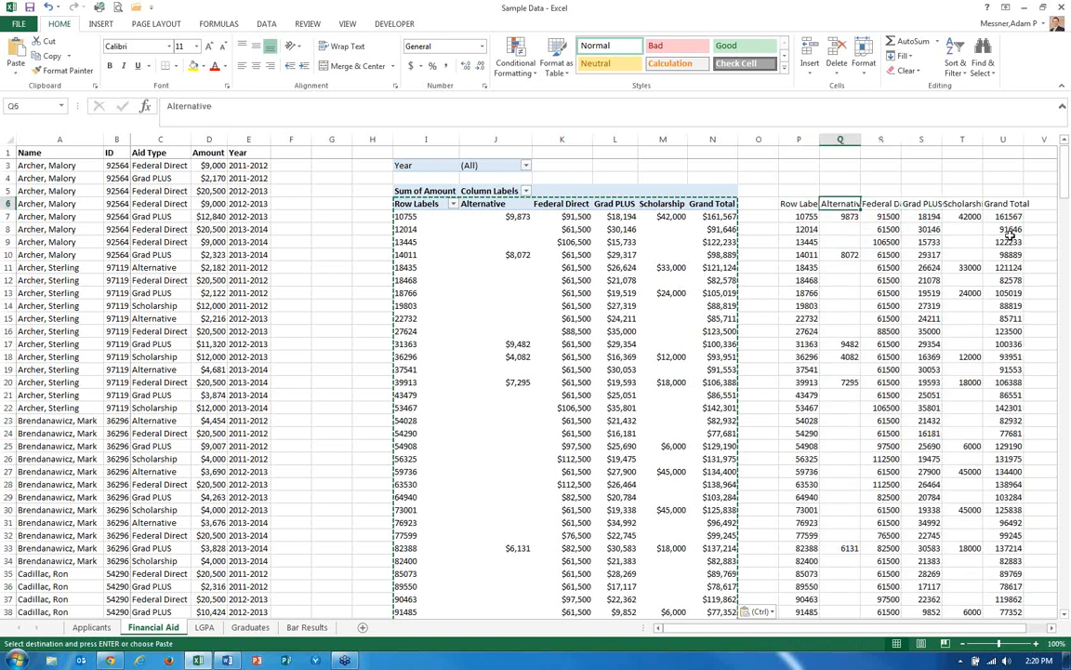
pyautogui.press('Left')
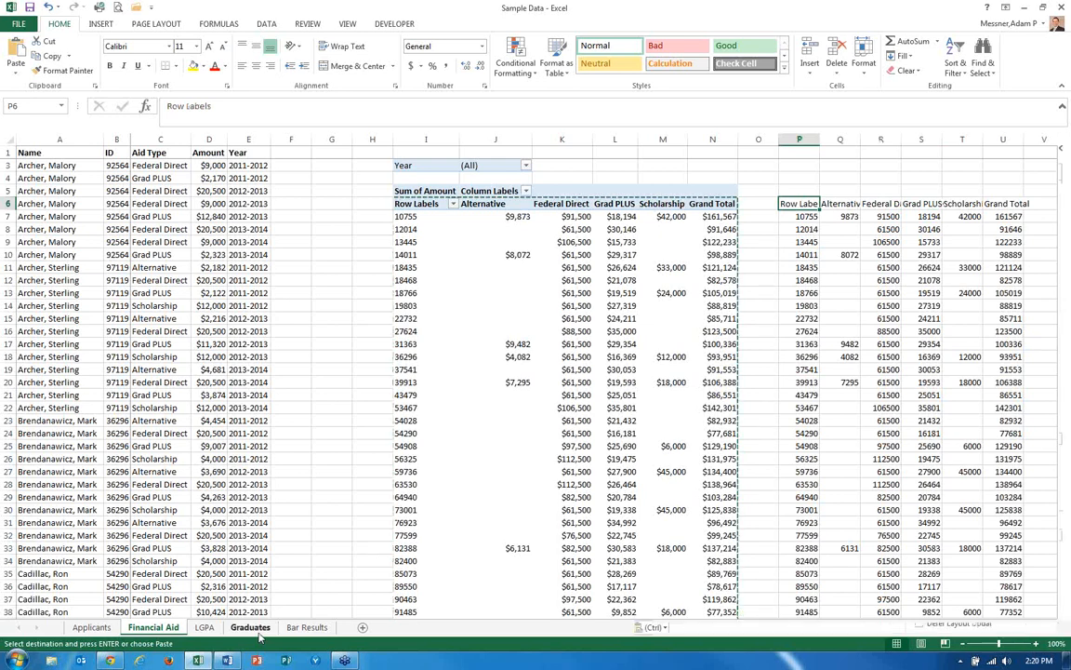
# On the Graduates sheet, enter the column headers Direct, PLUS and Alternative in E1:G1.
pyautogui.click(253, 629)
pyautogui.press('Left')
pyautogui.press('Left')
pyautogui.press('Left')
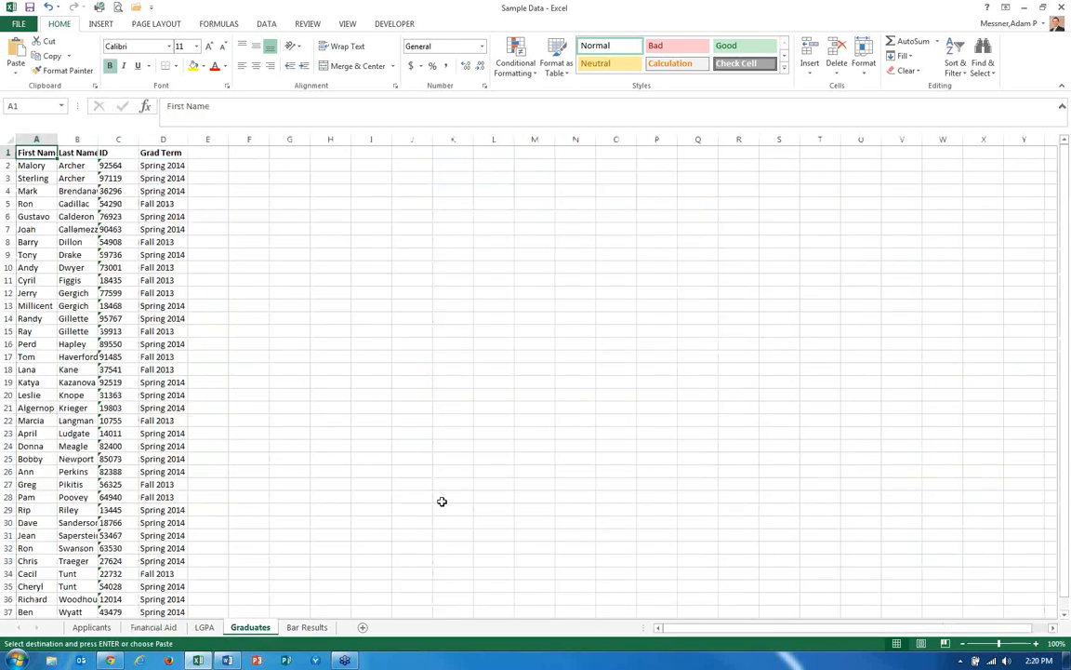
pyautogui.press('Right')
pyautogui.press('Right')
pyautogui.press('Right')
pyautogui.press('Right')
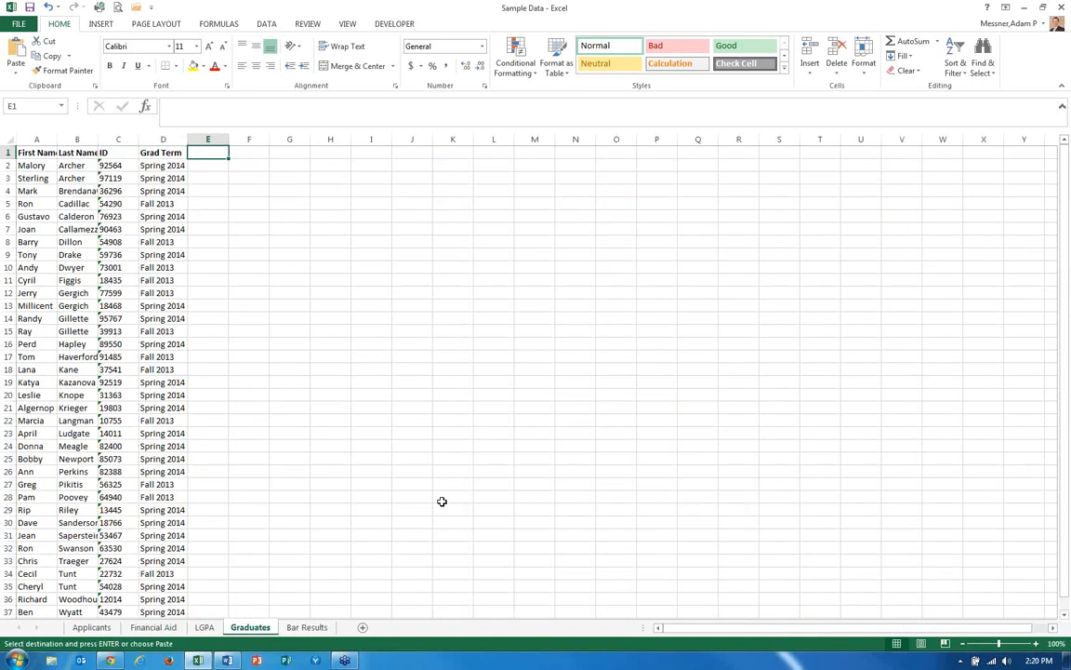
pyautogui.write('Direct')
pyautogui.press('Tab')
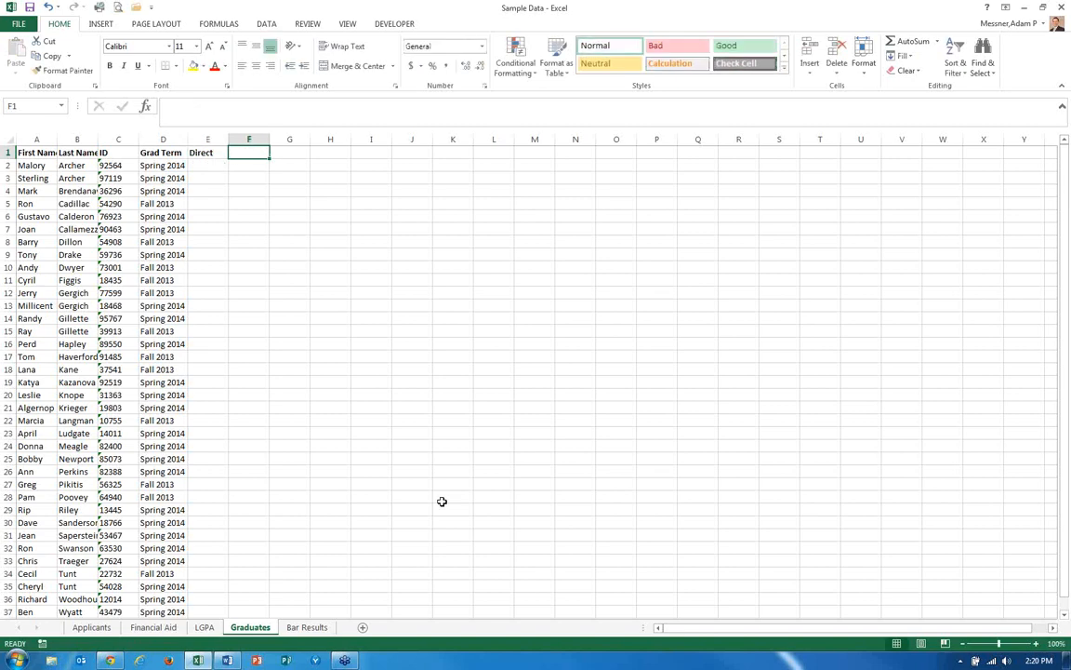
pyautogui.press('capslock')
pyautogui.write('PLUS')
pyautogui.press('capslock')
pyautogui.press('Tab')
pyautogui.write('A')
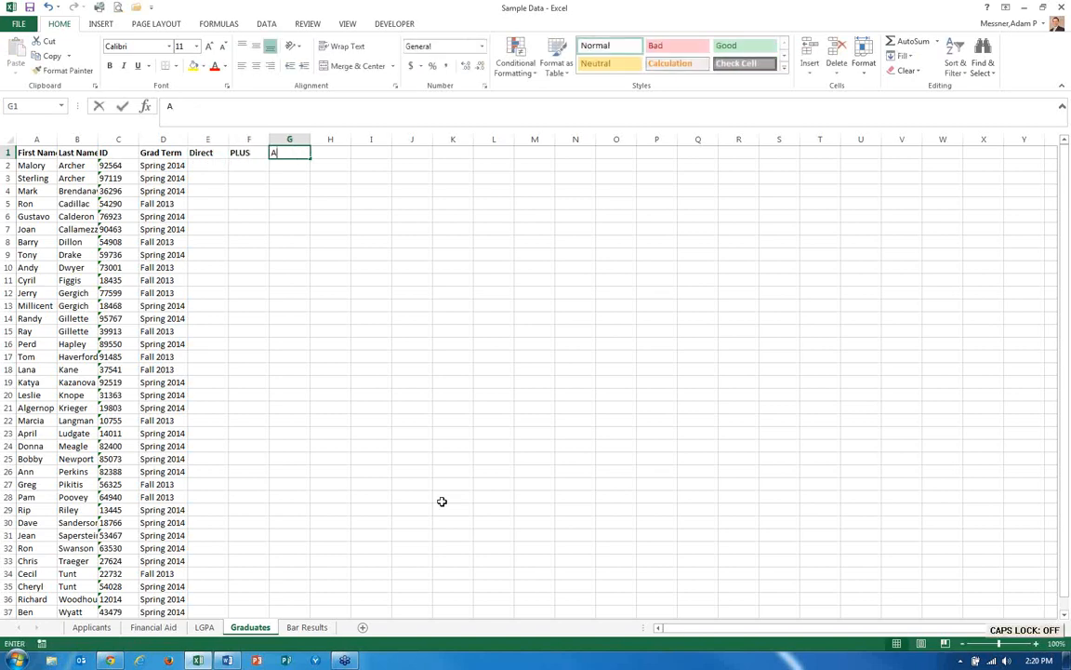
pyautogui.write('lternative')
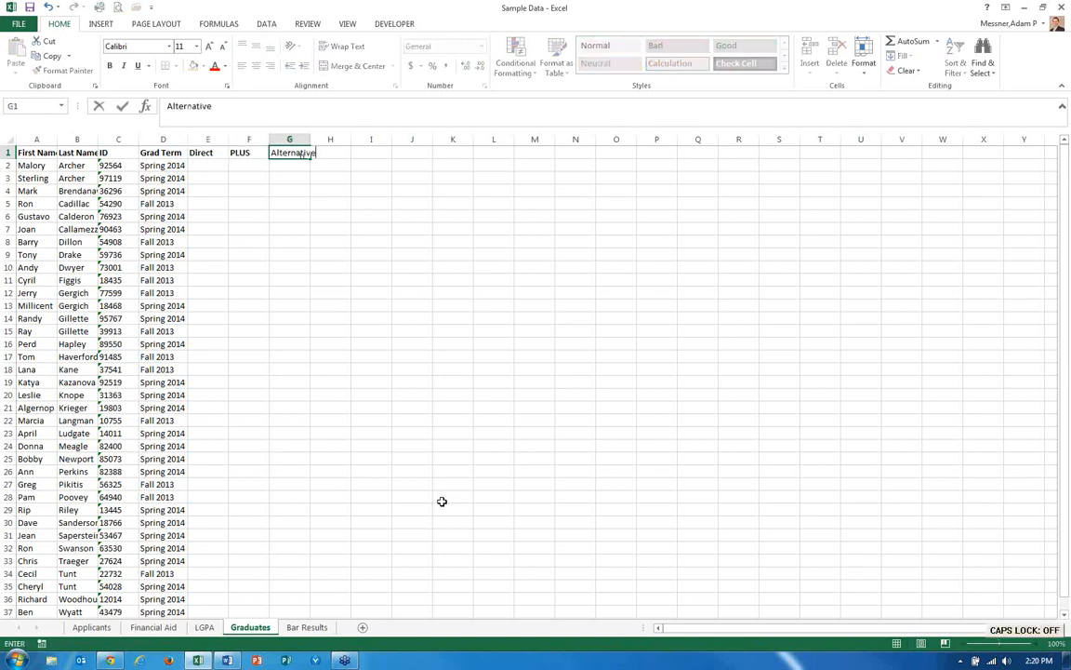
pyautogui.press('Return')
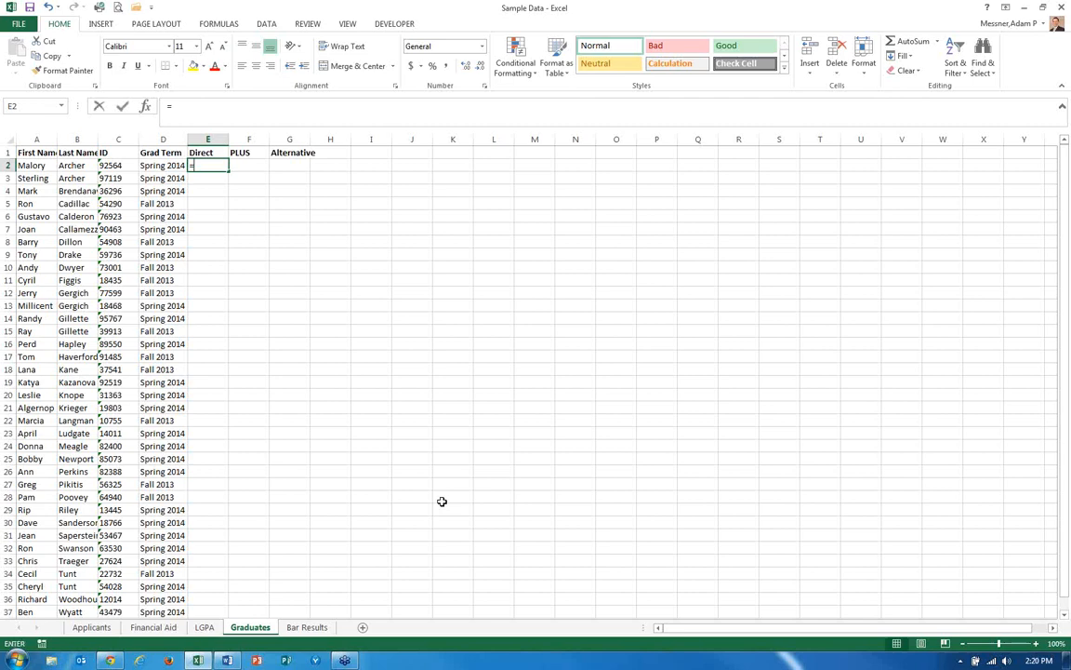
# In E2, enter =VLOOKUP(C2,'Financial Aid'!P:U,3,FALSE) to look up the graduate's Federal Direct amount.
pyautogui.write('=vl')
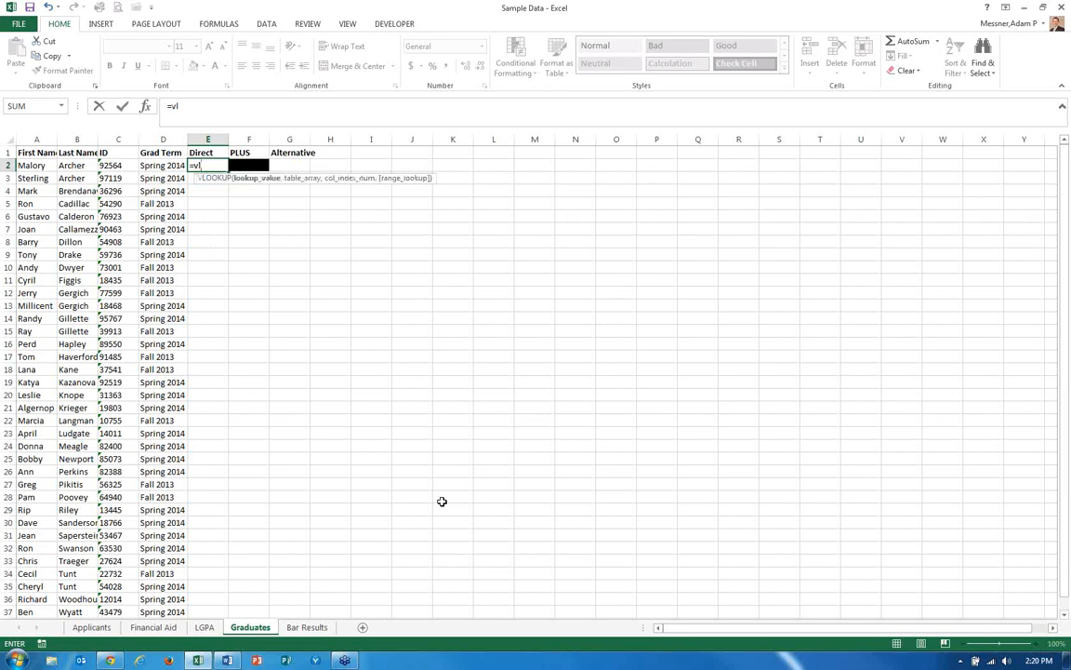
pyautogui.press('Tab')
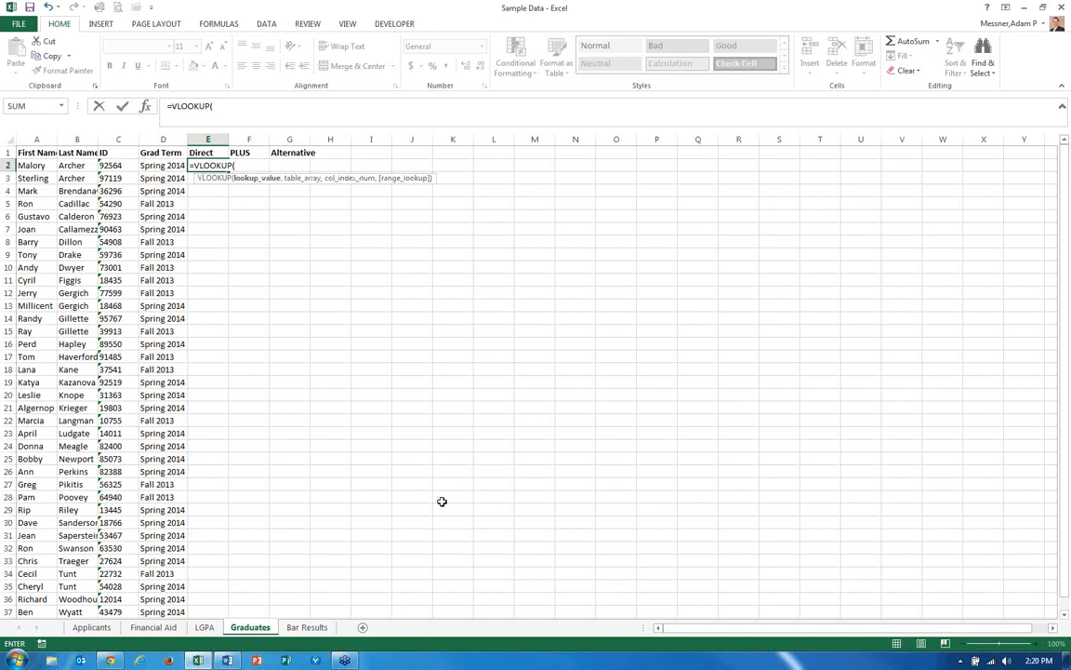
pyautogui.click(100, 164)
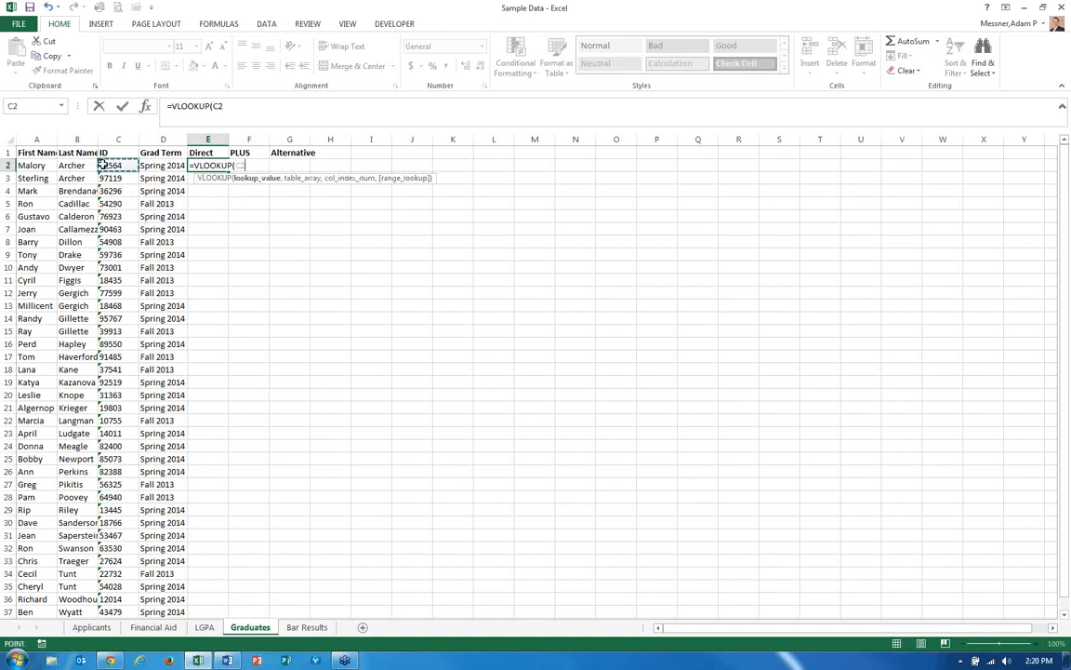
pyautogui.write(',')
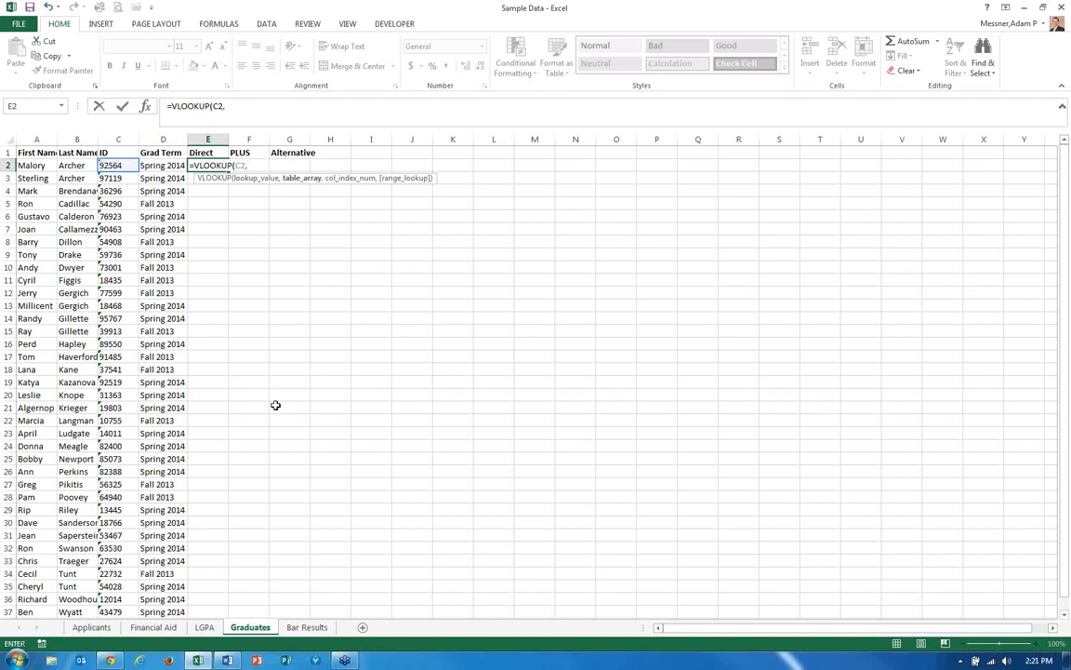
pyautogui.click(171, 630)
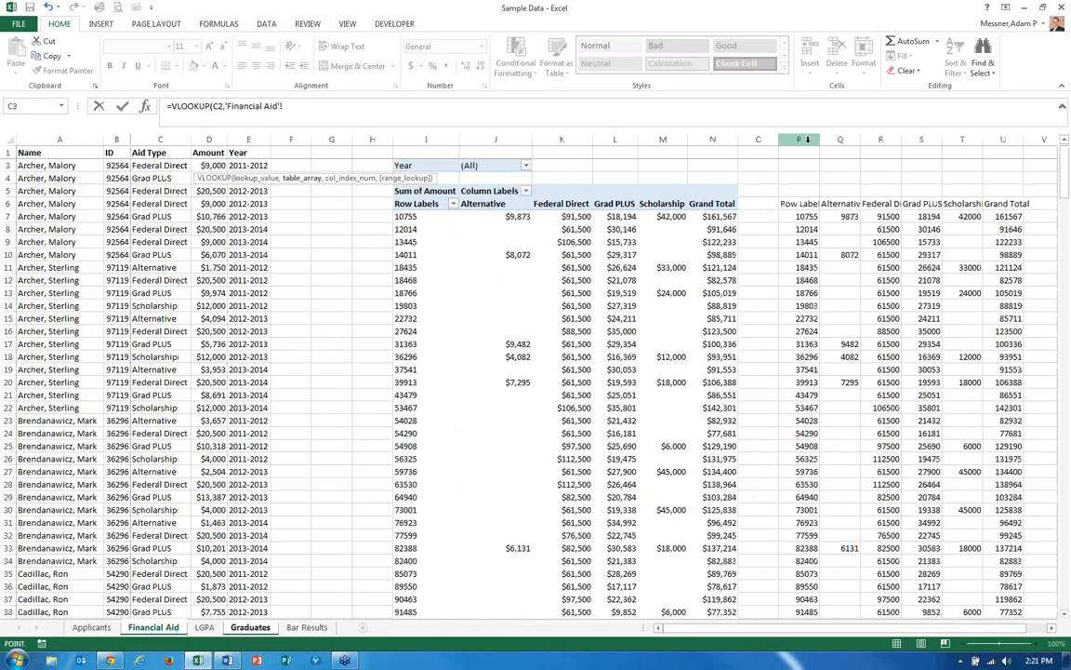
pyautogui.moveTo(808, 140); pyautogui.dragTo(1002, 139)
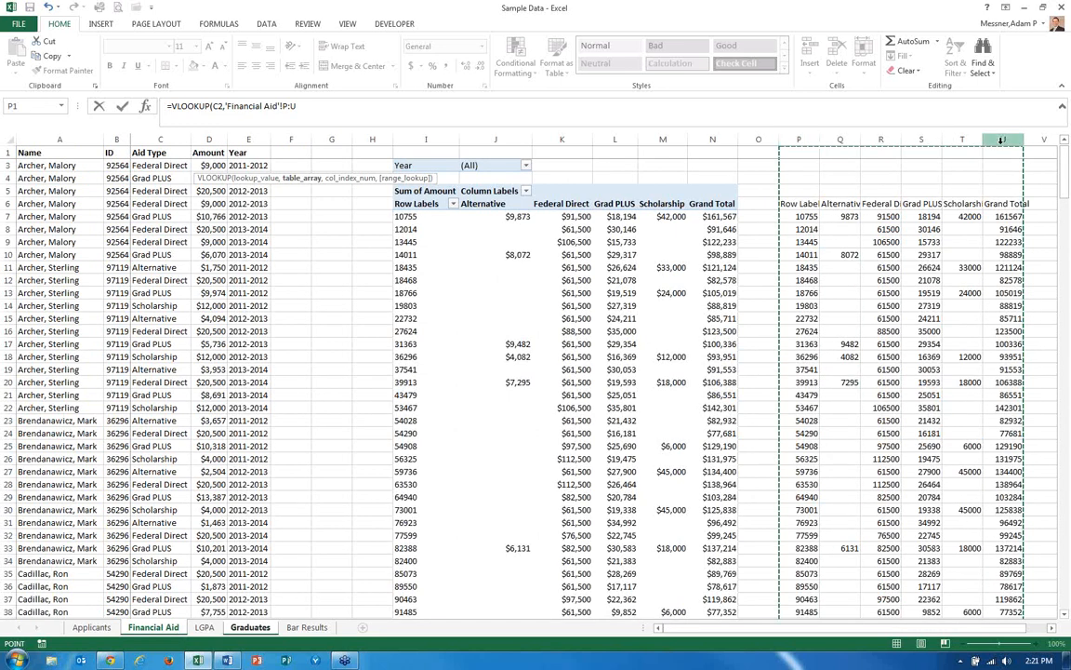
pyautogui.write(',')
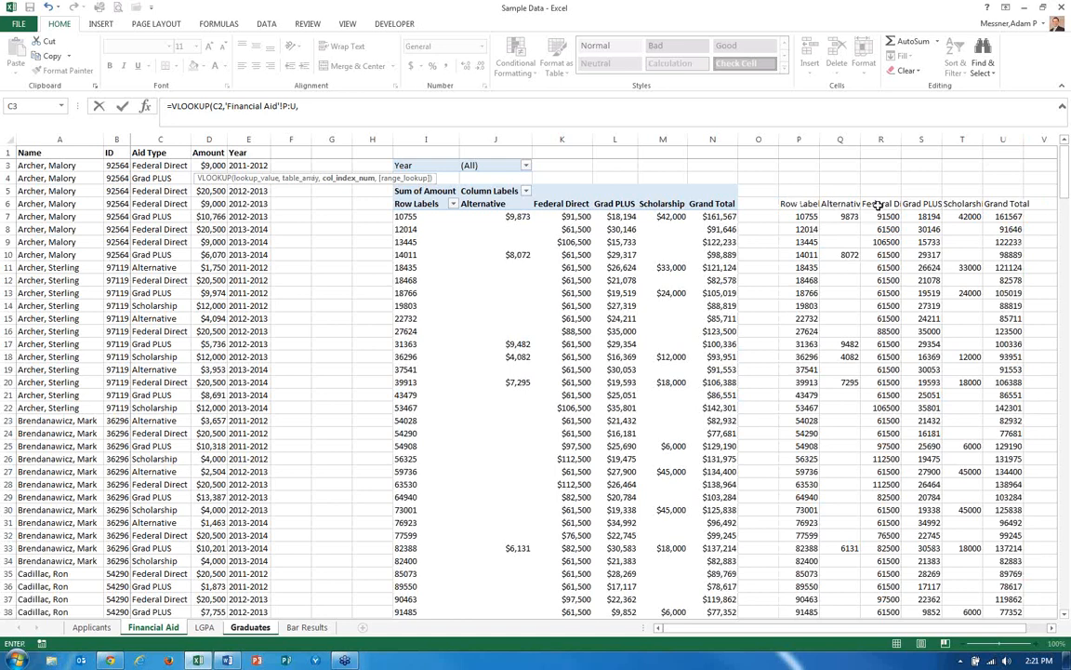
pyautogui.write(',')
pyautogui.press('BackSpace')
pyautogui.write('3,fa')
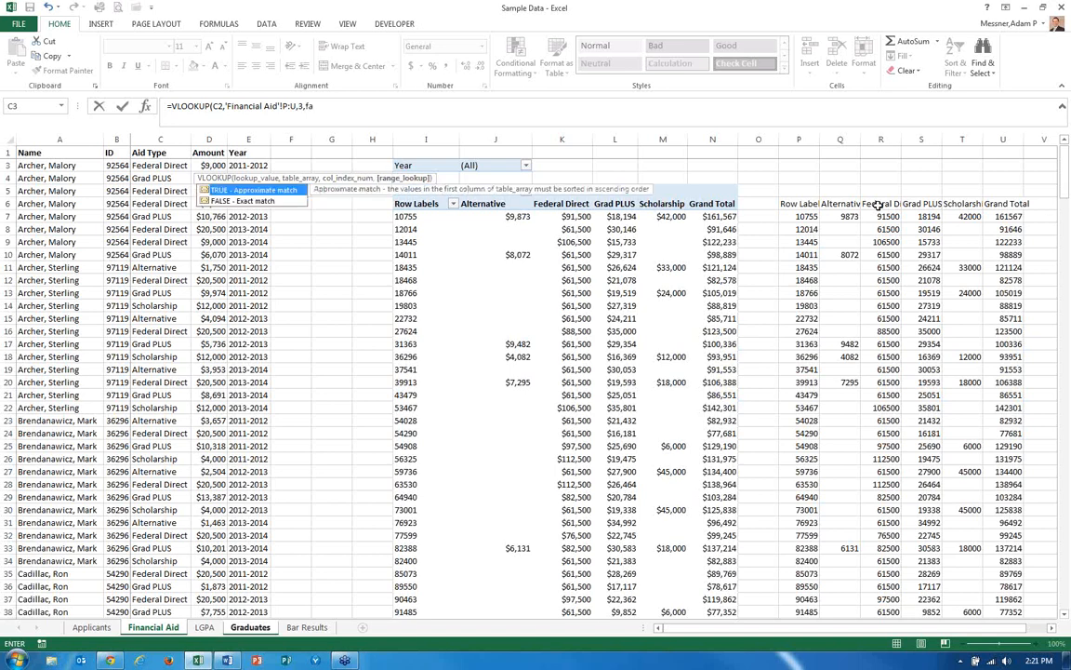
pyautogui.write('lse)')
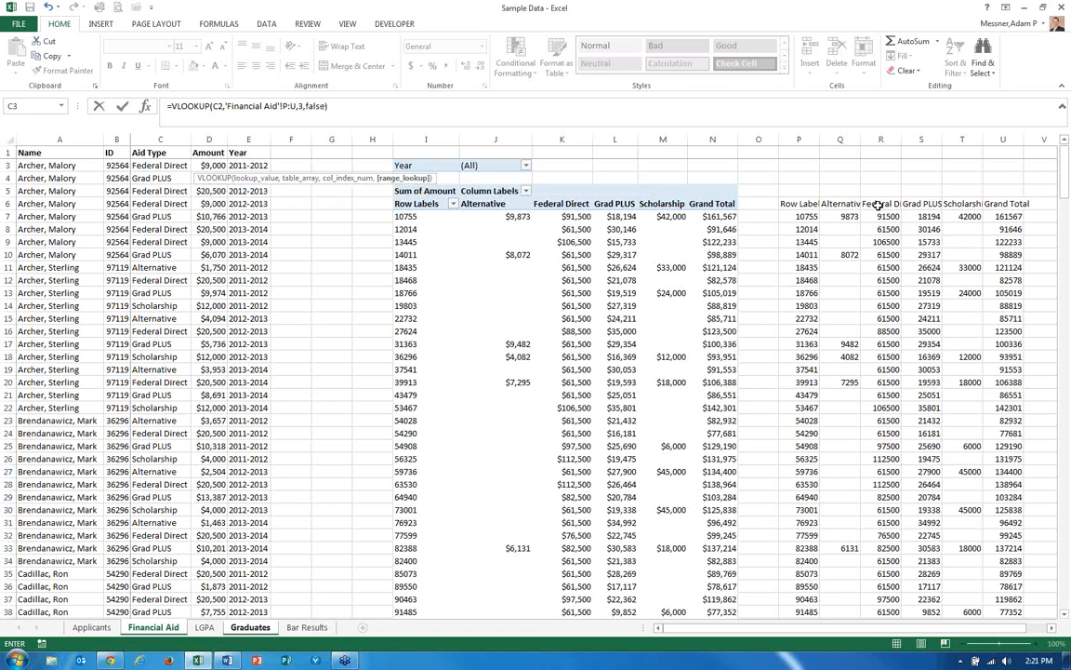
pyautogui.press('Return')
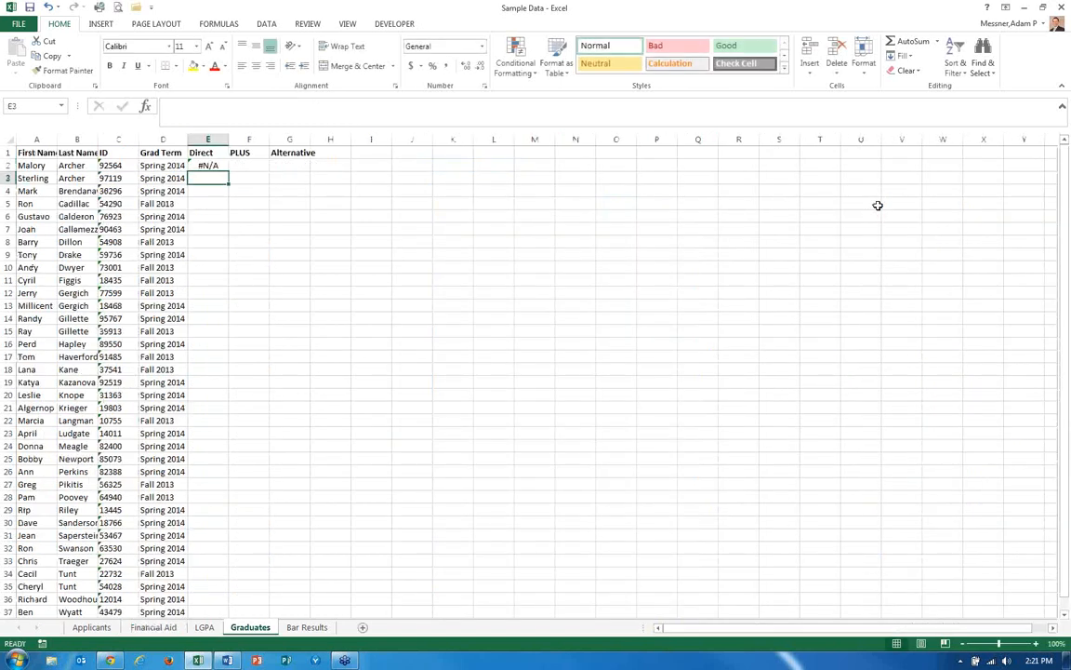
pyautogui.press('Up')
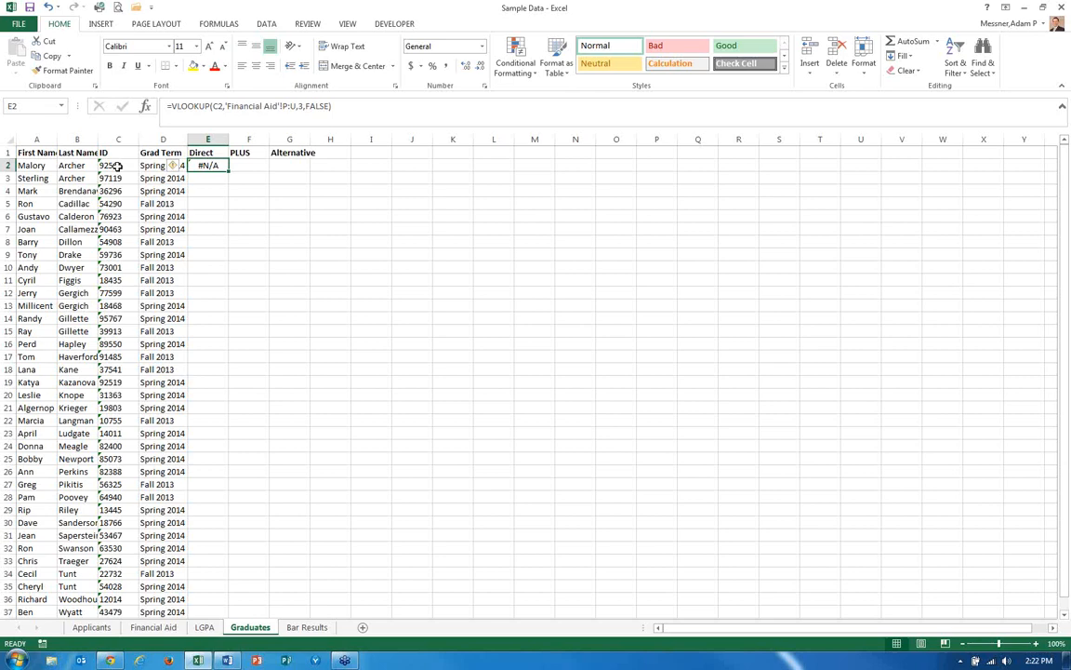
# Compare the graduate ID in C2 with the Row Labels IDs pasted in column P of the Financial Aid sheet.
pyautogui.click(109, 166)
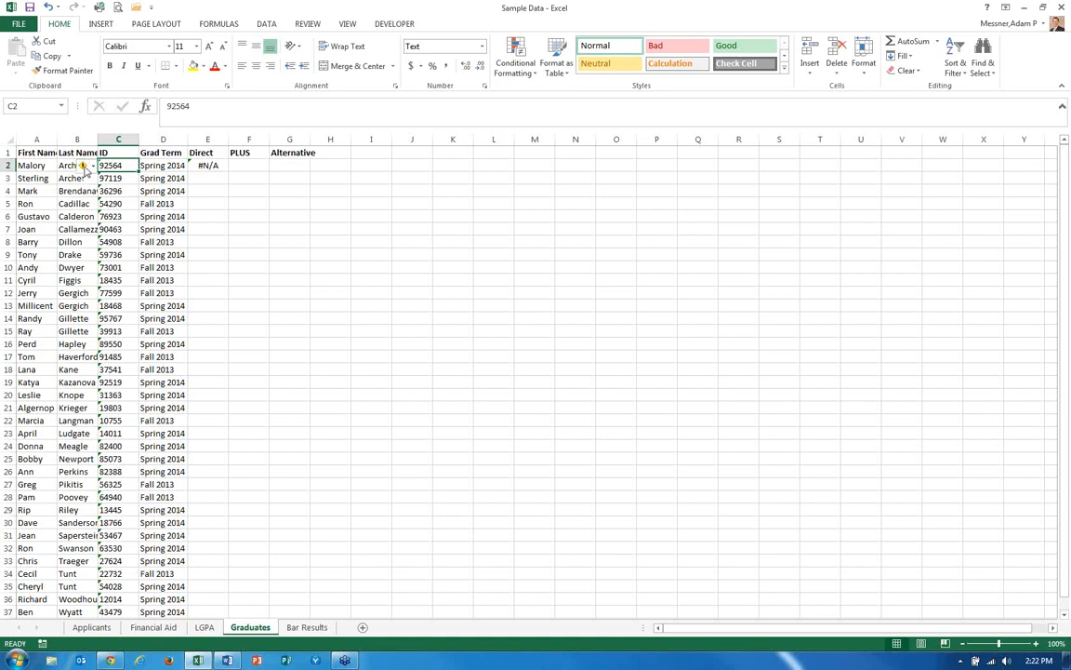
pyautogui.moveTo(84, 166)
pyautogui.hotkey('ctrl', 'pageup')
pyautogui.hotkey('ctrl', 'pageup')
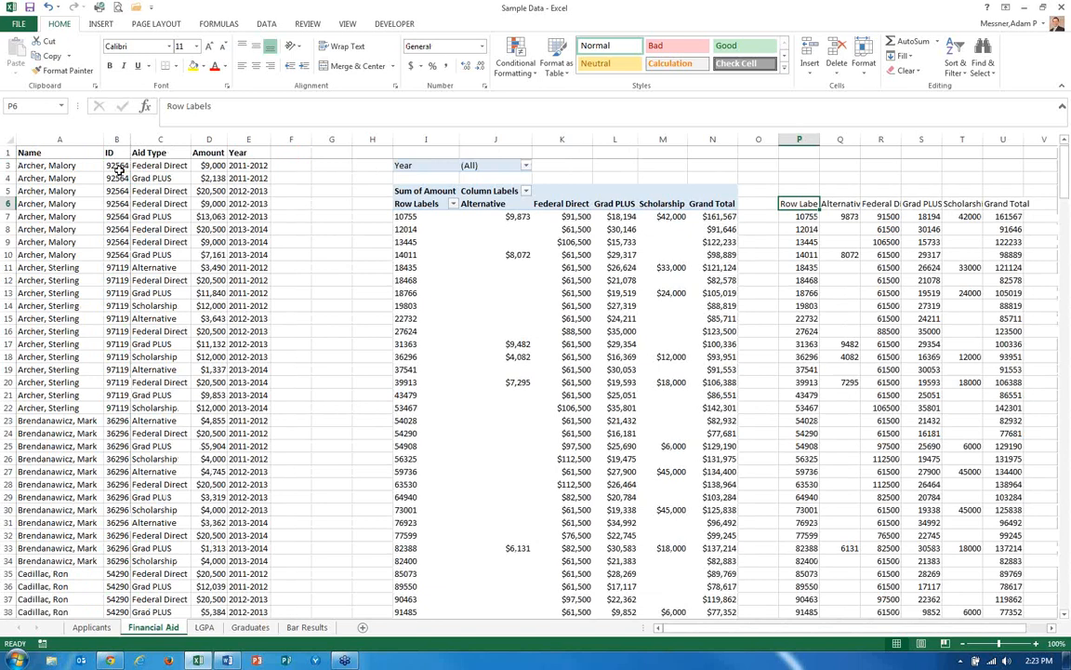
pyautogui.press('Down')
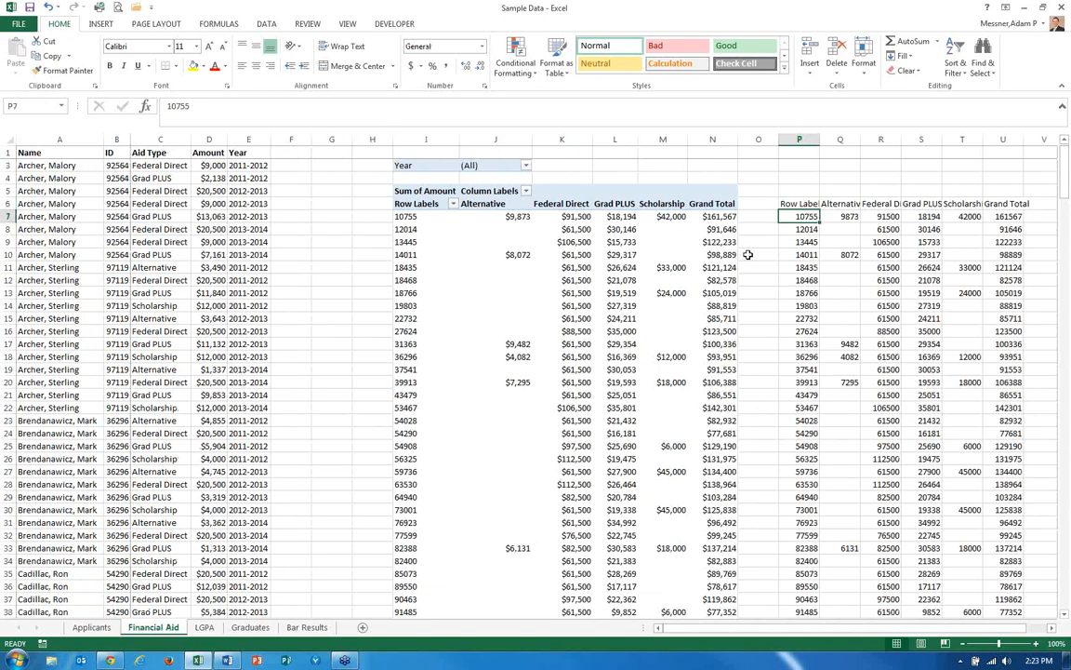
pyautogui.click(806, 229)
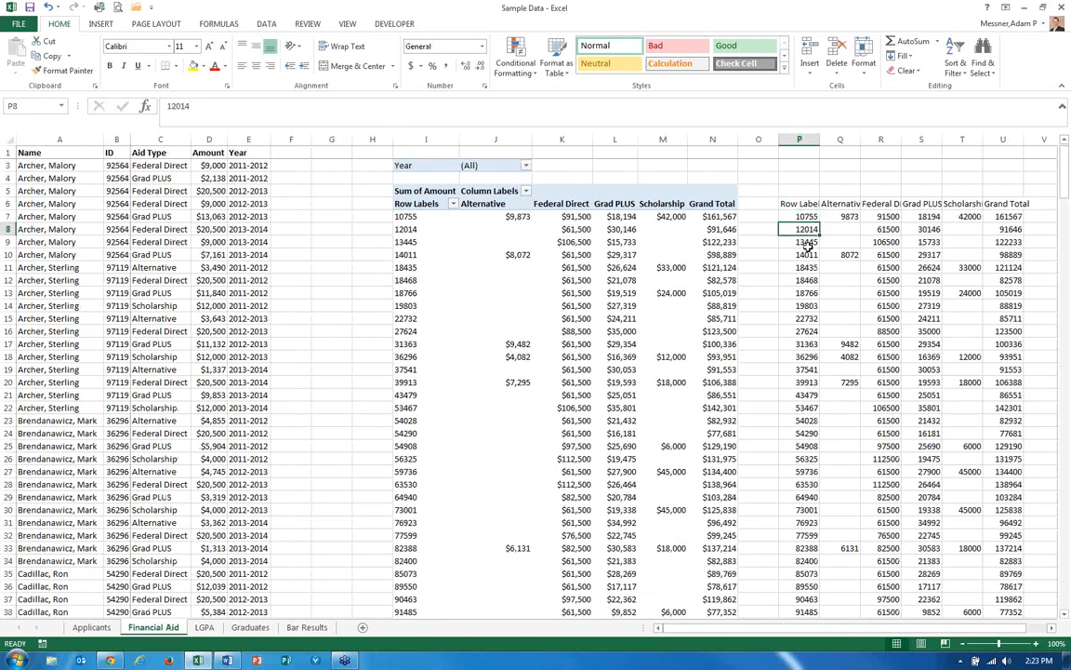
pyautogui.press('Down')
pyautogui.press('Down')
pyautogui.press('Down')
pyautogui.press('Down')
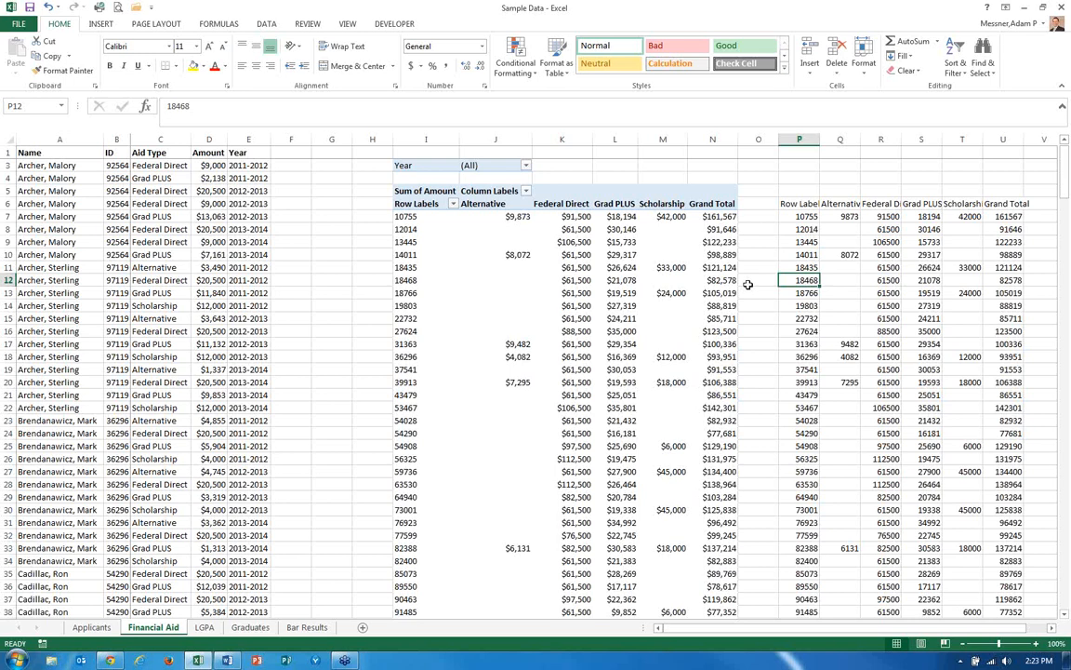
# Convert the Row Labels ID values in column P from P6 down to Text format using Text to Columns.
pyautogui.click(793, 202)
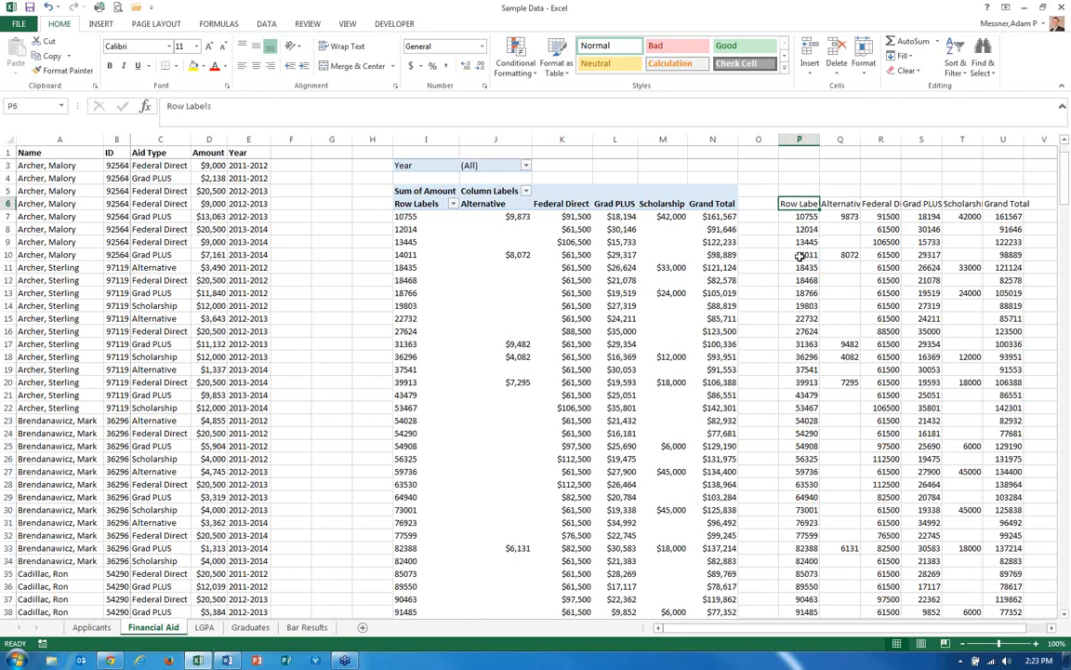
pyautogui.hotkey('ctrl', 'shift', 'Down')
pyautogui.press('Up')
pyautogui.press('Up')
pyautogui.press('Down')
pyautogui.press('Down')
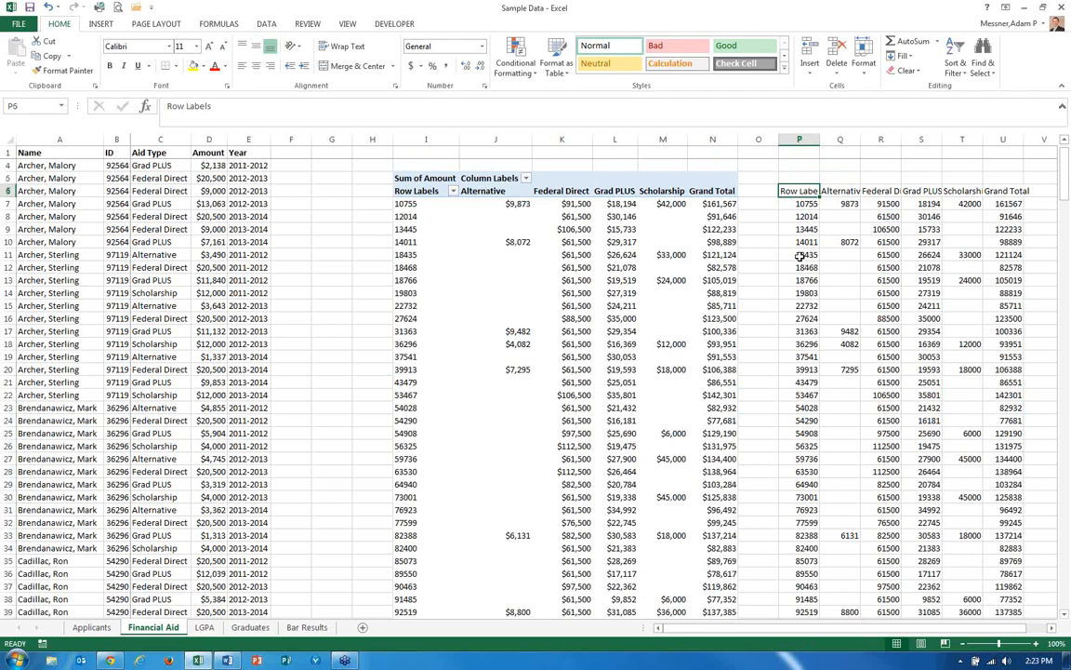
pyautogui.hotkey('shift', 'Down')
pyautogui.hotkey('shift', 'Down')
pyautogui.hotkey('shift', 'Down')
pyautogui.hotkey('shift', 'Down')
pyautogui.hotkey('shift', 'Down')
pyautogui.hotkey('shift', 'Down')
pyautogui.hotkey('shift', 'Down')
pyautogui.hotkey('shift', 'Down')
pyautogui.hotkey('shift', 'Down')
pyautogui.hotkey('shift', 'Down')
pyautogui.hotkey('shift', 'Down')
pyautogui.hotkey('shift', 'Down')
pyautogui.hotkey('shift', 'Down')
pyautogui.hotkey('shift', 'Down')
pyautogui.hotkey('shift', 'Down')
pyautogui.hotkey('shift', 'Down')
pyautogui.hotkey('shift', 'Down')
pyautogui.hotkey('shift', 'Down')
pyautogui.hotkey('shift', 'Down')
pyautogui.hotkey('shift', 'Down')
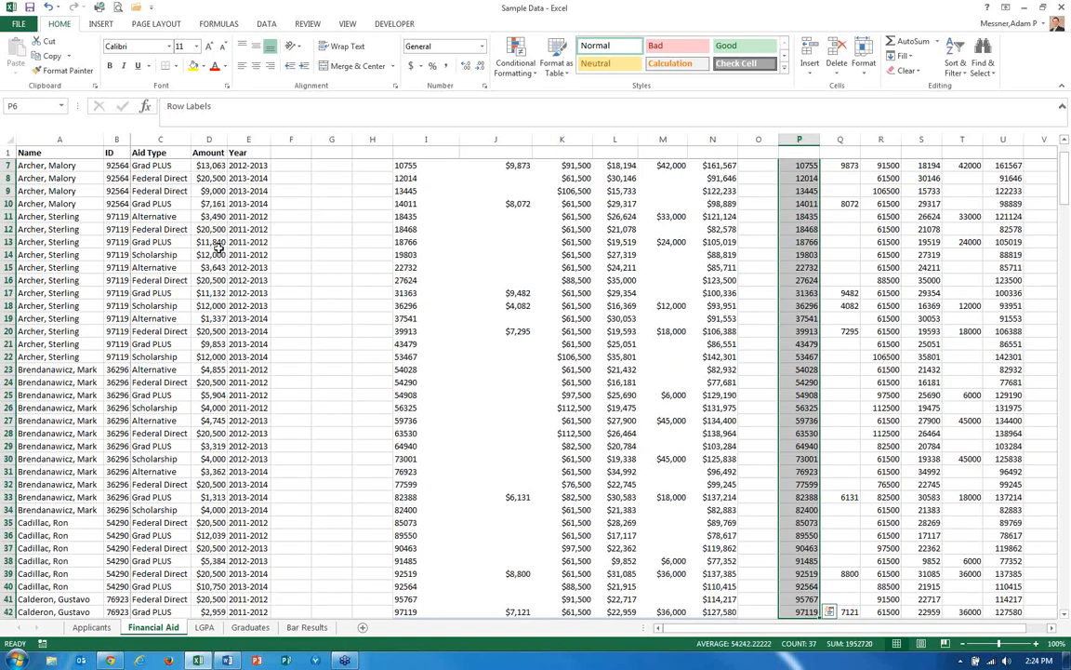
pyautogui.click(267, 24)
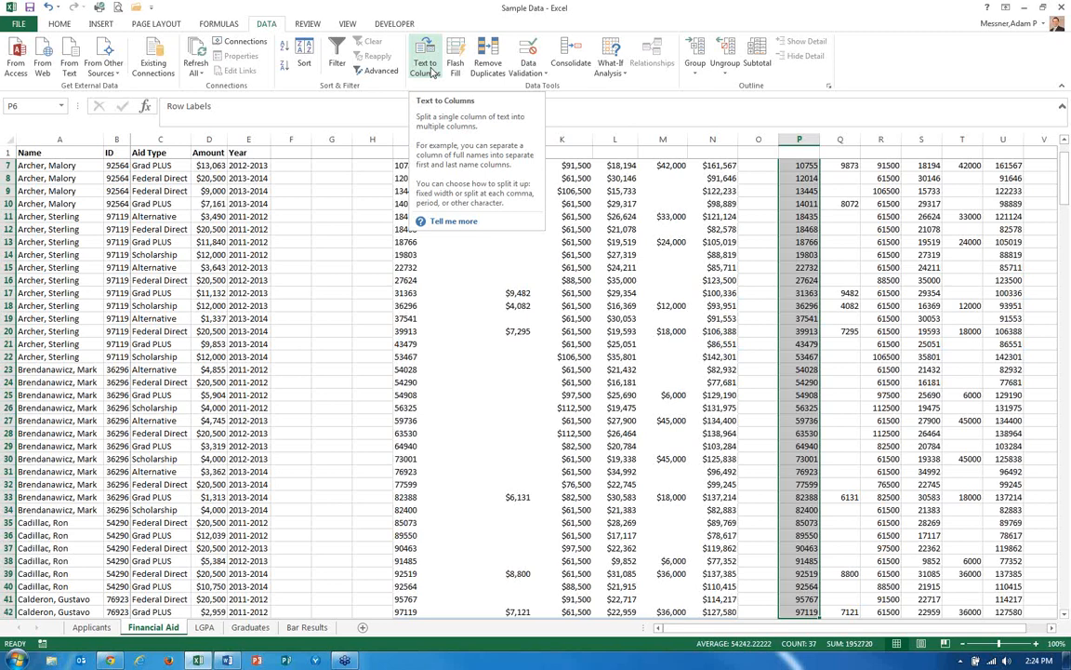
pyautogui.click(427, 65)
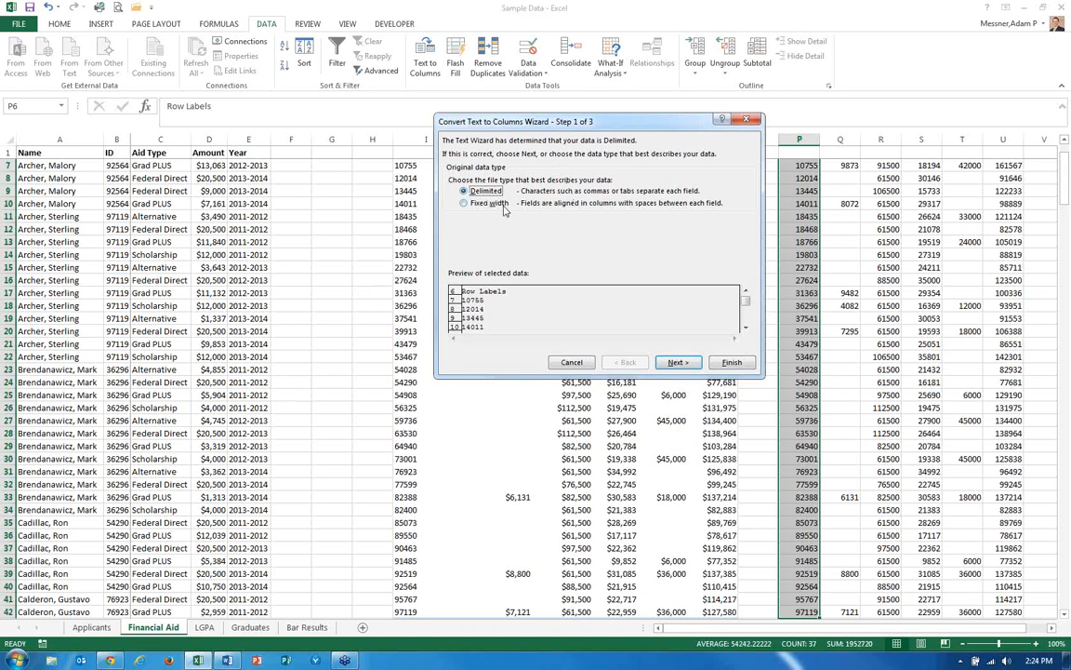
pyautogui.click(690, 363)
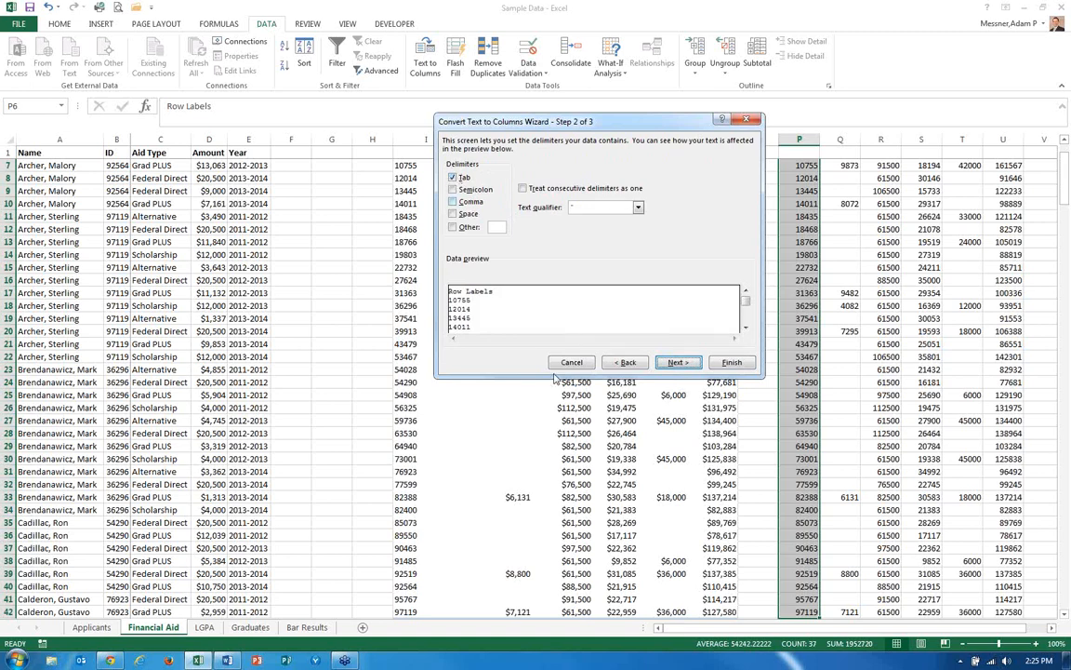
pyautogui.press('Return')
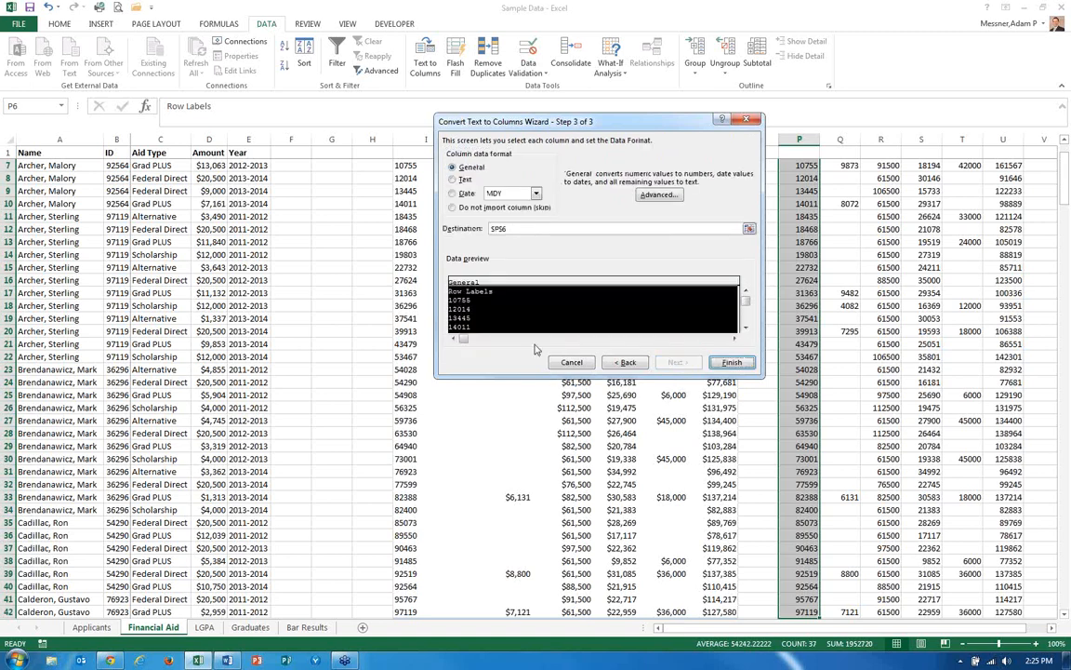
pyautogui.click(453, 181)
pyautogui.click(734, 361)
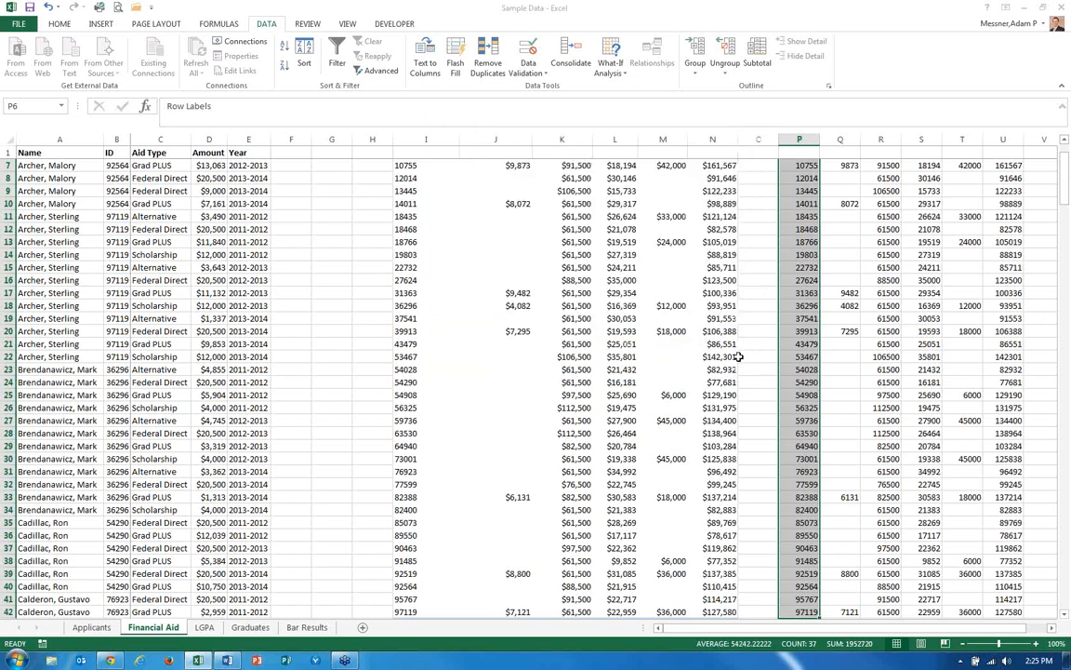
# Check the converted IDs in column P, then return to the Direct lookup in E2 on the Graduates sheet.
pyautogui.scroll(2, 761, 331)
pyautogui.click(796, 230)
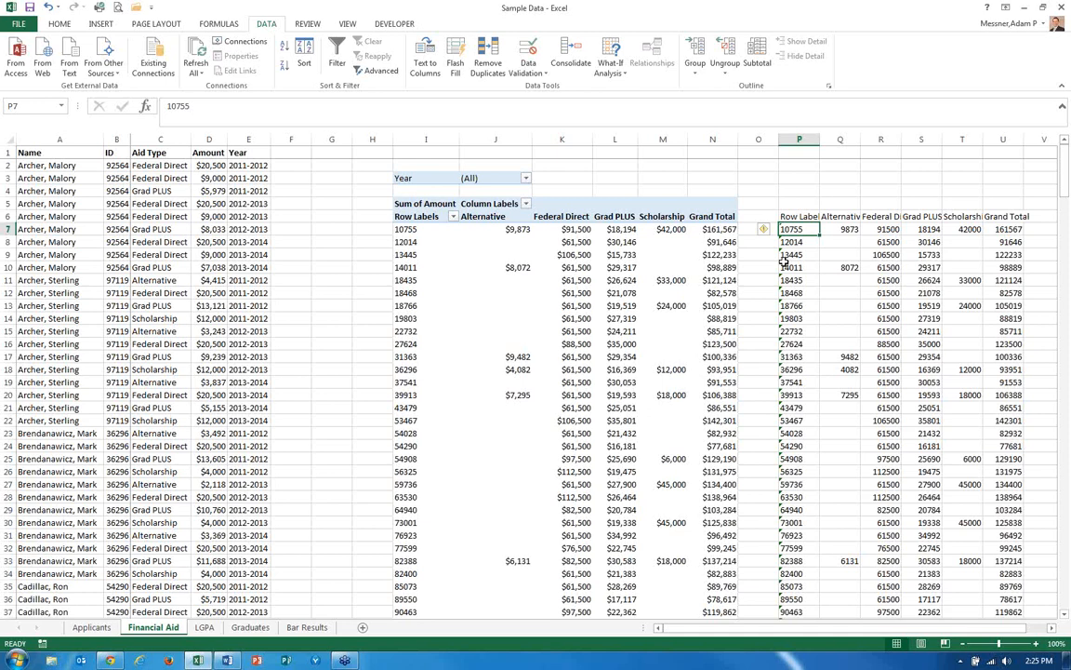
pyautogui.press('Up')
pyautogui.press('Right')
pyautogui.press('Left')
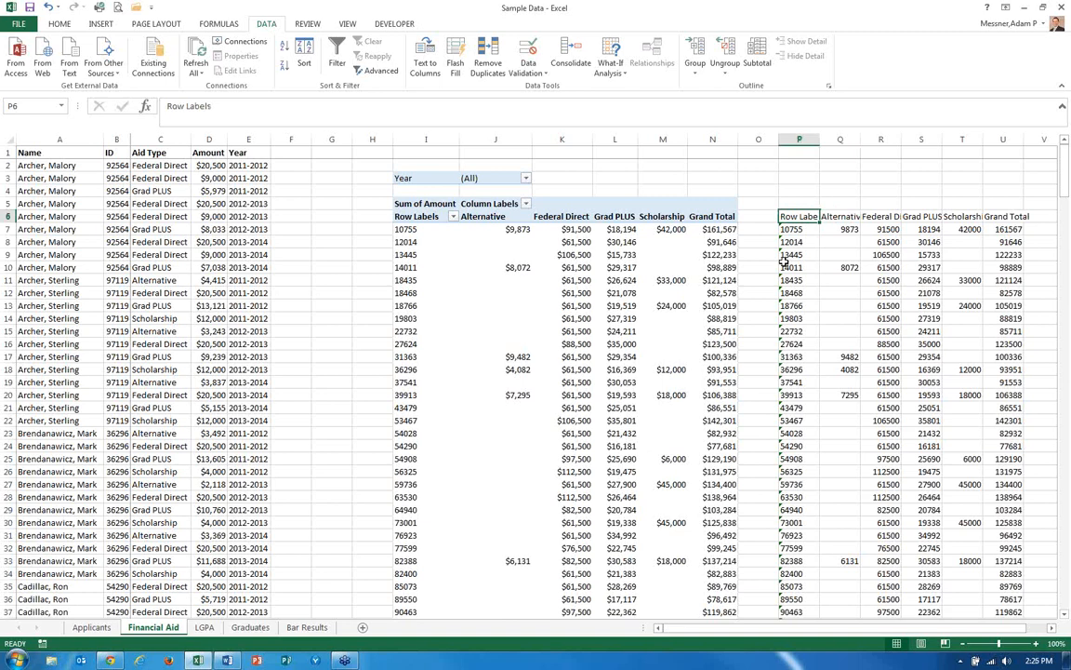
pyautogui.hotkey('ctrl', 'pagedown')
pyautogui.hotkey('ctrl', 'pagedown')
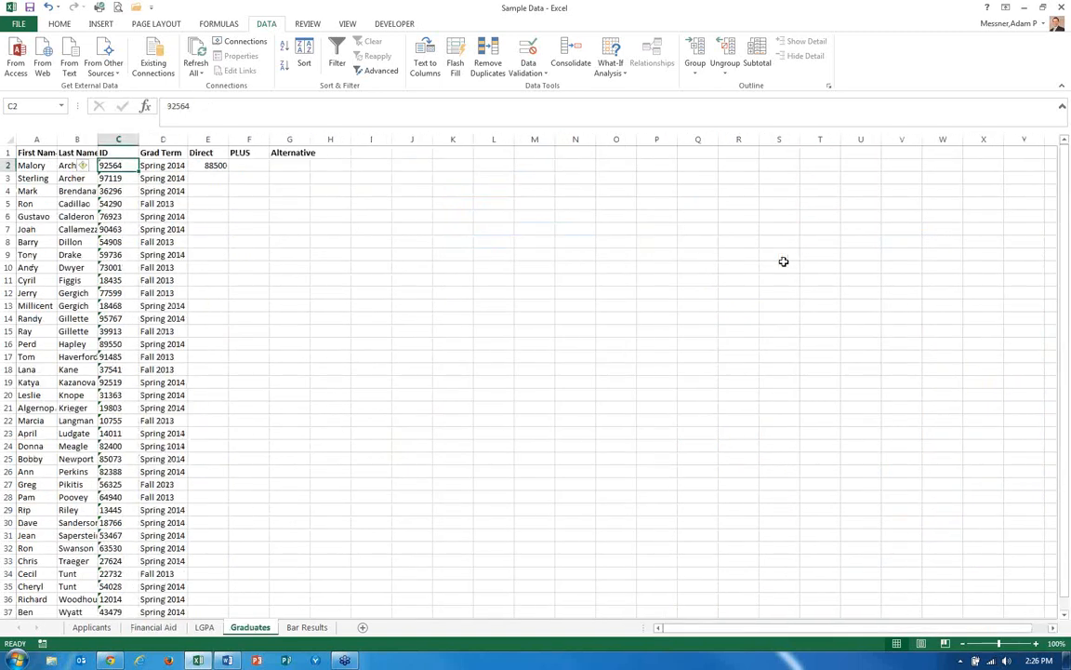
pyautogui.press('Right')
pyautogui.press('Right')
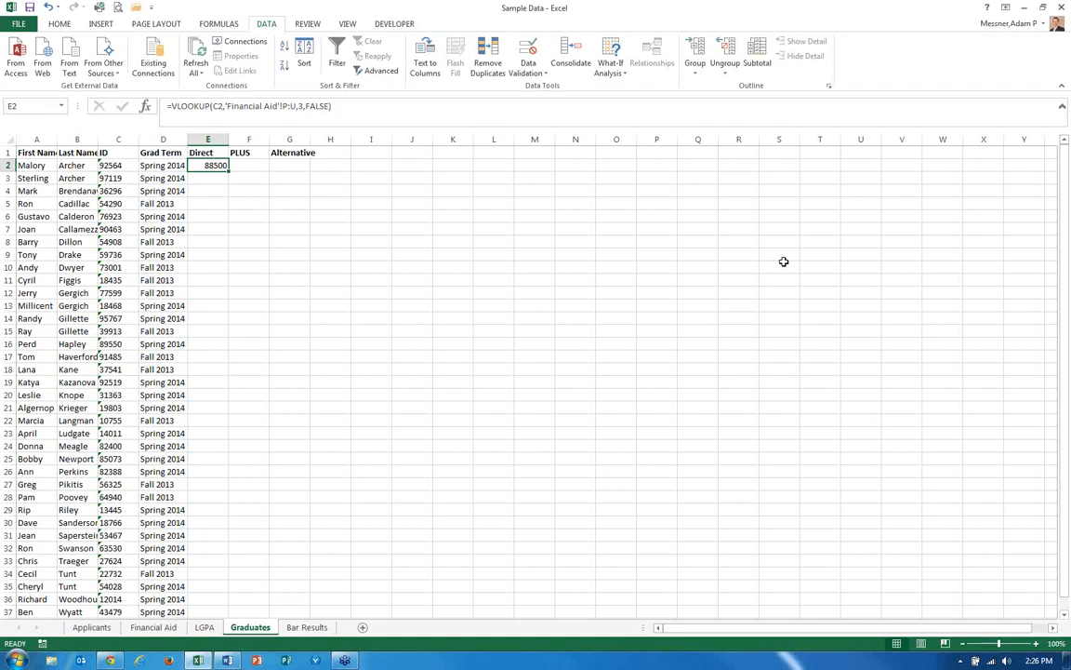
# Try copying E2's lookup formula into F2, then clear F2.
pyautogui.click(214, 105)
pyautogui.click(283, 106)
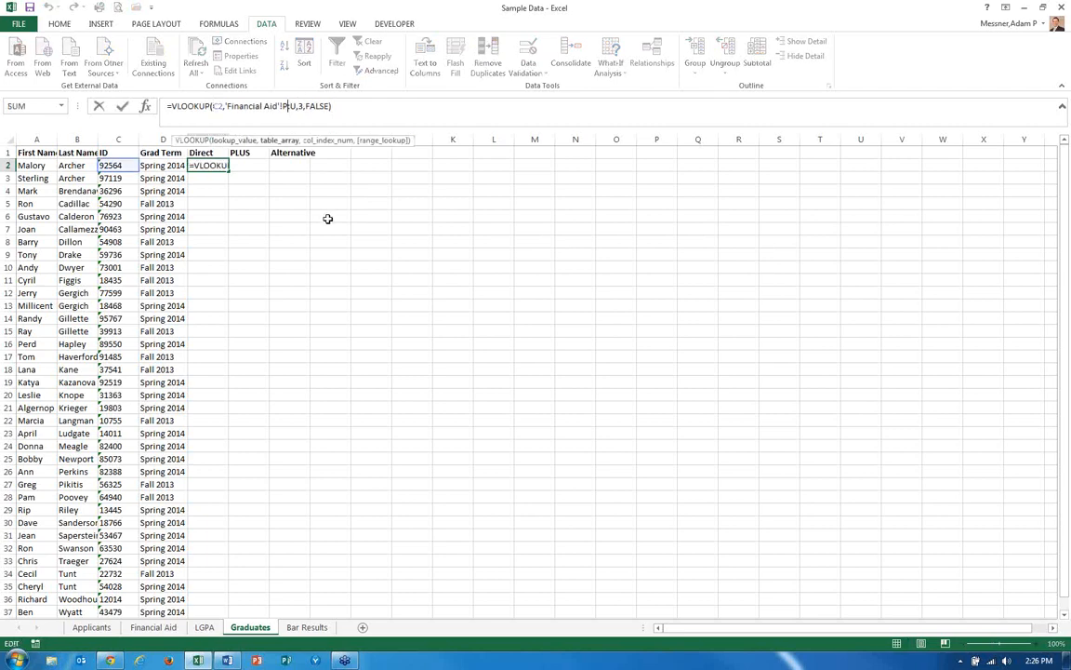
pyautogui.click(215, 167)
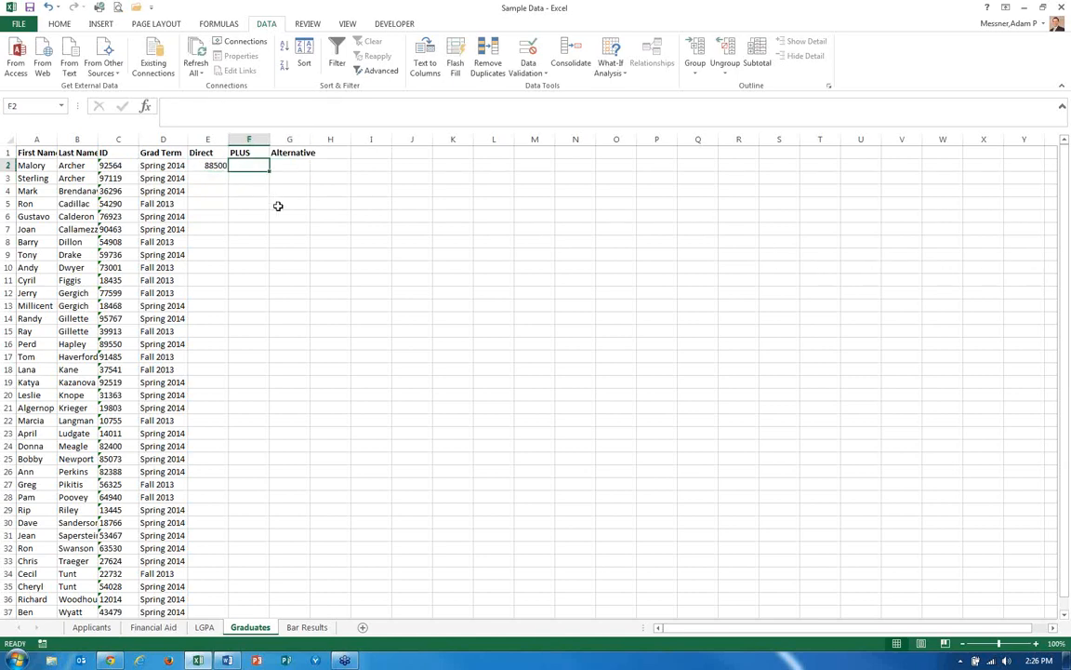
pyautogui.hotkey('ctrl', 'c')
pyautogui.press('Right')
pyautogui.press('Return')
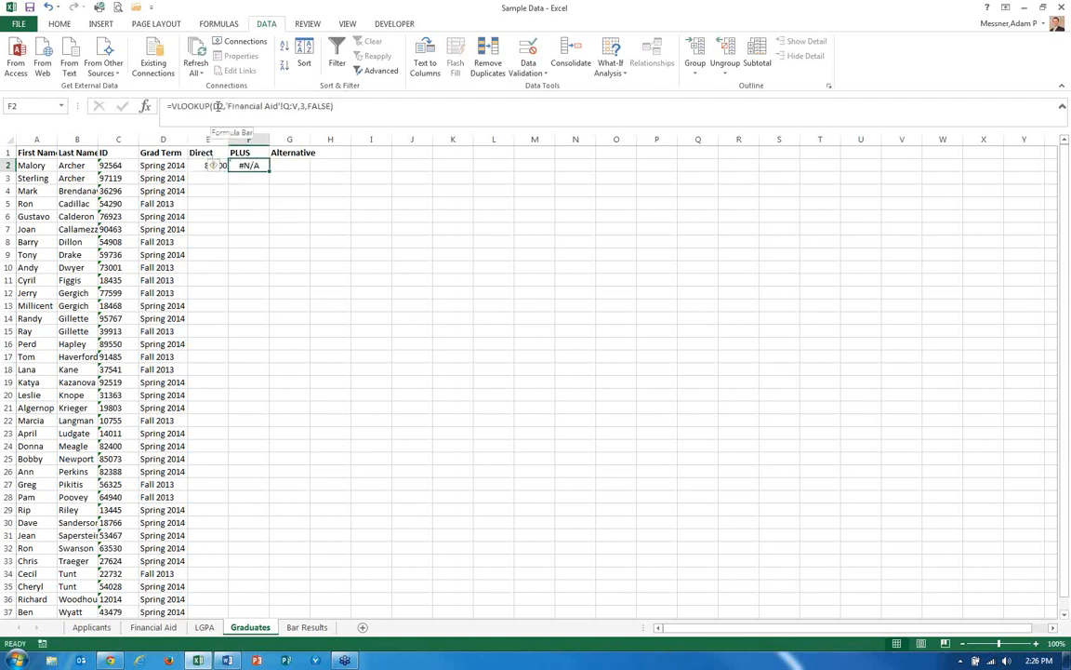
pyautogui.click(206, 164)
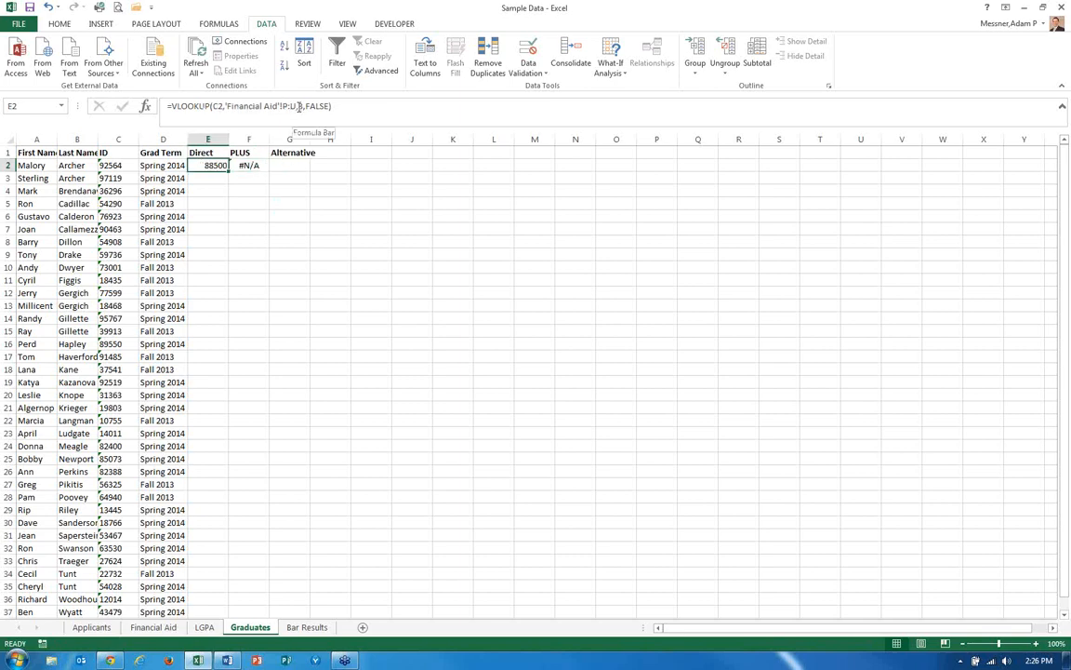
pyautogui.click(247, 164)
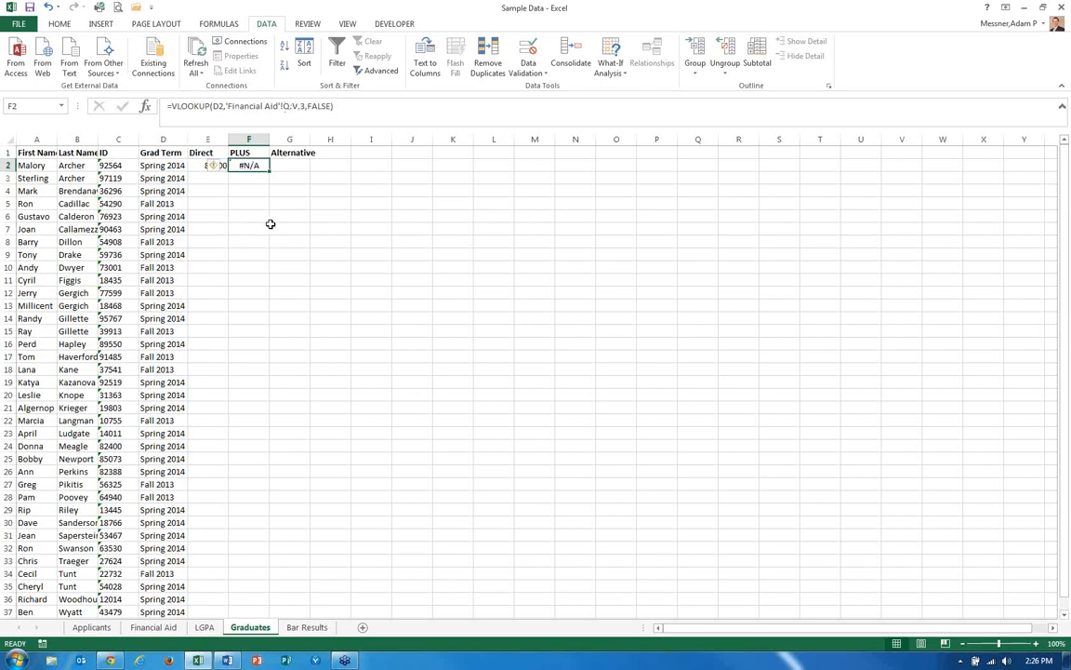
pyautogui.press('Delete')
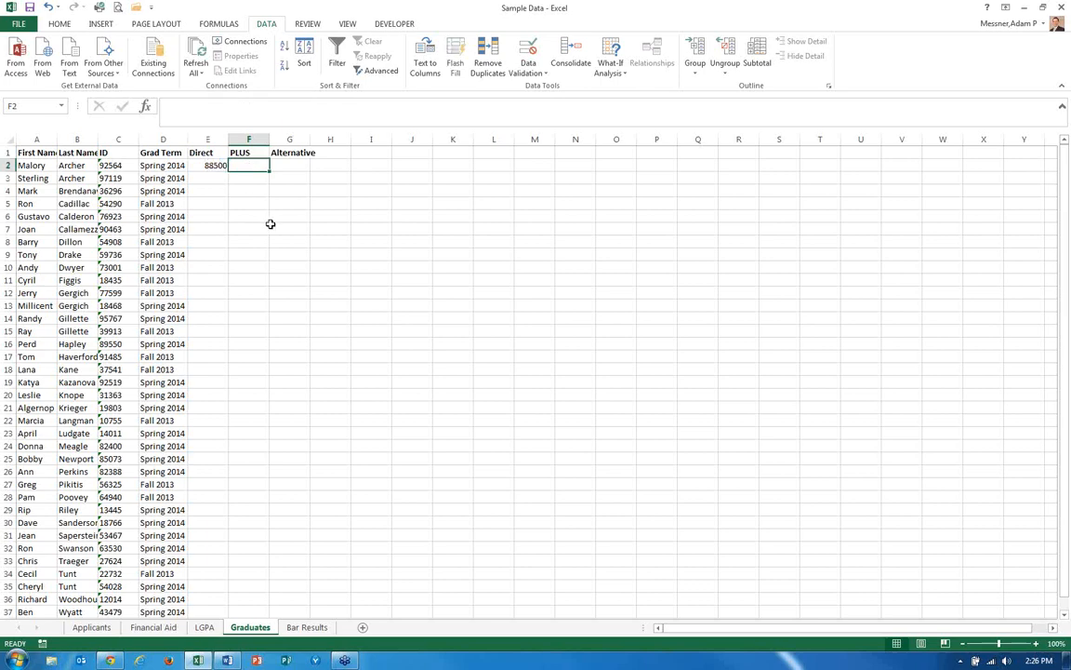
pyautogui.press('Left')
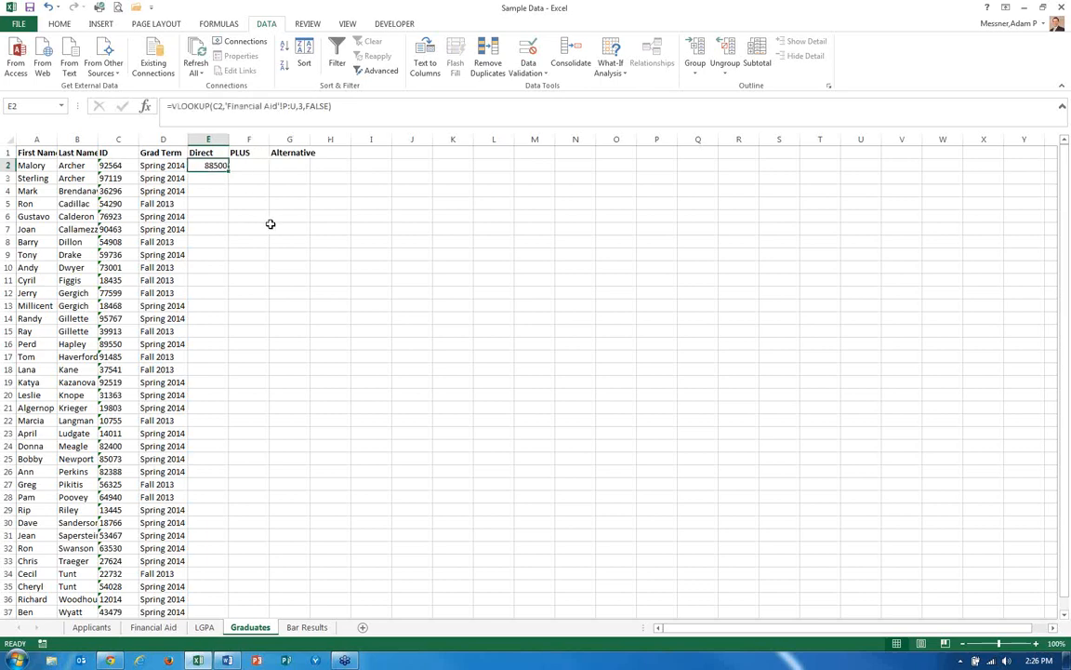
# Make E2's references absolute, changing them to $C2 and 'Financial Aid'!$P:$U.
pyautogui.click(195, 105)
pyautogui.write('$')
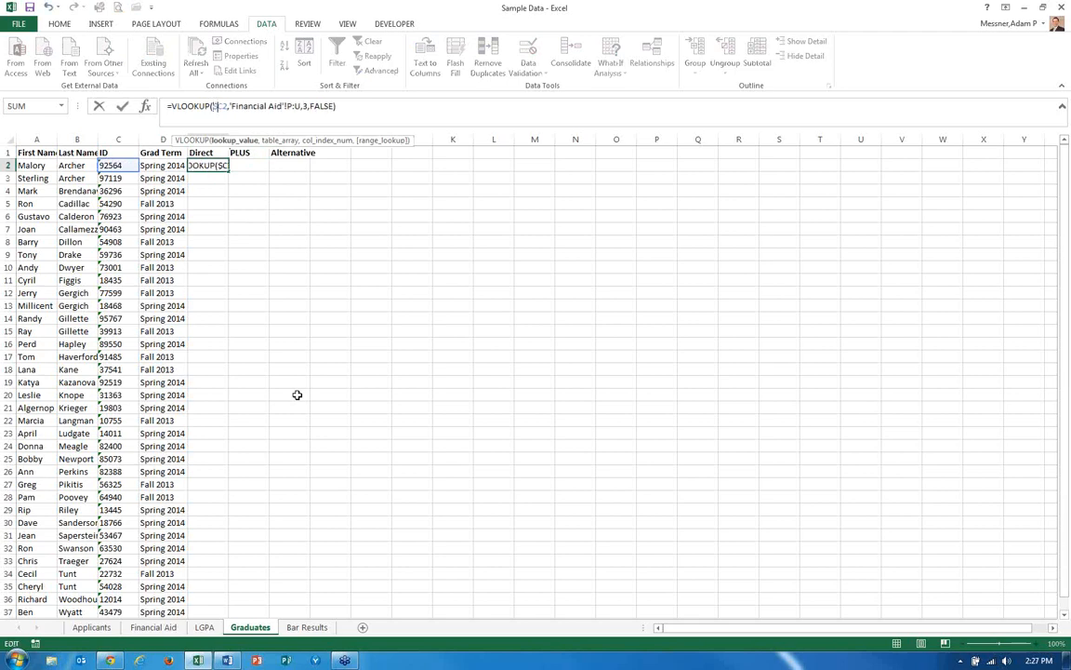
pyautogui.click(288, 105)
pyautogui.write('$')
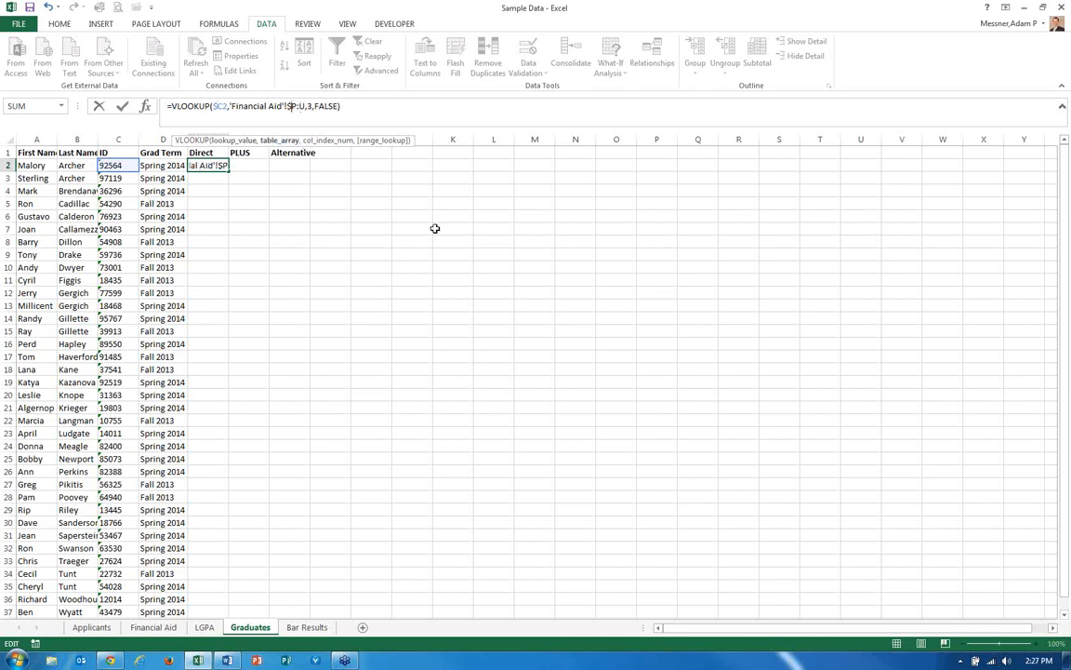
pyautogui.click(300, 106)
pyautogui.press('Right')
pyautogui.write('$')
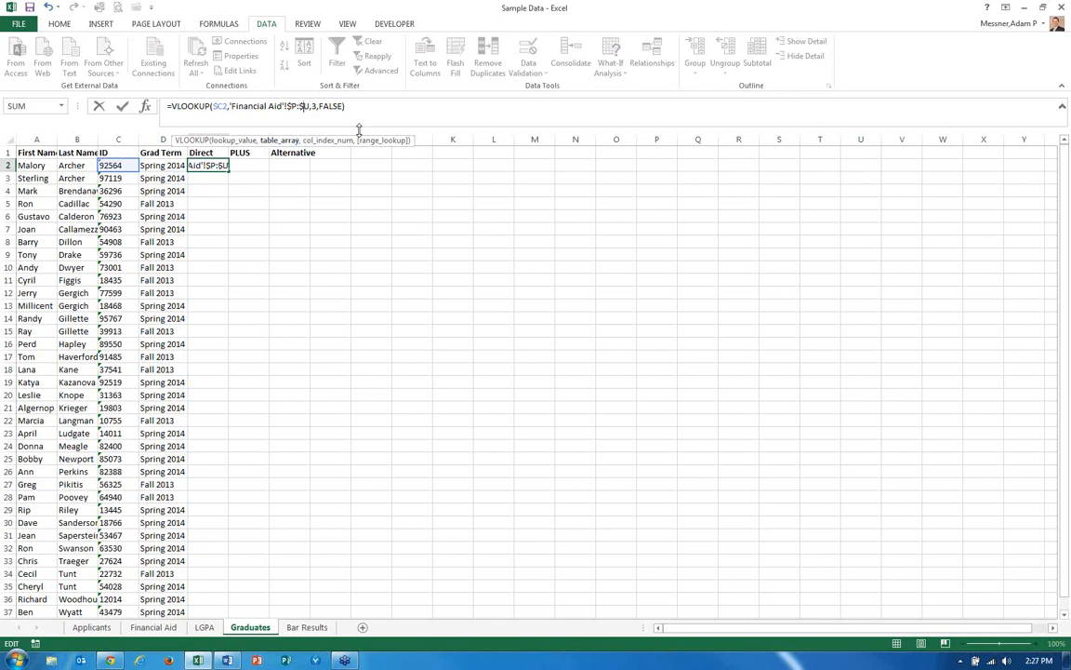
pyautogui.press('Return')
# Copy E2's VLOOKUP formula across into F2 and G2.
pyautogui.press('Up')
pyautogui.hotkey('ctrl', 'c')
pyautogui.hotkey('shift', 'Right')
pyautogui.hotkey('shift', 'Right')
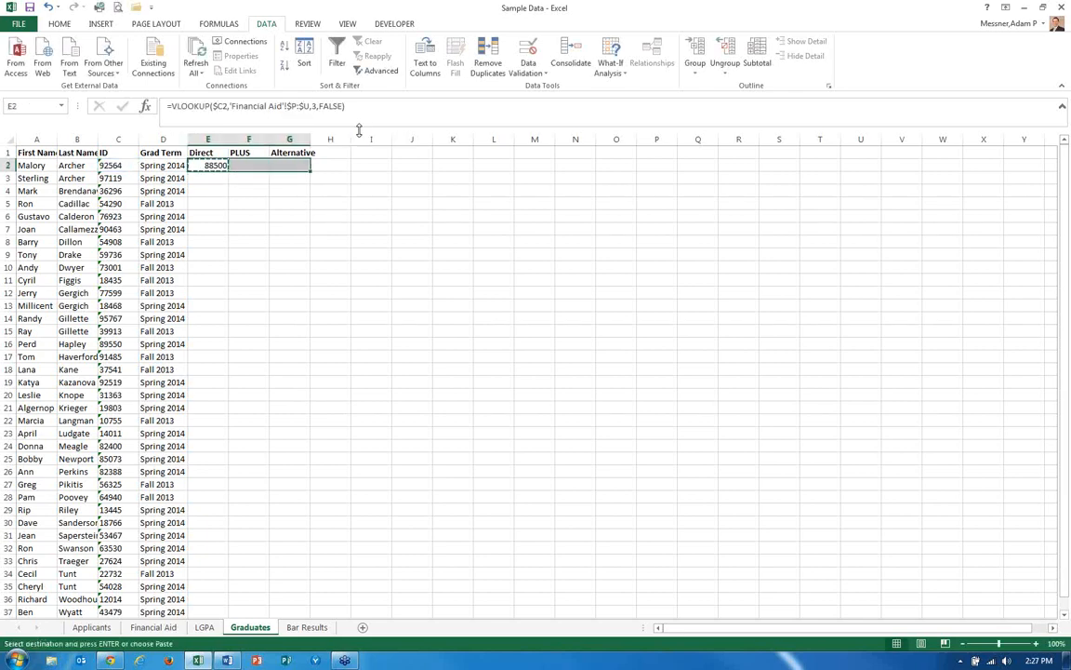
pyautogui.press('Return')
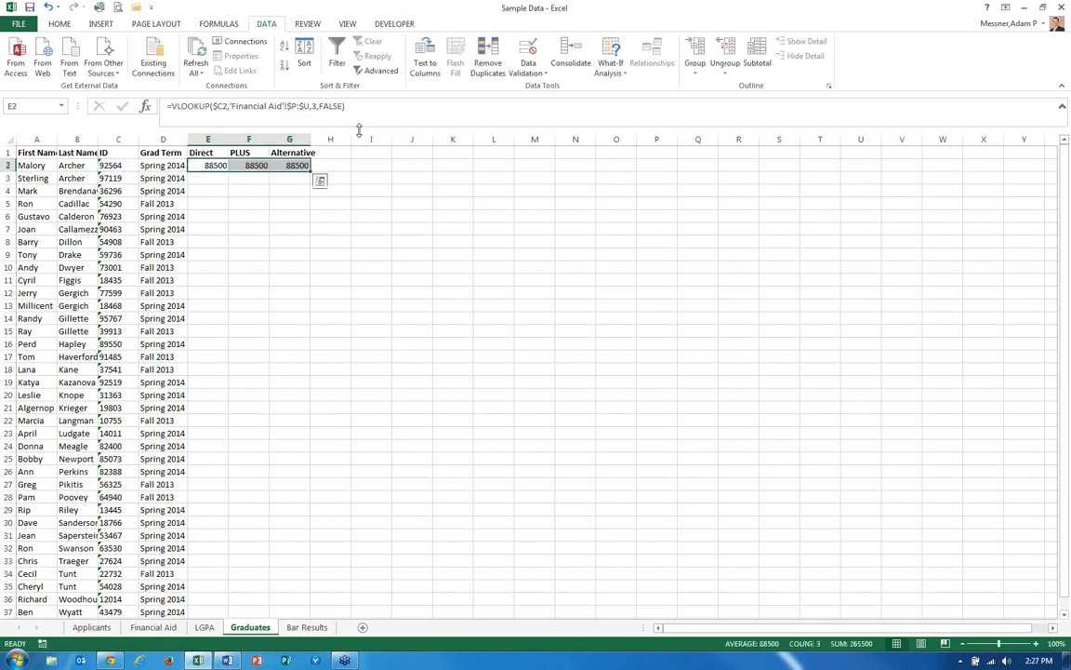
# Check the column order of the copied PivotTable values, then set the Alternative lookup in G2 to return column 2.
pyautogui.press('Right')
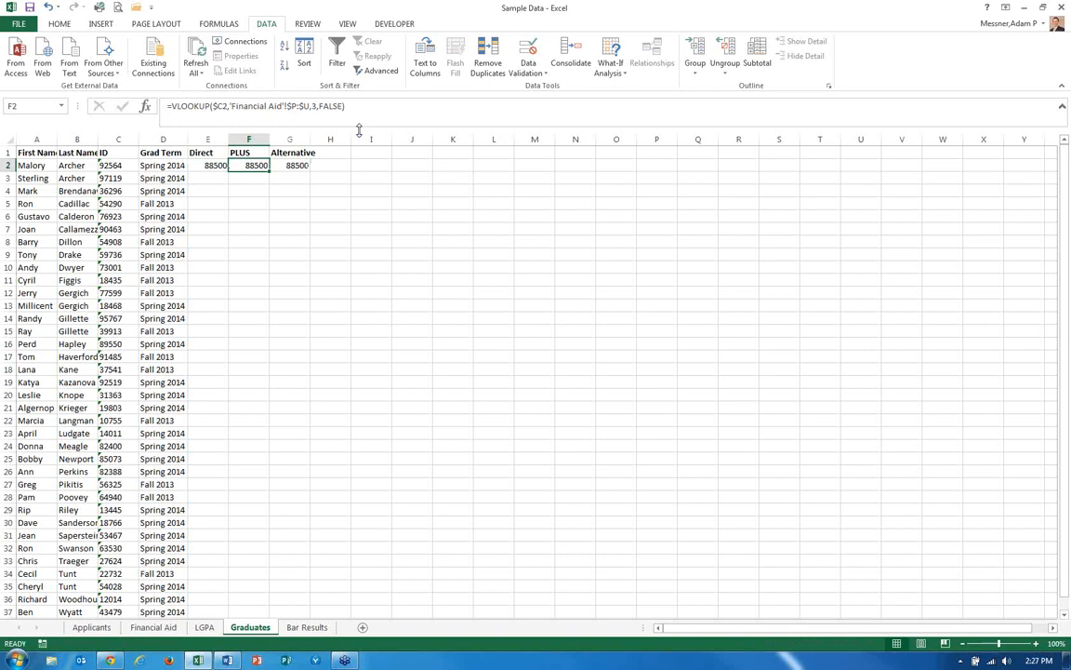
pyautogui.hotkey('ctrl', 'pageup')
pyautogui.hotkey('ctrl', 'pageup')
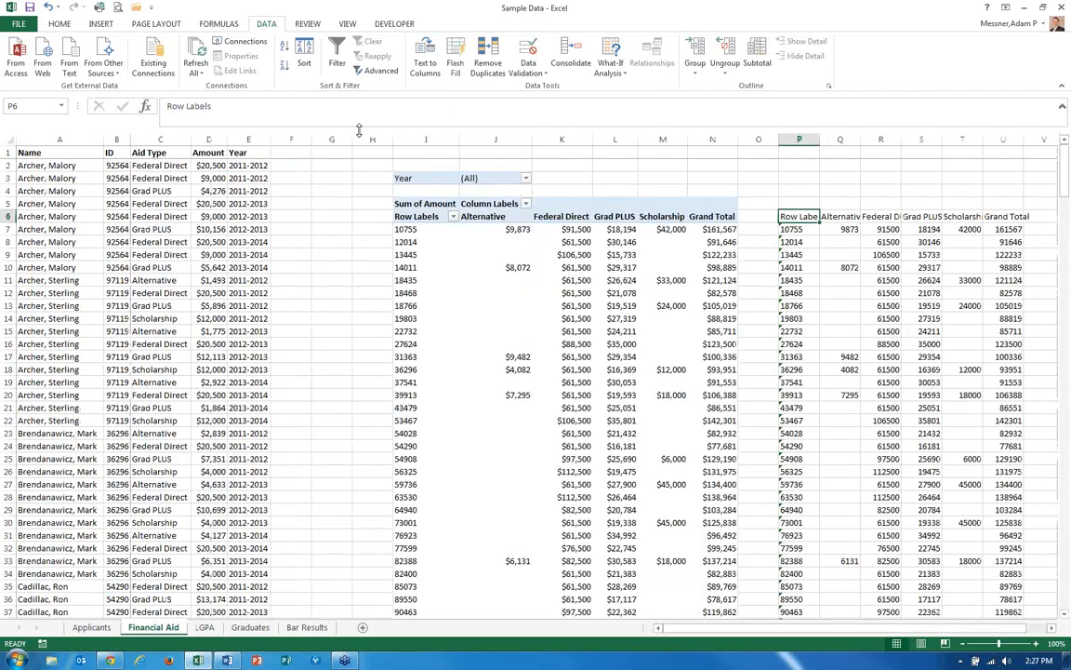
pyautogui.click(828, 218)
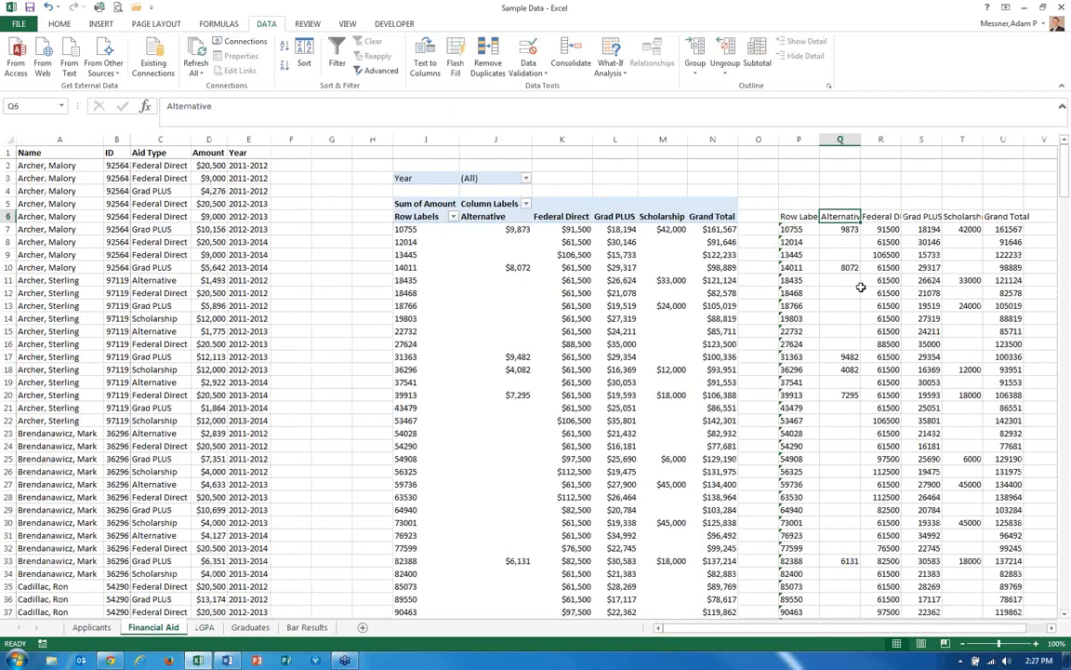
pyautogui.hotkey('ctrl', 'pagedown')
pyautogui.hotkey('ctrl', 'pagedown')
pyautogui.press('Right')
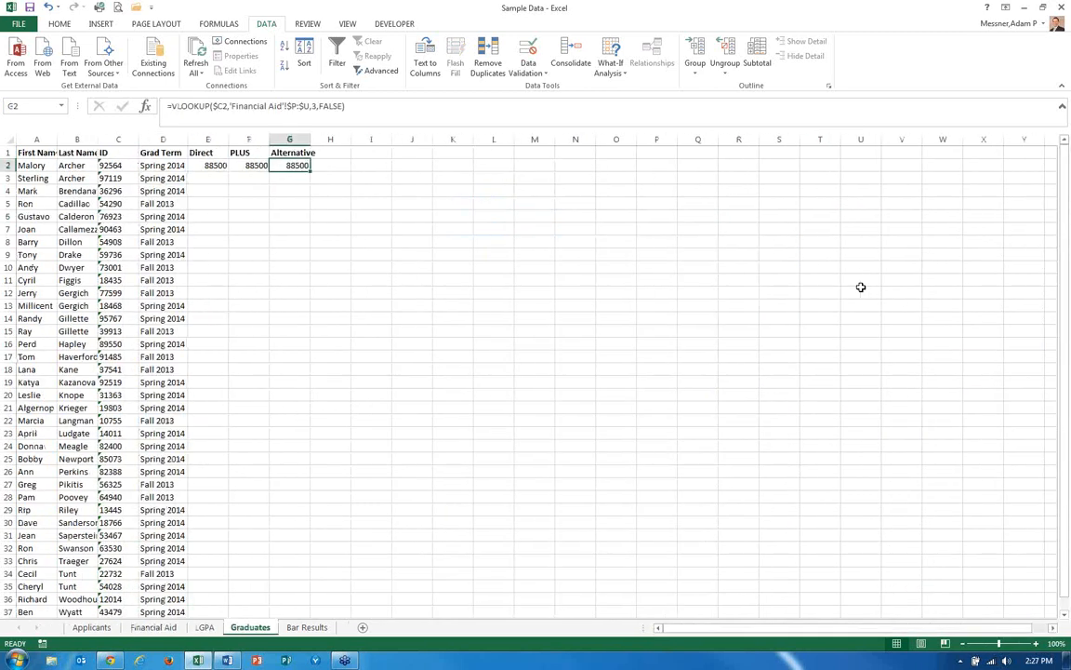
pyautogui.click(314, 106)
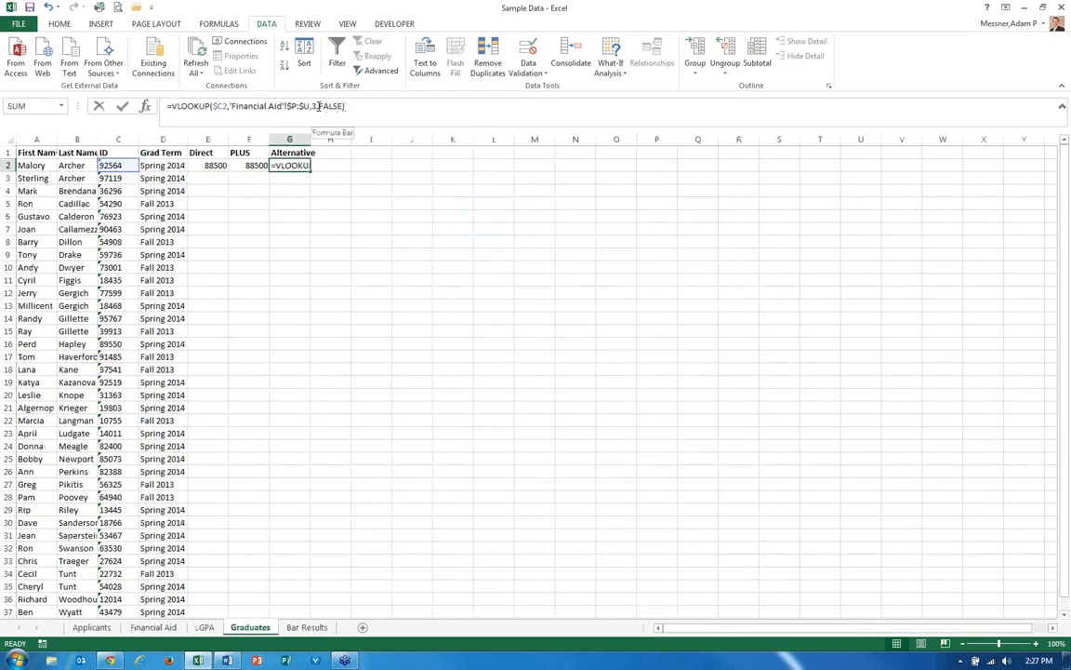
pyautogui.press('BackSpace')
pyautogui.write('2')
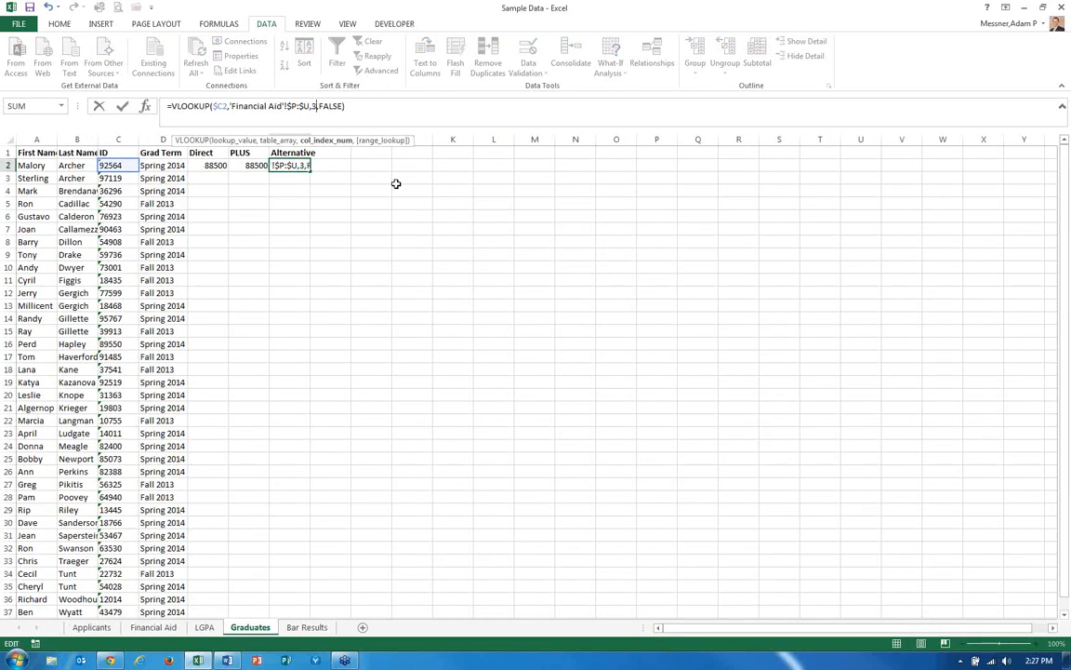
pyautogui.press('Return')
# Check where Grad PLUS sits in the copied PivotTable, then set the PLUS lookup in F2 to return column 4.
pyautogui.press('Up')
pyautogui.press('Left')
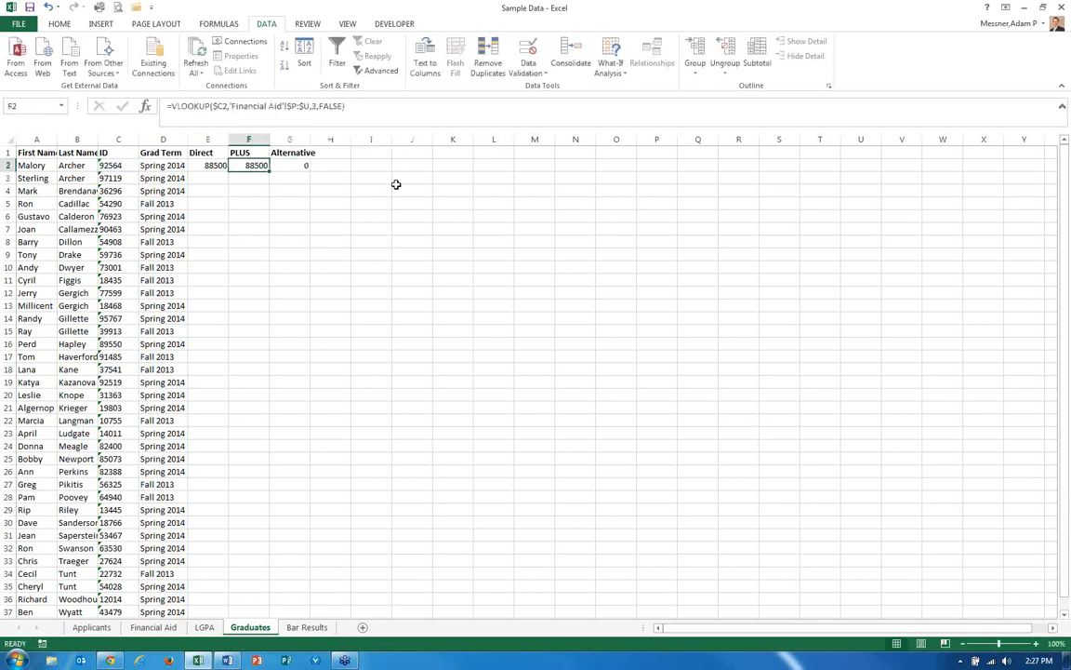
pyautogui.hotkey('ctrl', 'pageup')
pyautogui.hotkey('ctrl', 'pageup')
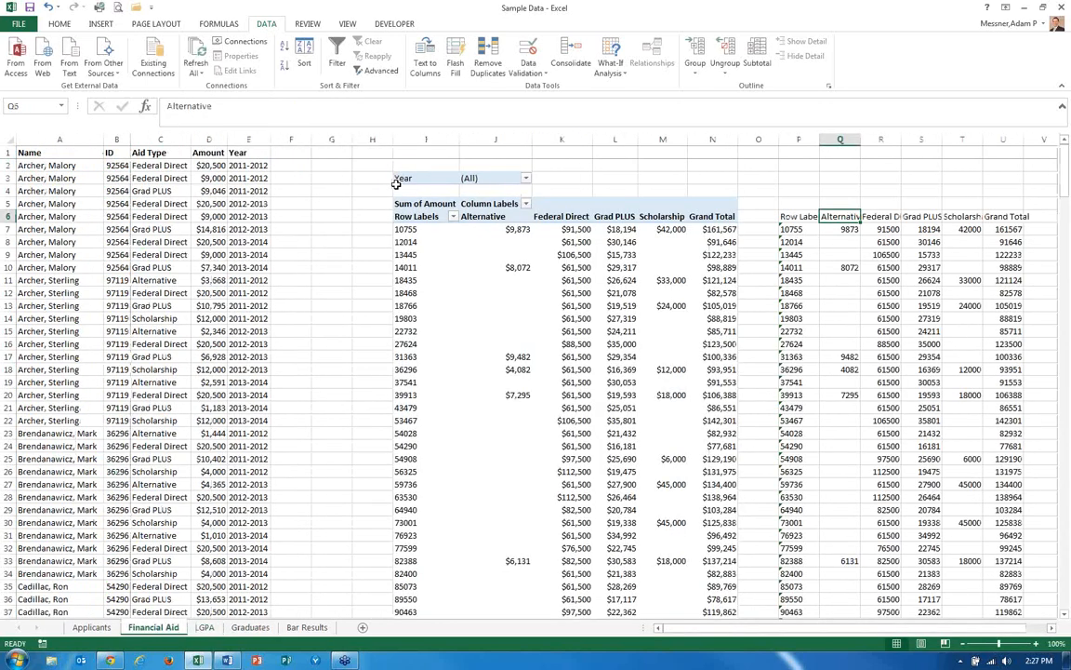
pyautogui.press('Right')
pyautogui.press('Right')
pyautogui.press('Left')
pyautogui.press('Left')
pyautogui.press('Left')
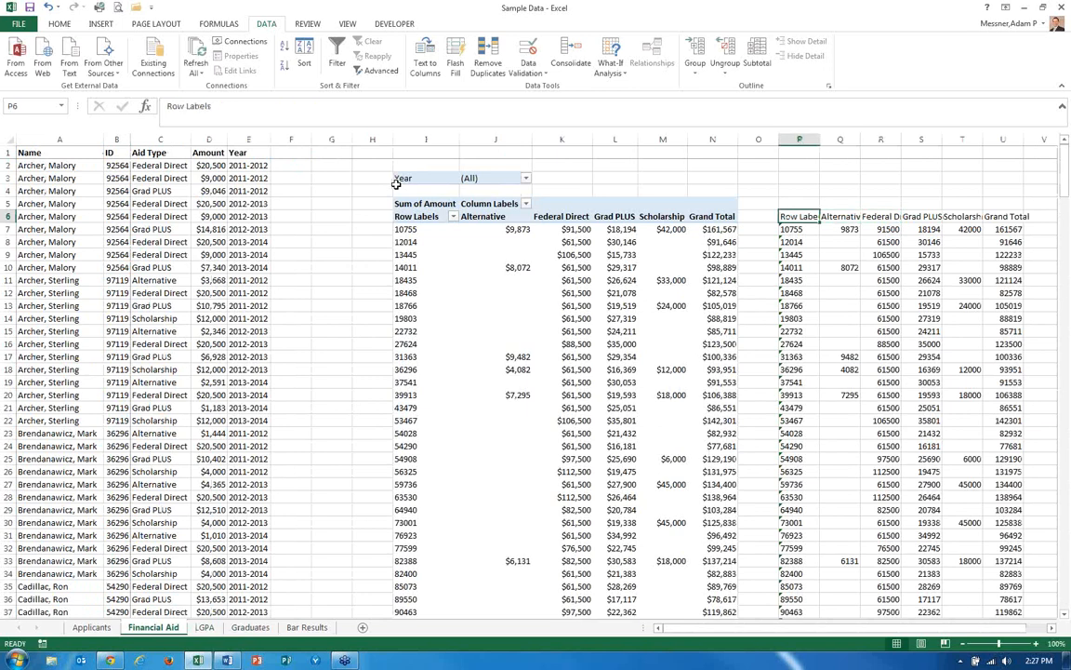
pyautogui.press('Right')
pyautogui.press('Right')
pyautogui.press('Right')
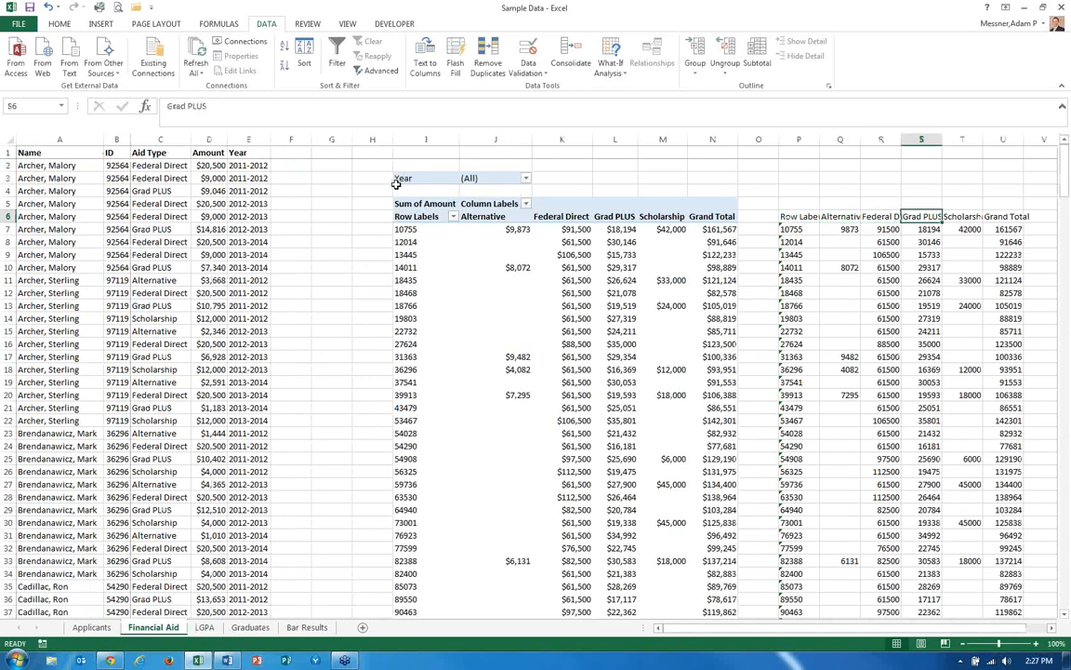
pyautogui.hotkey('ctrl', 'pagedown')
pyautogui.hotkey('ctrl', 'pagedown')
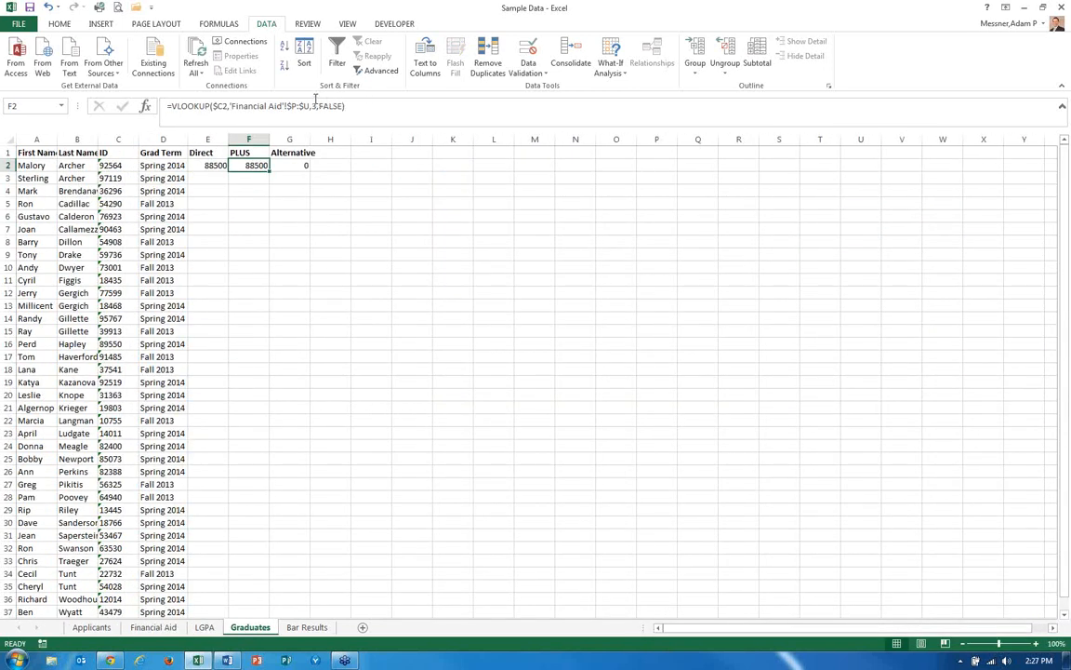
pyautogui.click(315, 100)
pyautogui.press('BackSpace')
pyautogui.write('4')
pyautogui.press('Return')
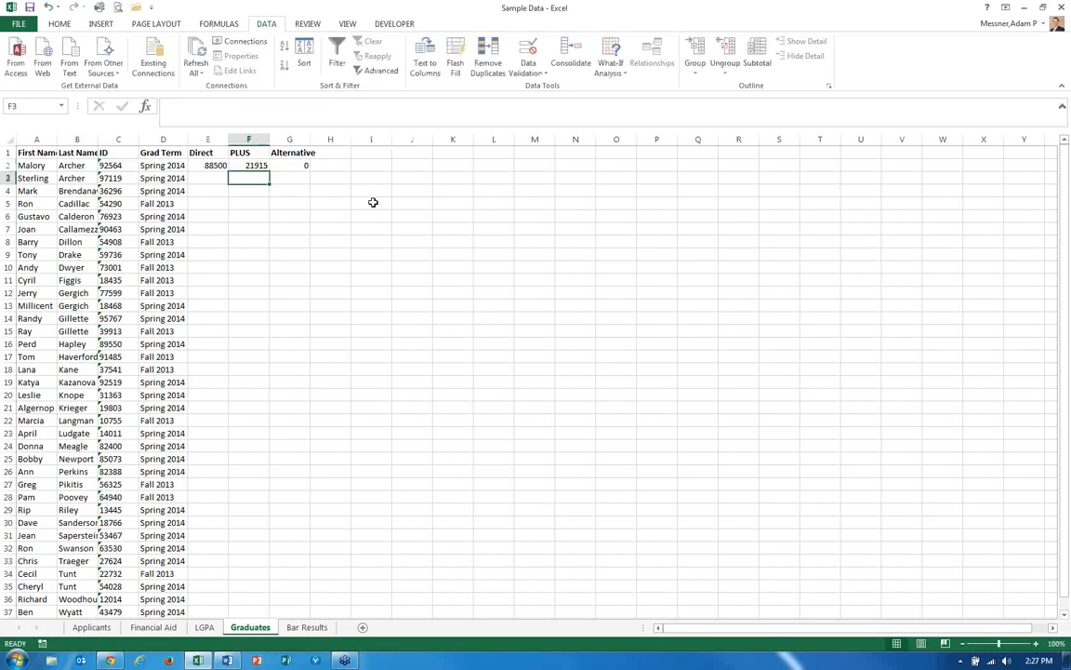
# Add a Total heading in H1 and sum E2:G2 in H2 with AutoSum.
pyautogui.press('Up')
pyautogui.press('Right')
pyautogui.press('Up')
pyautogui.press('Right')
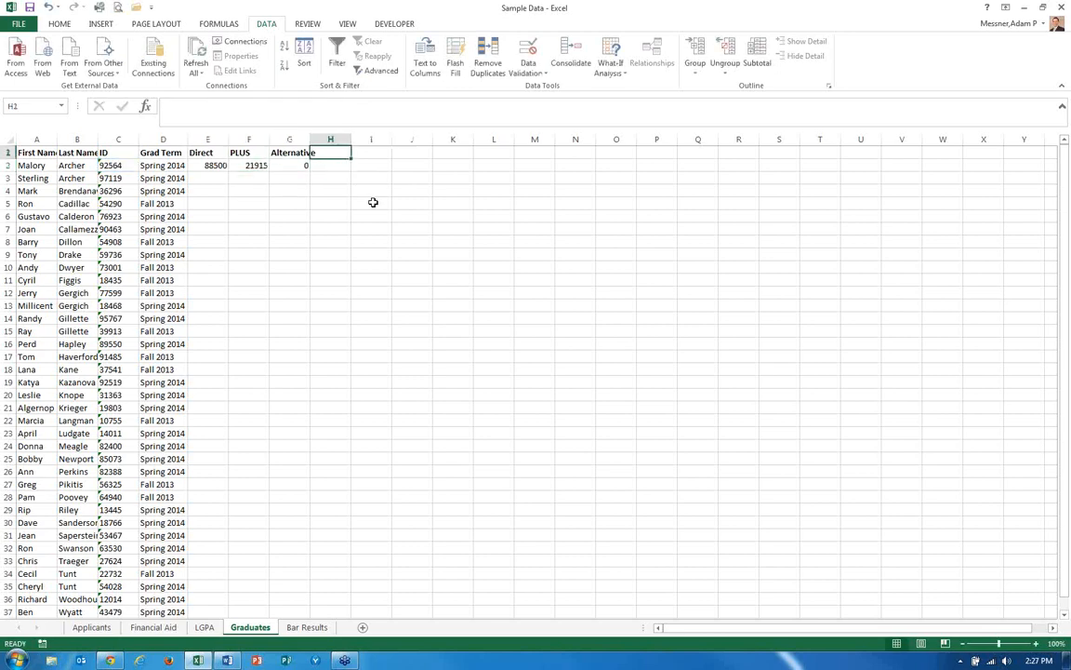
pyautogui.write('Total')
pyautogui.press('Return')
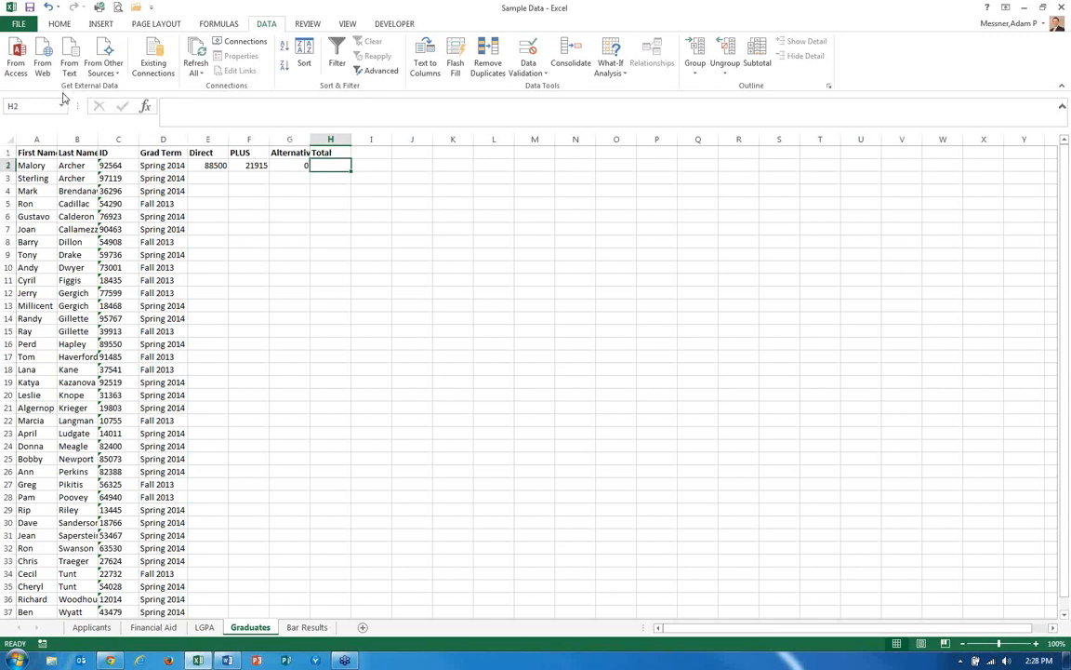
pyautogui.click(59, 24)
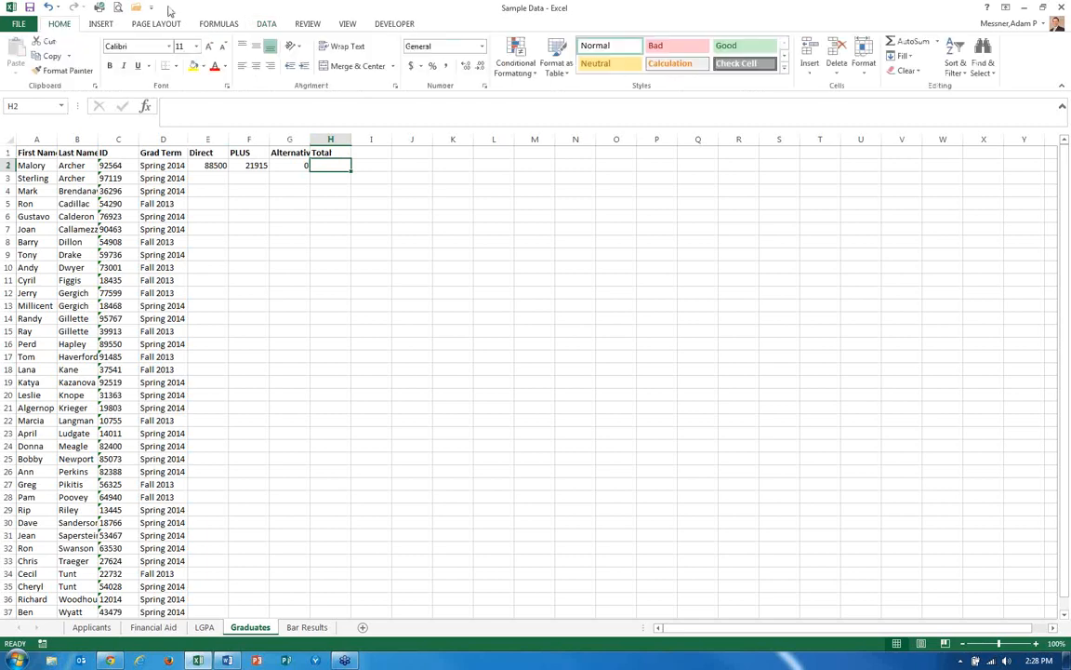
pyautogui.click(891, 48)
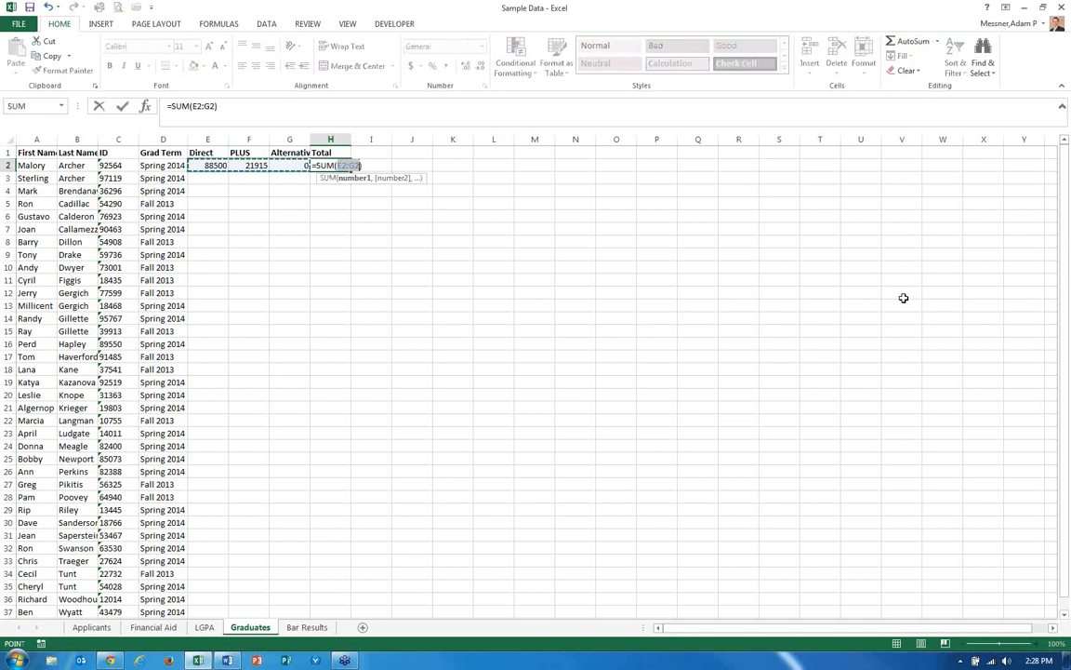
pyautogui.press('Return')
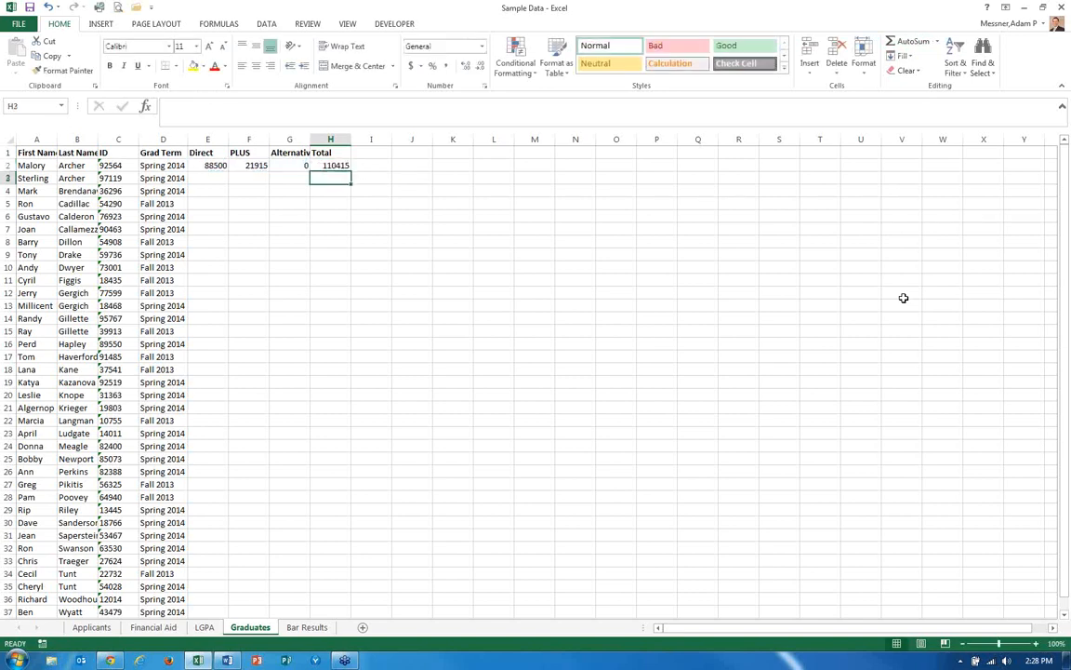
# Format E2:H2 as Currency with no decimal places.
pyautogui.press('Up')
pyautogui.press('Left')
pyautogui.press('Left')
pyautogui.press('Left')
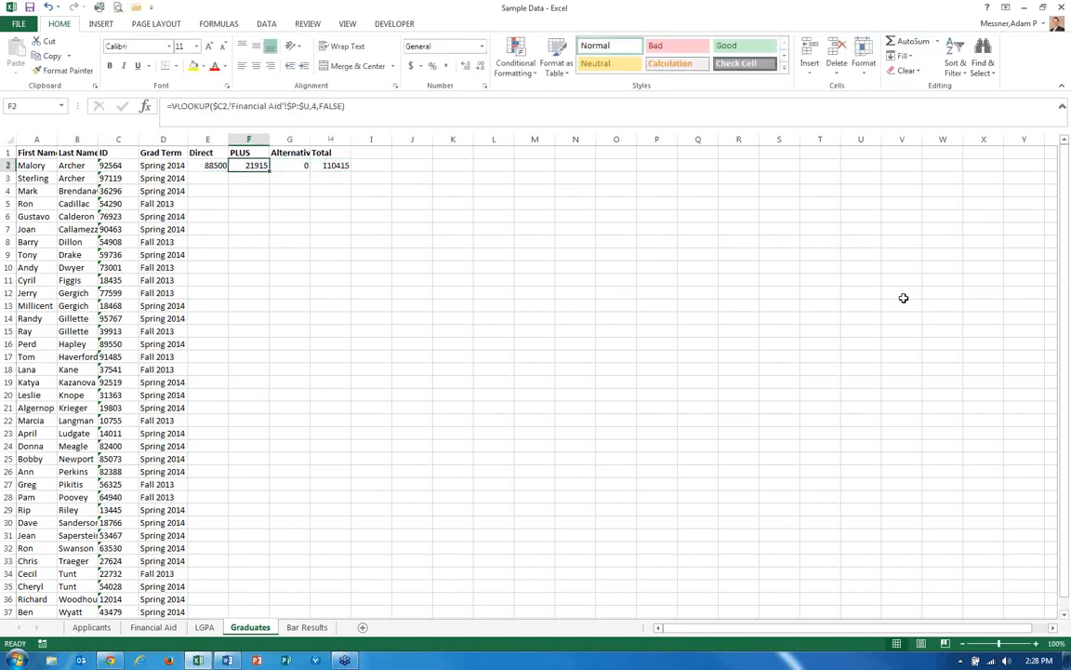
pyautogui.hotkey('shift', 'Right')
pyautogui.hotkey('shift', 'Right')
pyautogui.hotkey('shift', 'Right')
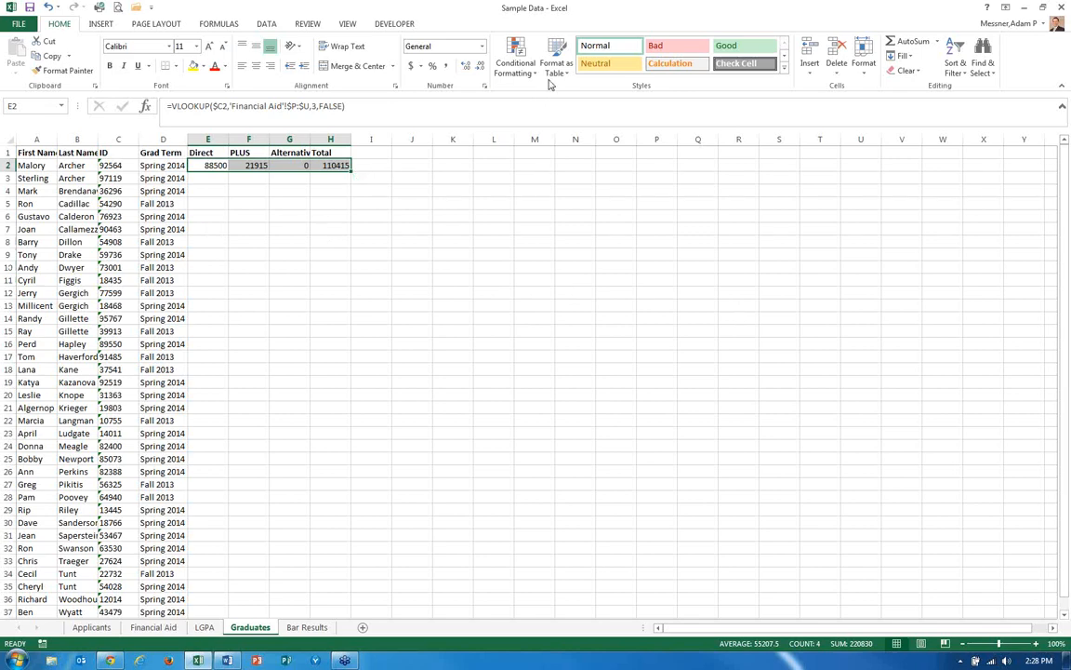
pyautogui.click(482, 46)
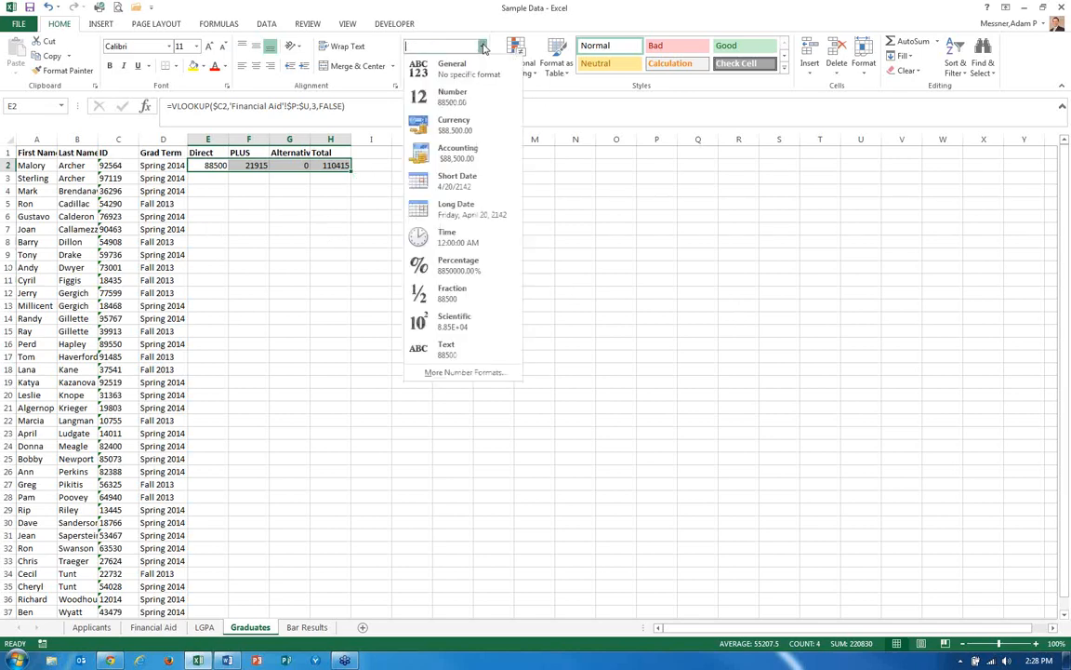
pyautogui.click(472, 123)
pyautogui.click(481, 68)
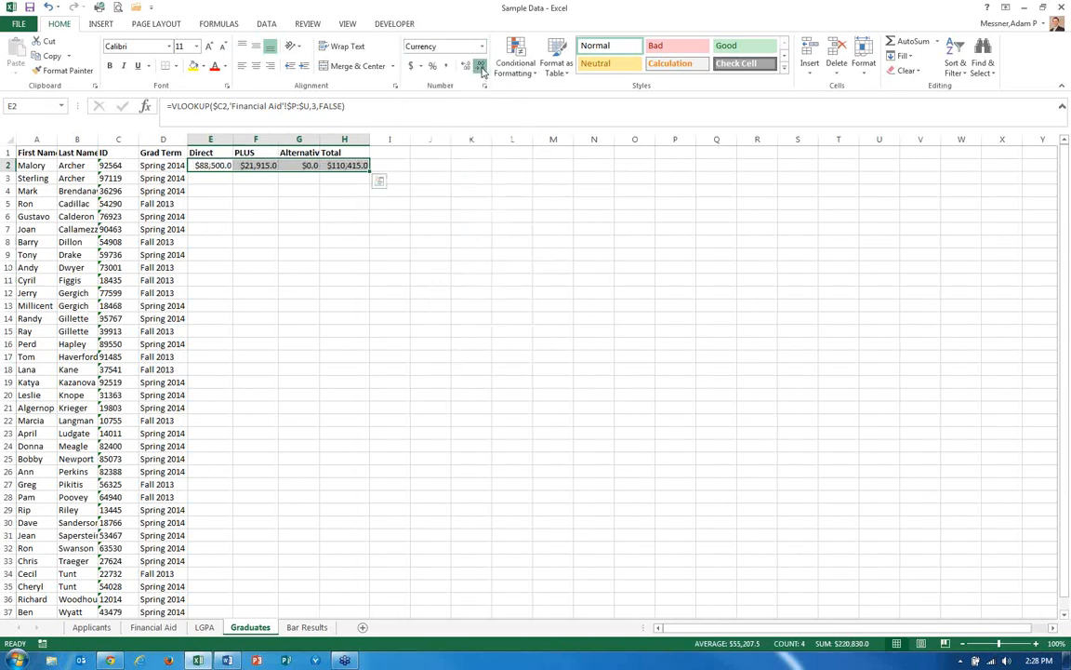
pyautogui.click(480, 68)
# Copy the formulas in E2:H2 down to every graduate row through row 37.
pyautogui.press('Up')
pyautogui.press('Down')
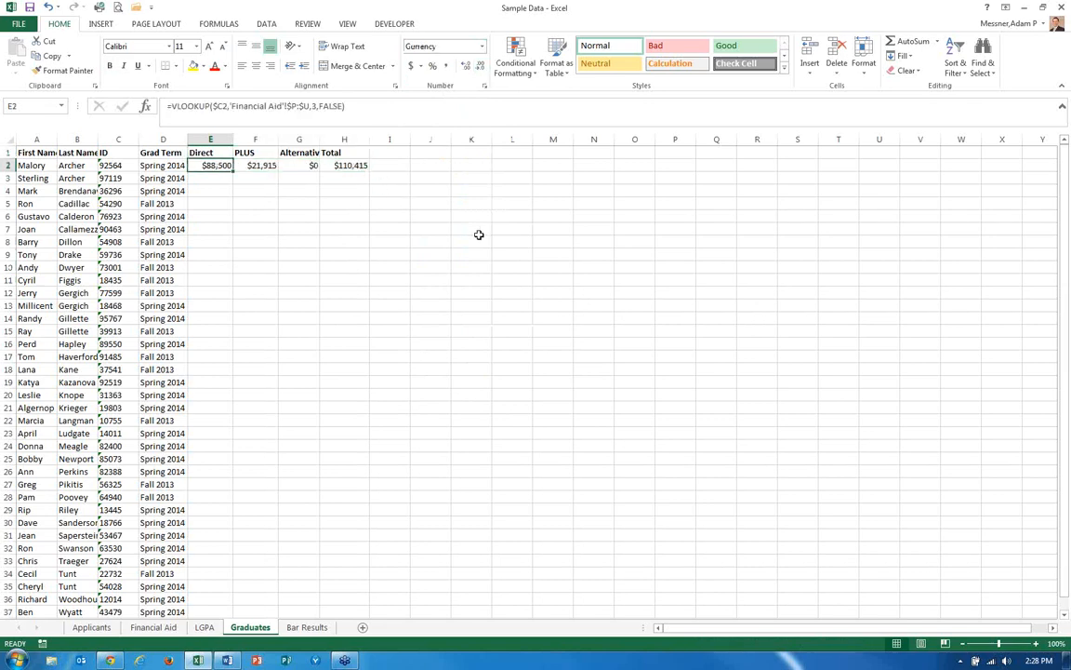
pyautogui.hotkey('shift', 'Right')
pyautogui.hotkey('shift', 'Right')
pyautogui.hotkey('shift', 'Right')
pyautogui.hotkey('ctrl', 'q')
pyautogui.press('Escape')
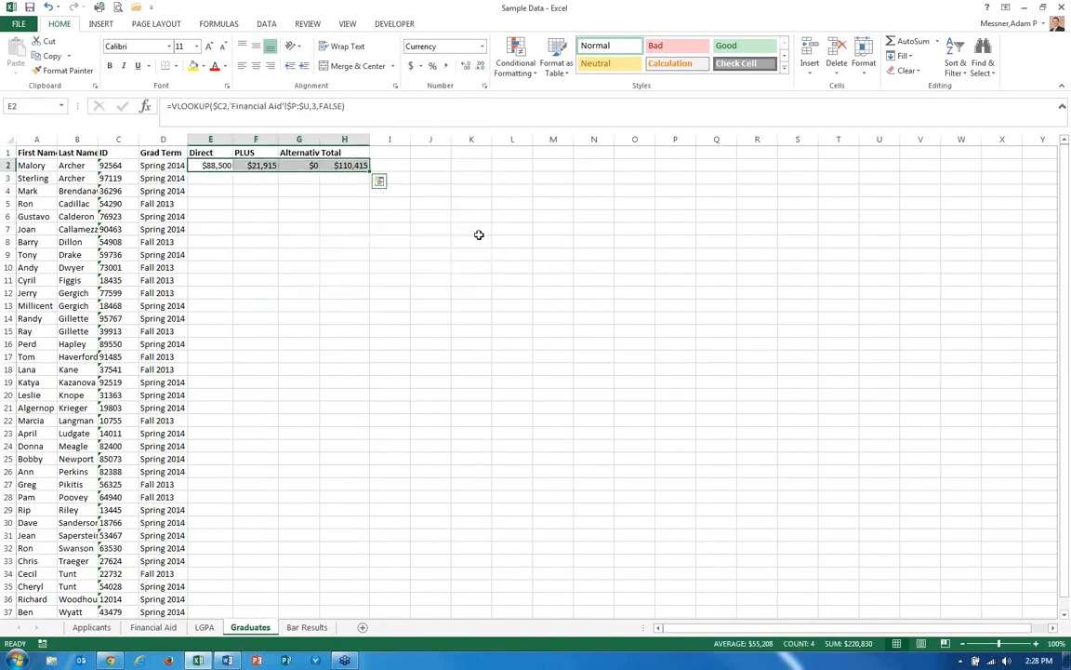
pyautogui.hotkey('ctrl', 'c')
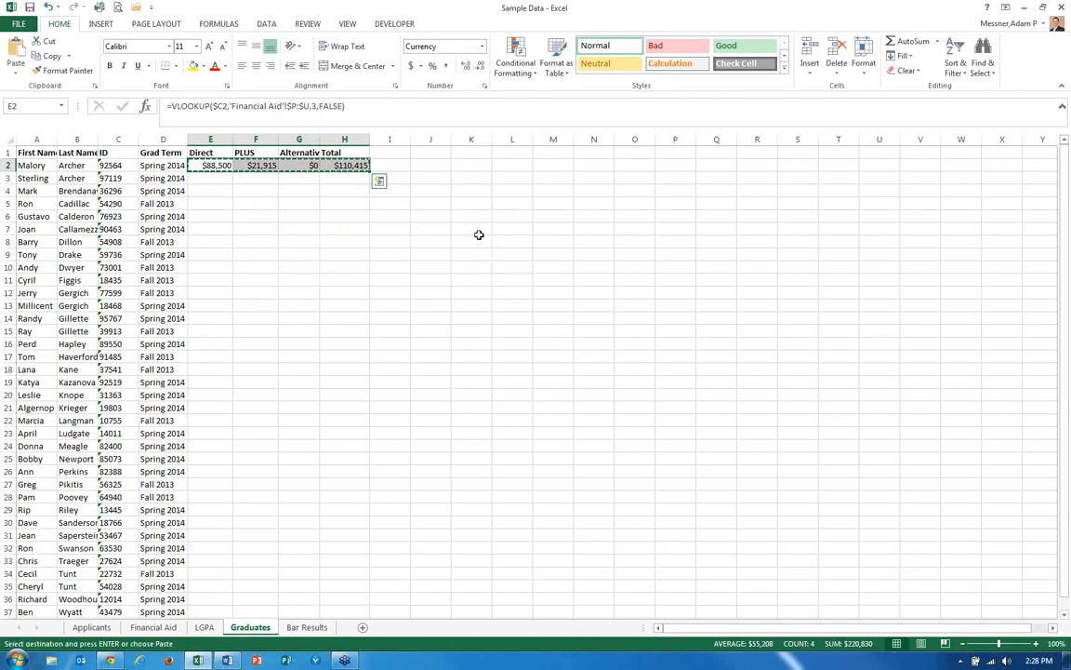
pyautogui.hotkey('shift', 'Down')
pyautogui.hotkey('shift', 'Down')
pyautogui.hotkey('shift', 'Down')
pyautogui.hotkey('shift', 'Down')
pyautogui.hotkey('shift', 'Down')
pyautogui.hotkey('shift', 'Down')
pyautogui.hotkey('shift', 'Down')
pyautogui.hotkey('shift', 'Down')
pyautogui.hotkey('shift', 'Down')
pyautogui.hotkey('shift', 'Down')
pyautogui.hotkey('shift', 'Down')
pyautogui.hotkey('shift', 'Down')
pyautogui.hotkey('shift', 'Down')
pyautogui.hotkey('shift', 'Down')
pyautogui.hotkey('shift', 'Down')
pyautogui.hotkey('shift', 'Down')
pyautogui.hotkey('shift', 'Down')
pyautogui.hotkey('shift', 'Down')
pyautogui.hotkey('shift', 'Down')
pyautogui.hotkey('shift', 'Down')
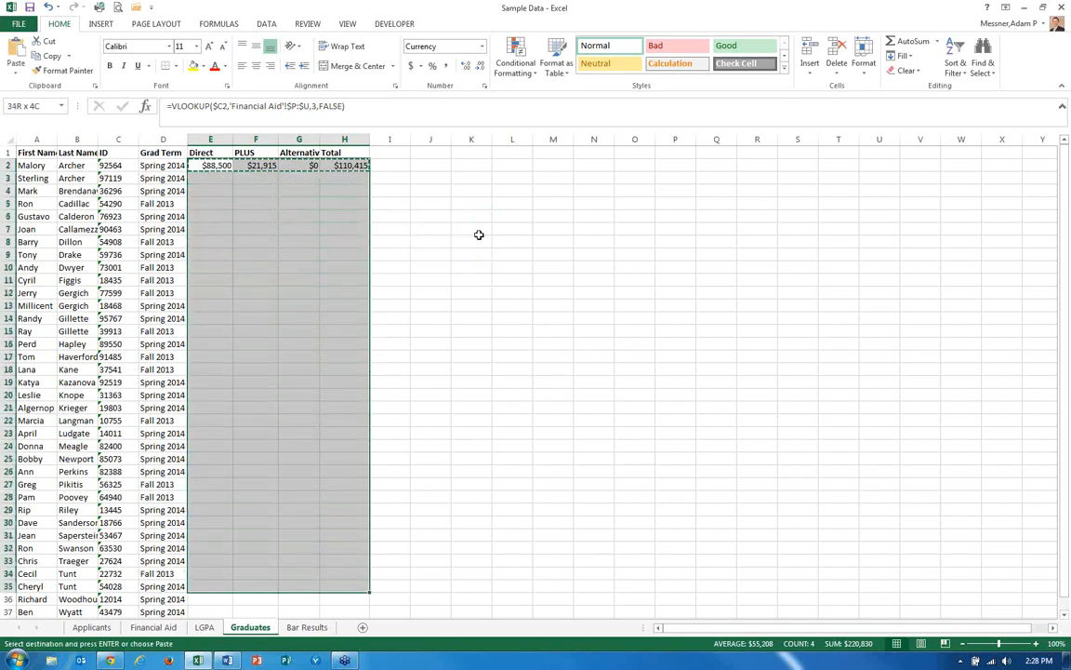
pyautogui.hotkey('shift', 'Down')
pyautogui.hotkey('shift', 'Down')
pyautogui.hotkey('shift', 'Down')
pyautogui.hotkey('shift', 'Down')
pyautogui.hotkey('shift', 'Down')
pyautogui.hotkey('shift', 'Down')
pyautogui.hotkey('shift', 'Up')
pyautogui.hotkey('shift', 'Up')
pyautogui.hotkey('shift', 'Up')
pyautogui.hotkey('shift', 'Up')
pyautogui.press('Return')
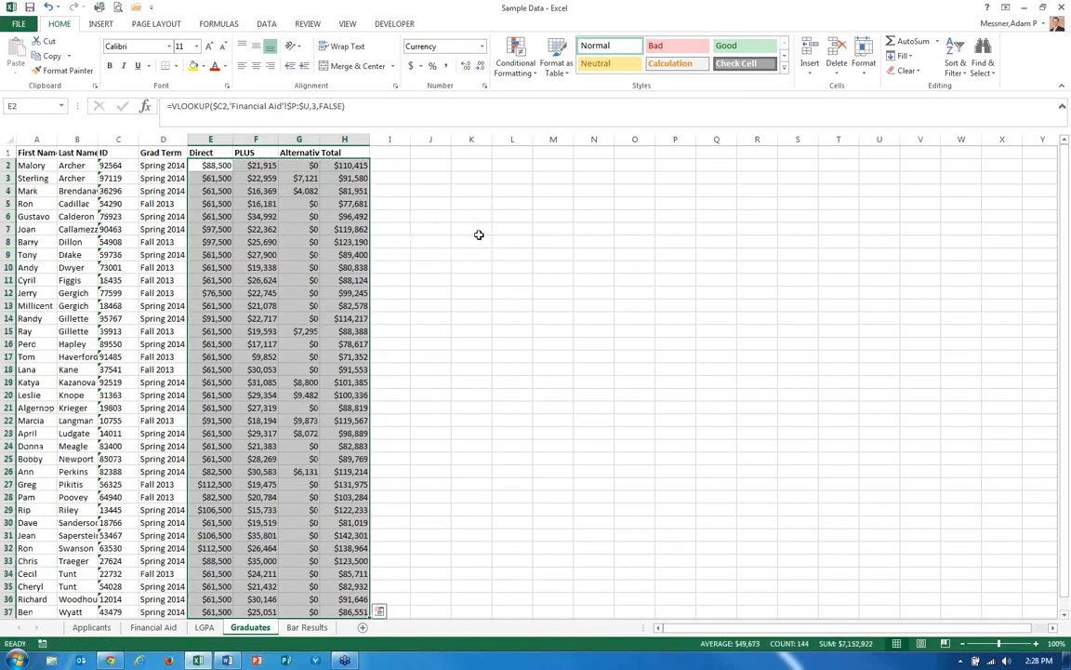
# Review the lookup and total formulas across row 2.
pyautogui.press('Up')
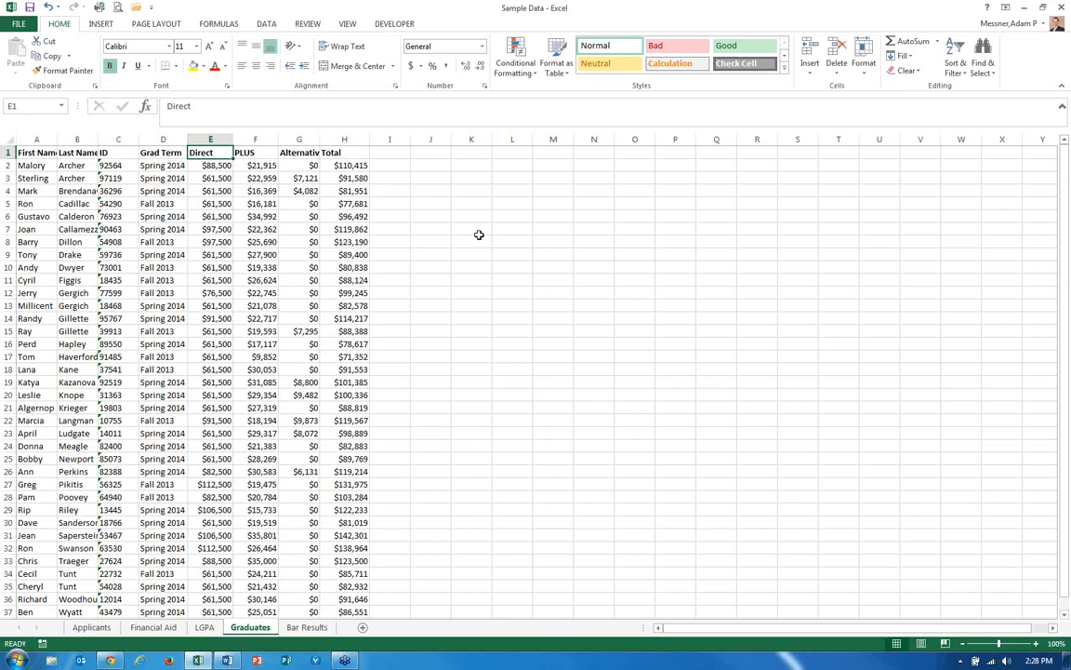
pyautogui.press('Down')
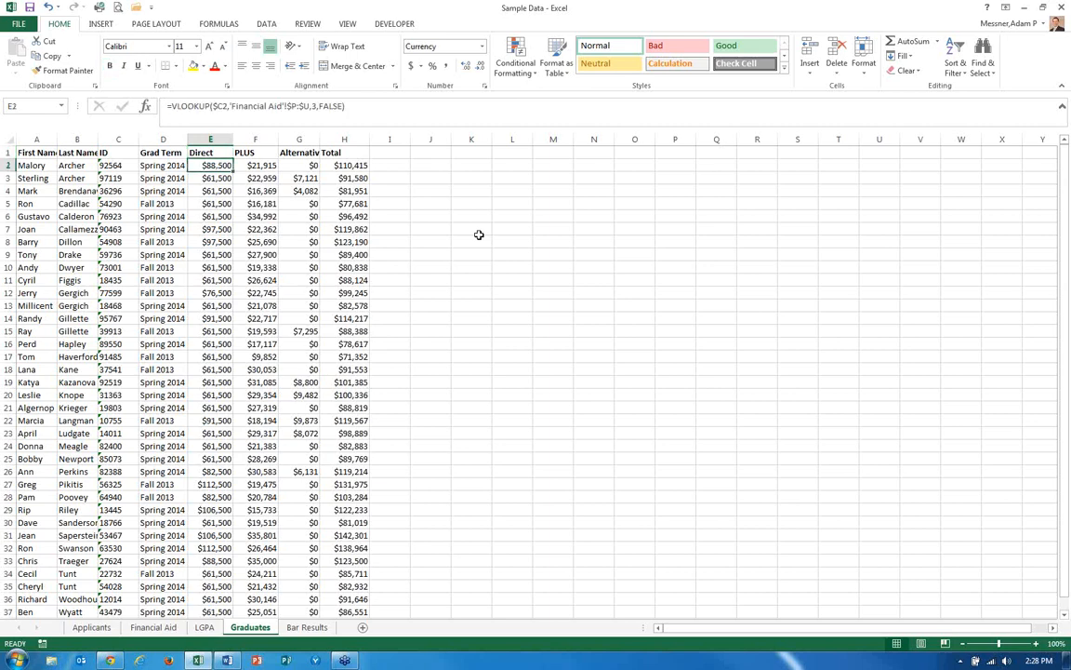
pyautogui.press('Right')
pyautogui.press('Right')
pyautogui.press('Right')
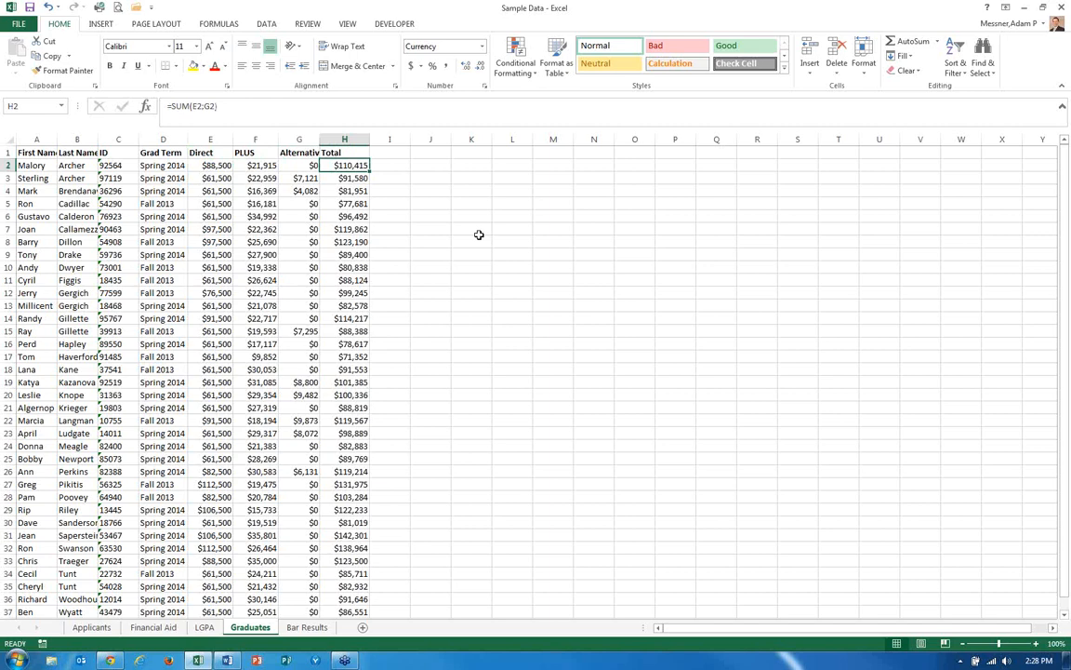
pyautogui.press('Left')
pyautogui.press('Left')
pyautogui.press('Left')
pyautogui.press('Left')
pyautogui.press('Right')
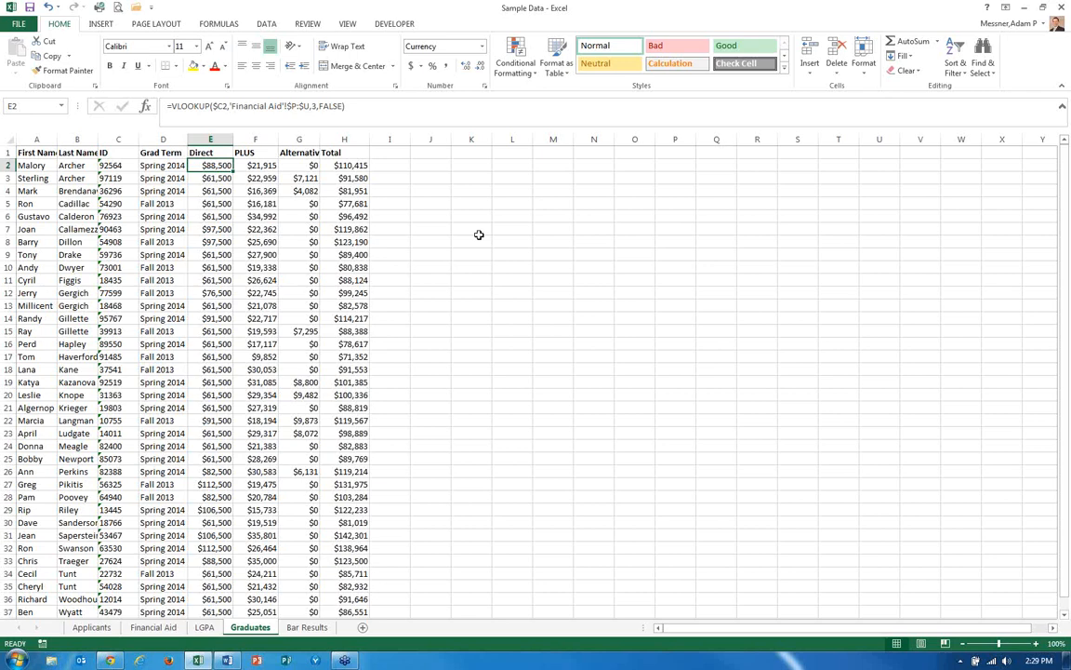
# Replace the formulas in the Direct through Total columns with their pasted values.
pyautogui.hotkey('ctrl', 'shift', 'Right')
pyautogui.hotkey('ctrl', 'shift', 'Down')
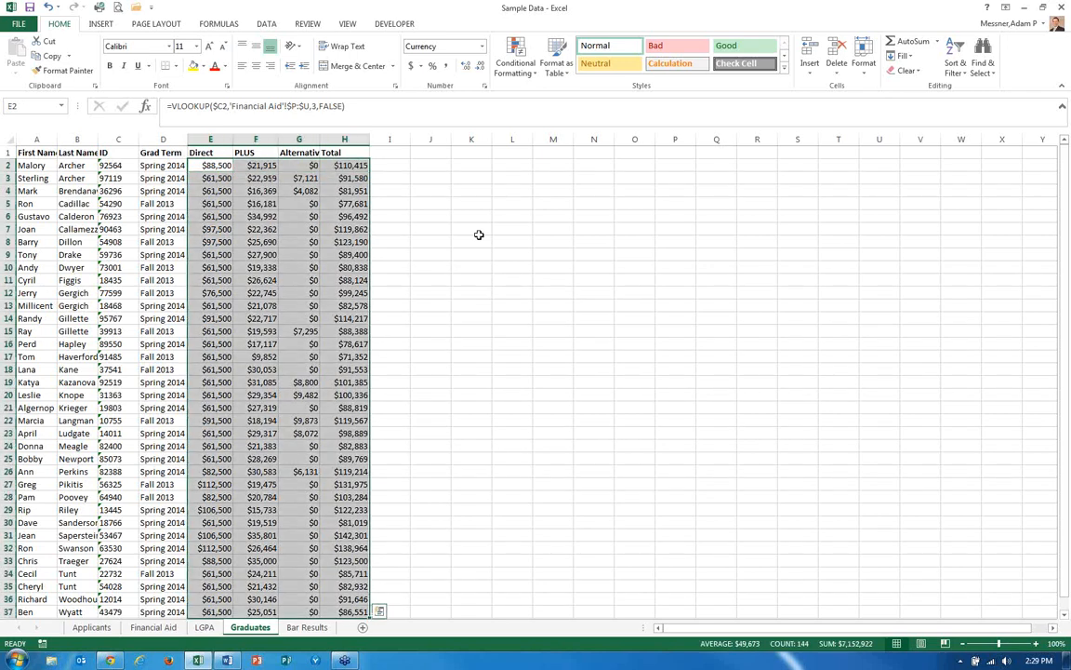
pyautogui.hotkey('ctrl', 'c')
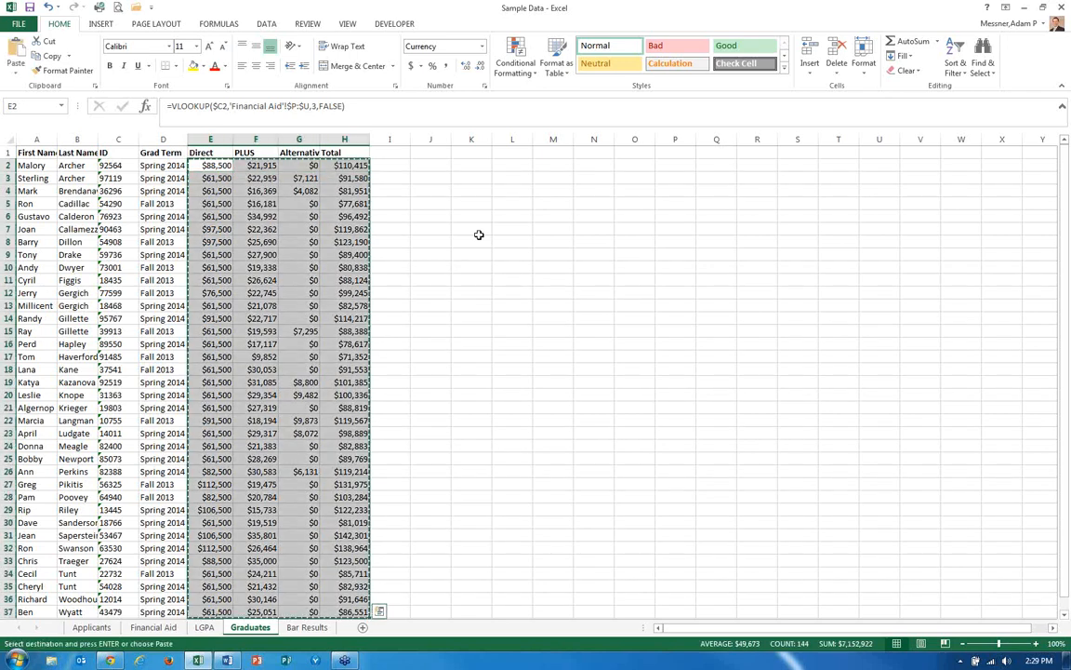
pyautogui.click(19, 71)
pyautogui.click(13, 157)
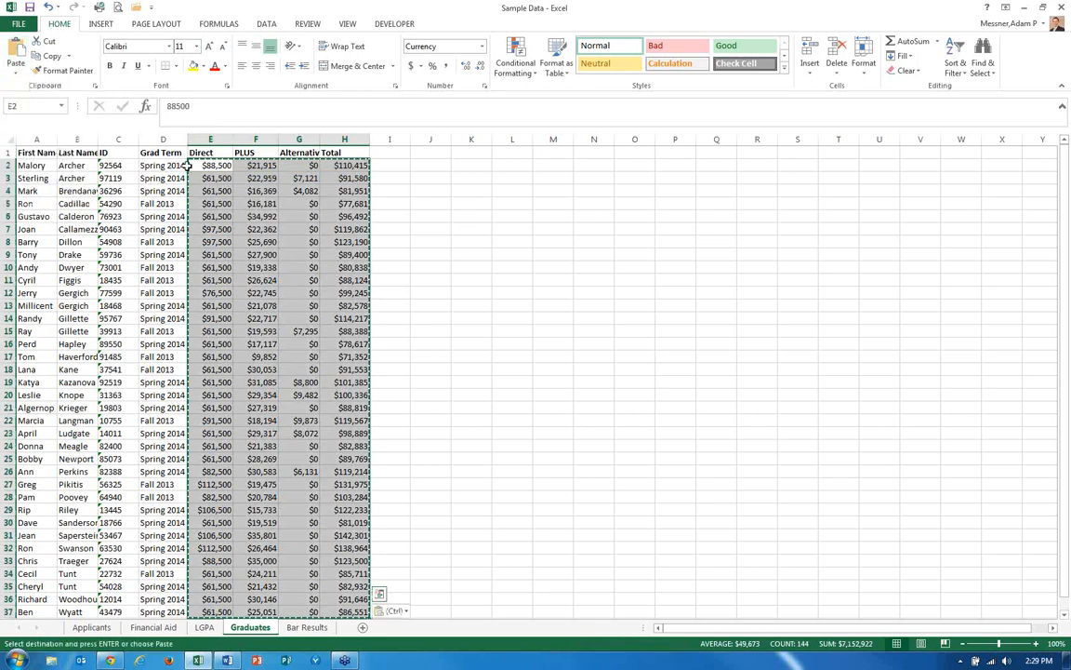
pyautogui.click(198, 166)
pyautogui.press('Escape')
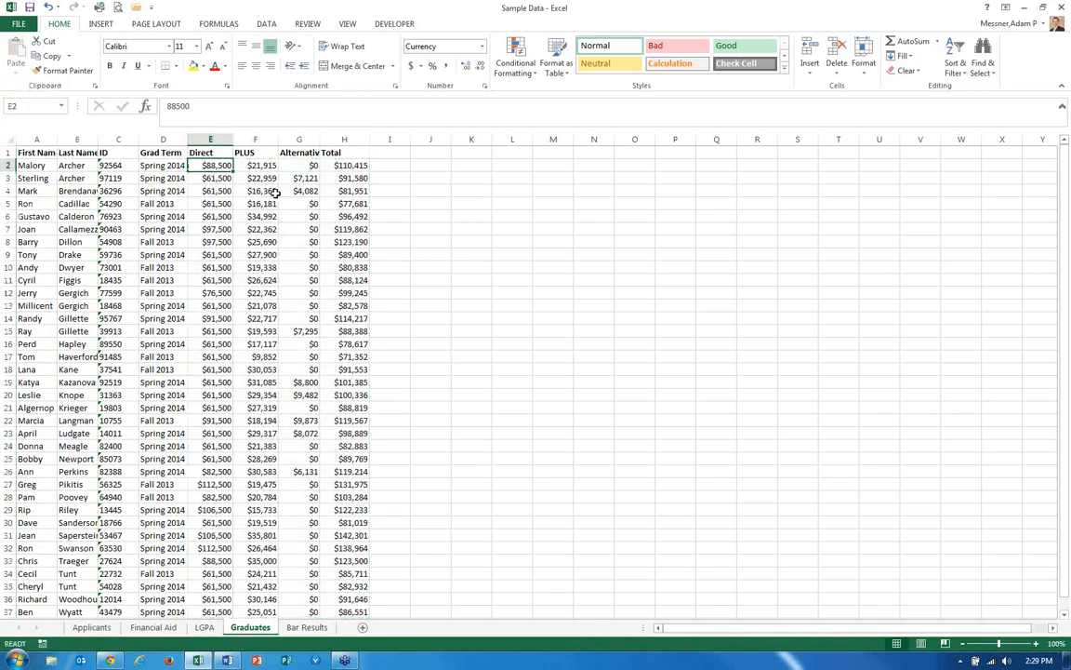
pyautogui.press('Right')
pyautogui.press('Right')
pyautogui.press('Right')
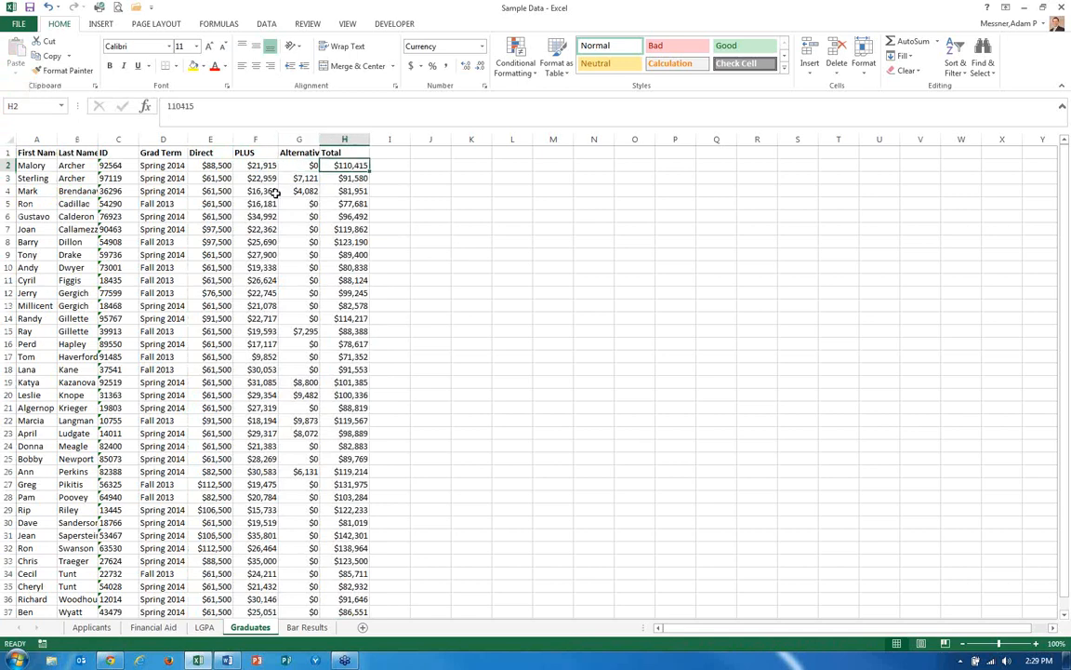
# Inspect cells in the Direct through Total columns to check what they now contain.
pyautogui.click(173, 106)
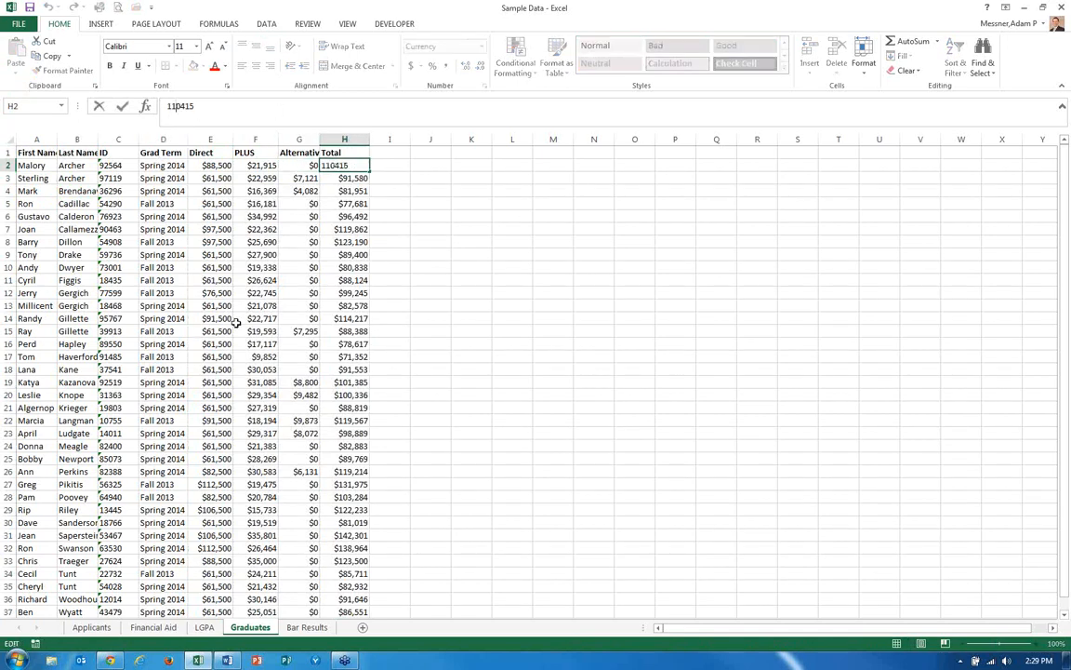
pyautogui.press('Return')
pyautogui.press('Down')
pyautogui.press('Left')
pyautogui.press('Down')
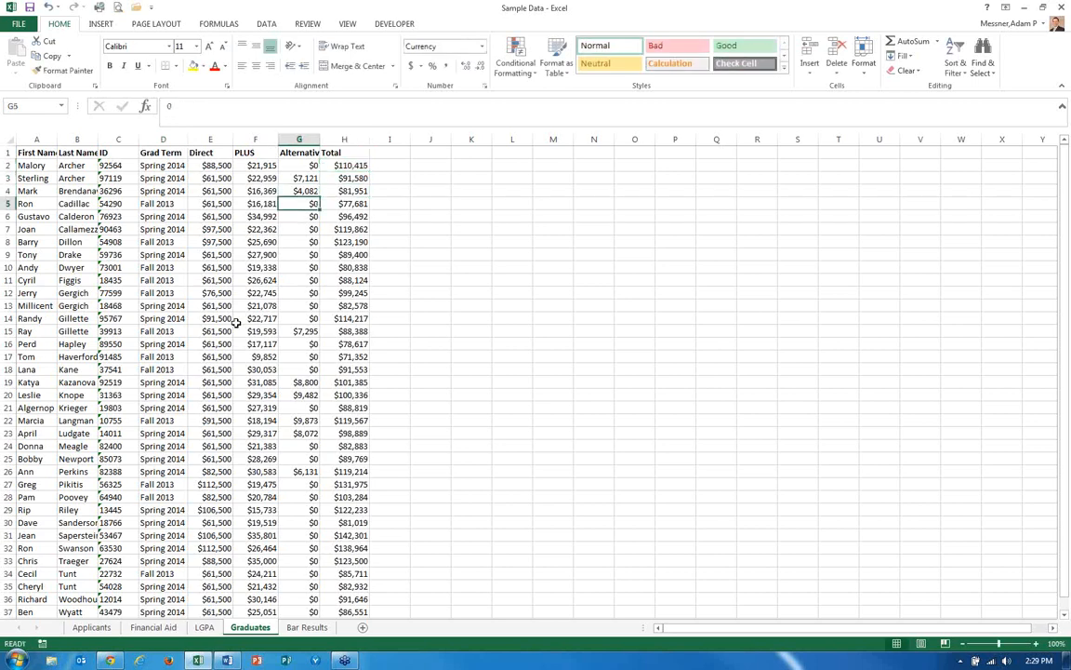
pyautogui.press('Left')
pyautogui.press('Down')
pyautogui.press('Down')
pyautogui.press('Down')
pyautogui.press('Left')
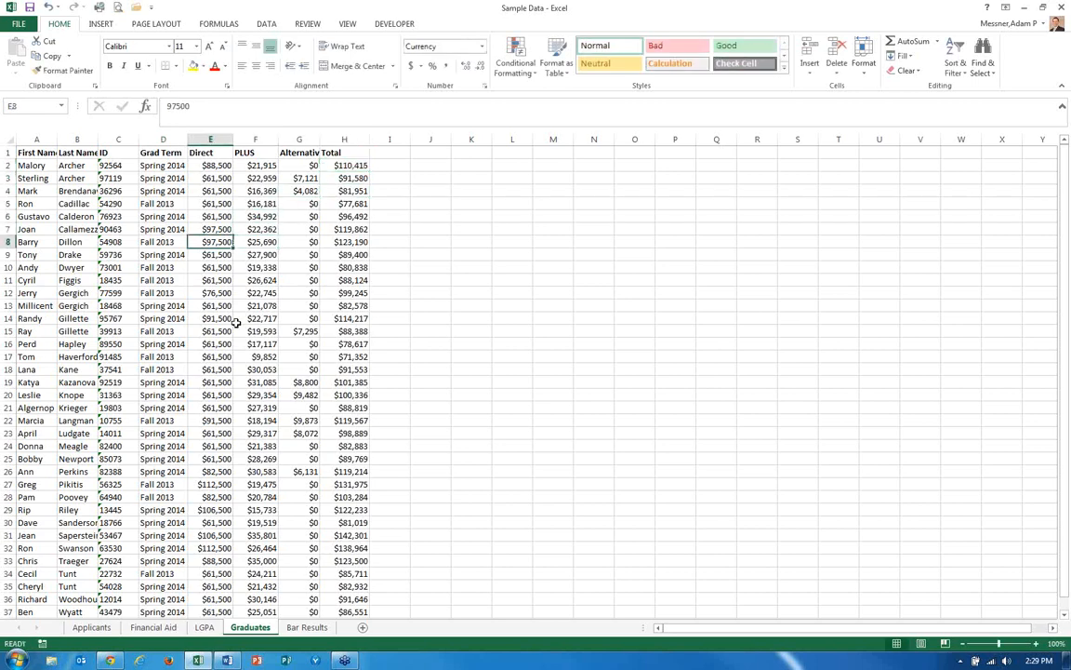
pyautogui.press('Up')
pyautogui.press('Up')
pyautogui.press('Up')
pyautogui.press('Up')
pyautogui.press('Up')
pyautogui.press('Up')
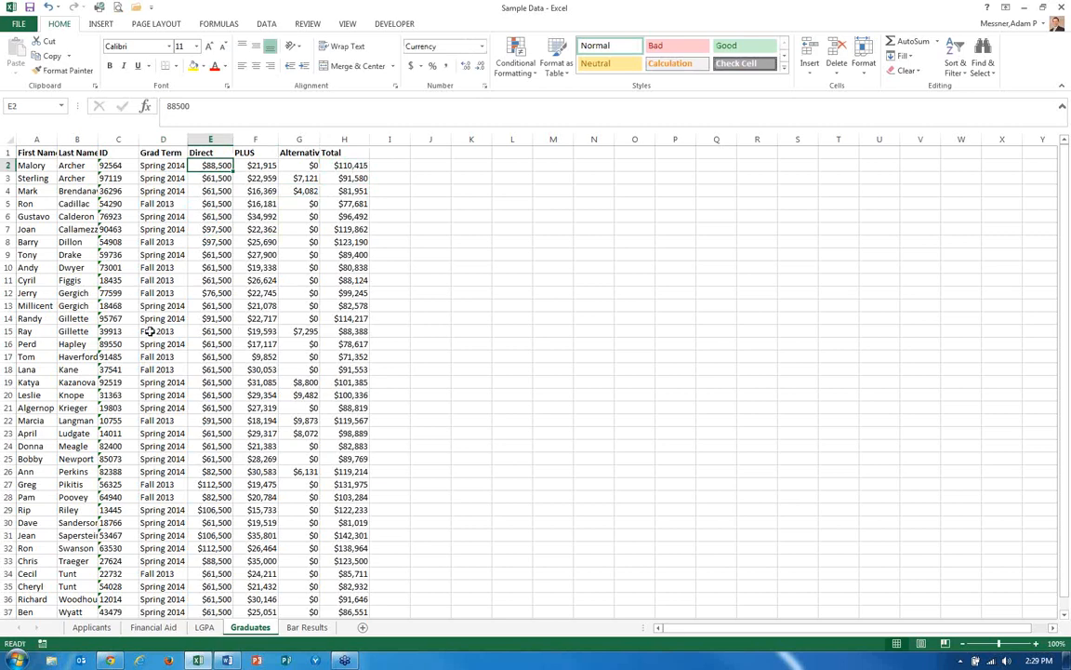
# Autofit the widths of the Alternative and Total columns.
pyautogui.doubleClick(322, 139)
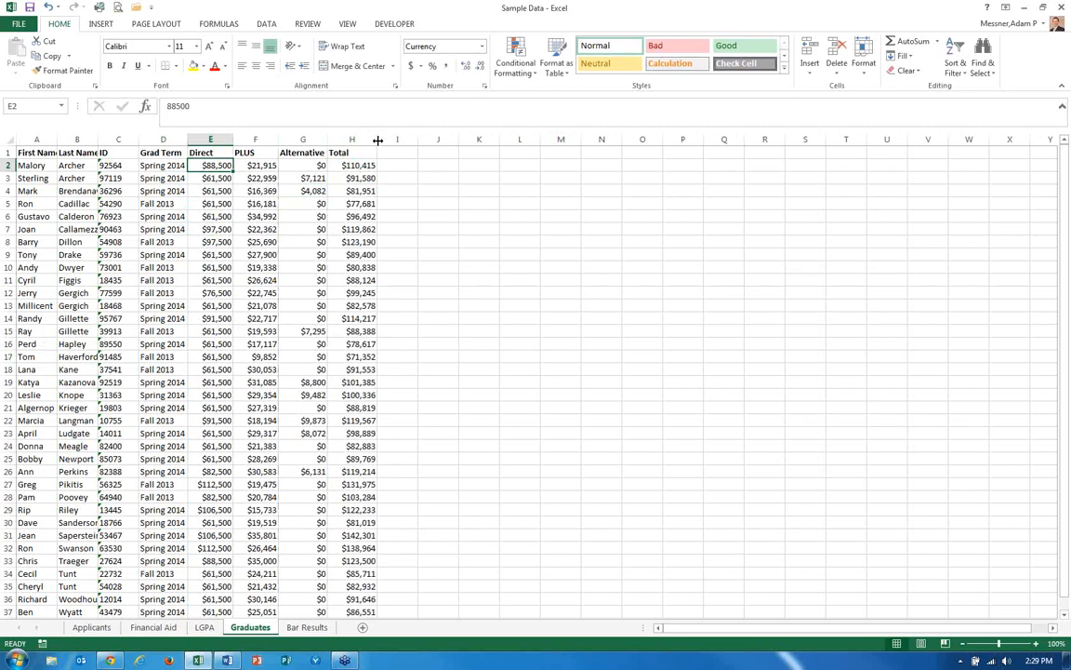
pyautogui.doubleClick(377, 139)
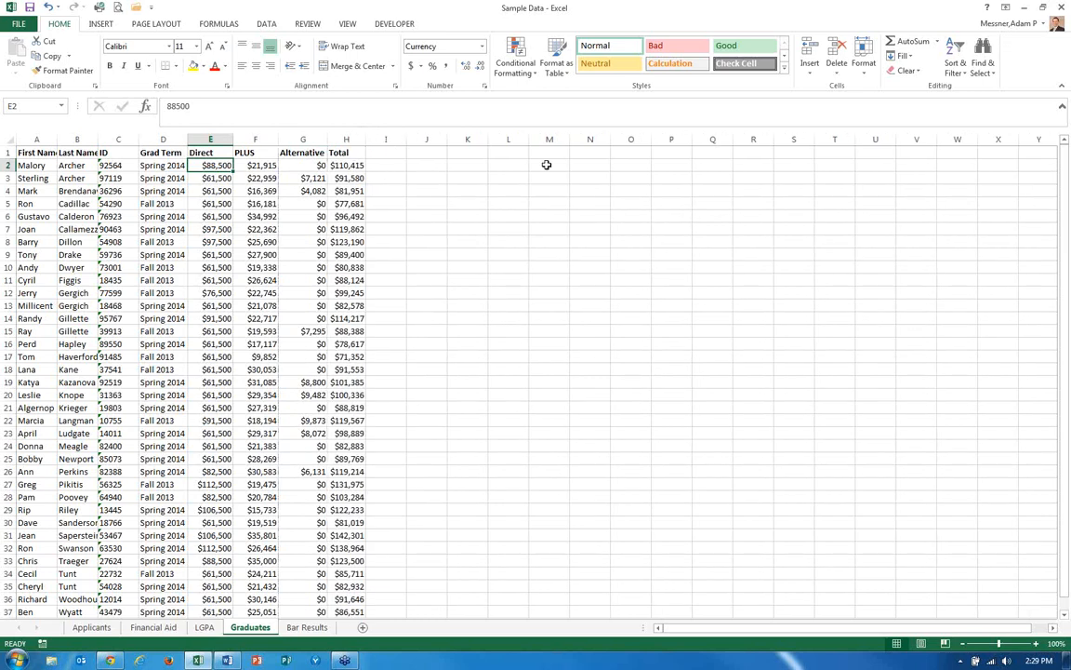
# Enter =AVERAGE(H2:H37) in K2 to average the graduates' total aid.
pyautogui.click(464, 164)
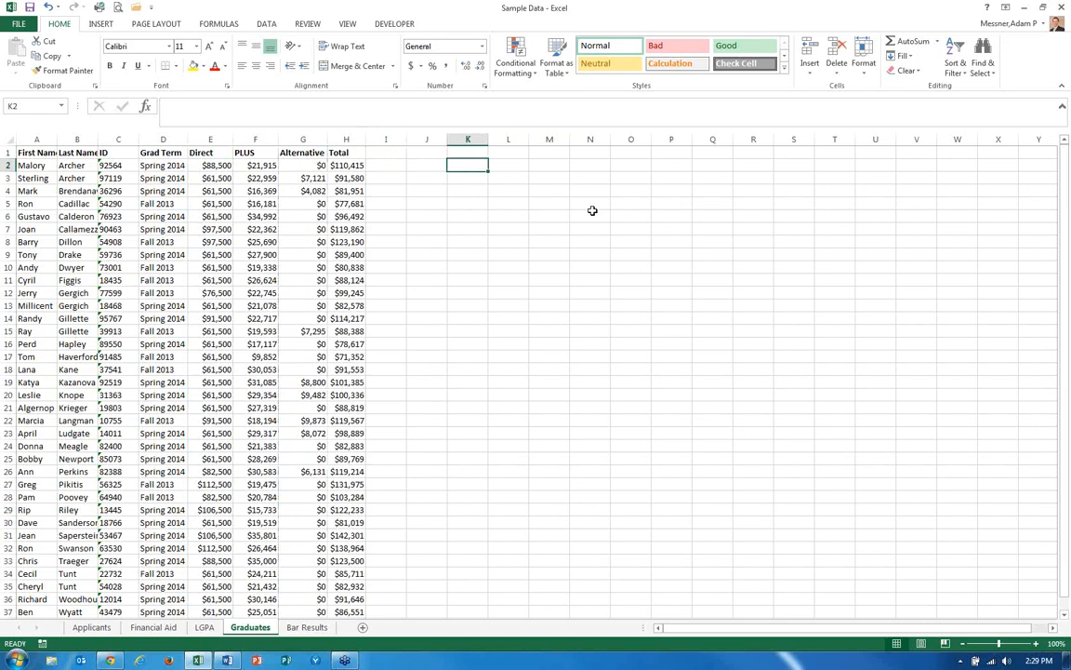
pyautogui.write('=')
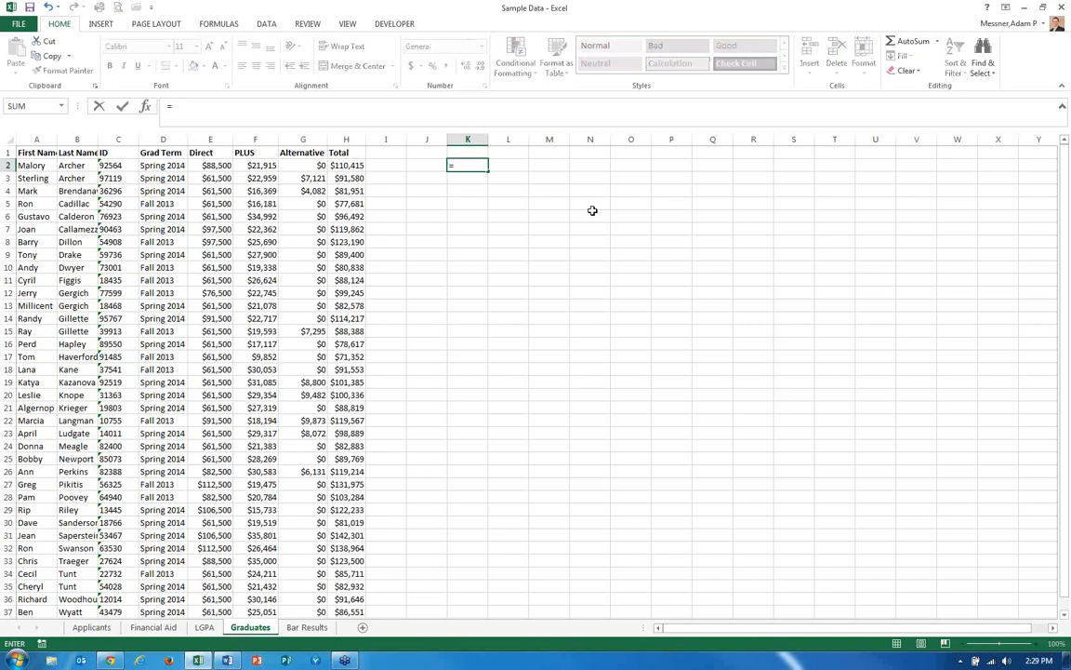
pyautogui.write('average')
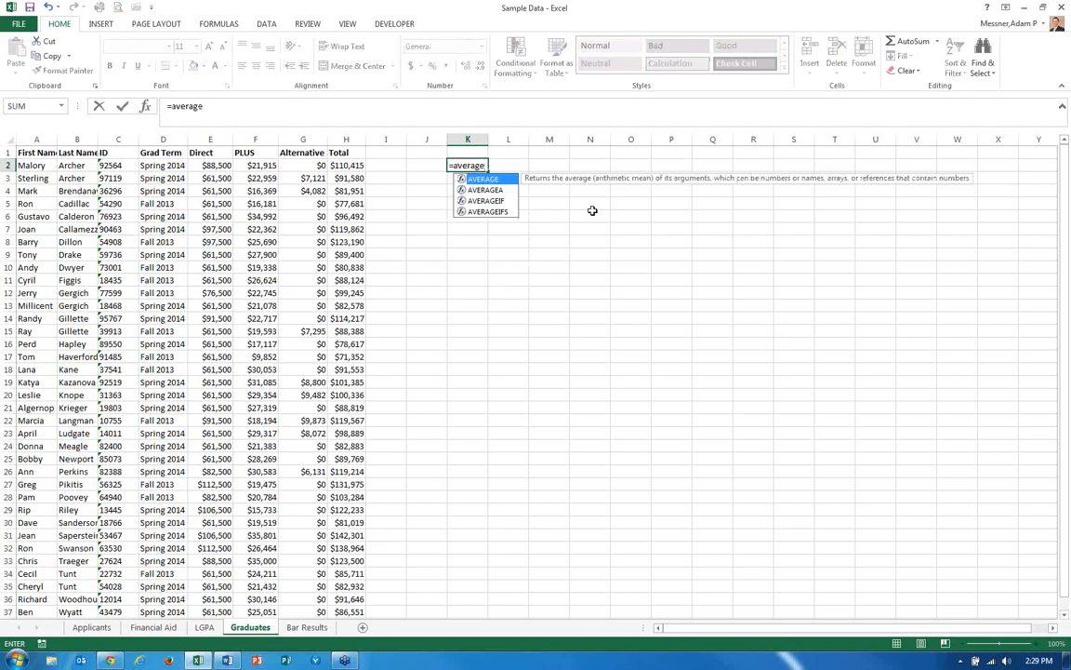
pyautogui.press('Tab')
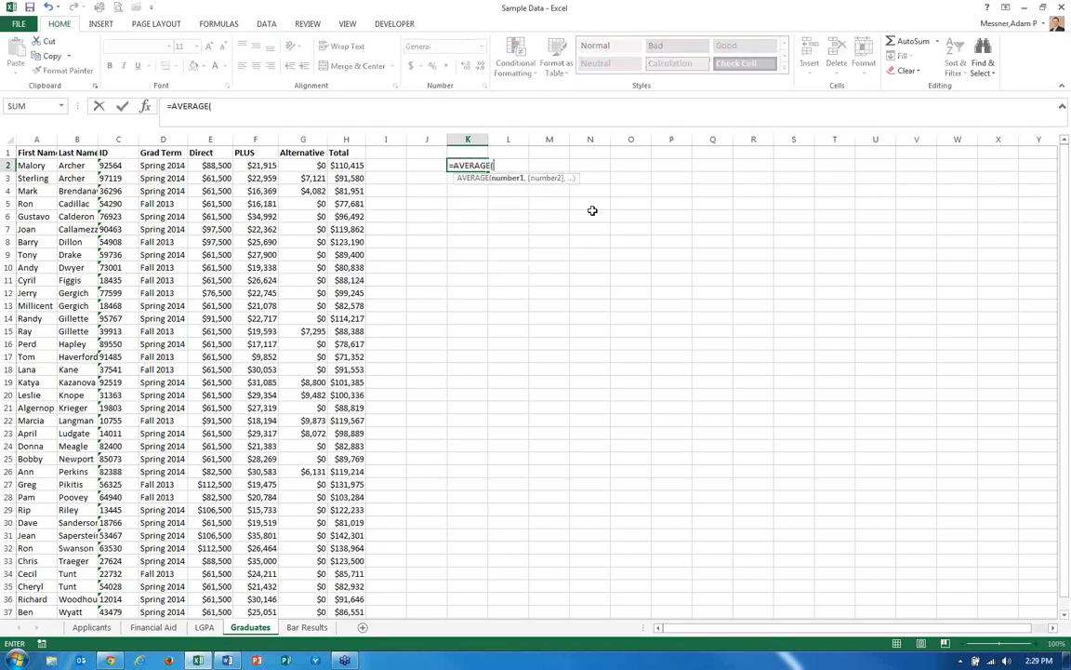
pyautogui.click(346, 165)
pyautogui.hotkey('ctrl', 'shift', 'Down')
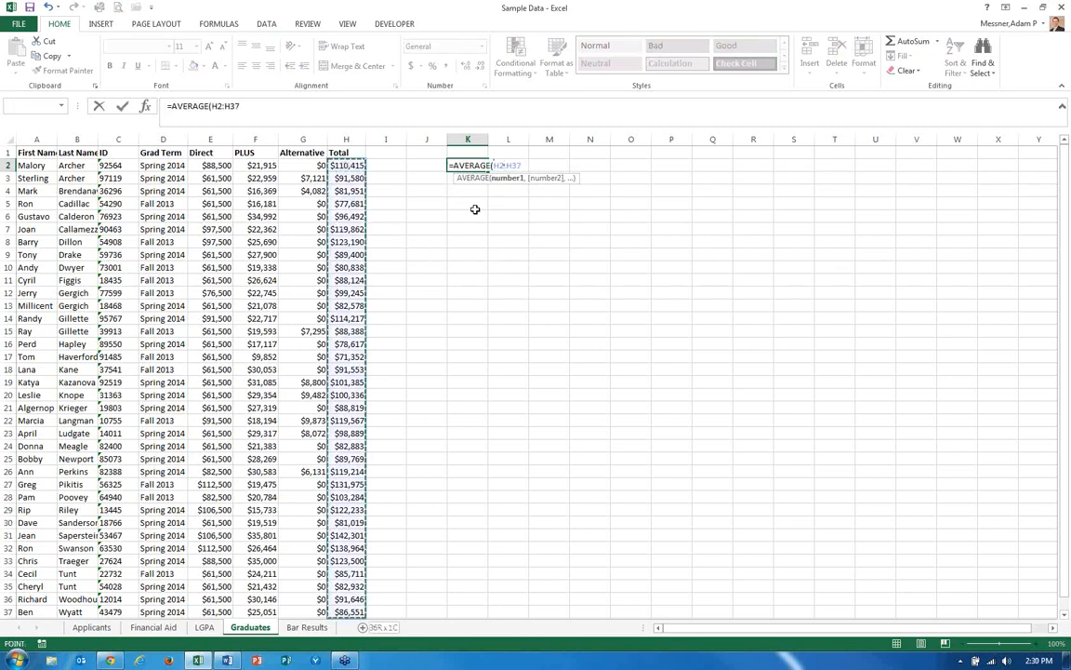
pyautogui.press('Return')
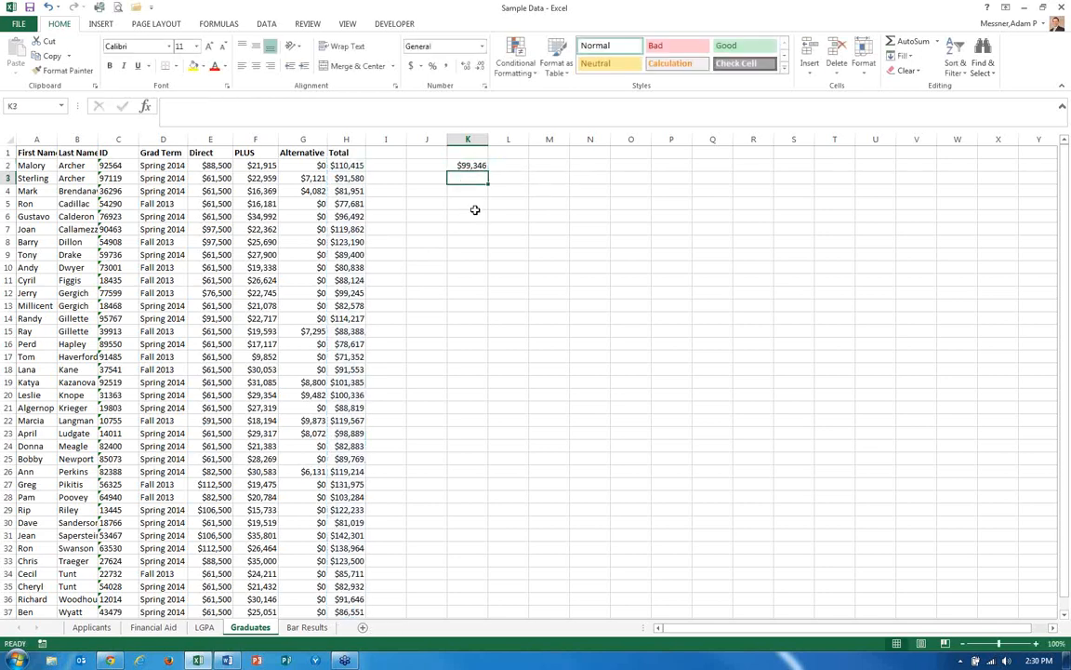
# Enter the labels Average and Median in J2 and J3.
pyautogui.press('Up')
pyautogui.press('Left')
pyautogui.write('A')
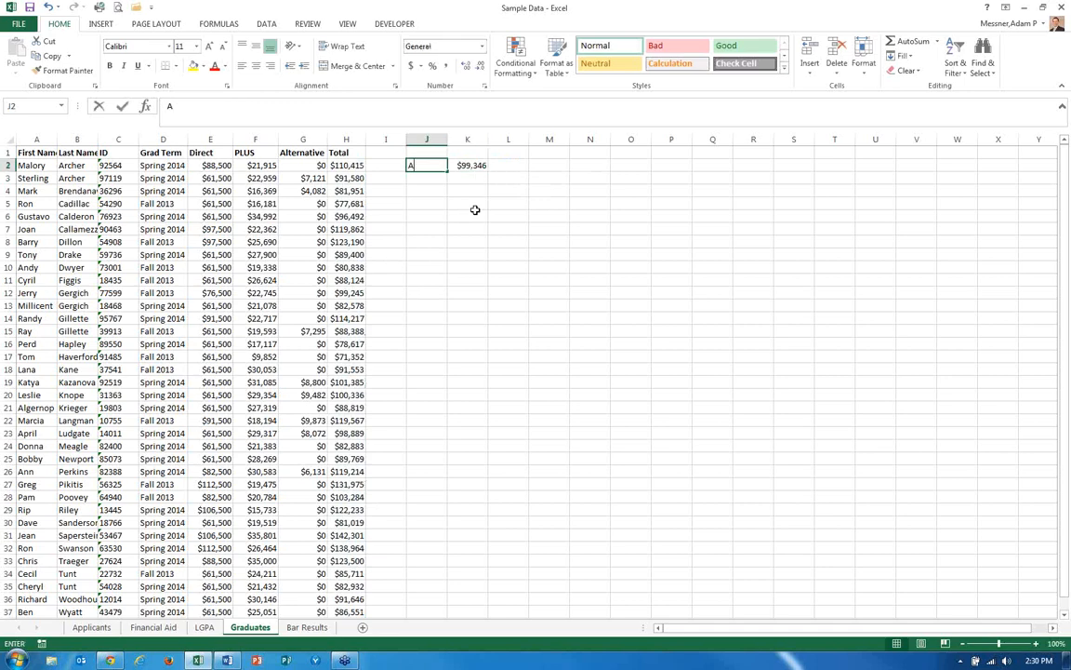
pyautogui.write('verage')
pyautogui.press('Return')
pyautogui.write('Median')
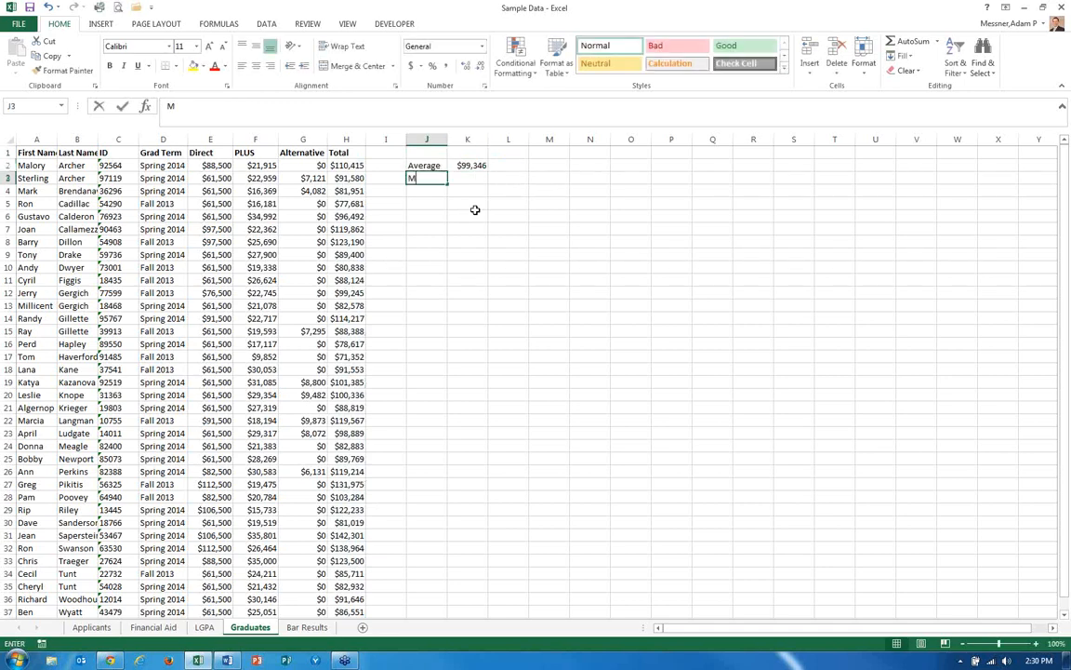
pyautogui.press('Tab')
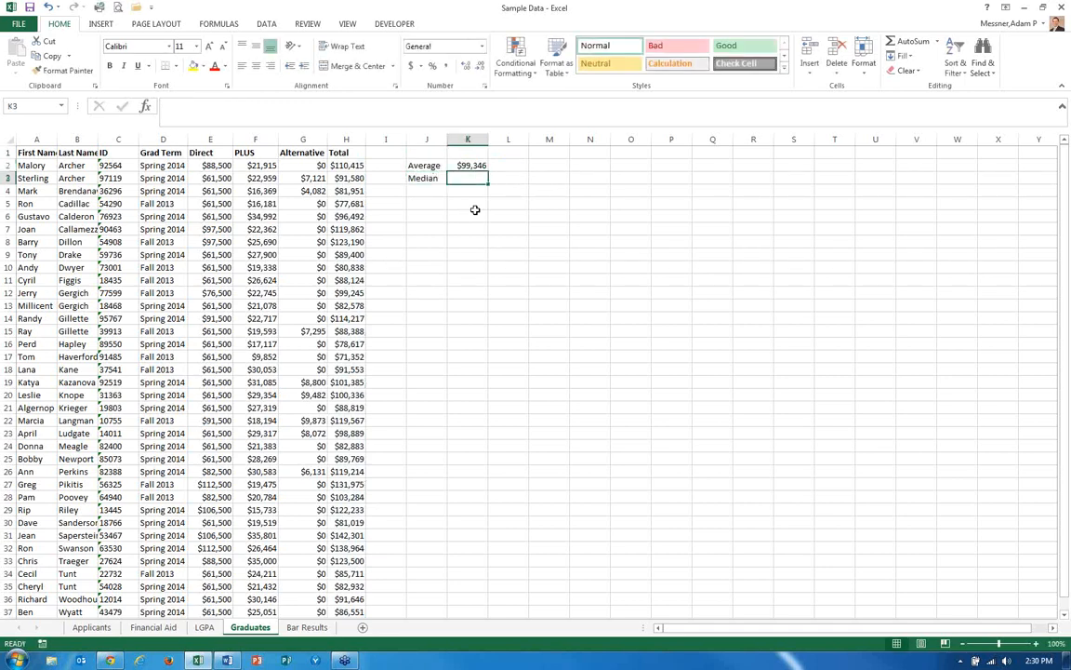
# Enter =MEDIAN(H2:H37) in K3 and review the formula.
pyautogui.write('=me')
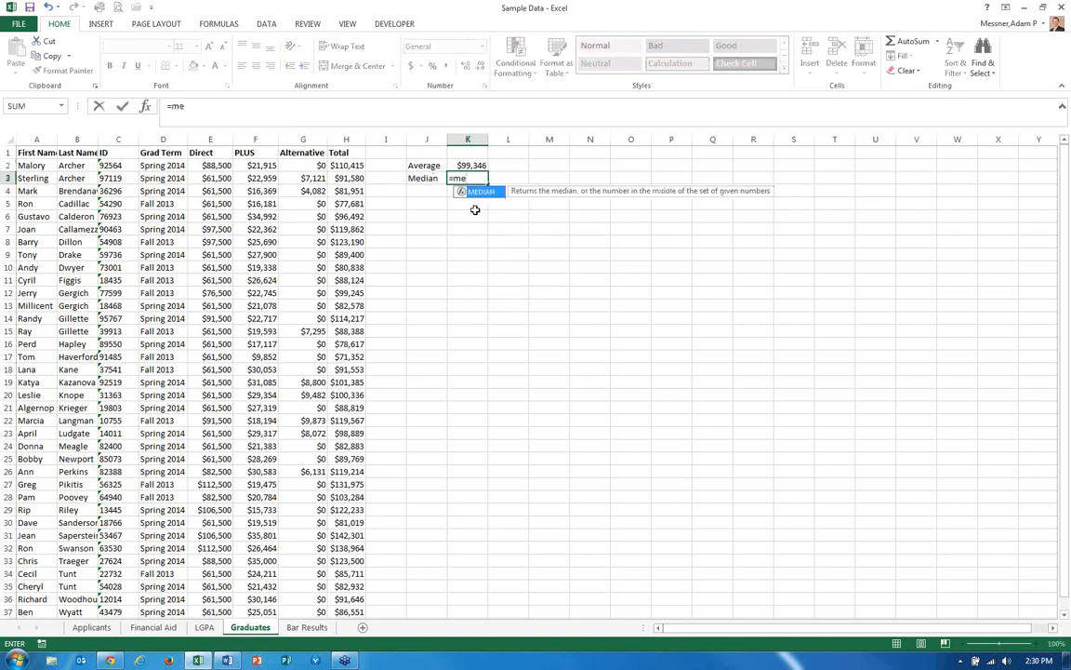
pyautogui.press('Tab')
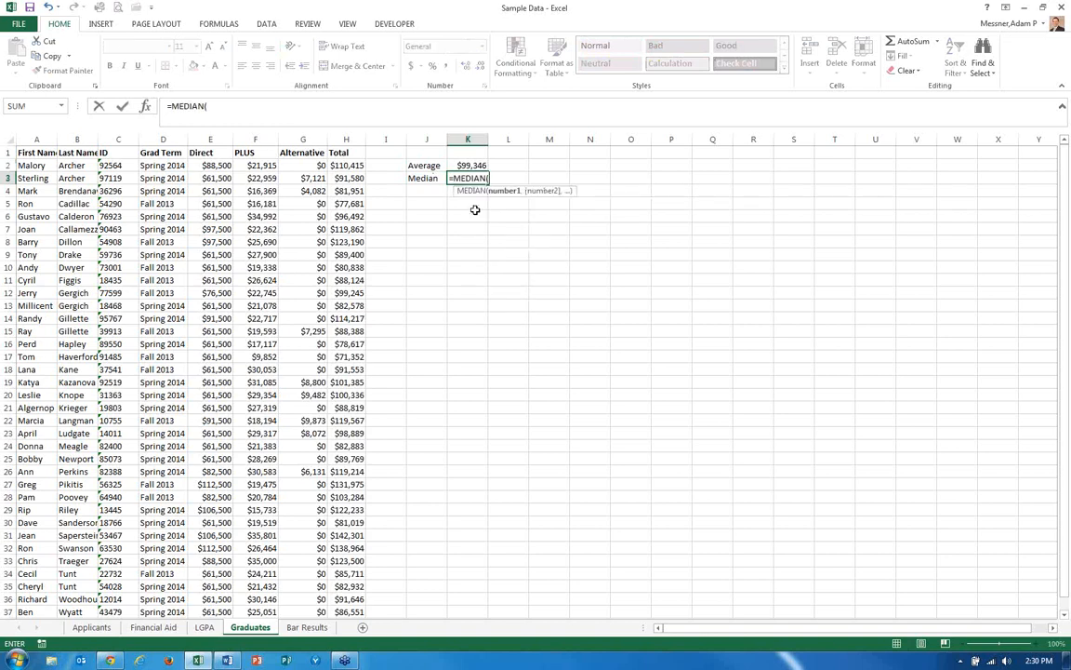
pyautogui.click(356, 164)
pyautogui.hotkey('ctrl', 'shift', 'Down')
pyautogui.press('Return')
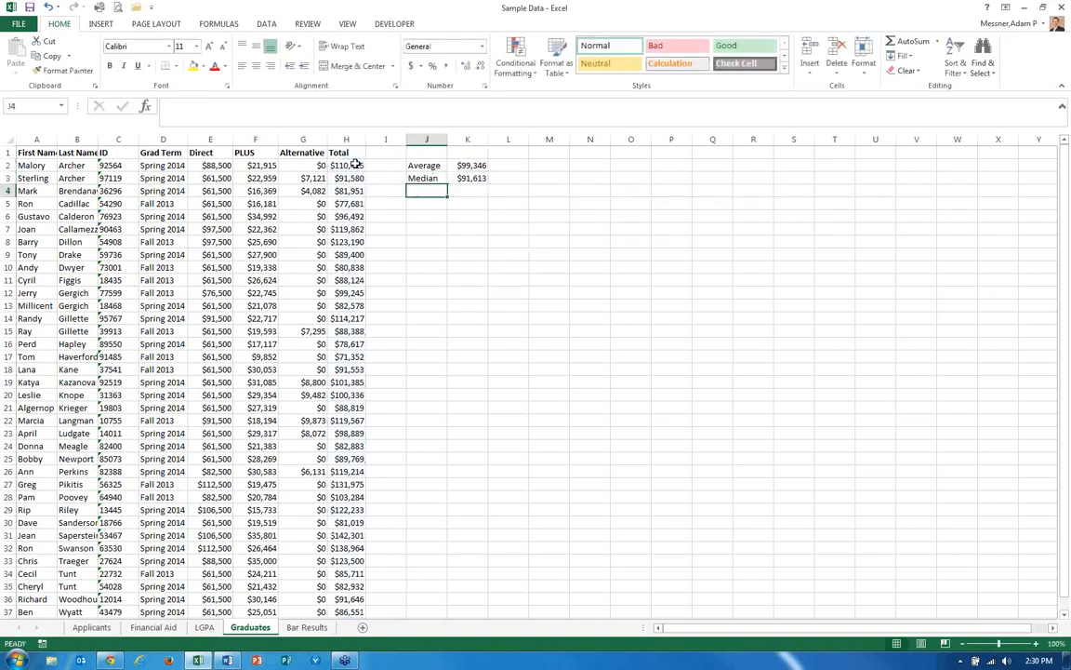
pyautogui.press('Up')
pyautogui.press('Right')
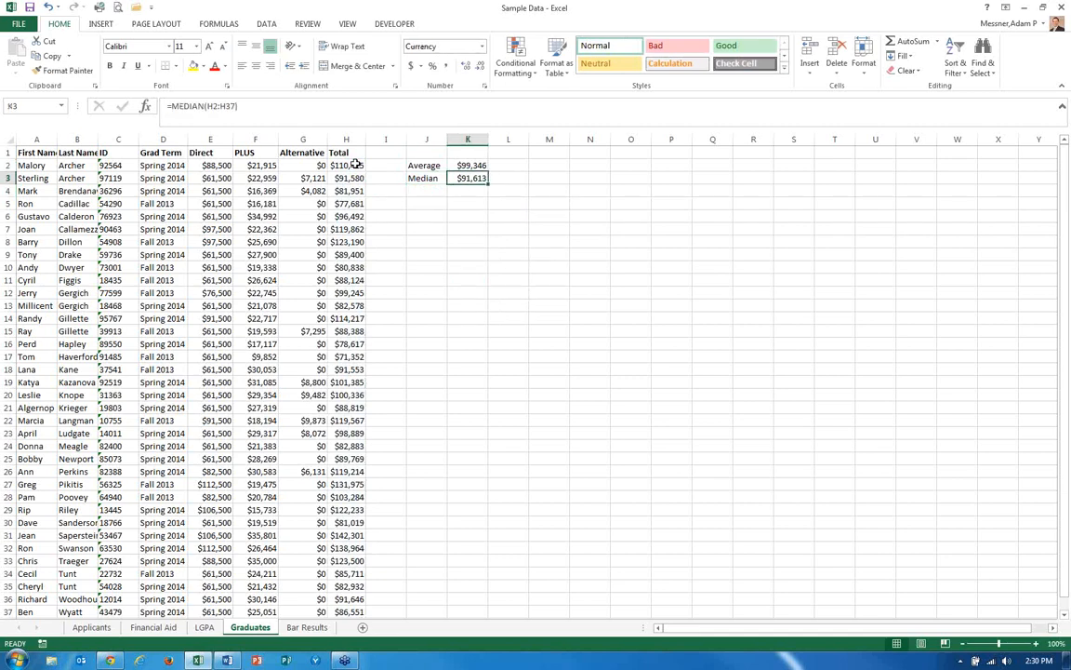
pyautogui.press('Left')
pyautogui.press('Down')
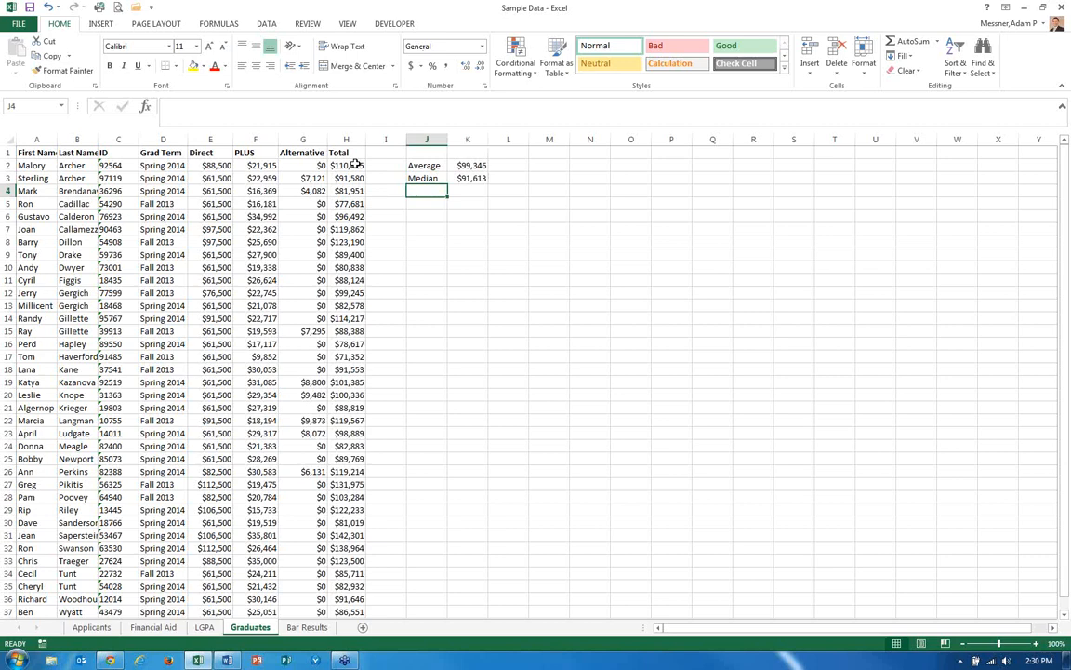
pyautogui.write('=perce')
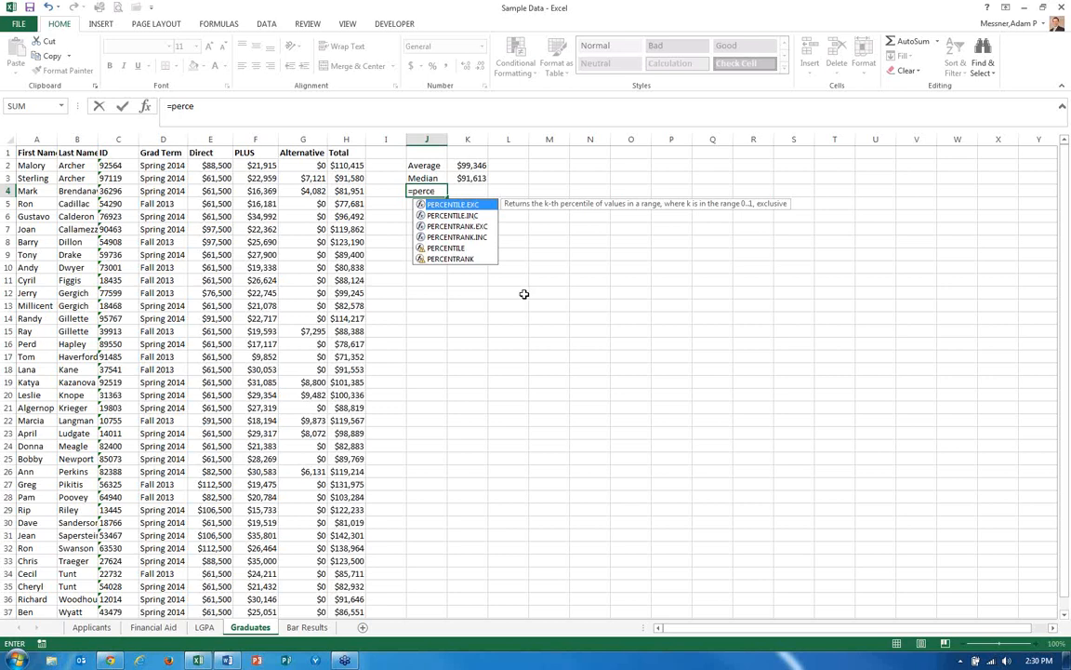
pyautogui.press('Tab')
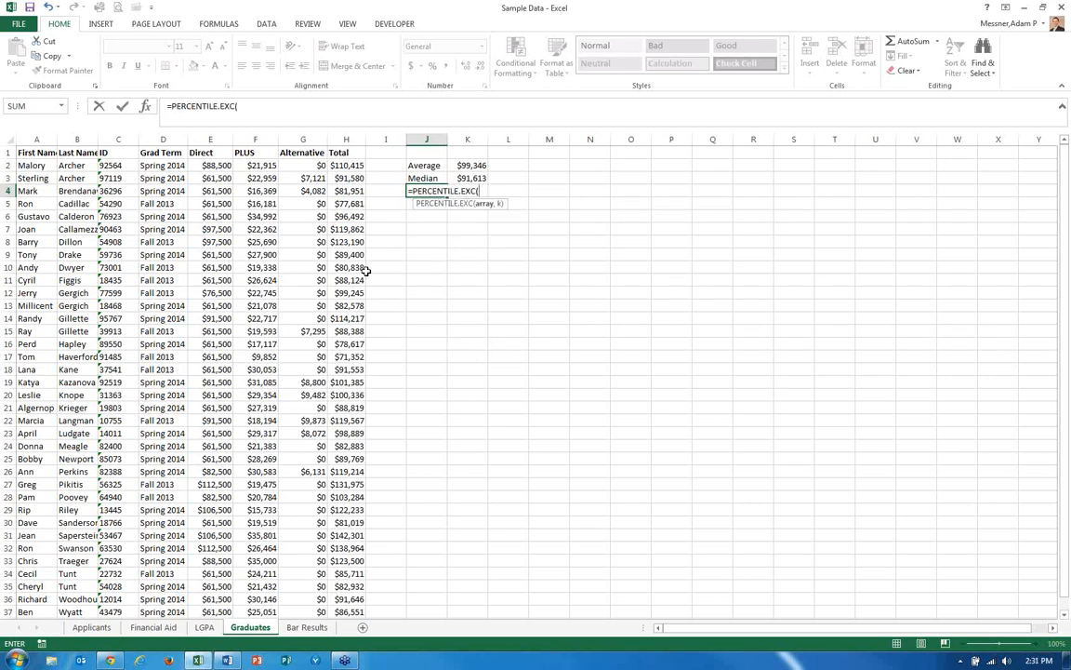
pyautogui.press('Escape')
# Enter =PERCENTILE.EXC(H2:H37,.25) in K4 for the 25th percentile of total aid.
pyautogui.press('Right')
pyautogui.write('=perce')
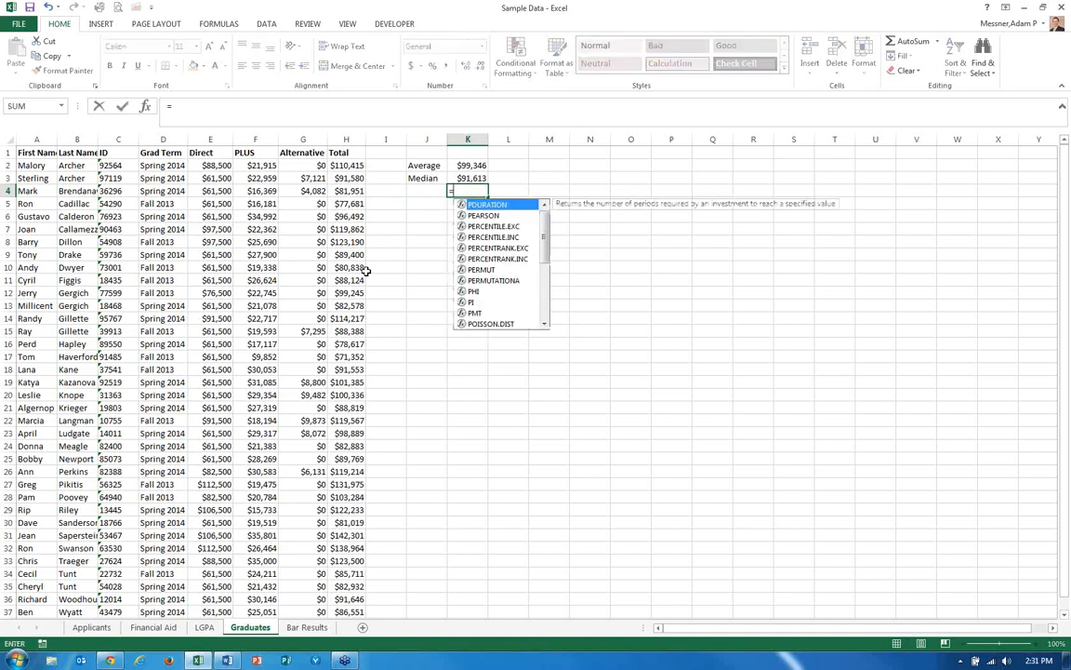
pyautogui.press('Tab')
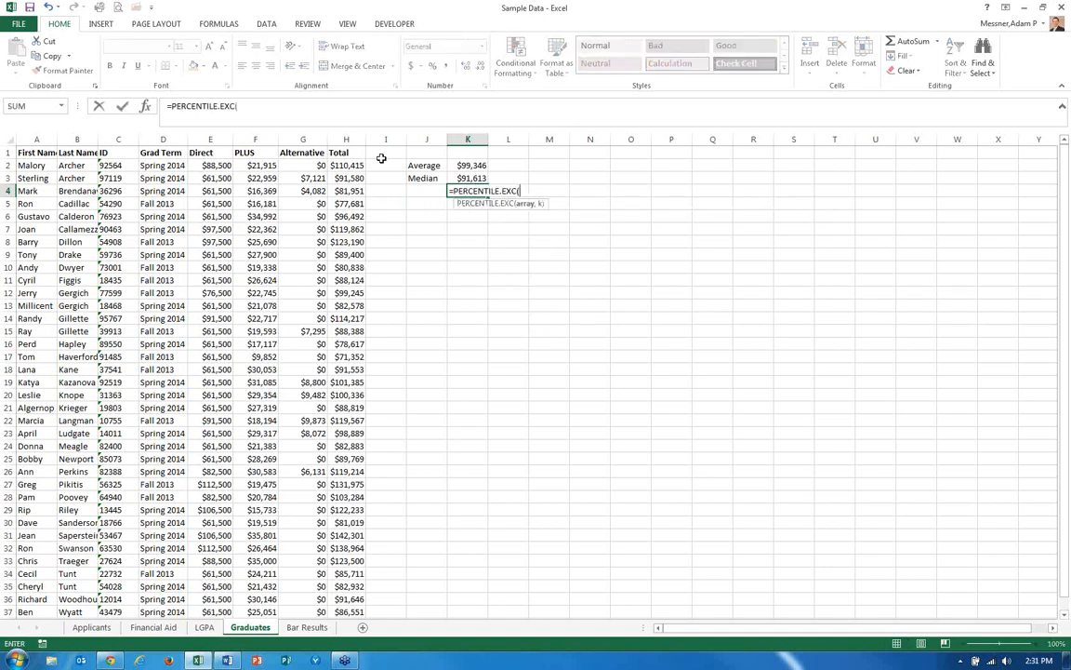
pyautogui.click(346, 166)
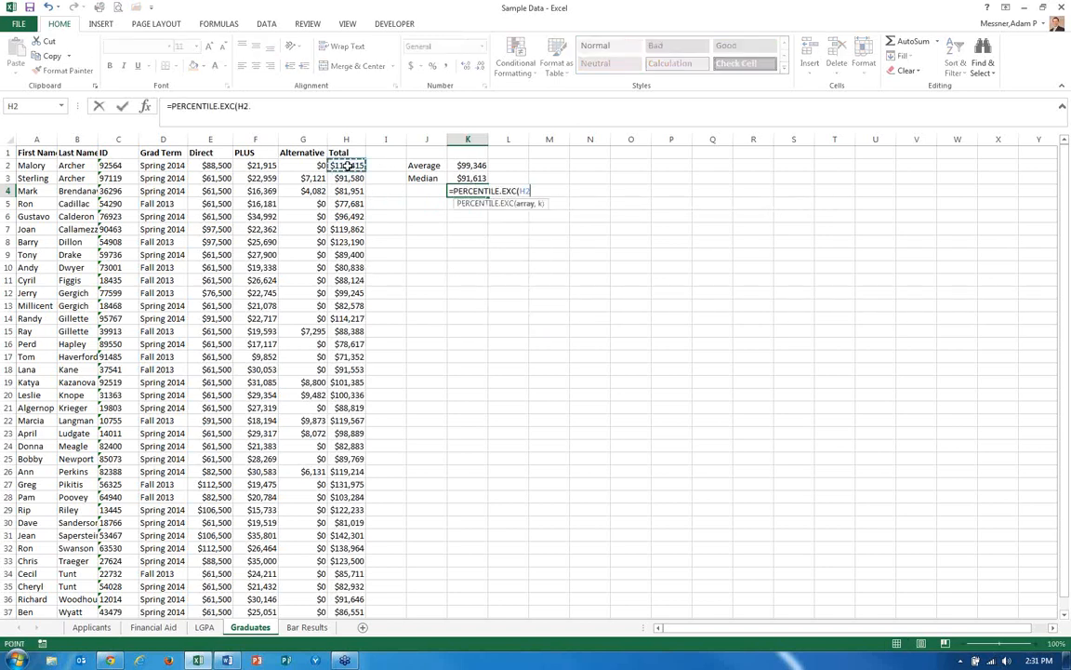
pyautogui.hotkey('ctrl', 'shift', 'Down')
pyautogui.write(',')
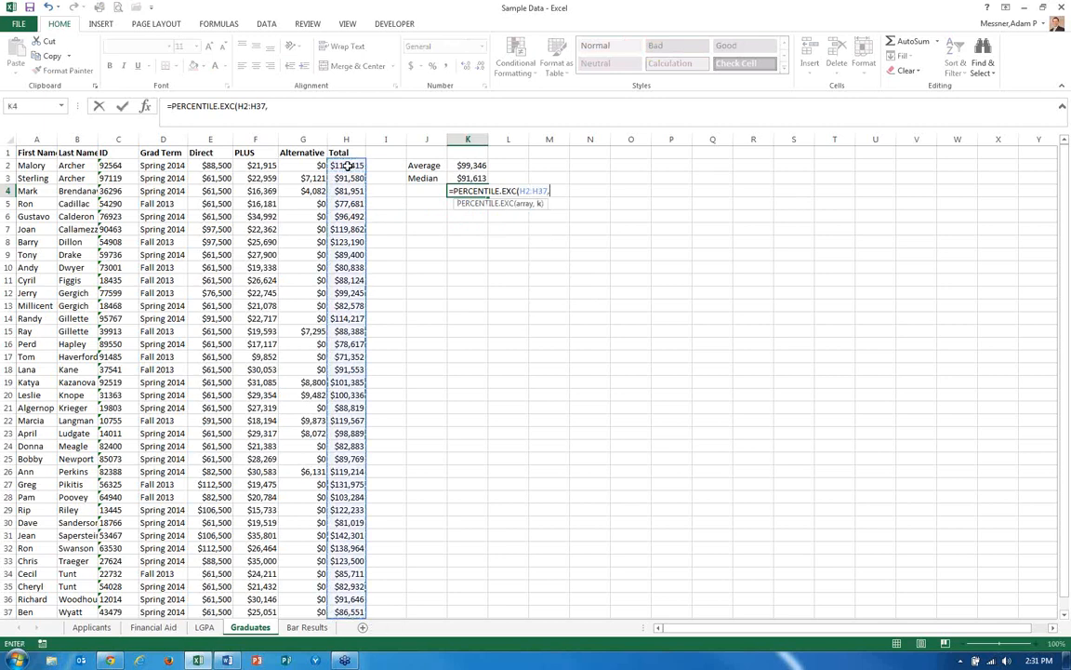
pyautogui.write('.25)')
pyautogui.press('Return')
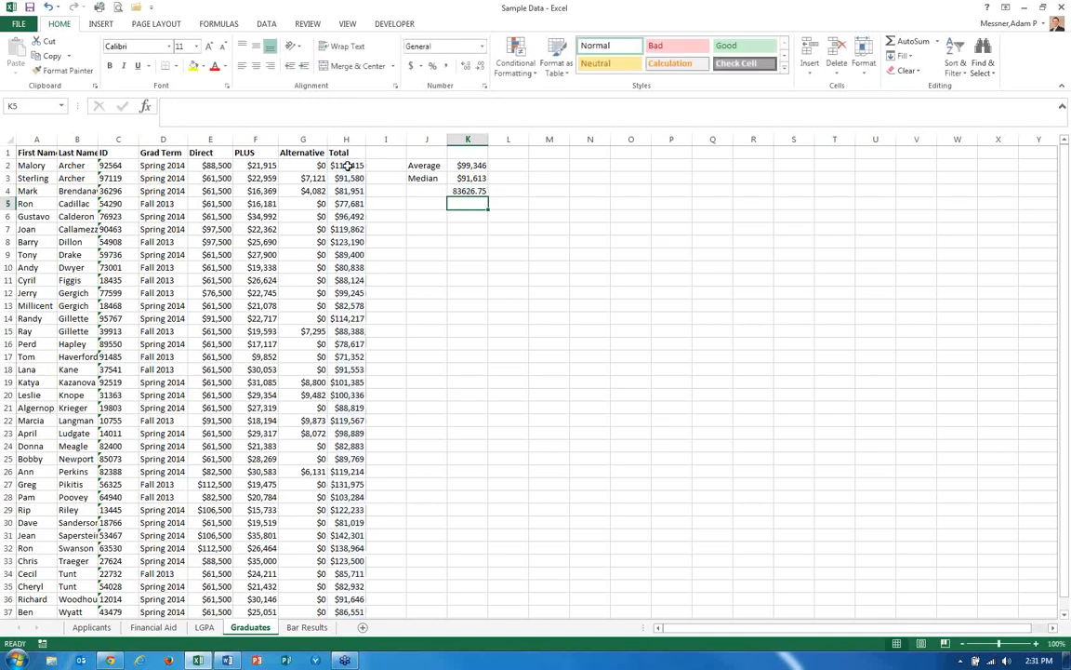
# Format K4 as Currency with no decimal places.
pyautogui.click(456, 191)
pyautogui.click(483, 47)
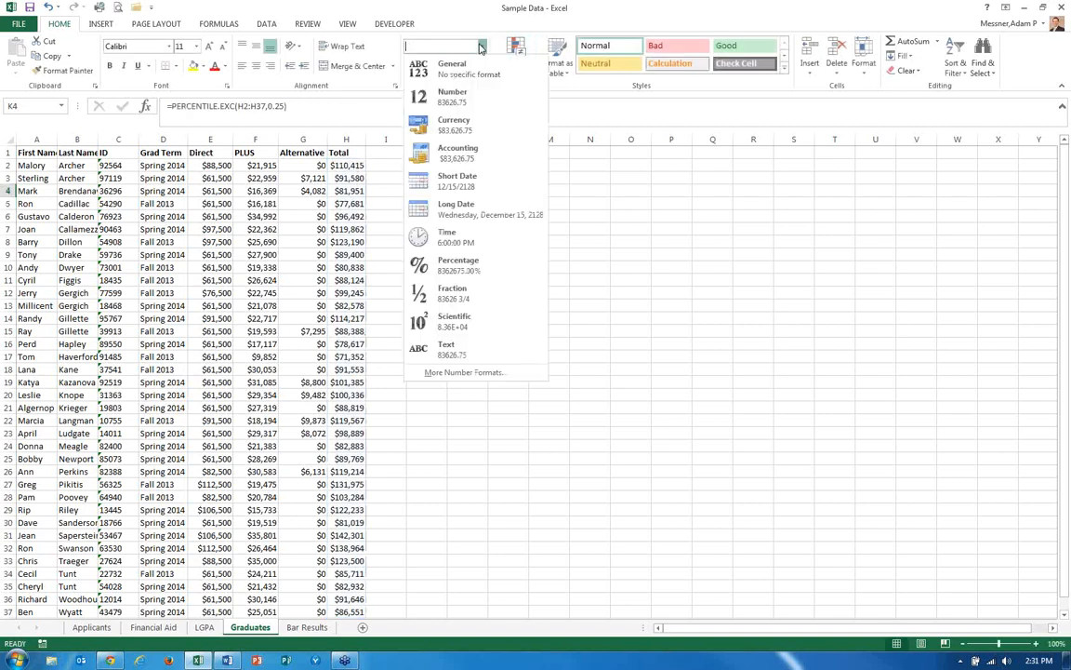
pyautogui.click(445, 127)
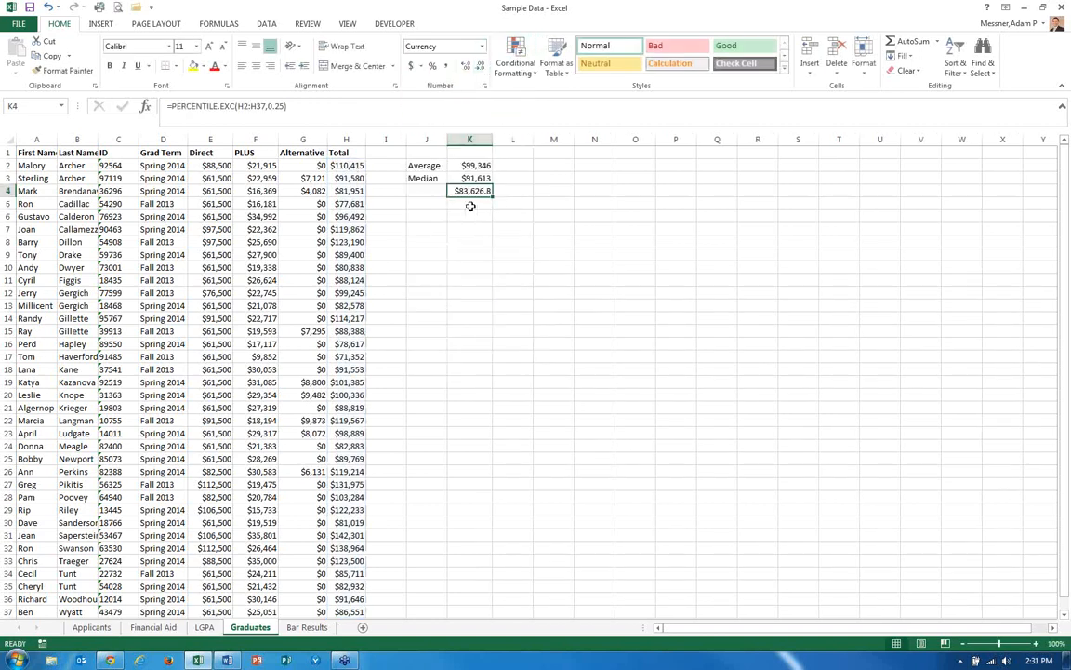
pyautogui.click(480, 68)
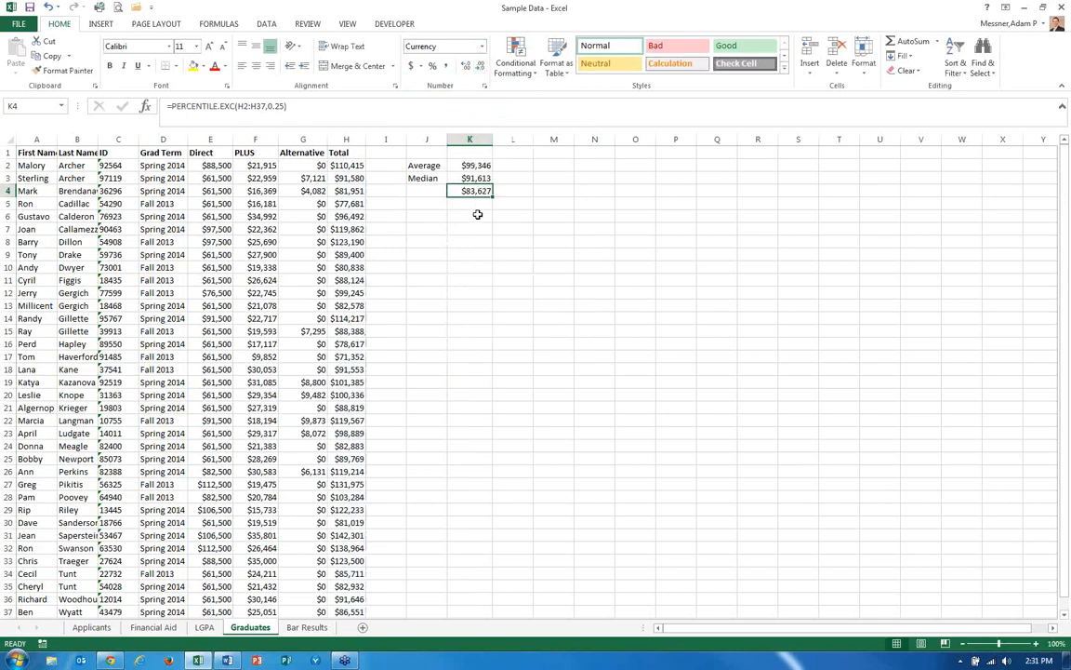
# Label J4 as 25th Percentile and J5 as 75th Percentile.
pyautogui.click(429, 192)
pyautogui.write('25th Percentile')
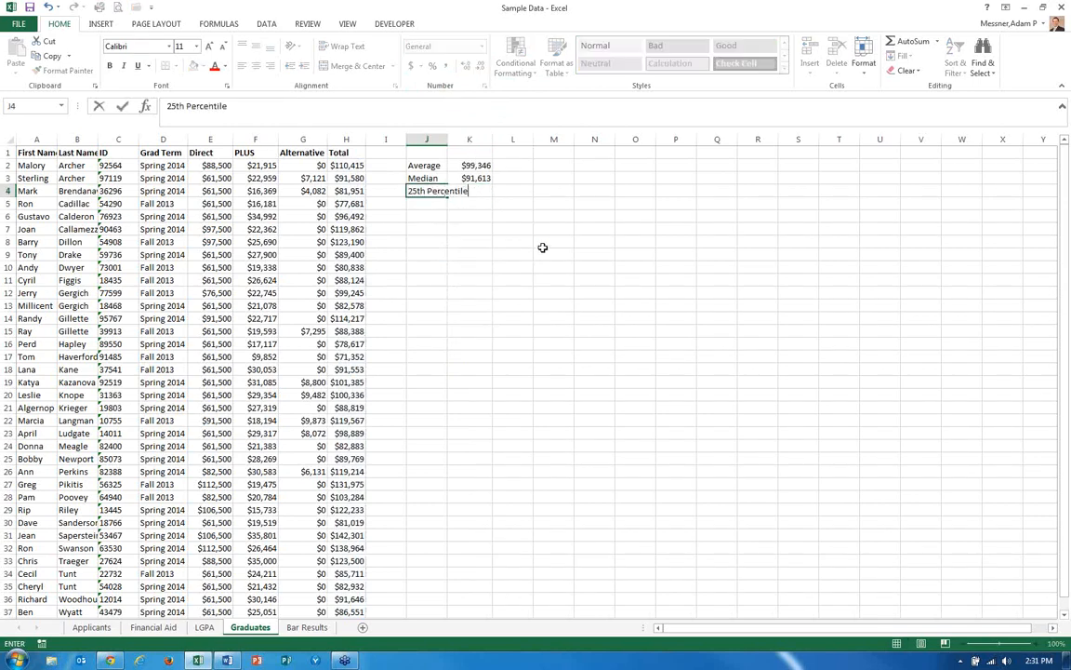
pyautogui.press('Return')
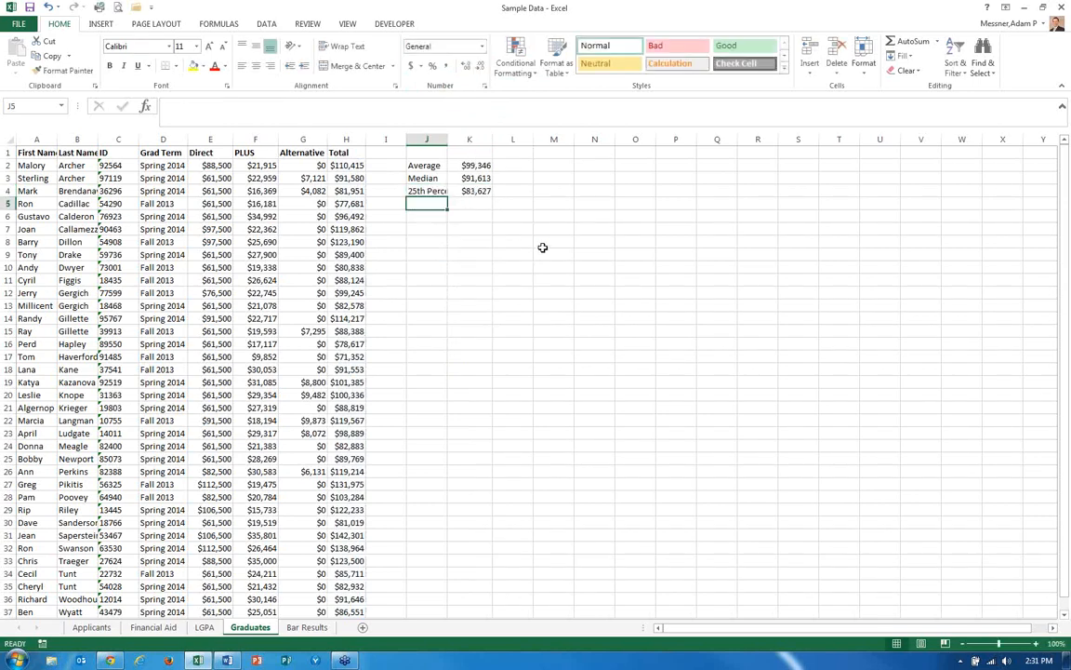
pyautogui.write('75th Percentile')
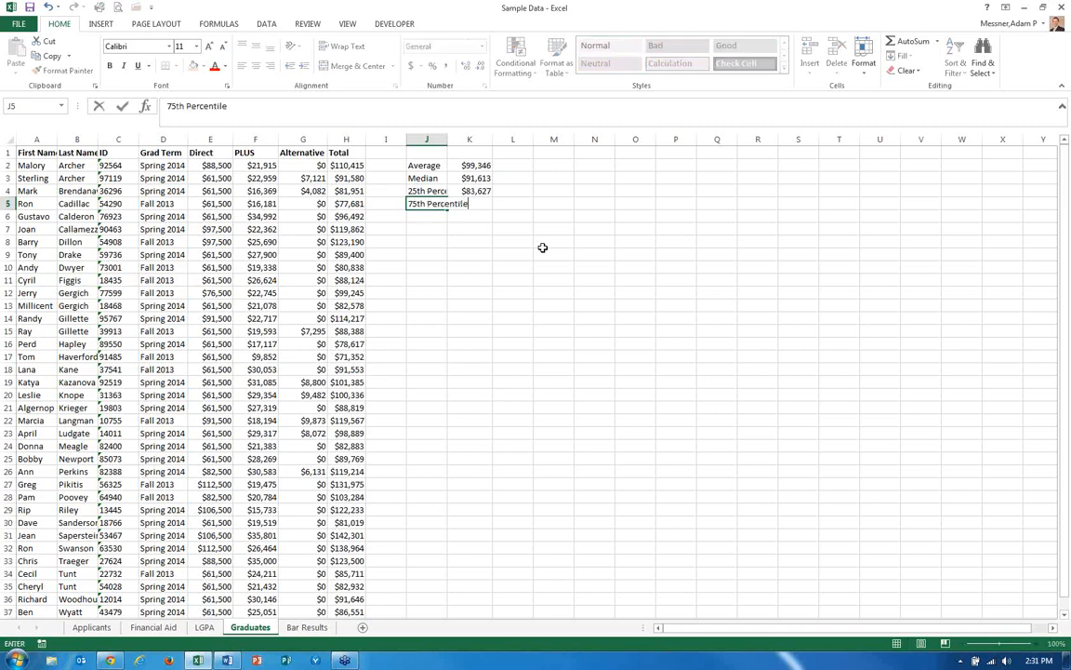
pyautogui.press('Tab')
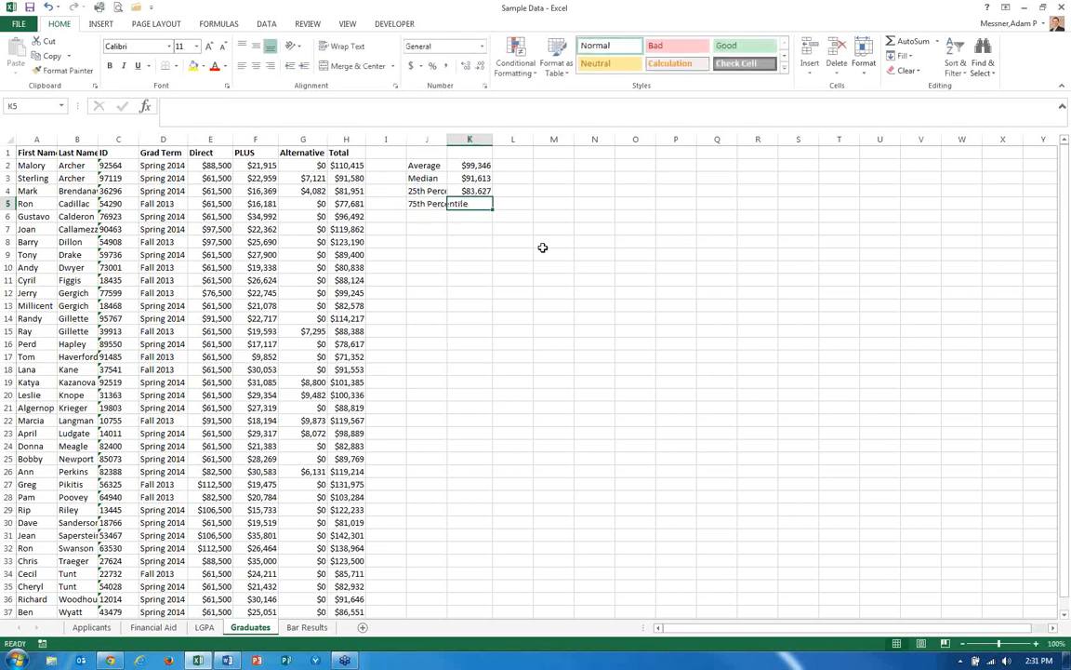
# Enter =PERCENTILE.EXC(H2:H37,0.75) in K5 for the 75th percentile of total aid.
pyautogui.write('=percent')
pyautogui.press('Tab')
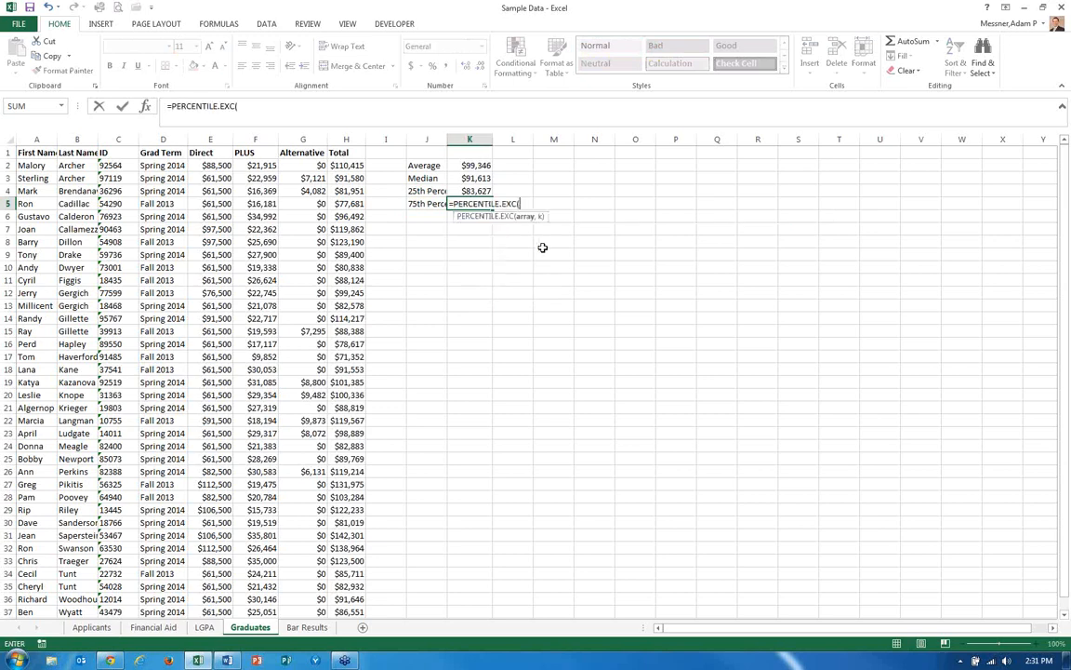
pyautogui.click(336, 166)
pyautogui.hotkey('ctrl', 'shift', 'Down')
pyautogui.write(',0.7')
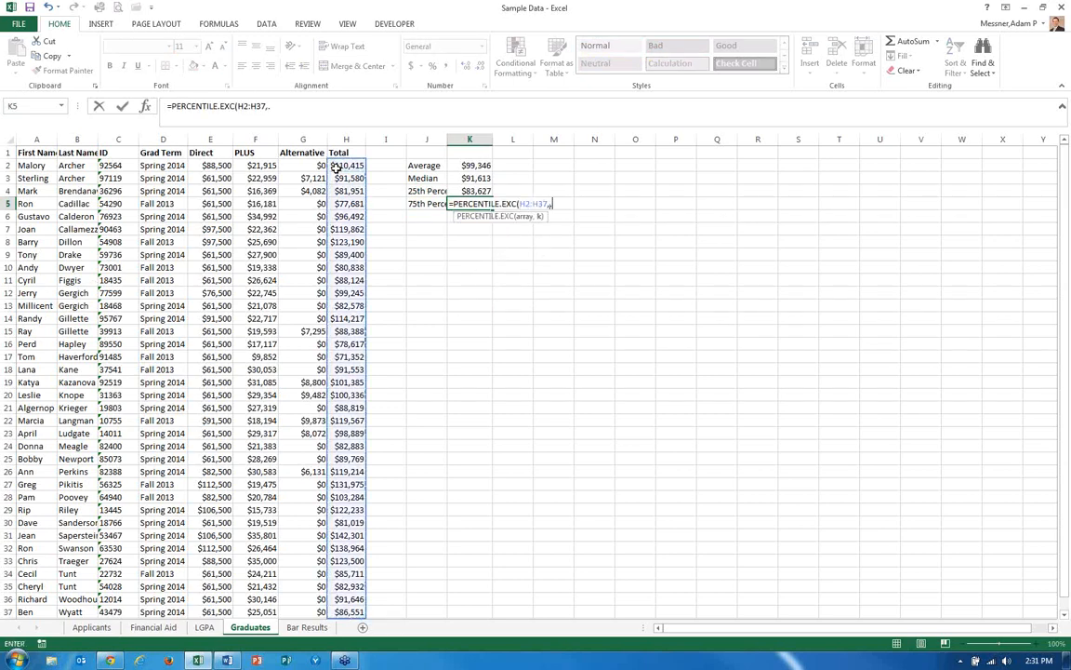
pyautogui.write('5)')
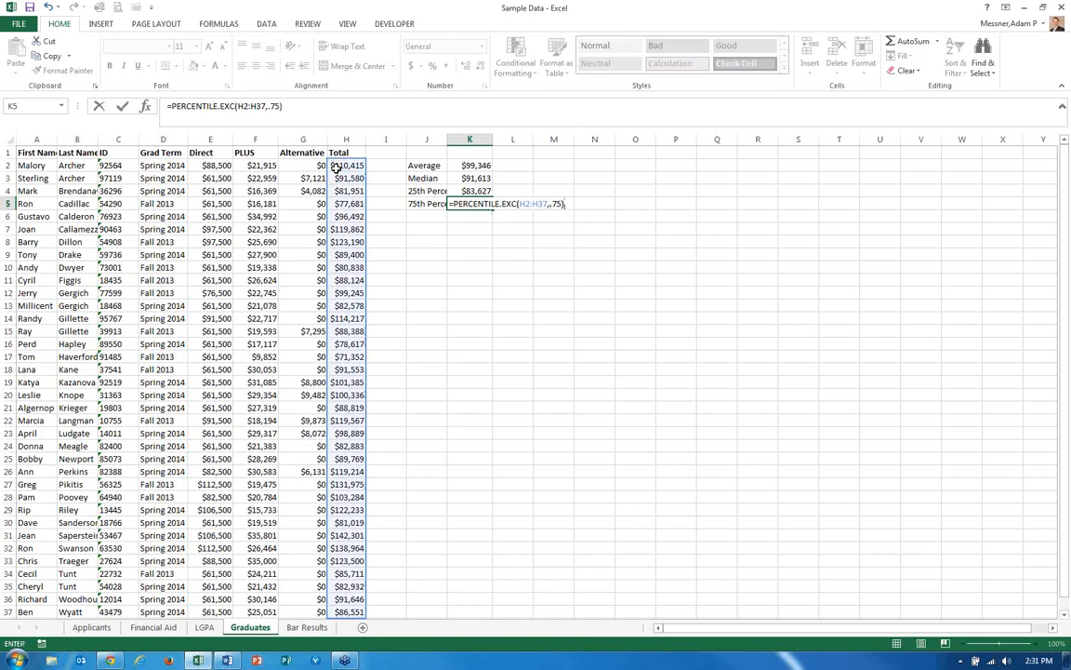
pyautogui.hotkey('ctrl', 'Return')
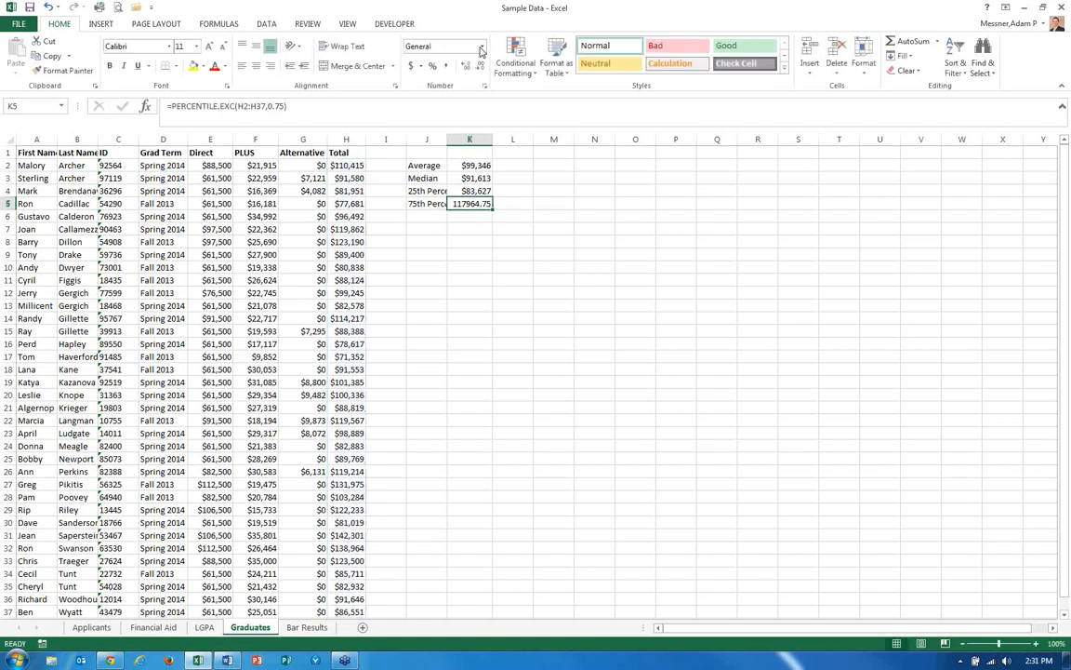
# Copy K4's currency format onto K5 with the Format Painter.
pyautogui.click(74, 71)
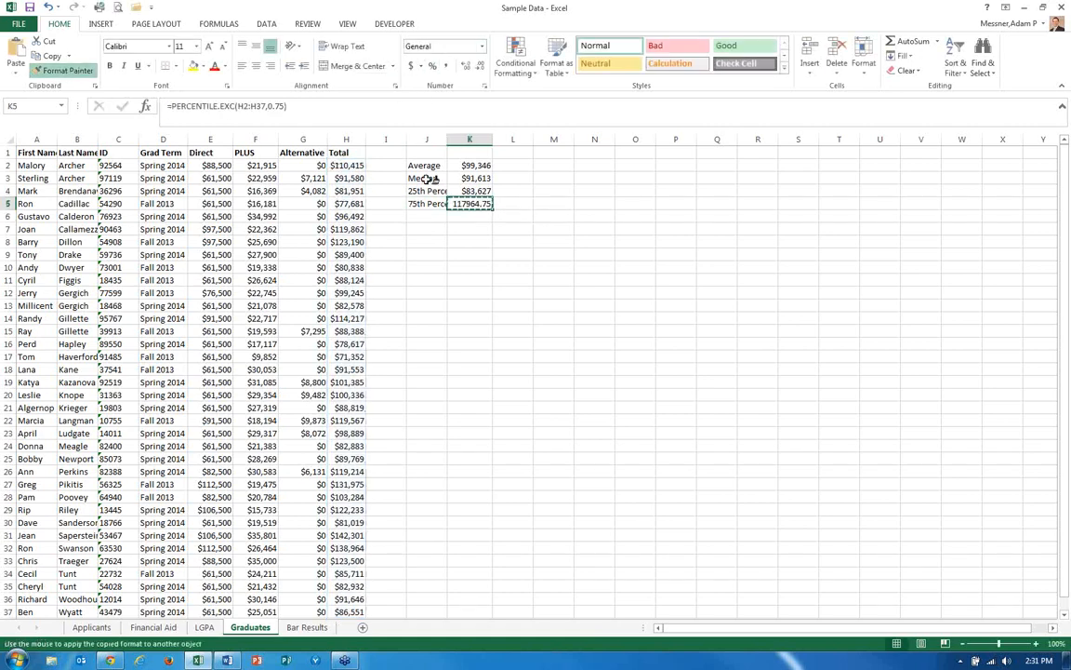
pyautogui.click(473, 191)
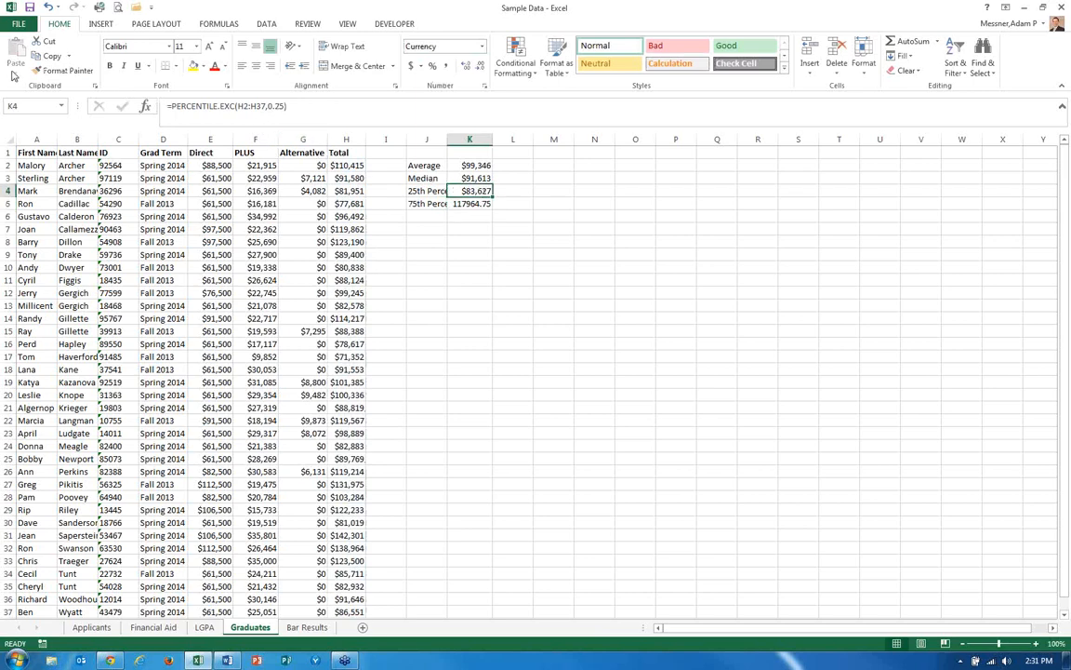
pyautogui.click(63, 70)
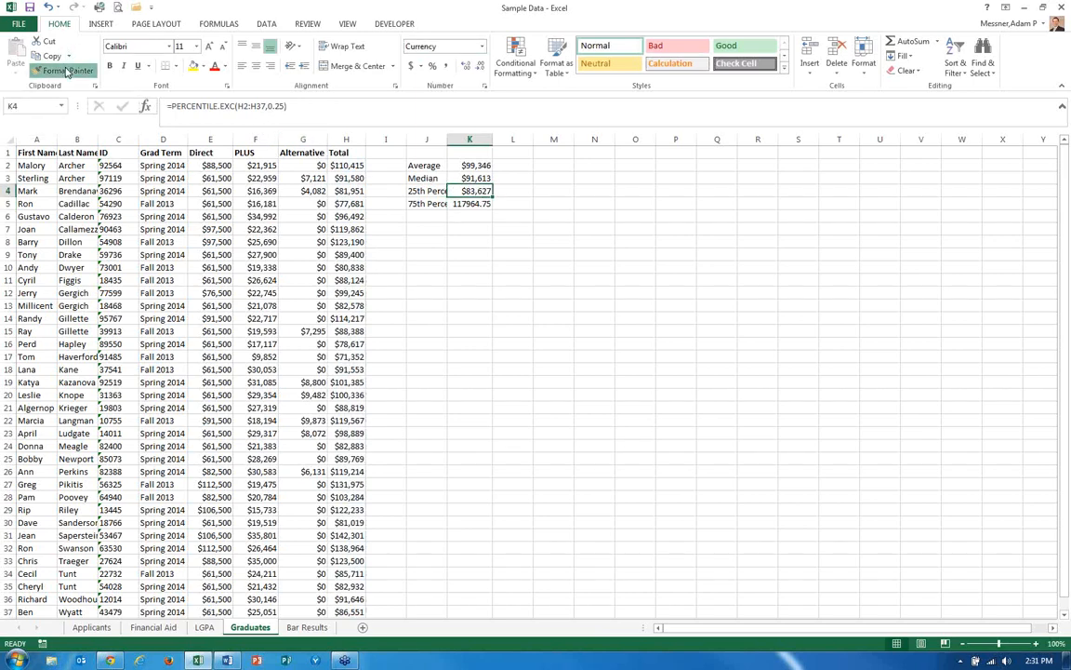
pyautogui.click(455, 204)
pyautogui.press('Return')
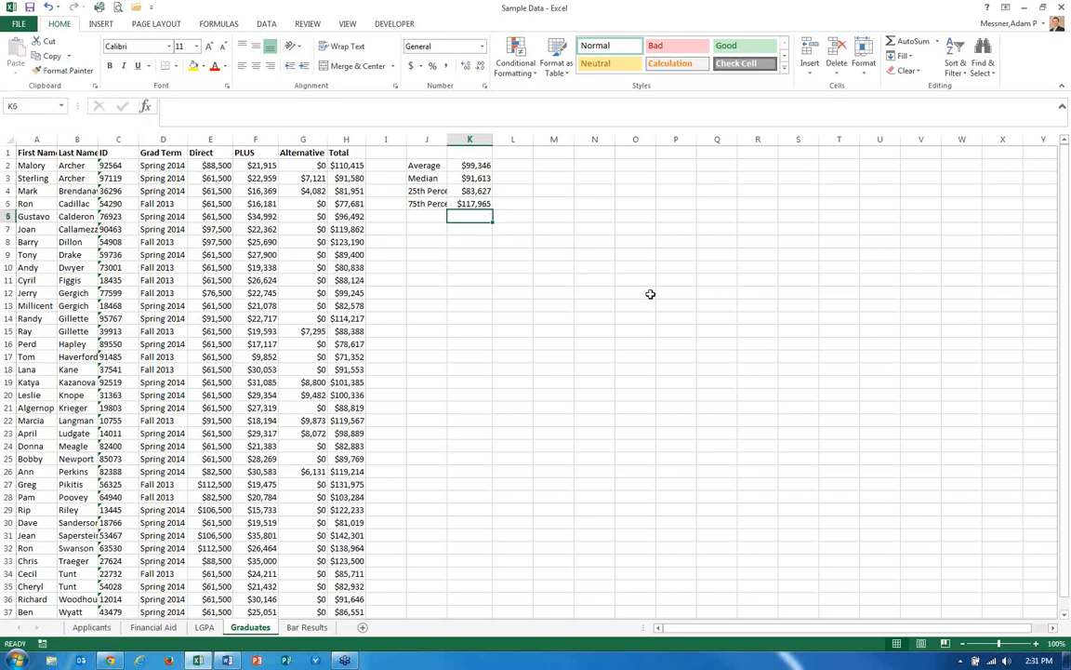
# Autofit column J so the statistic labels show in full.
pyautogui.doubleClick(448, 140)
pyautogui.click(443, 203)
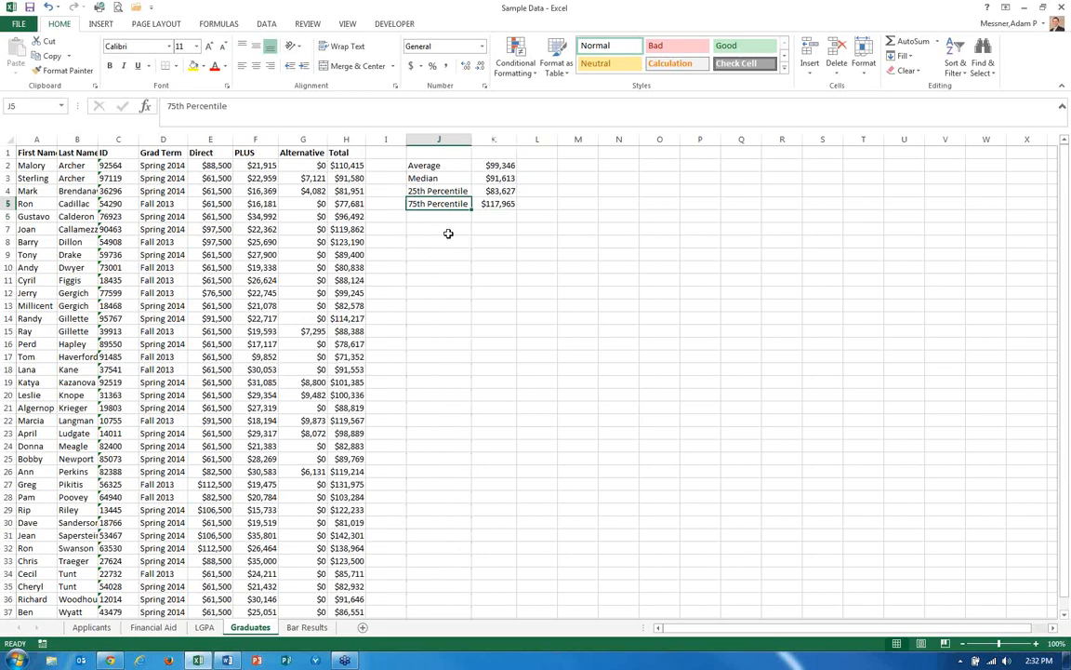
# Switch to the Applicants sheet and select cell K1, next to the LGPA column.
pyautogui.hotkey('ctrl', 'pageup')
pyautogui.hotkey('ctrl', 'pageup')
pyautogui.hotkey('ctrl', 'pageup')
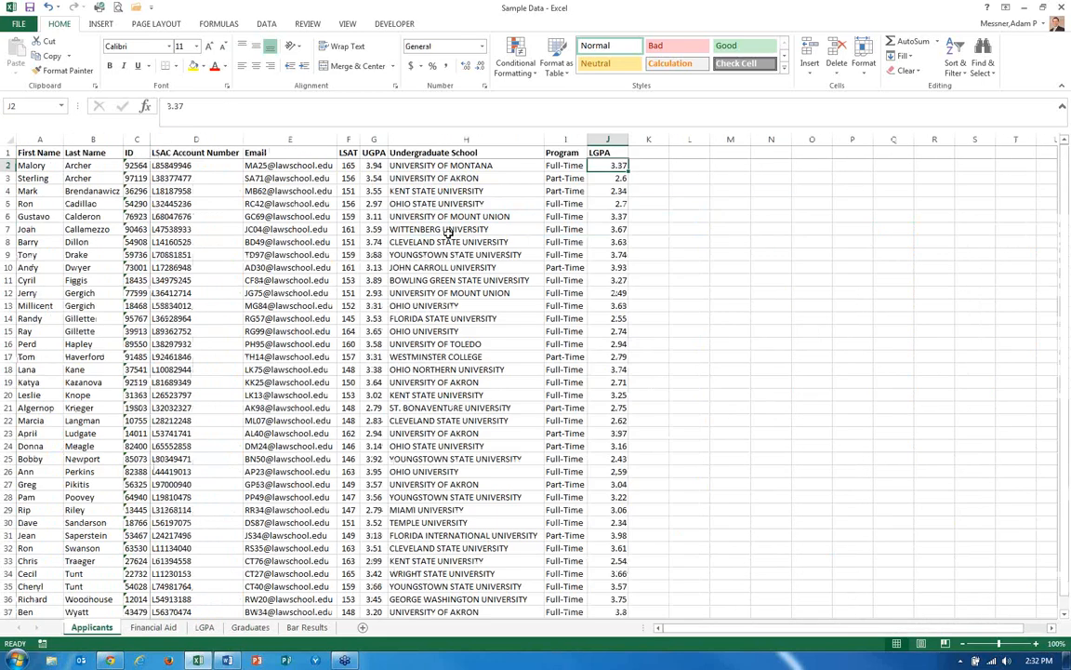
pyautogui.press('Up')
pyautogui.press('Right')
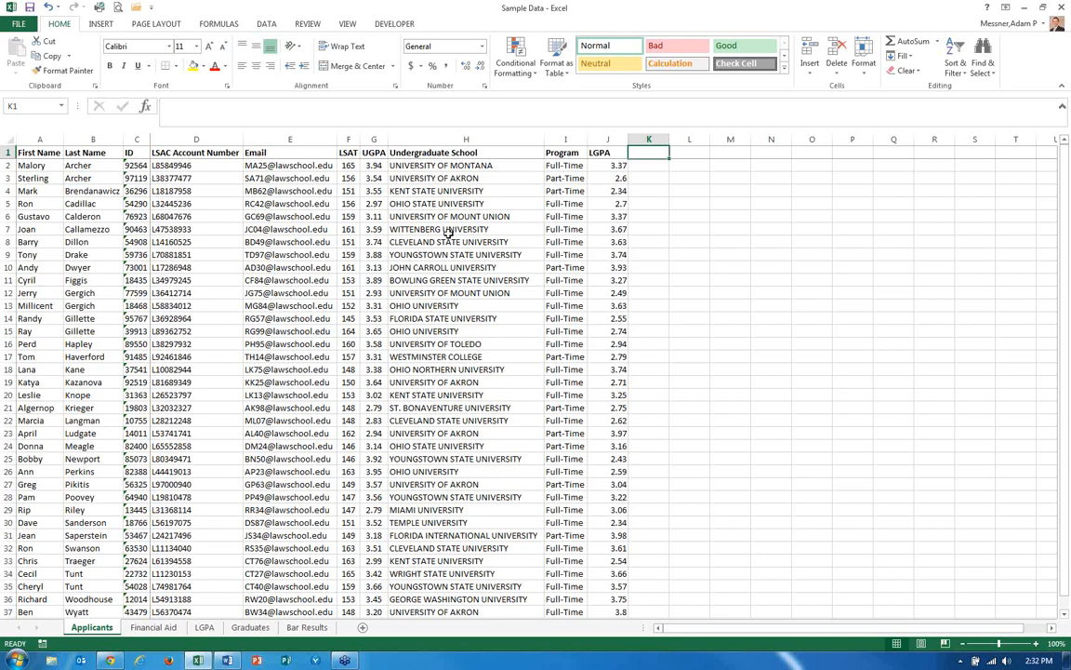
# Enter the header "Bar Result" in K1 of the Applicants sheet.
pyautogui.write('Bar REsul')
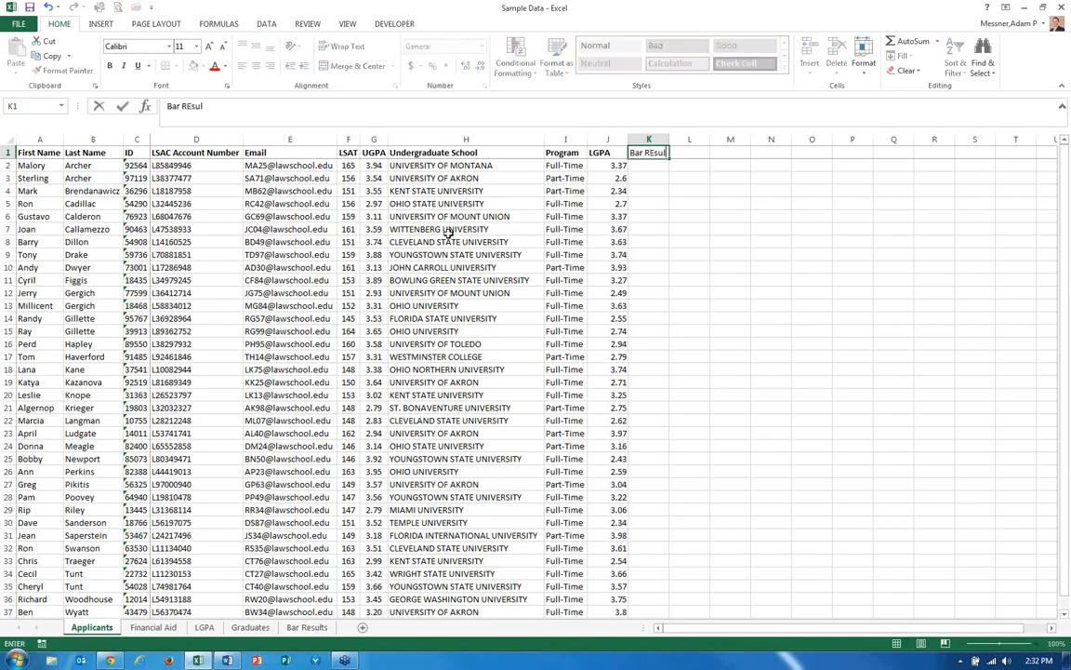
pyautogui.press('BackSpace')
pyautogui.press('BackSpace')
pyautogui.press('BackSpace')
pyautogui.press('BackSpace')
pyautogui.write('esult')
pyautogui.press('Return')
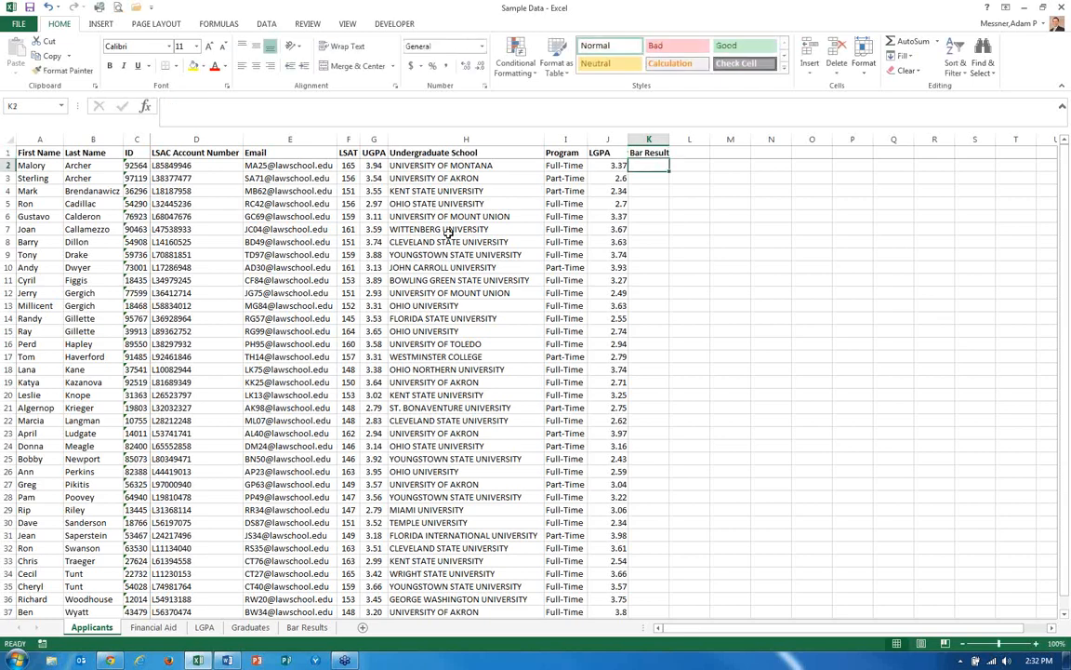
# Examine the Name and Result columns on the Bar Results sheet and compare them with the Applicants sheet.
pyautogui.hotkey('ctrl', 'pagedown')
pyautogui.hotkey('ctrl', 'pagedown')
pyautogui.hotkey('ctrl', 'pagedown')
pyautogui.hotkey('ctrl', 'pagedown')
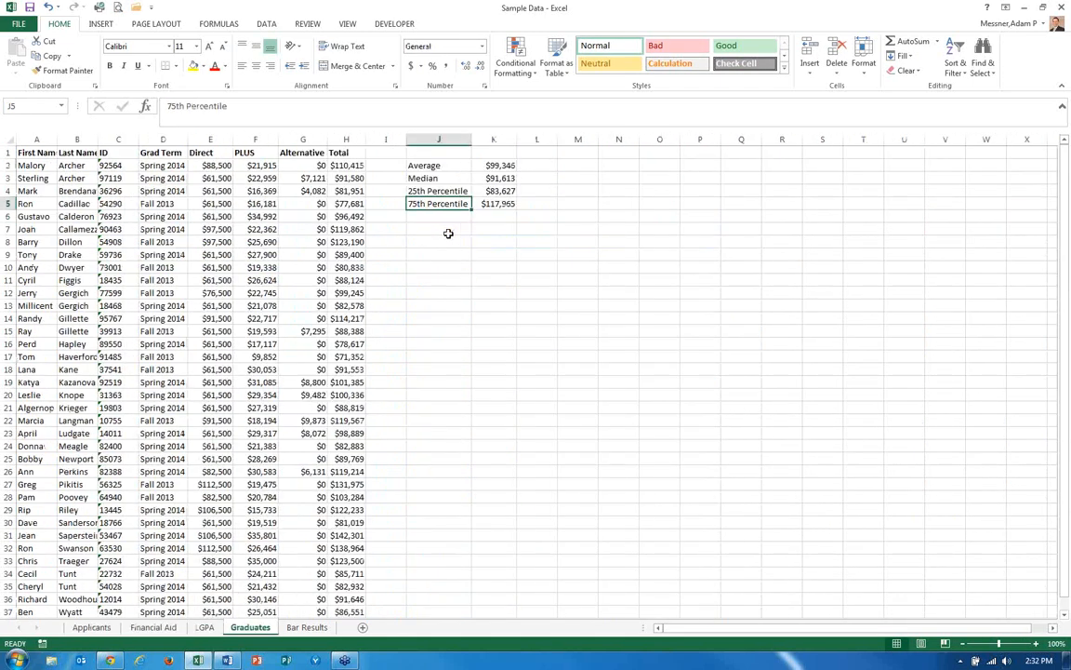
pyautogui.press('Up')
pyautogui.press('Up')
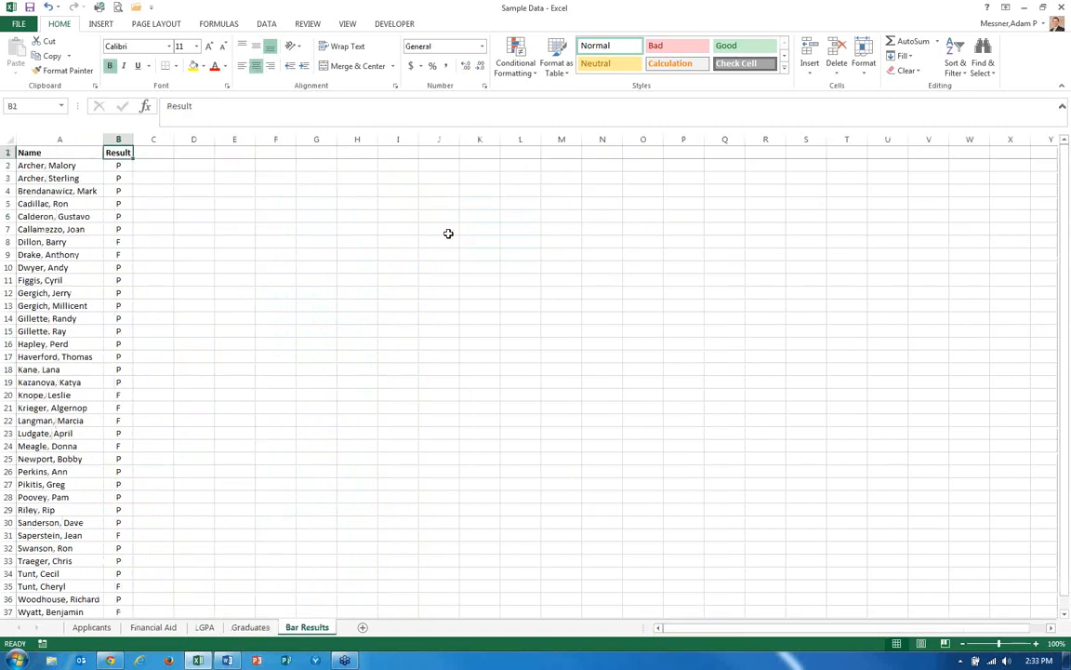
pyautogui.press('Down')
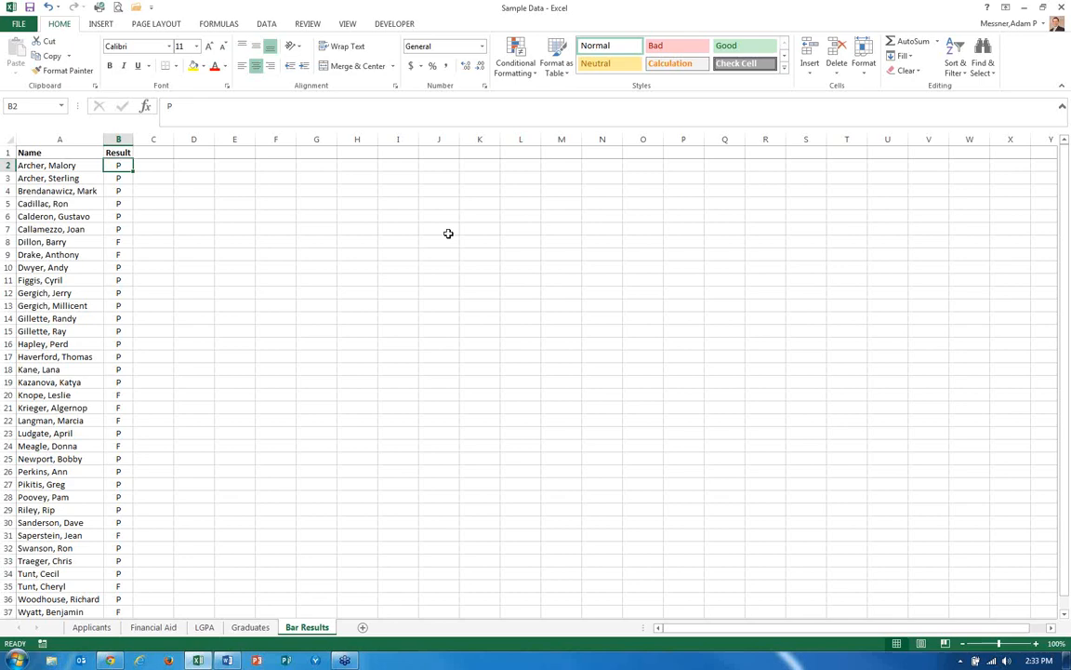
pyautogui.hotkey('ctrl', 'pageup')
pyautogui.hotkey('ctrl', 'pageup')
pyautogui.hotkey('ctrl', 'pageup')
pyautogui.hotkey('ctrl', 'pageup')
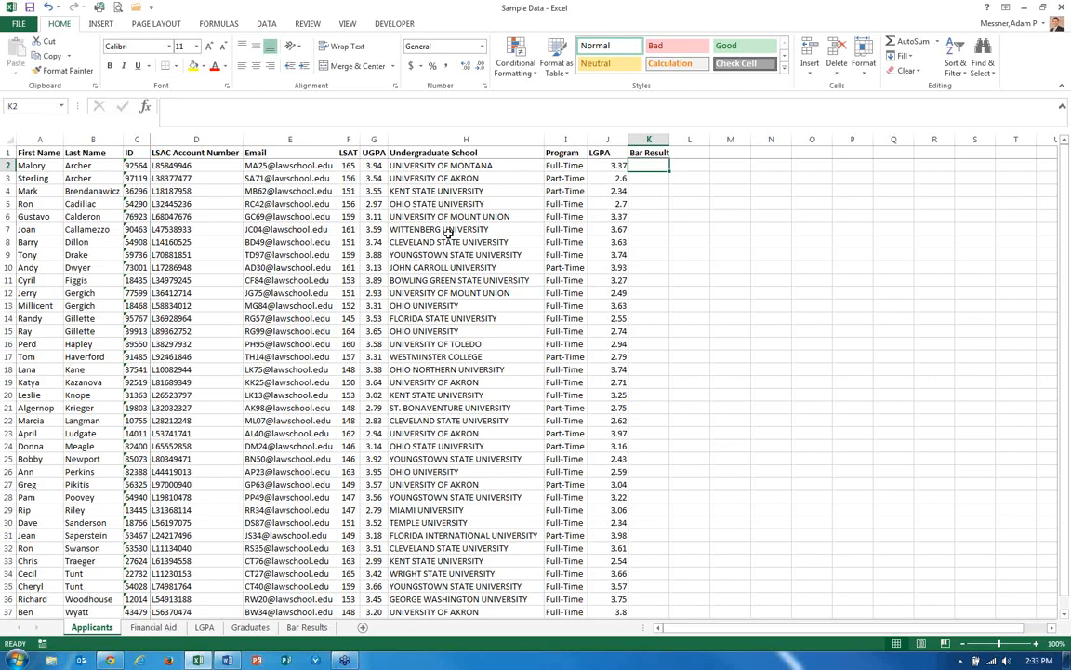
pyautogui.hotkey('ctrl', 'pagedown')
pyautogui.hotkey('ctrl', 'pagedown')
pyautogui.hotkey('ctrl', 'pagedown')
pyautogui.hotkey('ctrl', 'pagedown')
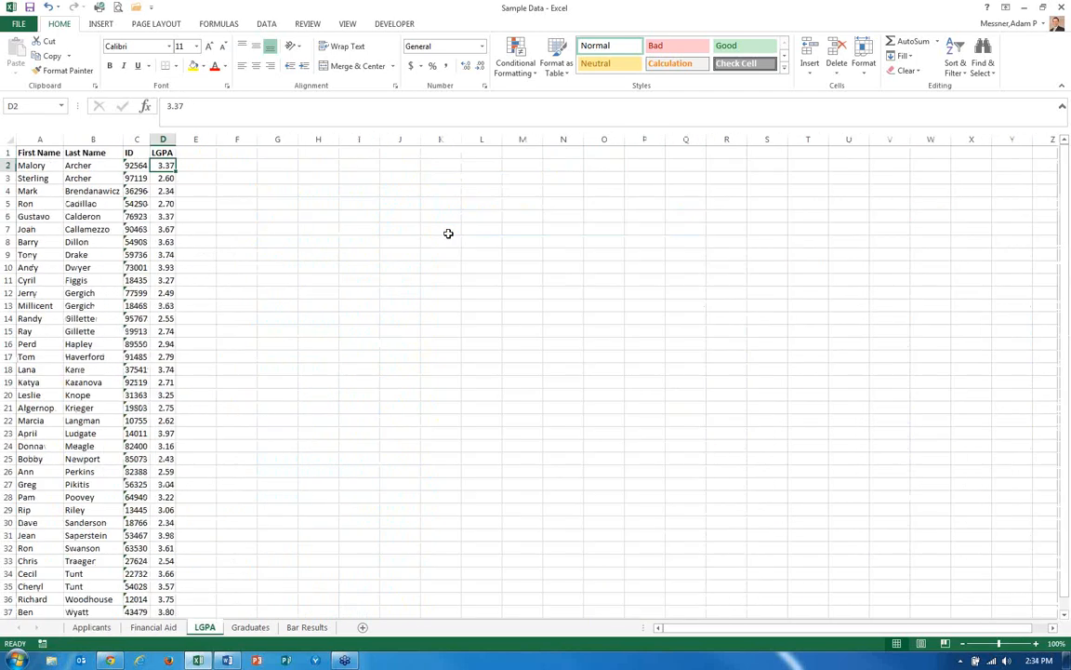
pyautogui.press('Left')
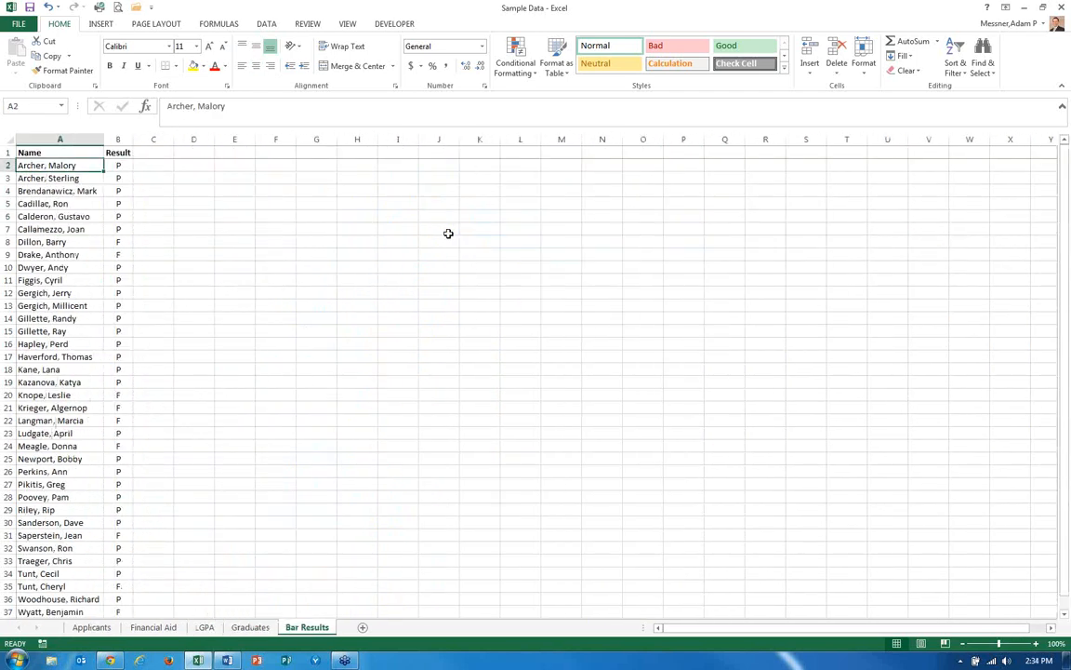
pyautogui.press('Up')
pyautogui.press('Down')
pyautogui.hotkey('ctrl', 'pageup')
pyautogui.hotkey('ctrl', 'pageup')
pyautogui.hotkey('ctrl', 'pageup')
pyautogui.hotkey('ctrl', 'pageup')
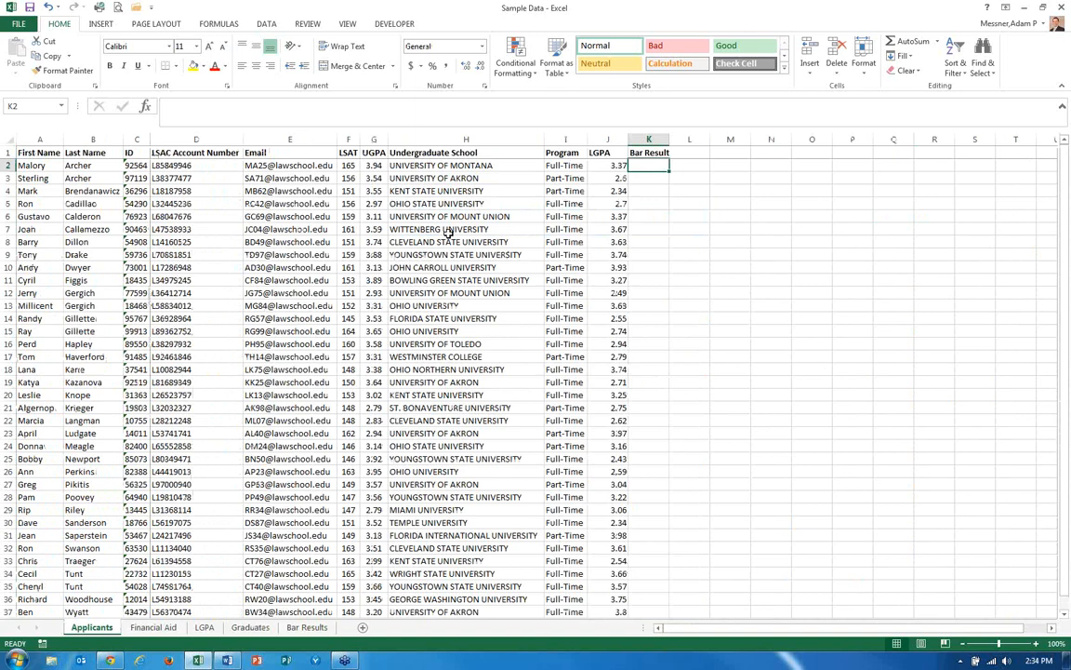
# Enter the header "Name" in L1, next to the Bar Result column.
pyautogui.press('Right')
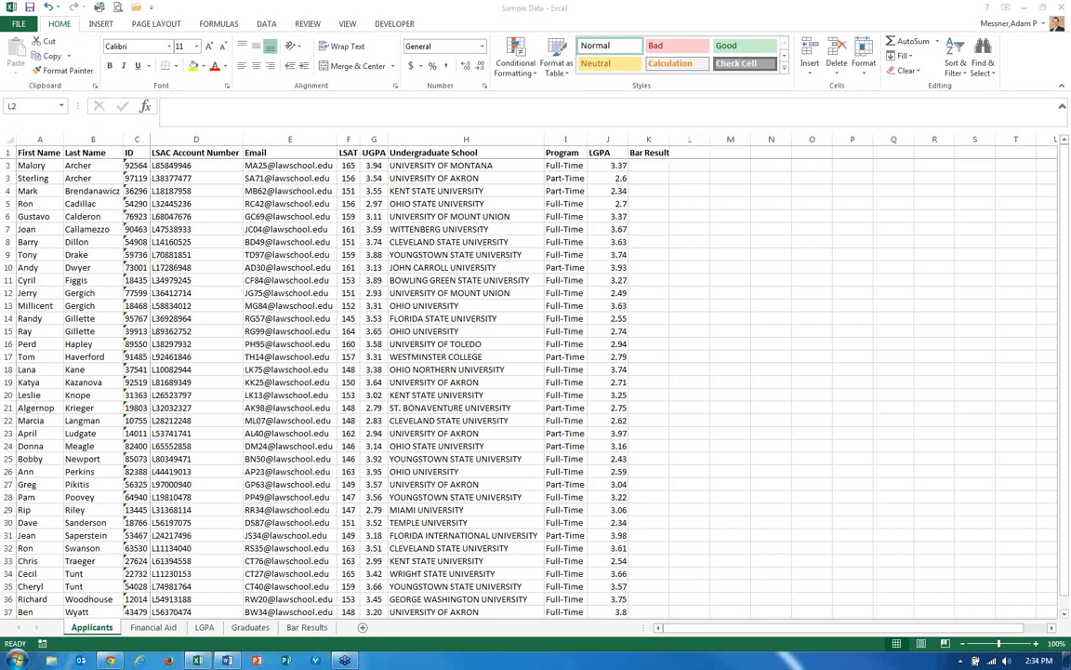
pyautogui.press('capslock')
pyautogui.press('capslock')
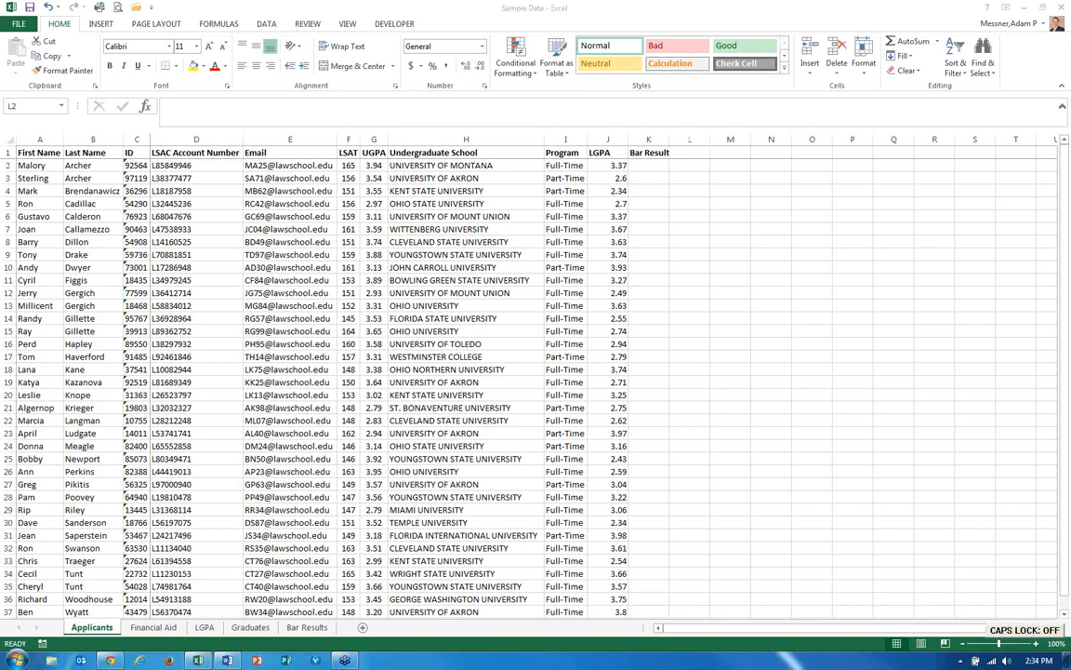
pyautogui.click(694, 155)
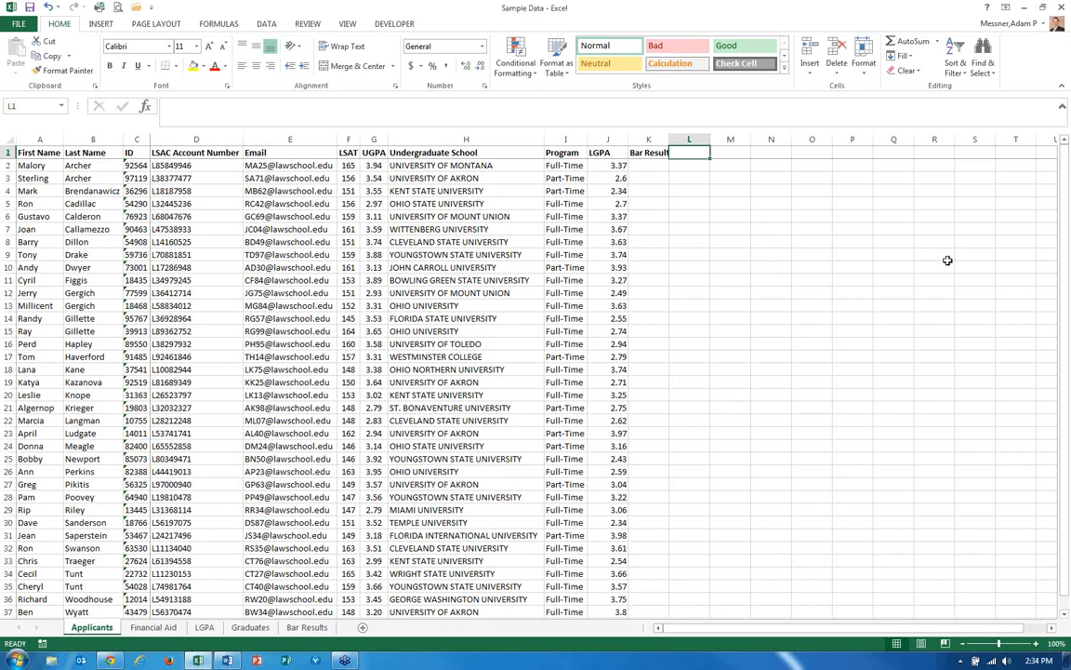
pyautogui.write('Name')
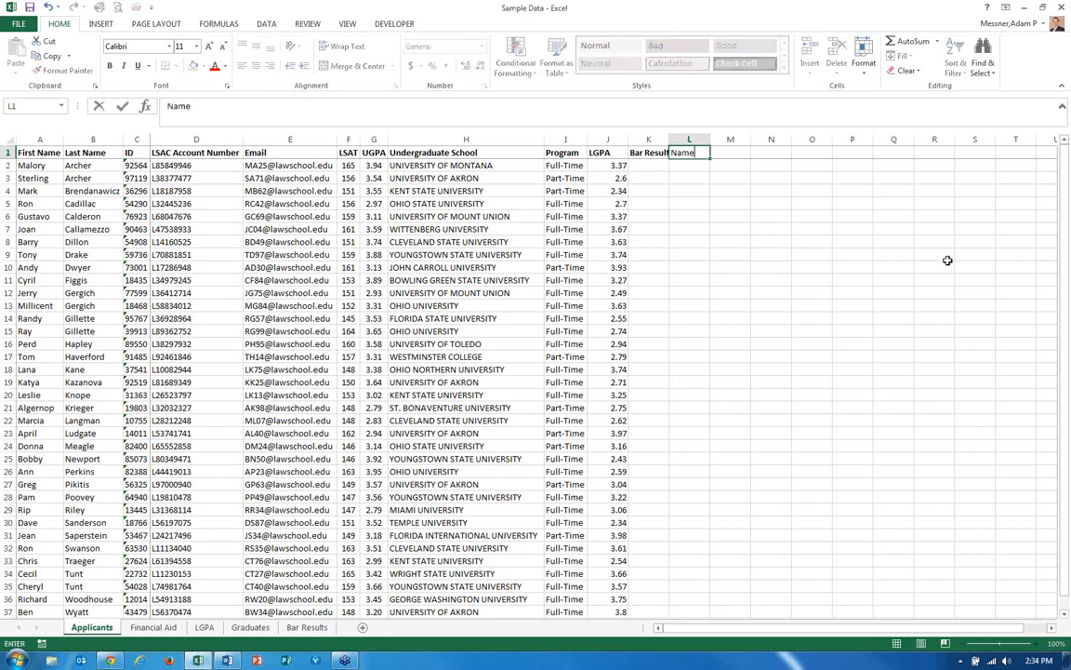
pyautogui.press('Return')
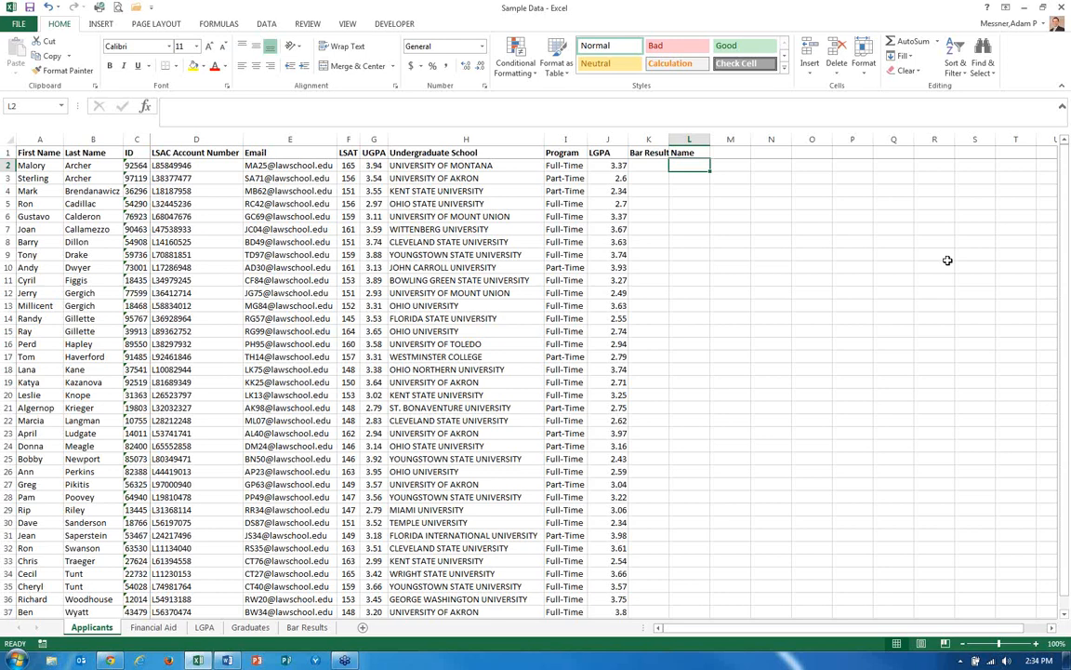
# Enter =CONCATENATE(B2,A2) in L2 to join the last and first name.
pyautogui.write('=')
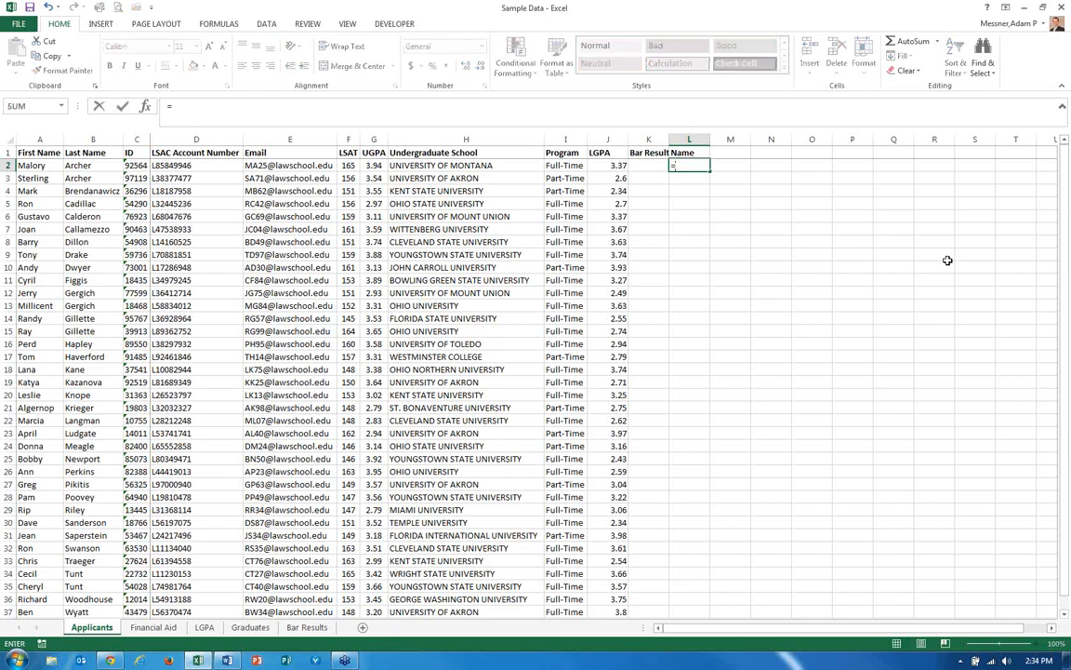
pyautogui.write('con')
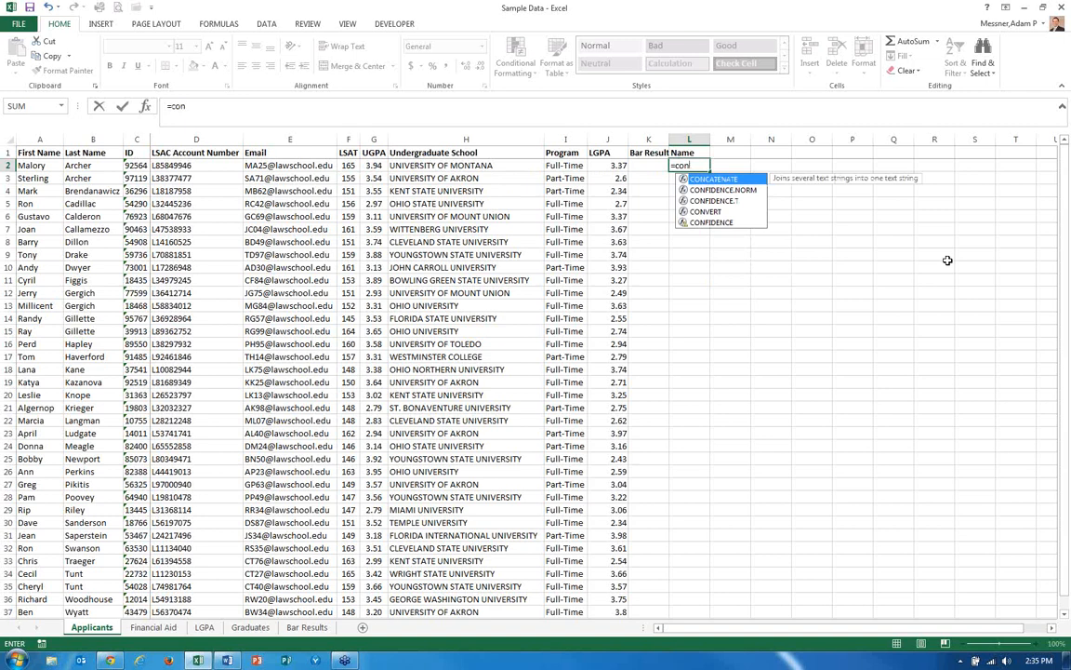
pyautogui.press('Tab')
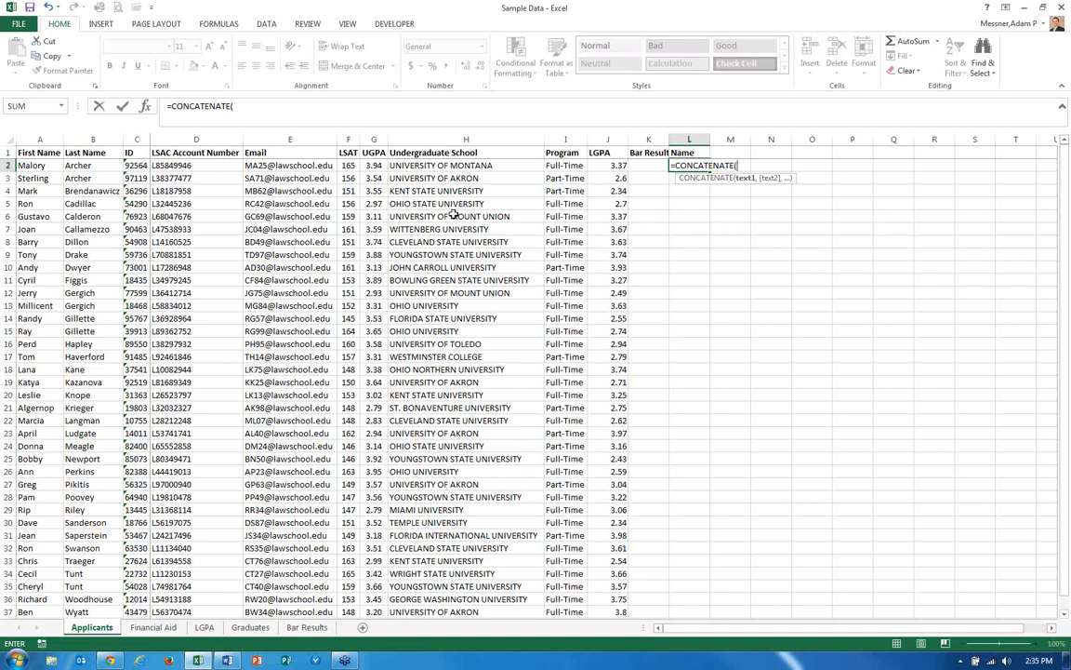
pyautogui.click(89, 166)
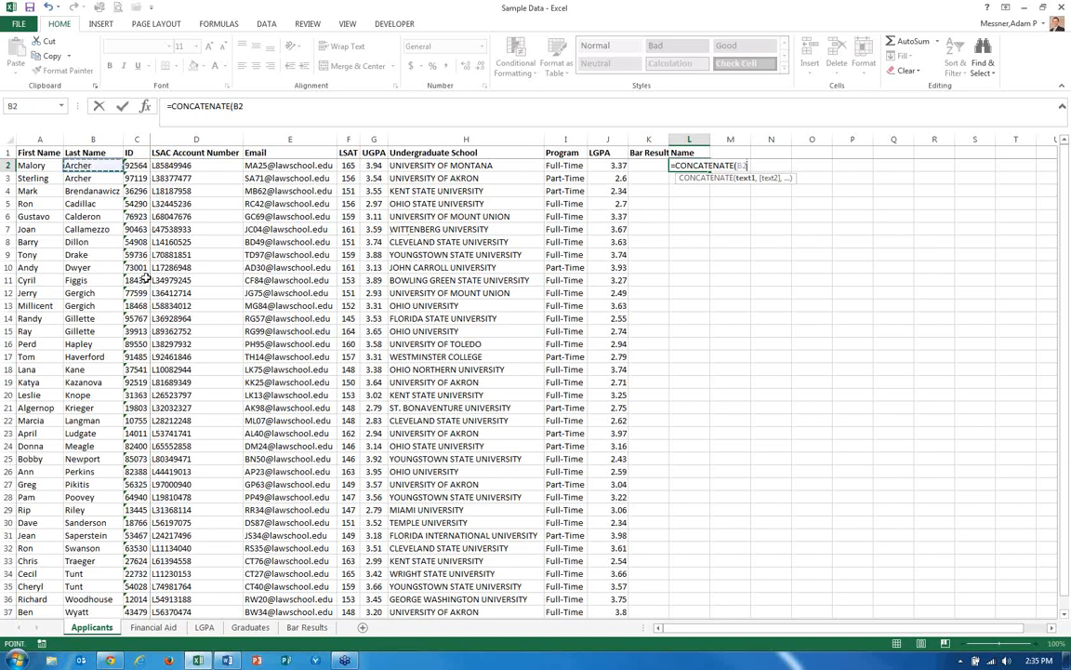
pyautogui.write(',')
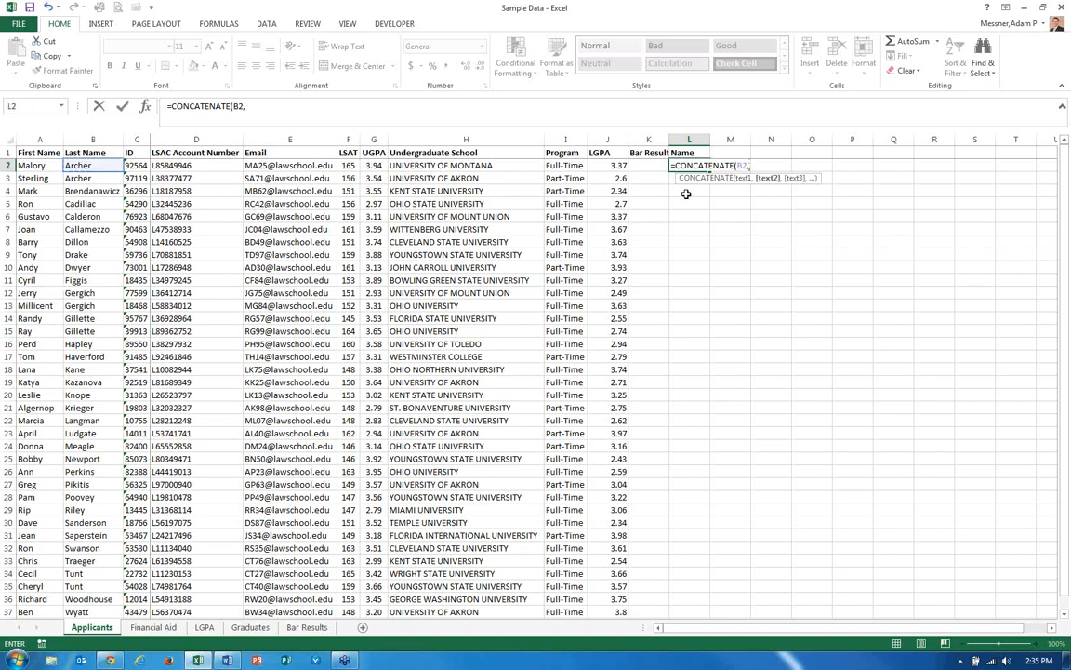
pyautogui.click(45, 165)
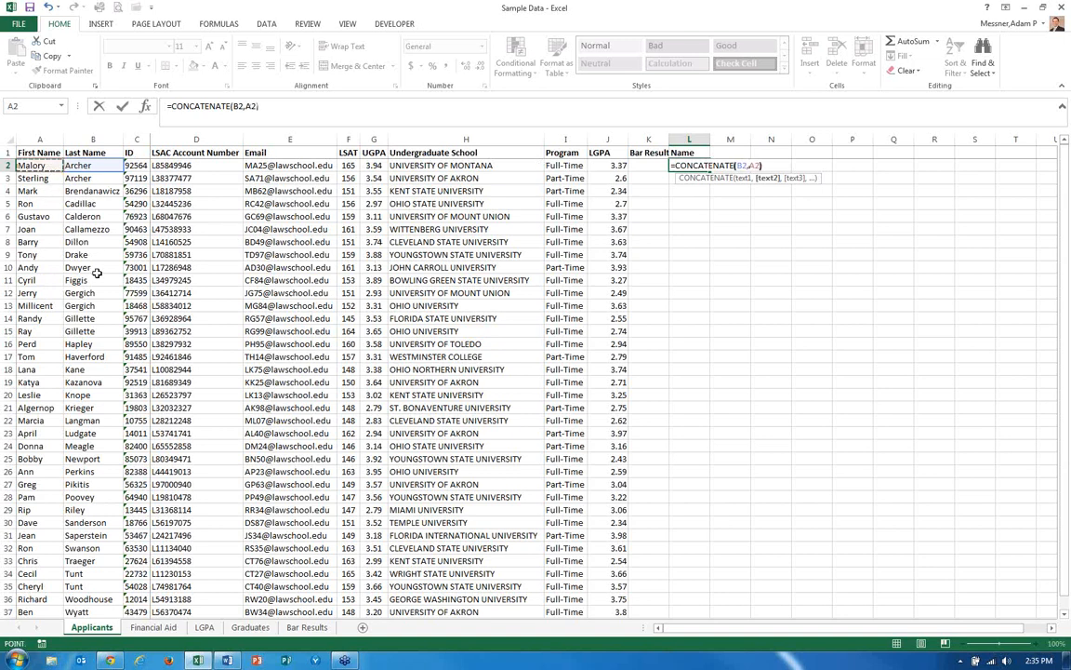
pyautogui.press('Return')
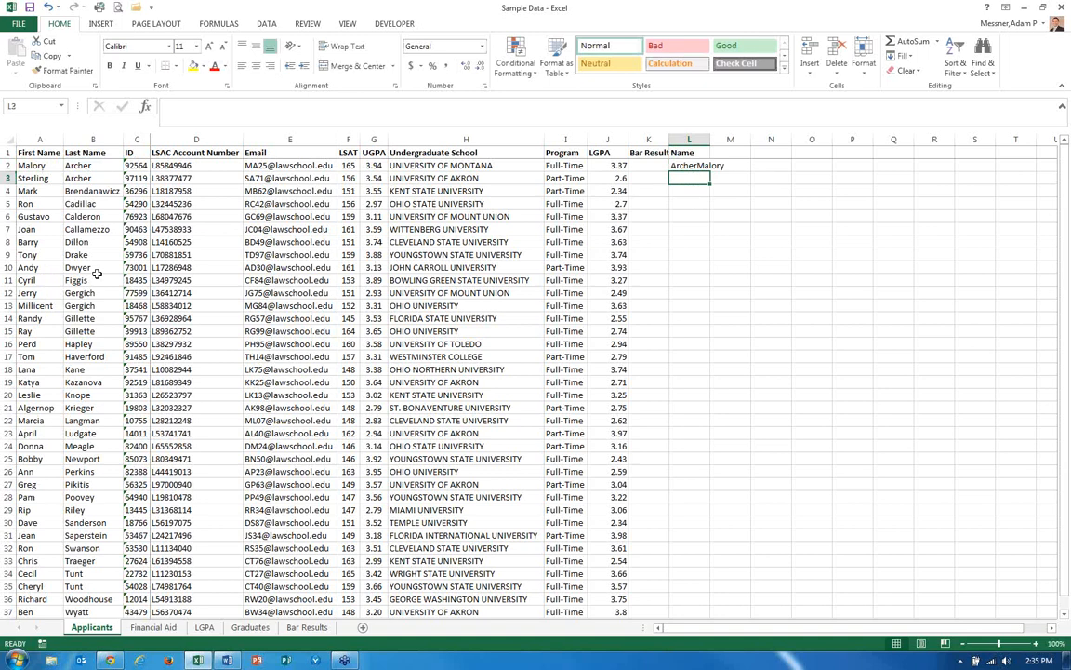
# Compare L2's joined name with the name format on the Bar Results sheet.
pyautogui.press('Up')
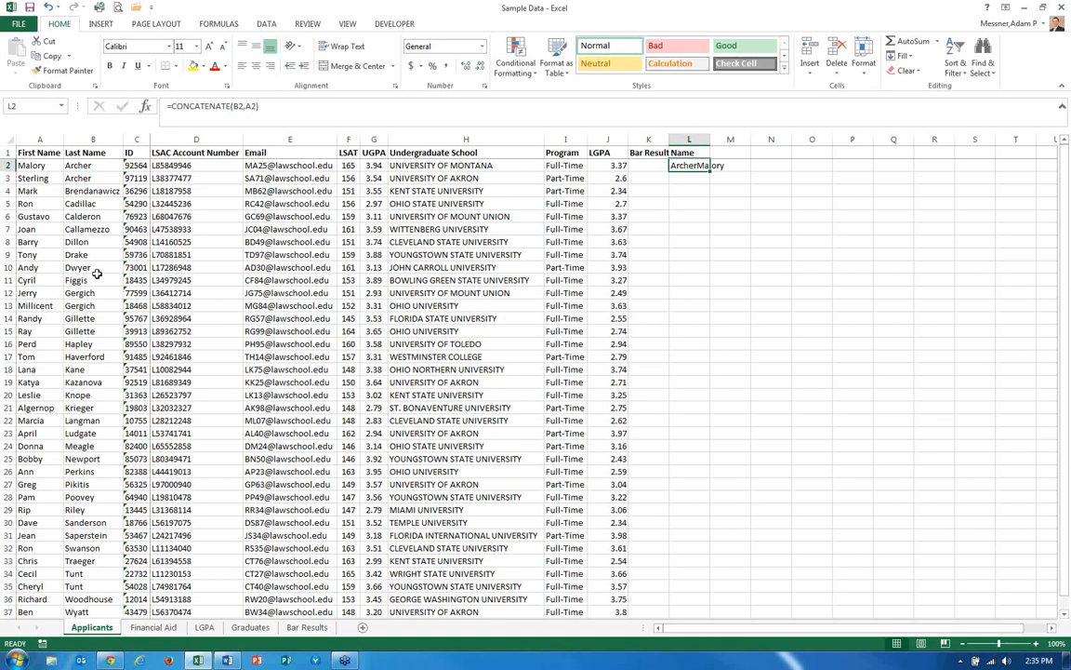
pyautogui.hotkey('ctrl', 'pagedown')
pyautogui.hotkey('ctrl', 'pagedown')
pyautogui.hotkey('ctrl', 'pagedown')
pyautogui.hotkey('ctrl', 'pagedown')
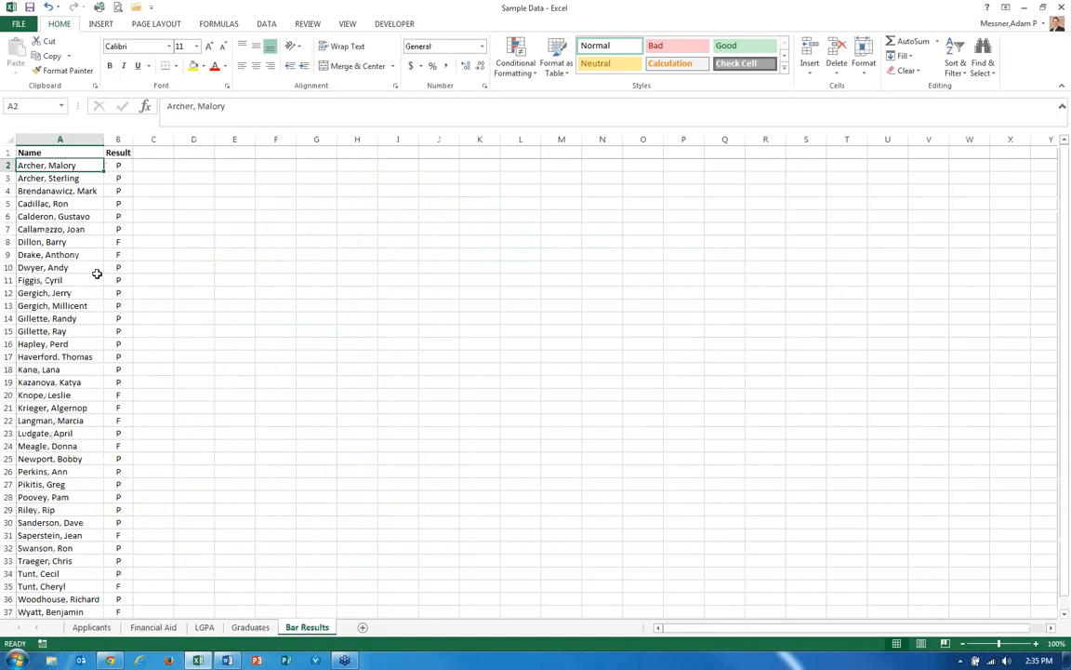
pyautogui.hotkey('ctrl', 'pageup')
pyautogui.hotkey('ctrl', 'pageup')
pyautogui.hotkey('ctrl', 'pageup')
pyautogui.hotkey('ctrl', 'pageup')
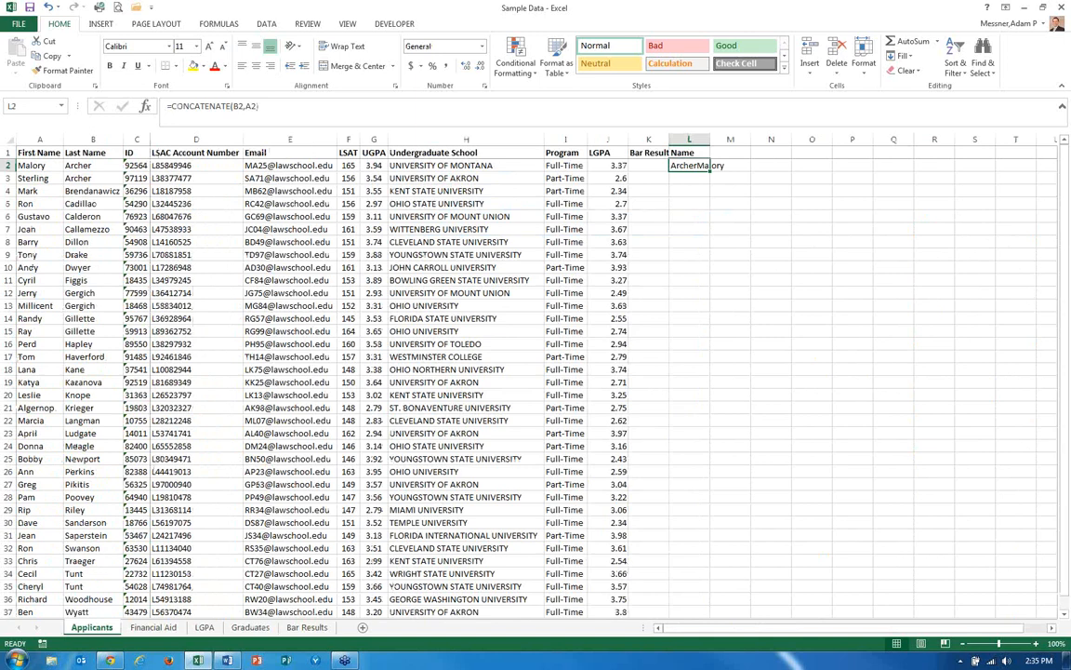
# Insert " custom text " between the two arguments of L2's CONCATENATE formula.
pyautogui.click(239, 104)
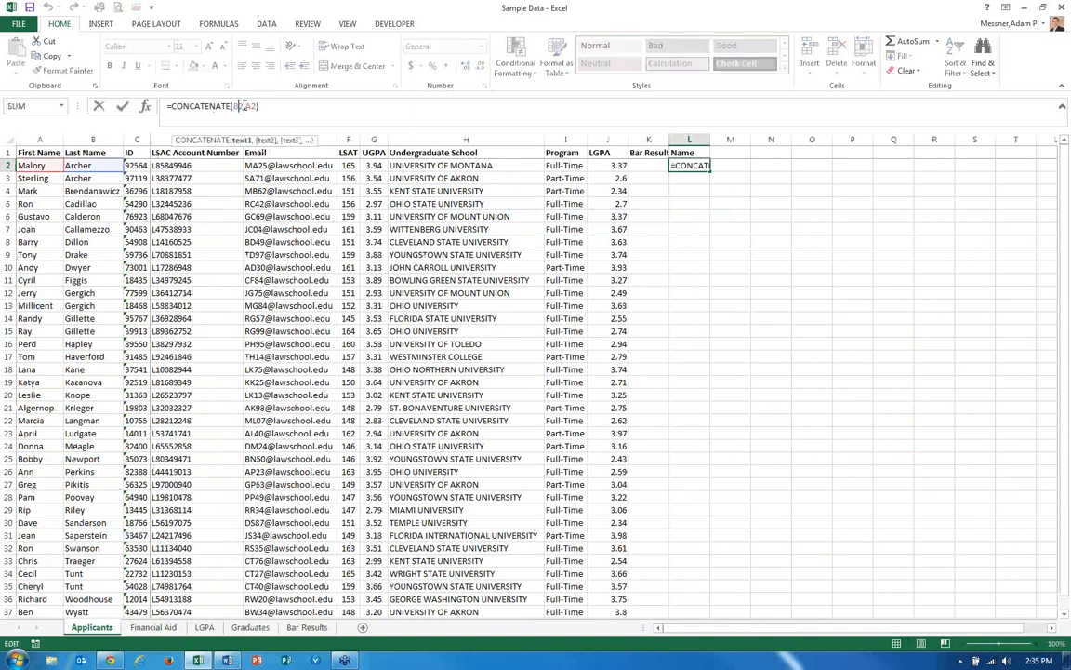
pyautogui.write(',')
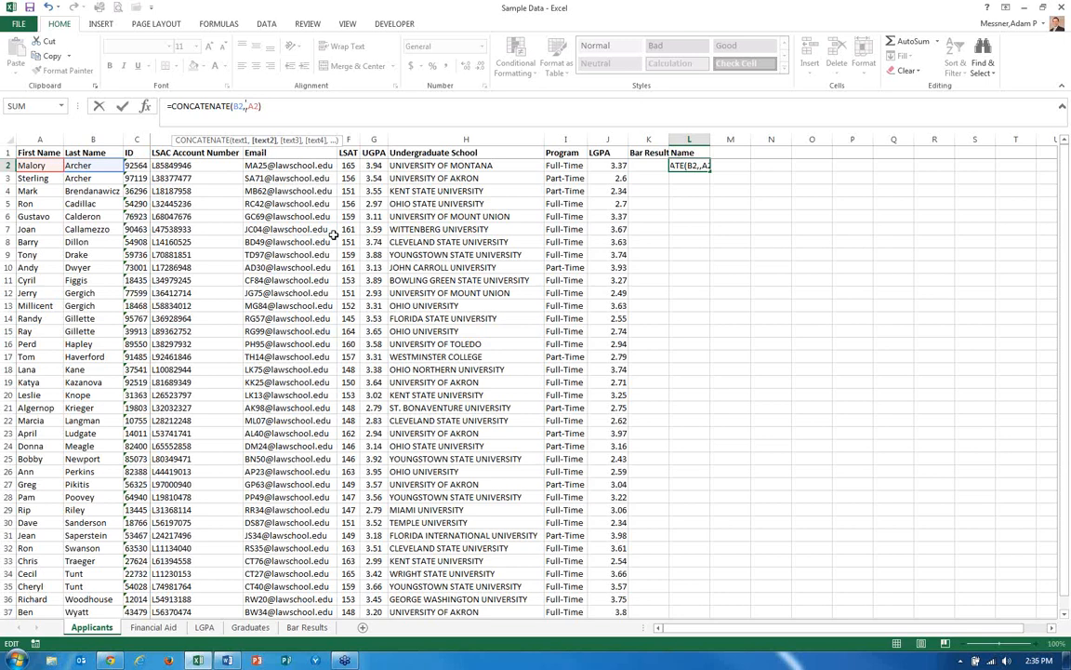
pyautogui.write('" "')
pyautogui.write(' custom text')
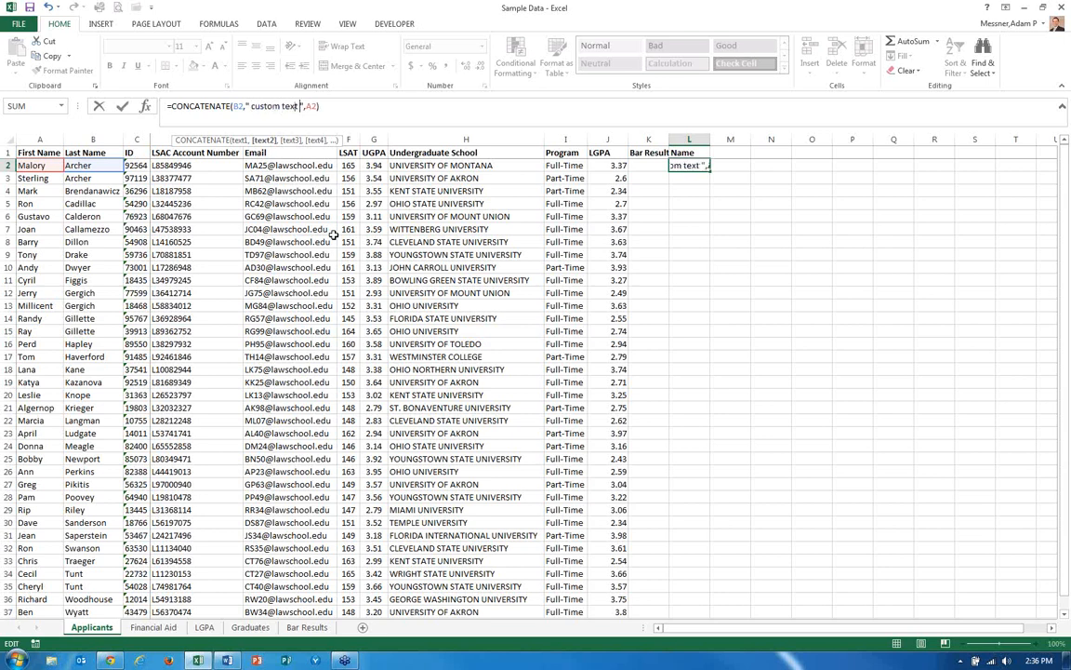
pyautogui.hotkey('ctrl', 'Return')
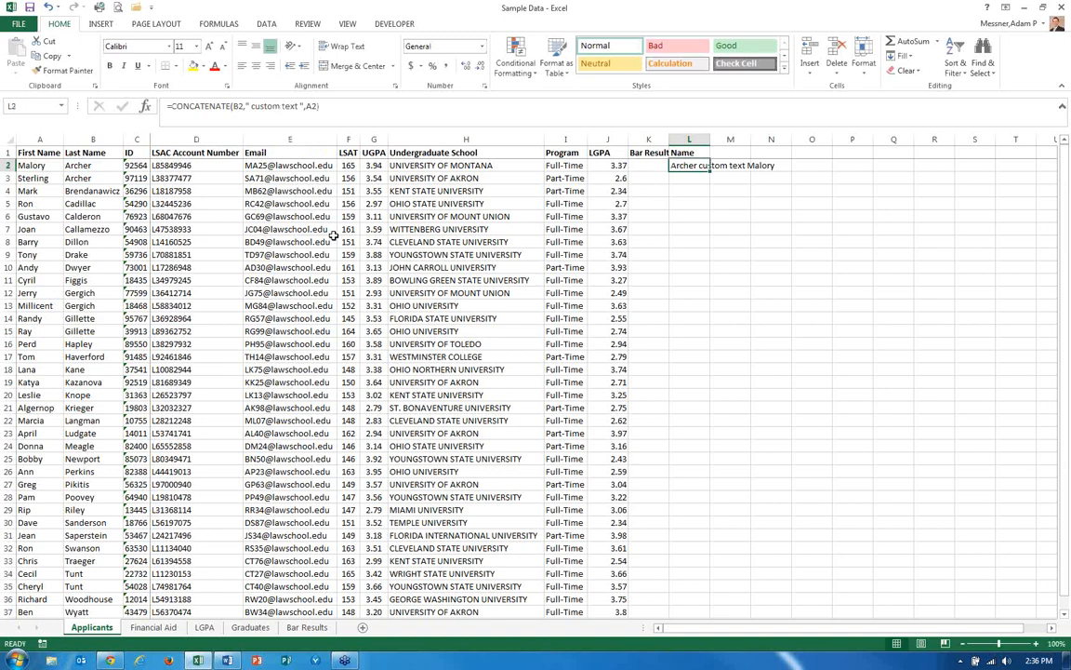
# Change L2's formula to =CONCATENATE(B2,", ",A2) so names read last name, comma, first name.
pyautogui.click(299, 107)
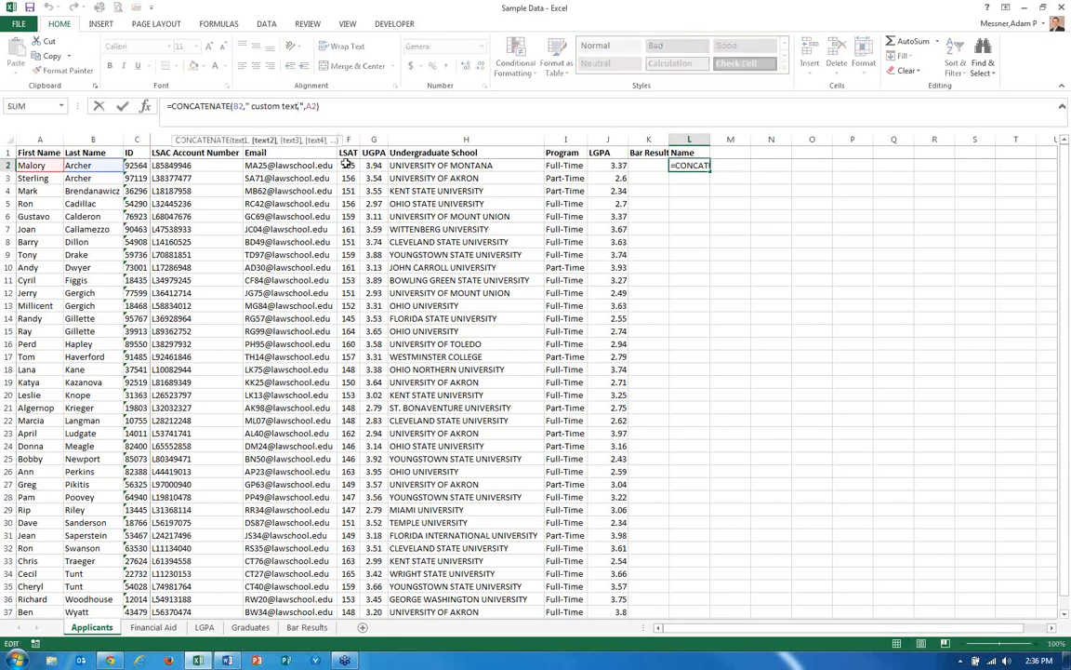
pyautogui.press('BackSpace')
pyautogui.press('BackSpace')
pyautogui.press('BackSpace')
pyautogui.press('BackSpace')
pyautogui.press('BackSpace')
pyautogui.press('BackSpace')
pyautogui.press('BackSpace')
pyautogui.press('BackSpace')
pyautogui.press('BackSpace')
pyautogui.press('BackSpace')
pyautogui.press('BackSpace')
pyautogui.press('BackSpace')
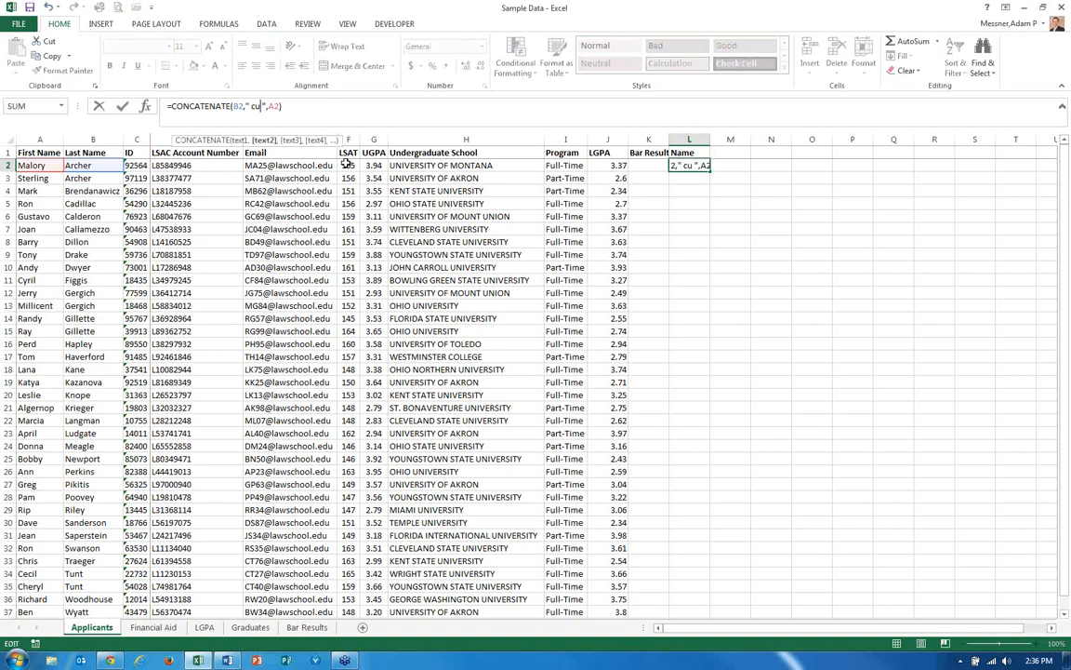
pyautogui.press('Left')
pyautogui.write(',')
pyautogui.click(268, 108)
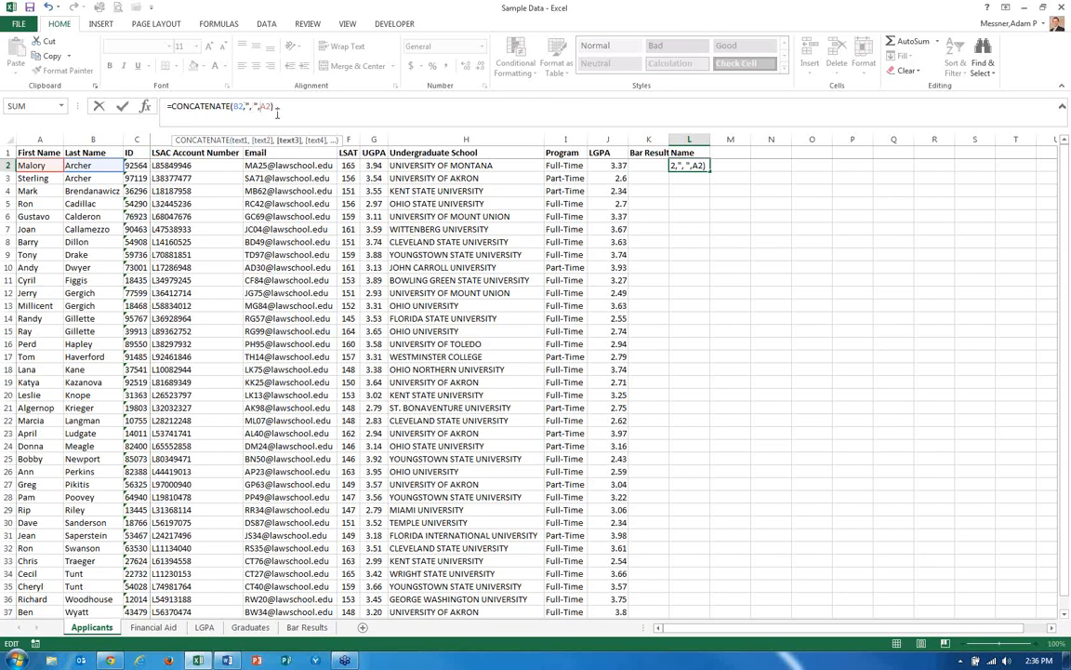
pyautogui.press('Return')
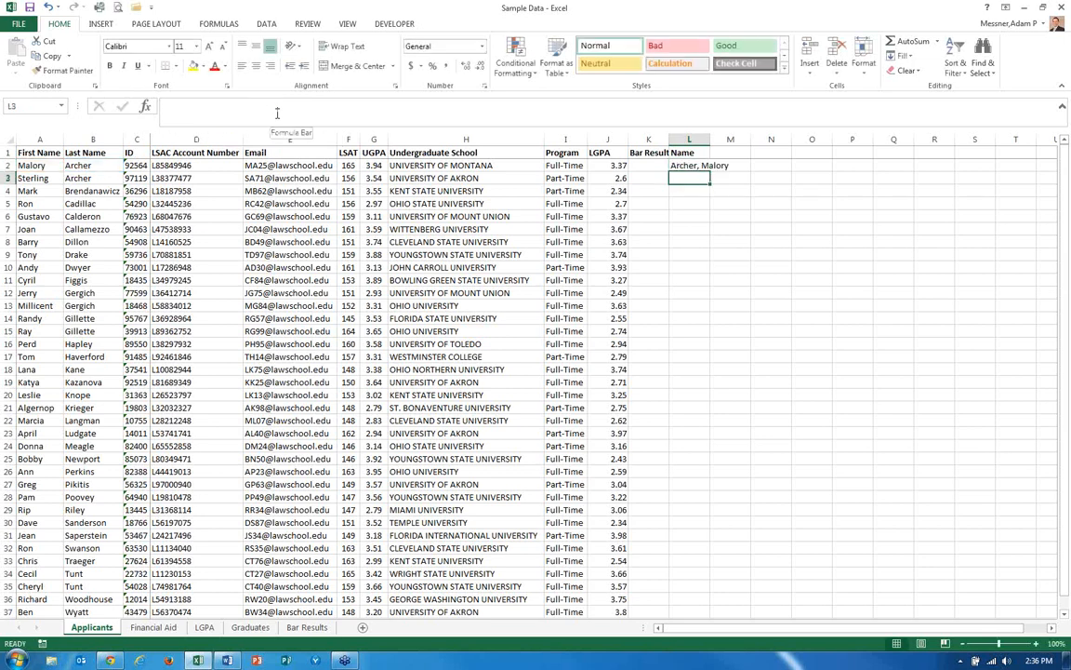
# Copy L2's CONCATENATE formula down the Name column through L37.
pyautogui.press('Up')
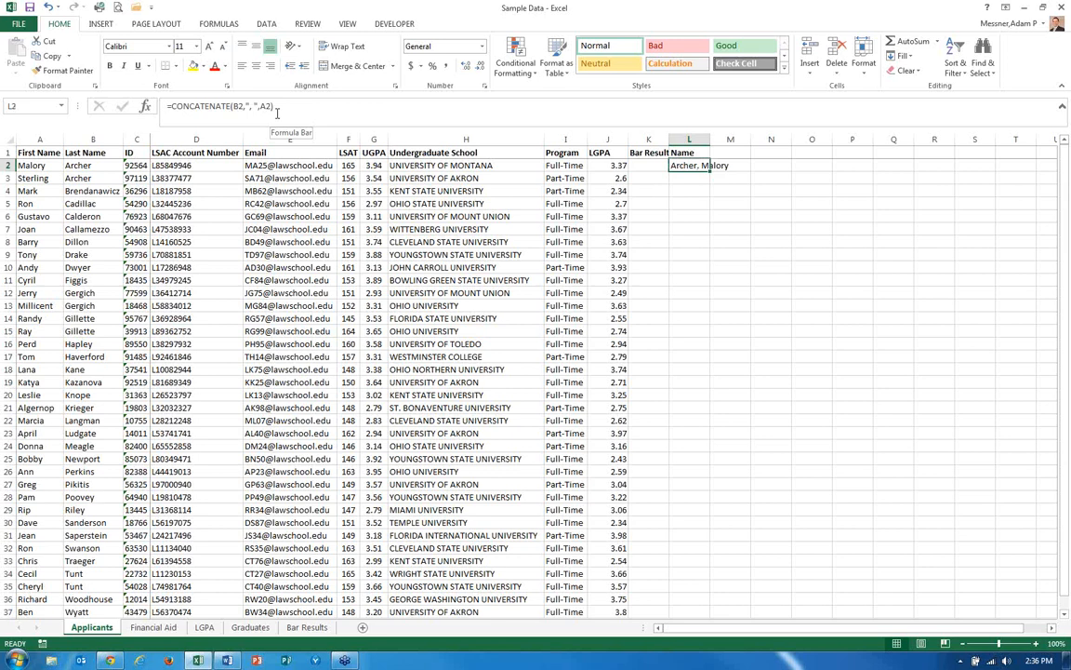
pyautogui.hotkey('ctrl', 'c')
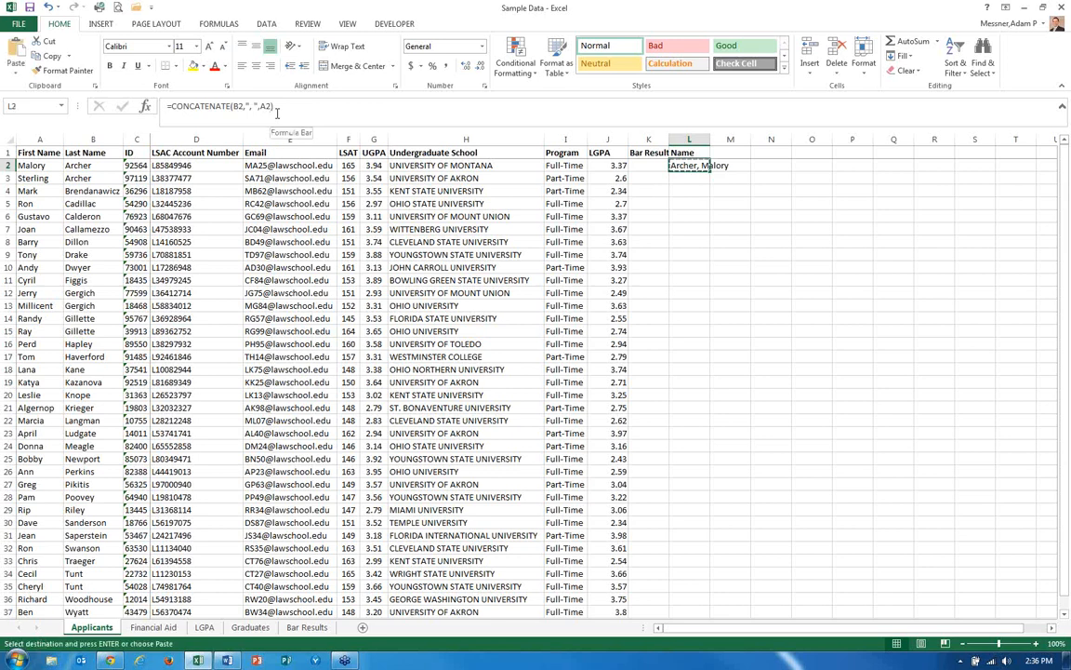
pyautogui.hotkey('shift', 'Down')
pyautogui.hotkey('shift', 'Down')
pyautogui.hotkey('shift', 'Down')
pyautogui.hotkey('shift', 'Down')
pyautogui.hotkey('shift', 'Down')
pyautogui.hotkey('shift', 'Down')
pyautogui.hotkey('shift', 'Down')
pyautogui.hotkey('shift', 'Down')
pyautogui.hotkey('shift', 'Down')
pyautogui.hotkey('shift', 'Down')
pyautogui.hotkey('shift', 'Down')
pyautogui.hotkey('shift', 'Down')
pyautogui.hotkey('shift', 'Down')
pyautogui.hotkey('shift', 'Down')
pyautogui.hotkey('shift', 'Down')
pyautogui.hotkey('shift', 'Down')
pyautogui.hotkey('shift', 'Down')
pyautogui.hotkey('shift', 'Down')
pyautogui.hotkey('shift', 'Down')
pyautogui.hotkey('shift', 'Down')
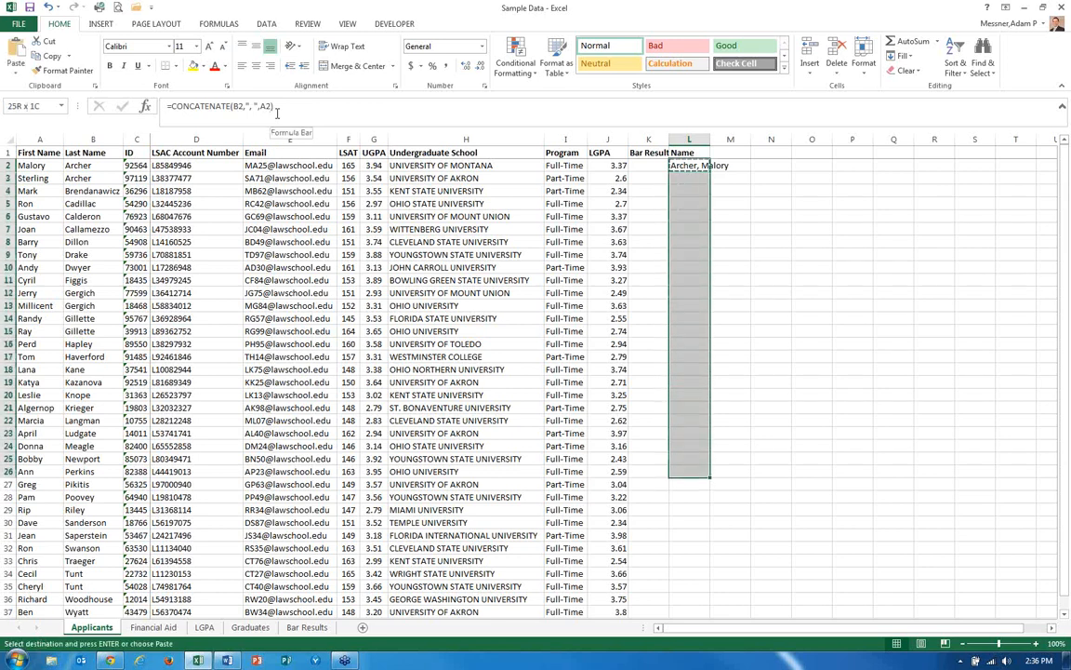
pyautogui.hotkey('shift', 'Down')
pyautogui.hotkey('shift', 'Down')
pyautogui.hotkey('shift', 'Down')
pyautogui.hotkey('shift', 'Down')
pyautogui.hotkey('shift', 'Down')
pyautogui.hotkey('shift', 'Down')
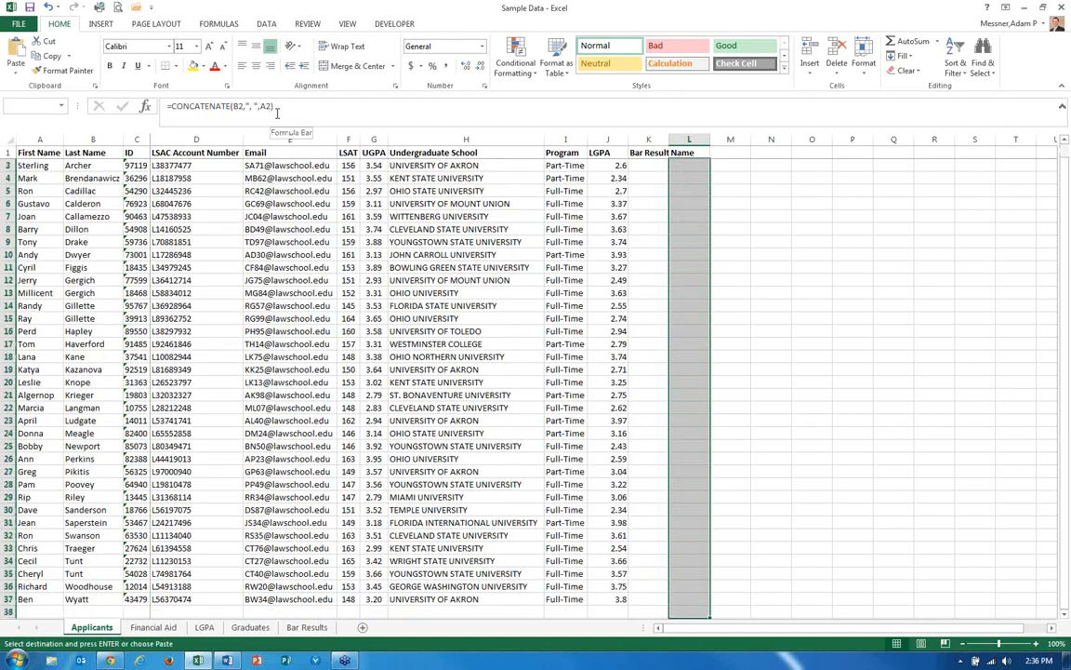
pyautogui.hotkey('shift', 'Up')
pyautogui.hotkey('shift', 'Up')
pyautogui.hotkey('shift', 'Up')
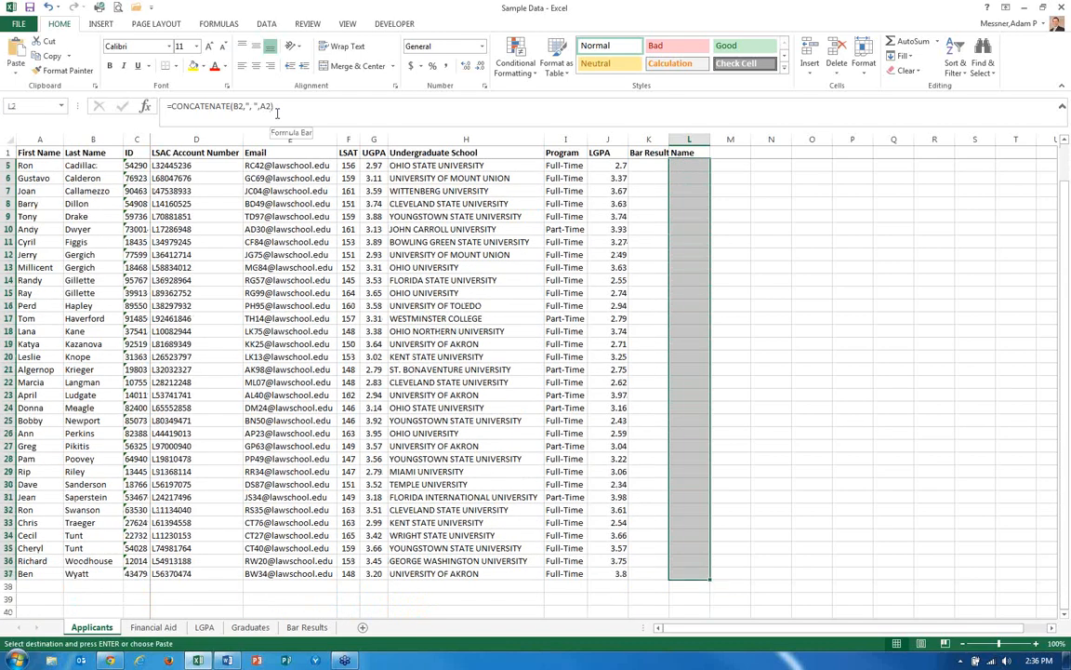
pyautogui.press('Return')
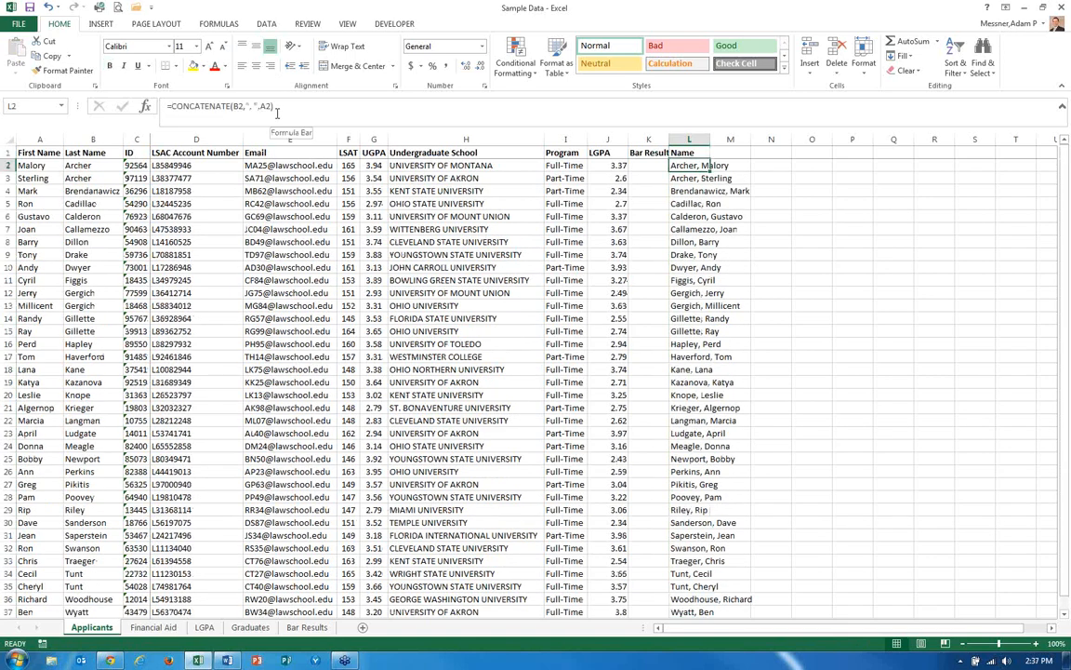
# Convert the Name column entries in L2:L37 from formulas to plain values.
pyautogui.hotkey('ctrl', 'shift', 'Down')
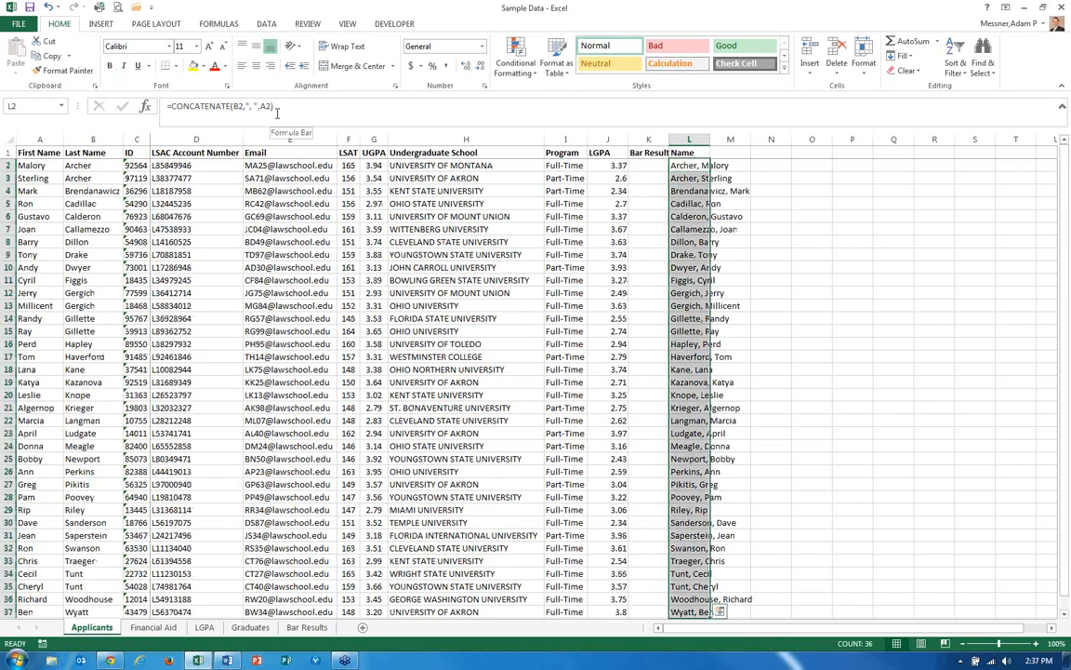
pyautogui.hotkey('ctrl', 'q')
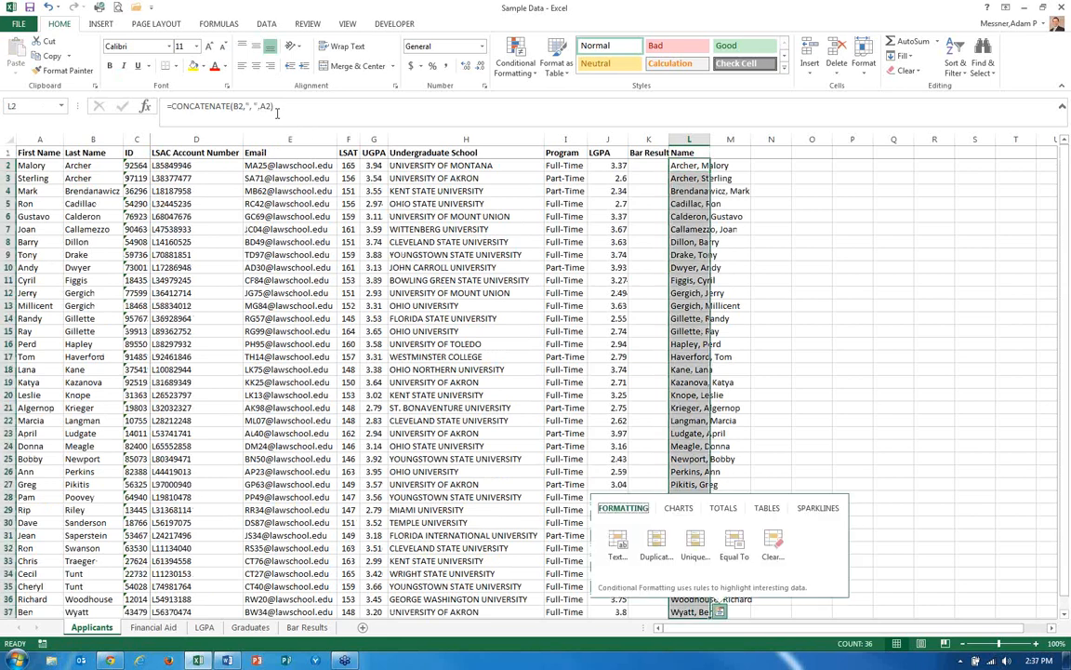
pyautogui.press('Escape')
pyautogui.hotkey('ctrl', 'c')
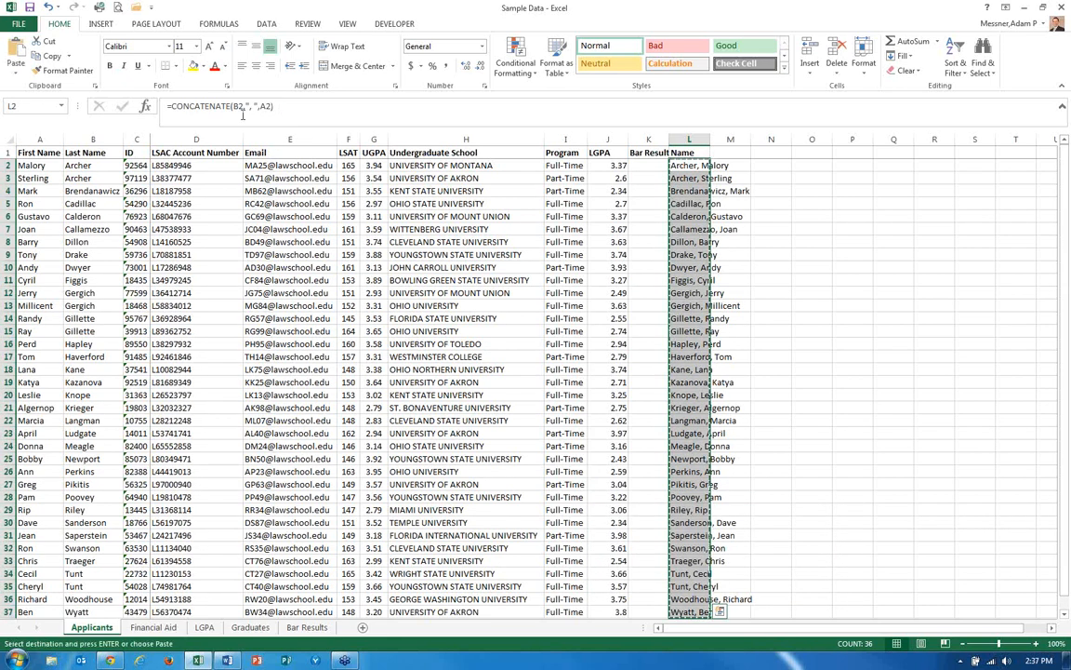
pyautogui.click(14, 74)
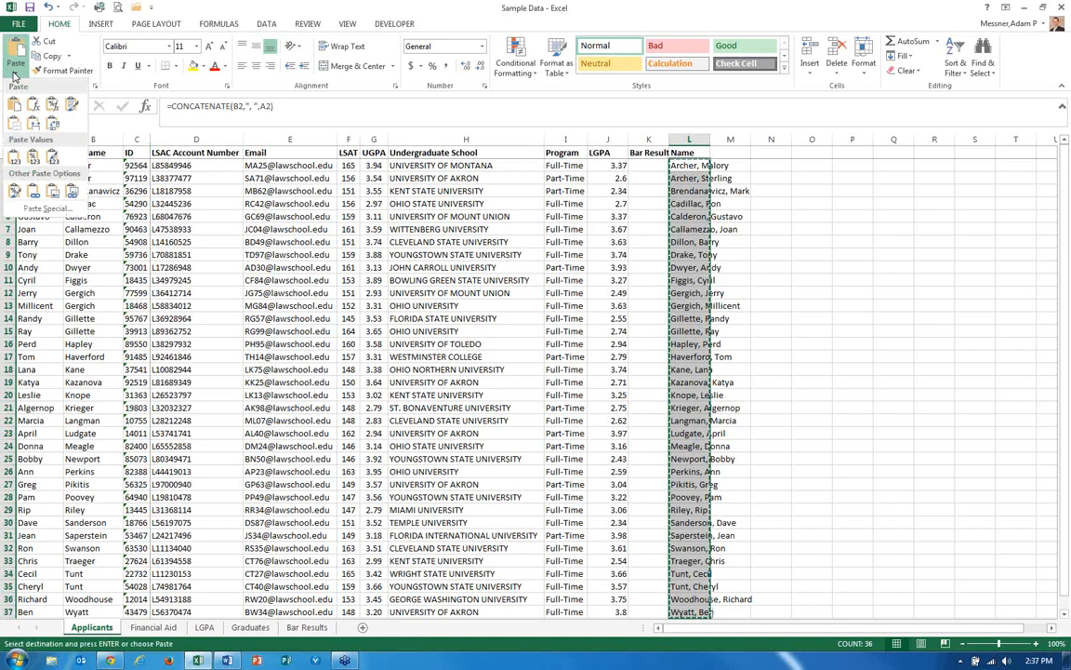
pyautogui.click(14, 159)
pyautogui.press('Escape')
pyautogui.click(687, 166)
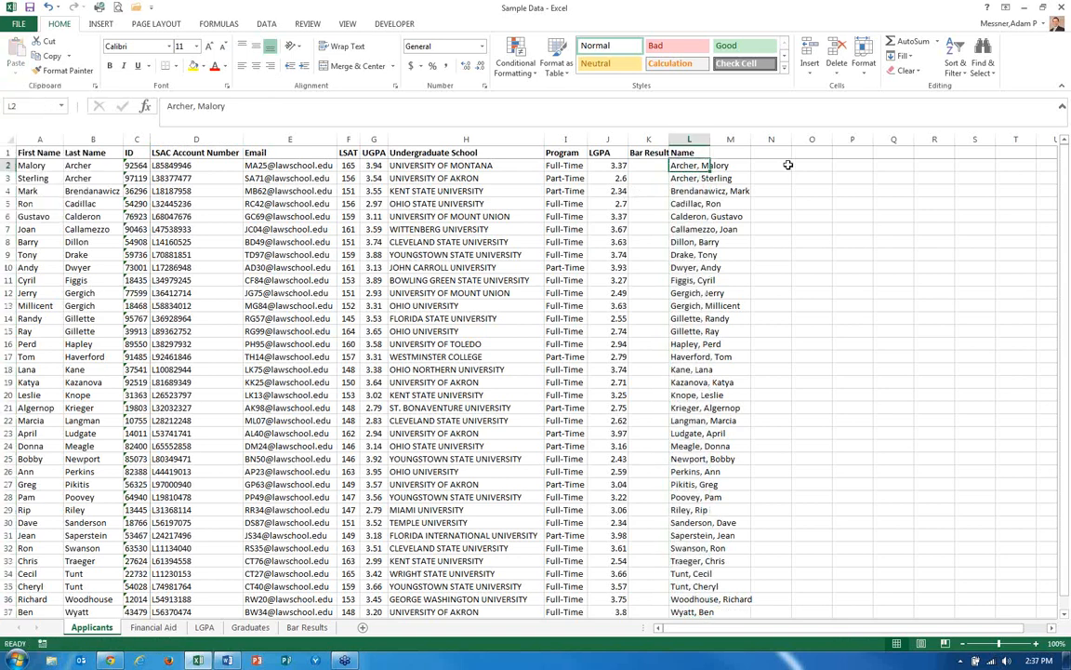
# Enter =VLOOKUP(L2,'Bar Results'!A:B,2,FALSE) in K2 to pull each applicant's bar result.
pyautogui.press('Left')
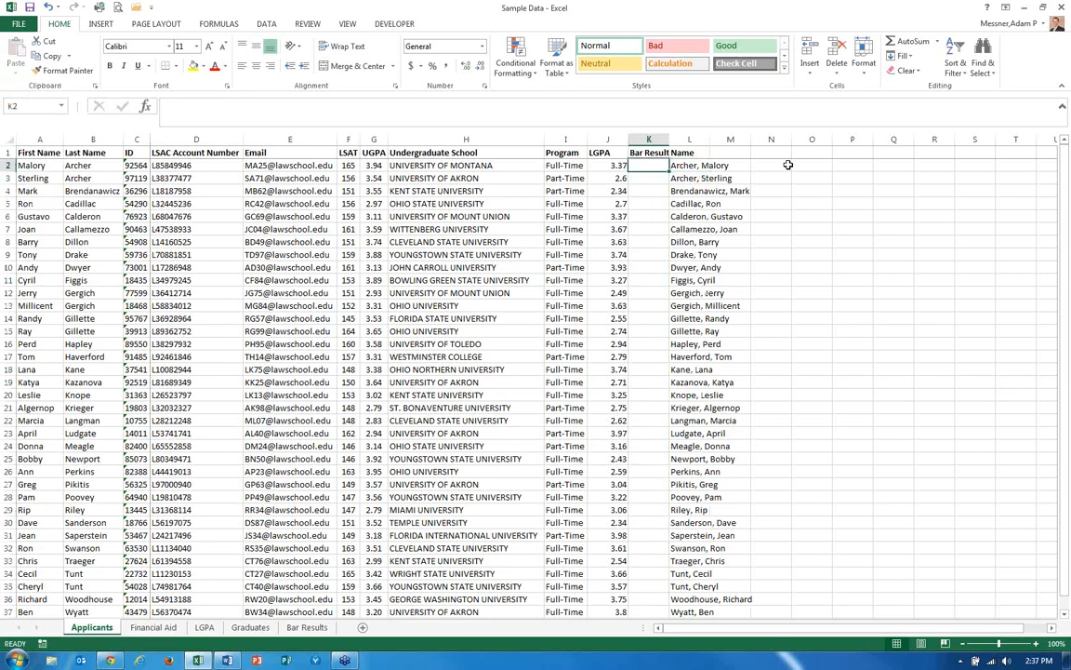
pyautogui.write('=vl')
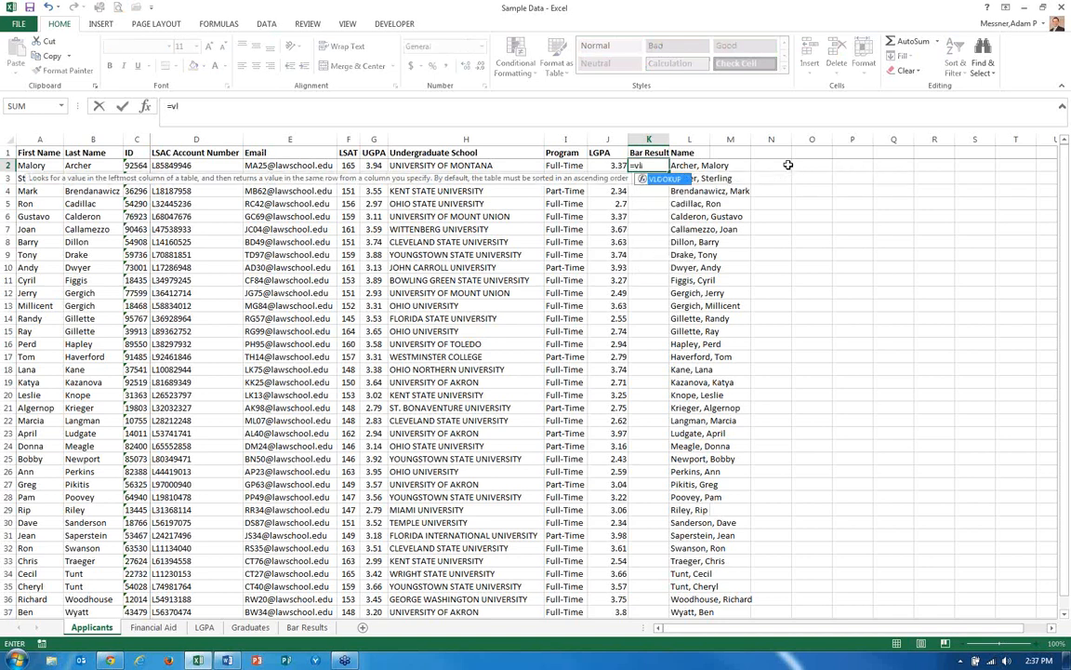
pyautogui.press('Tab')
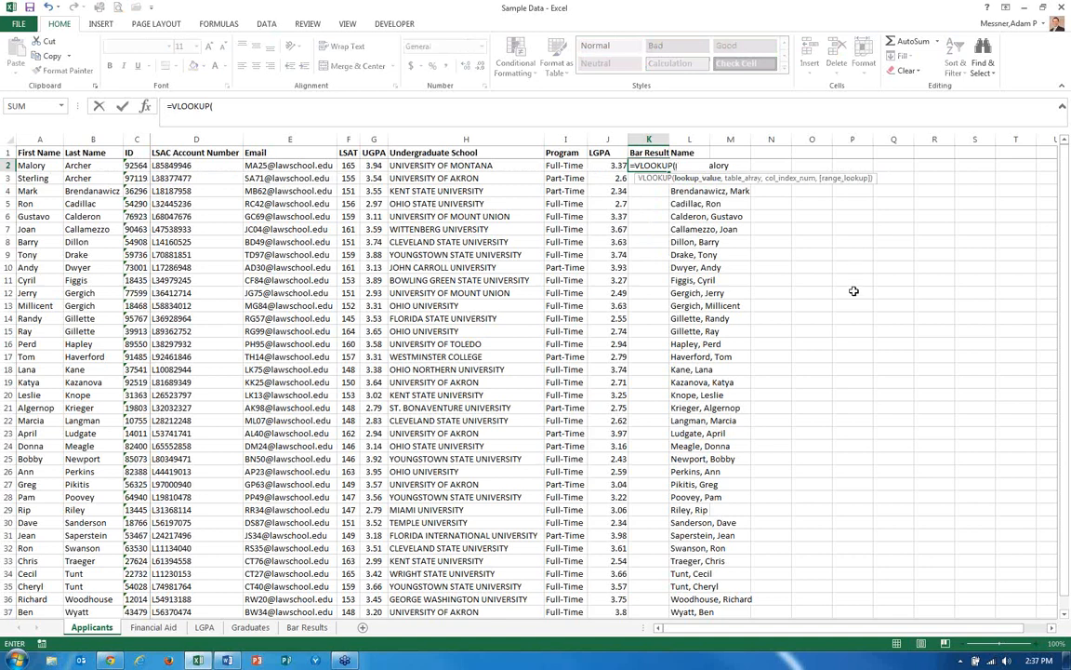
pyautogui.write('l2,')
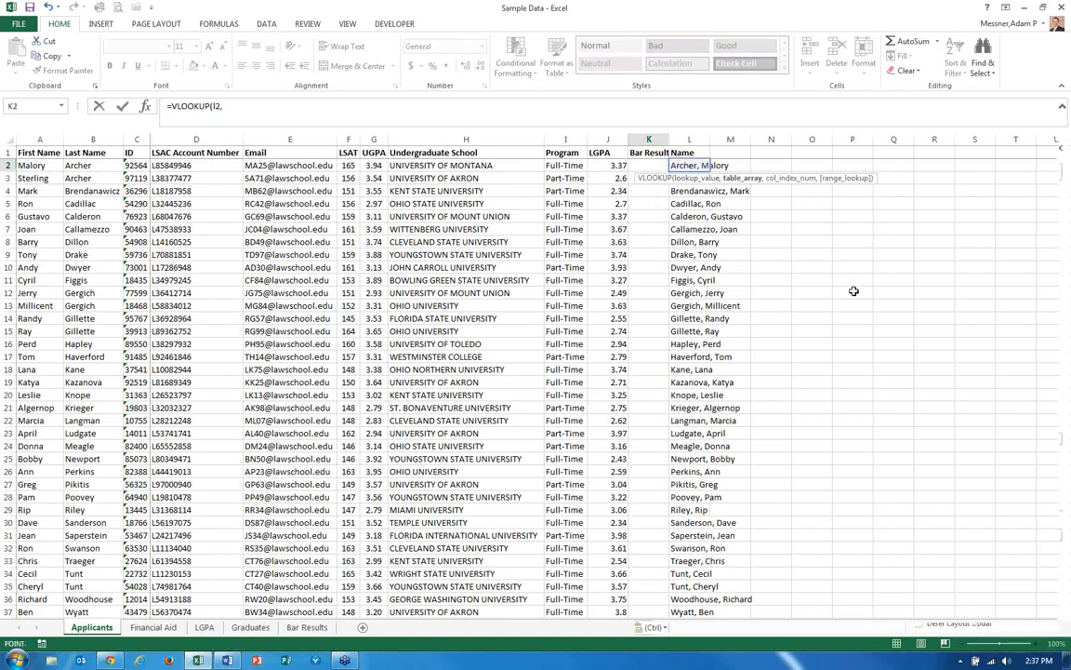
pyautogui.hotkey('ctrl', 'pagedown')
pyautogui.hotkey('ctrl', 'pagedown')
pyautogui.hotkey('ctrl', 'pagedown')
pyautogui.hotkey('ctrl', 'pagedown')
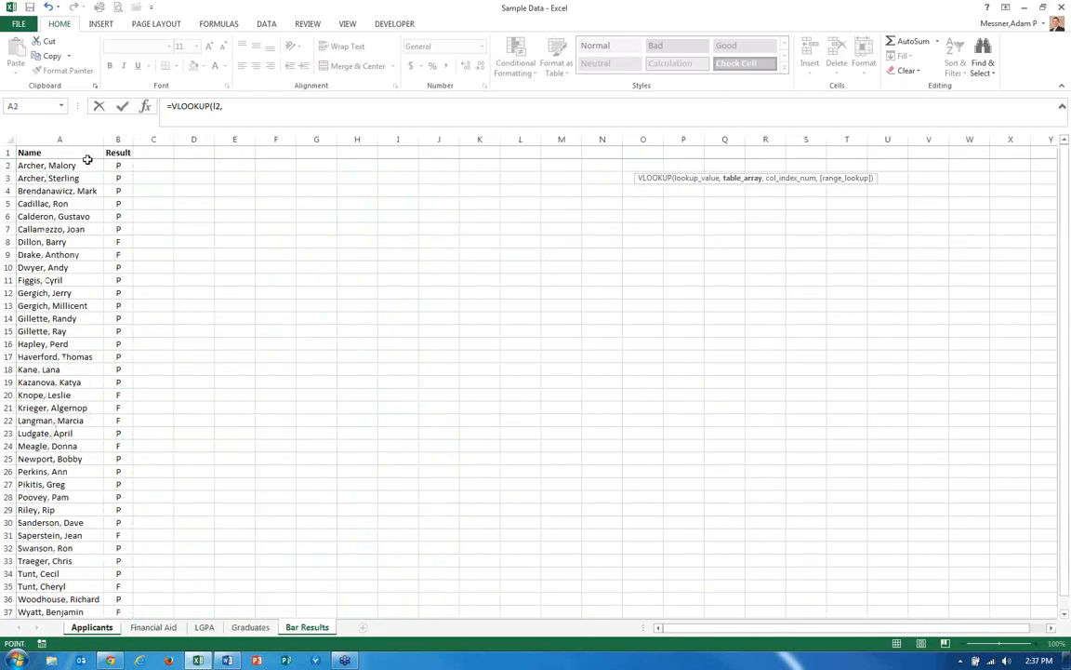
pyautogui.moveTo(63, 138); pyautogui.dragTo(114, 138)
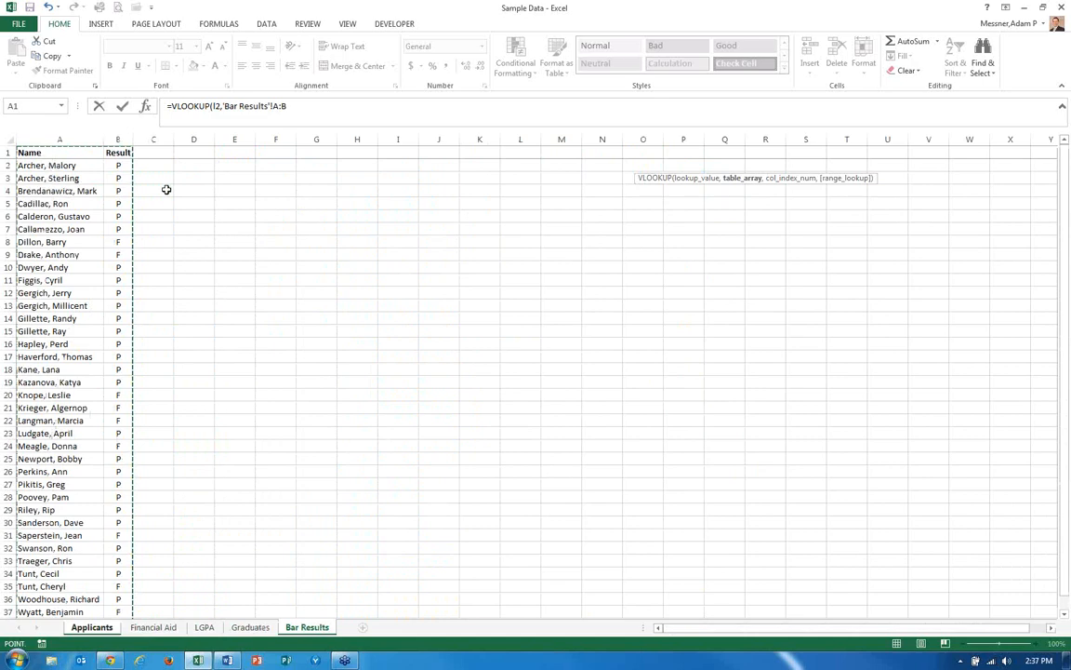
pyautogui.write(',')
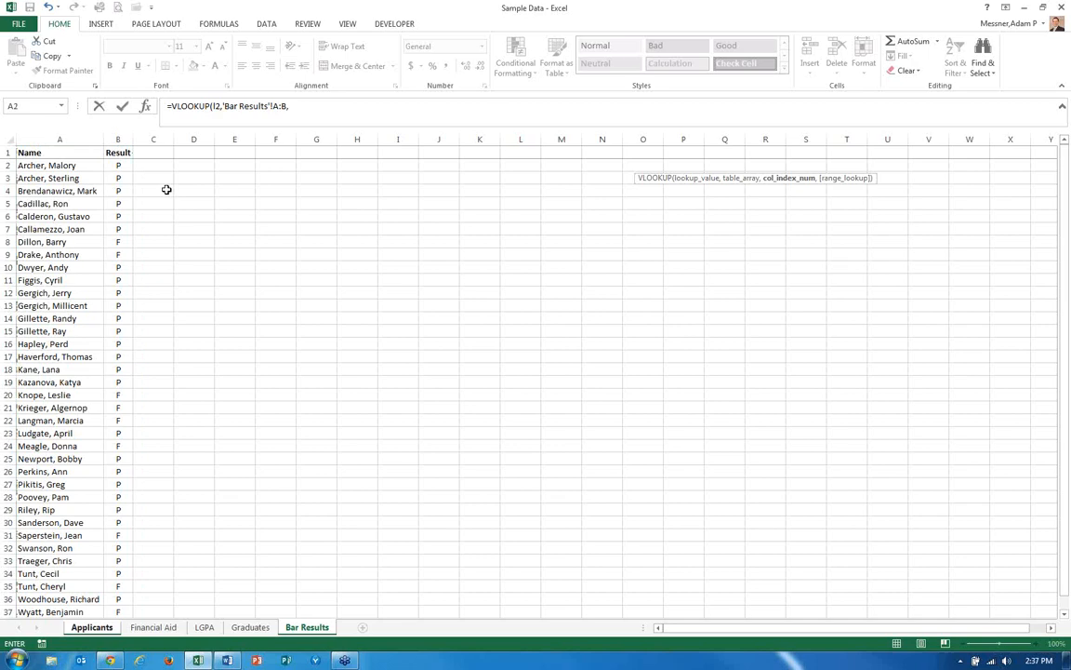
pyautogui.write('2')
pyautogui.write(',fal')
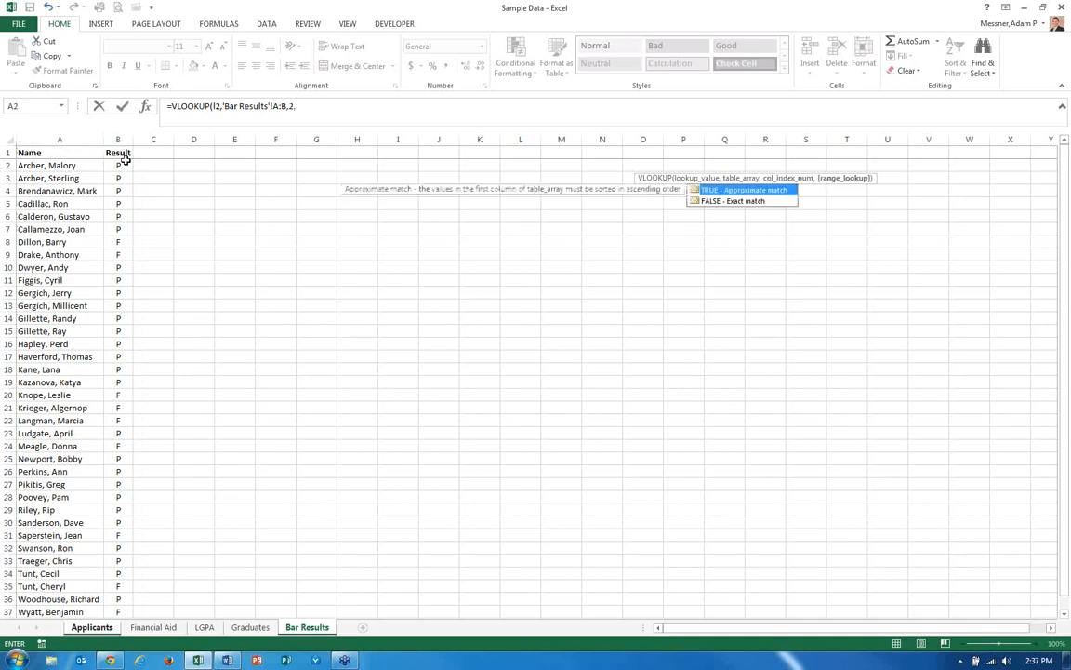
pyautogui.write('se)')
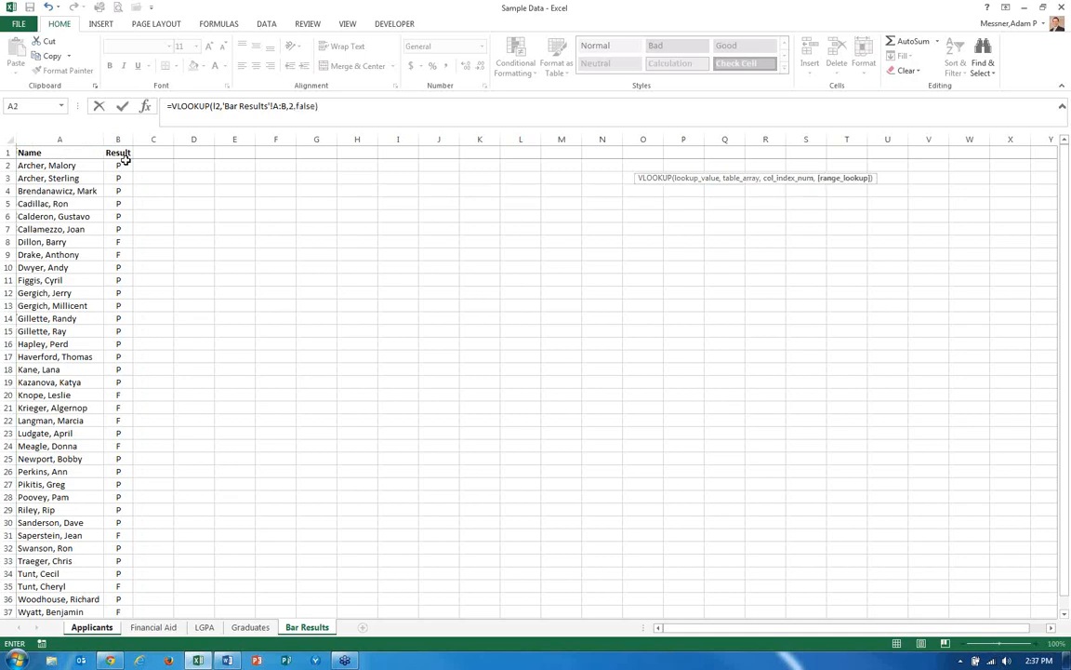
pyautogui.hotkey('ctrl', 'Return')
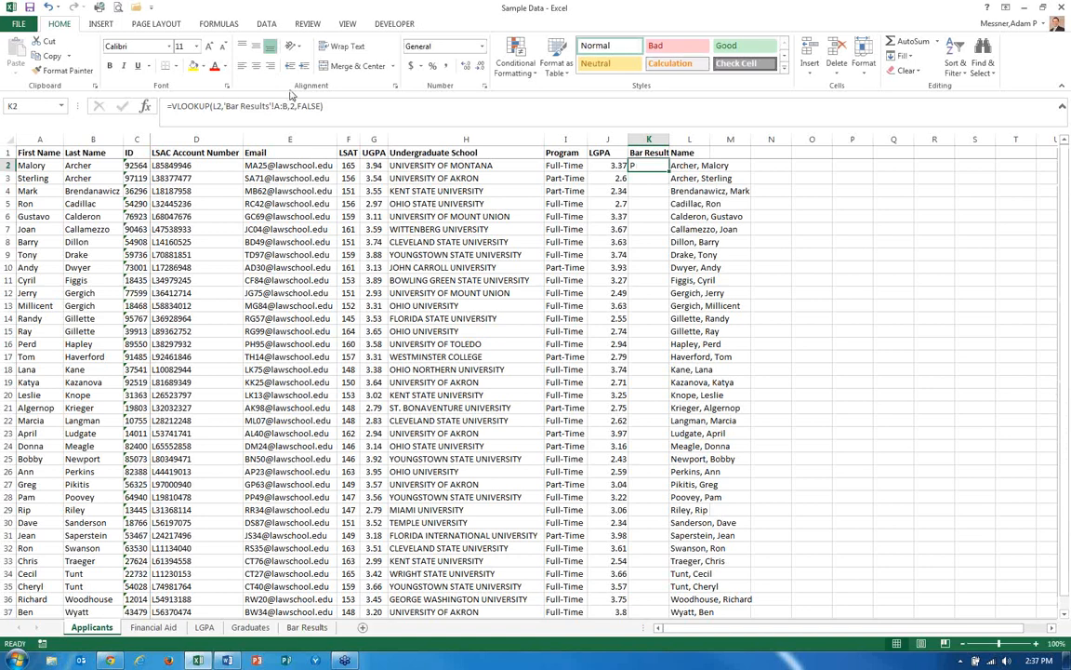
# Center-align and autofit the Bar Result column, and copy K2's lookup formula down through K37.
pyautogui.click(256, 65)
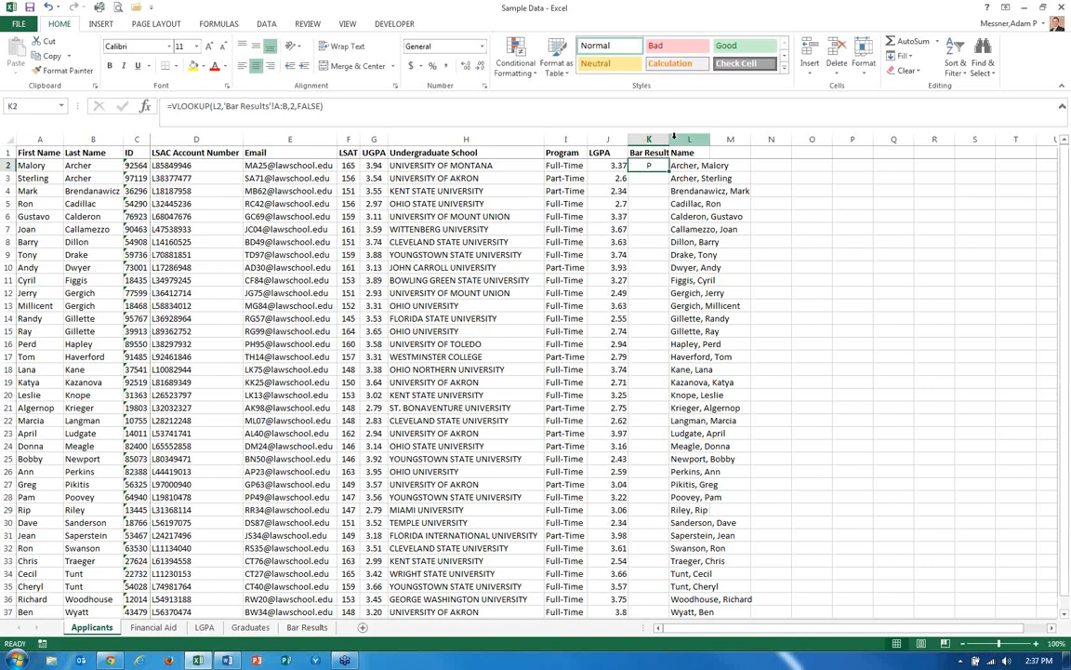
pyautogui.doubleClick(672, 137)
pyautogui.hotkey('ctrl', 'c')
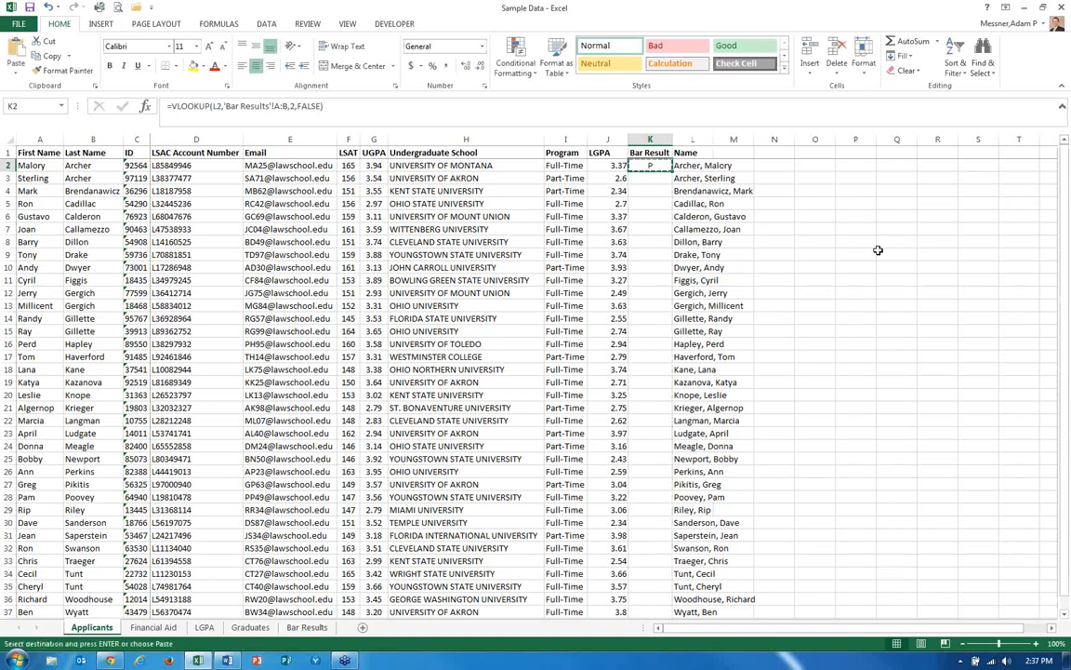
pyautogui.hotkey('shift', 'Down')
pyautogui.hotkey('shift', 'Down')
pyautogui.hotkey('shift', 'Down')
pyautogui.hotkey('shift', 'Down')
pyautogui.hotkey('shift', 'Down')
pyautogui.hotkey('shift', 'Down')
pyautogui.hotkey('shift', 'Down')
pyautogui.hotkey('shift', 'Down')
pyautogui.hotkey('shift', 'Down')
pyautogui.hotkey('shift', 'Down')
pyautogui.hotkey('shift', 'Down')
pyautogui.hotkey('shift', 'Down')
pyautogui.hotkey('shift', 'Down')
pyautogui.hotkey('shift', 'Down')
pyautogui.hotkey('shift', 'Down')
pyautogui.hotkey('shift', 'Down')
pyautogui.hotkey('shift', 'Down')
pyautogui.hotkey('shift', 'Down')
pyautogui.hotkey('shift', 'Down')
pyautogui.hotkey('shift', 'Down')
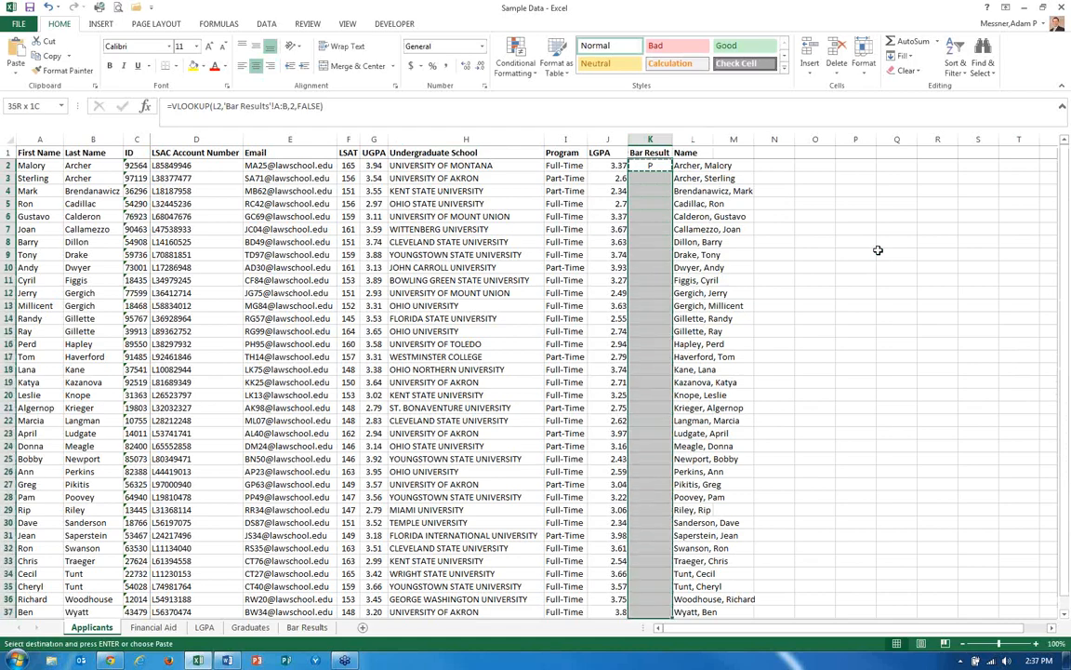
pyautogui.hotkey('shift', 'Down')
pyautogui.hotkey('shift', 'Down')
pyautogui.hotkey('shift', 'Down')
pyautogui.hotkey('shift', 'Down')
pyautogui.hotkey('shift', 'Up')
pyautogui.hotkey('shift', 'Up')
pyautogui.hotkey('shift', 'Up')
pyautogui.hotkey('shift', 'Up')
pyautogui.hotkey('ctrl', 'v')
pyautogui.press('Escape')
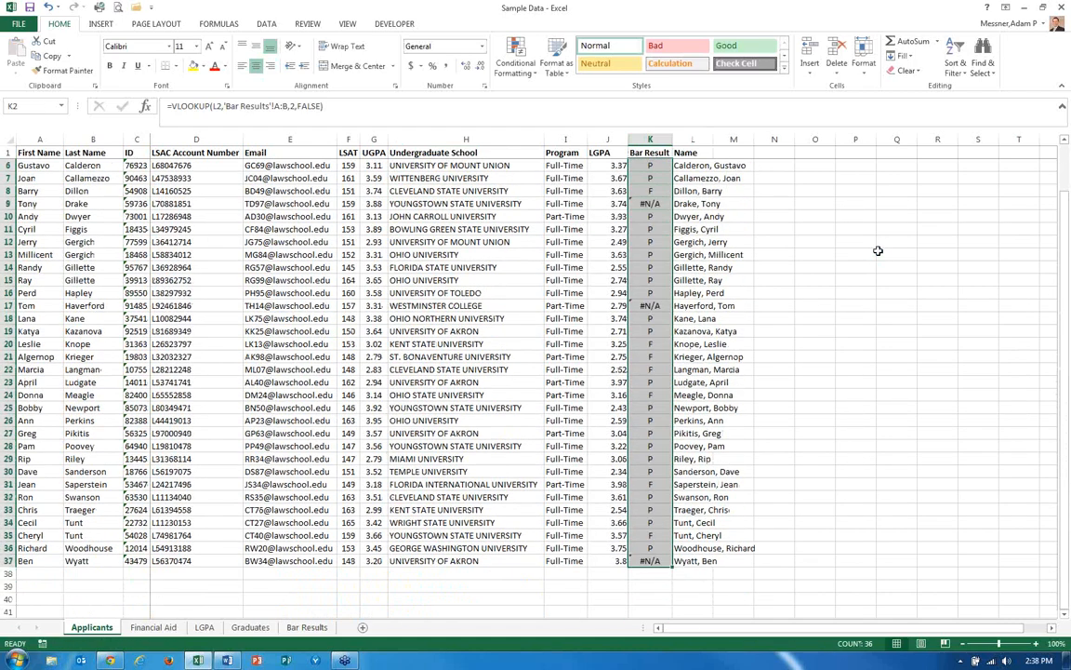
# Compare the name in the first #N/A row with the matching entry on the Bar Results sheet.
pyautogui.press('Down')
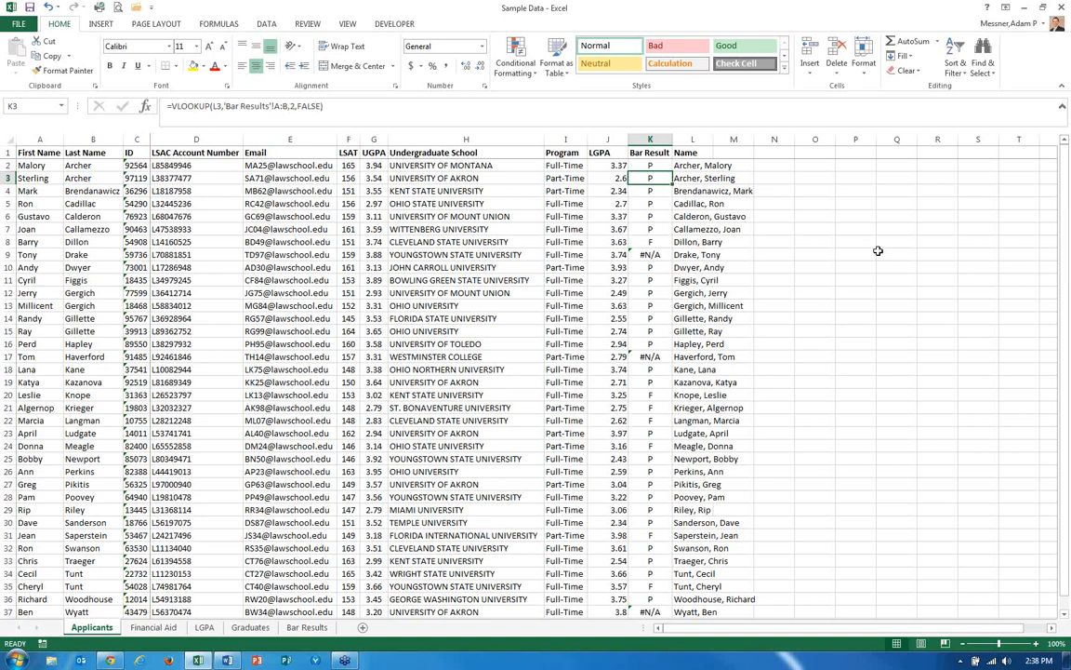
pyautogui.press('Down')
pyautogui.press('Down')
pyautogui.press('Down')
pyautogui.press('Down')
pyautogui.press('Down')
pyautogui.press('Down')
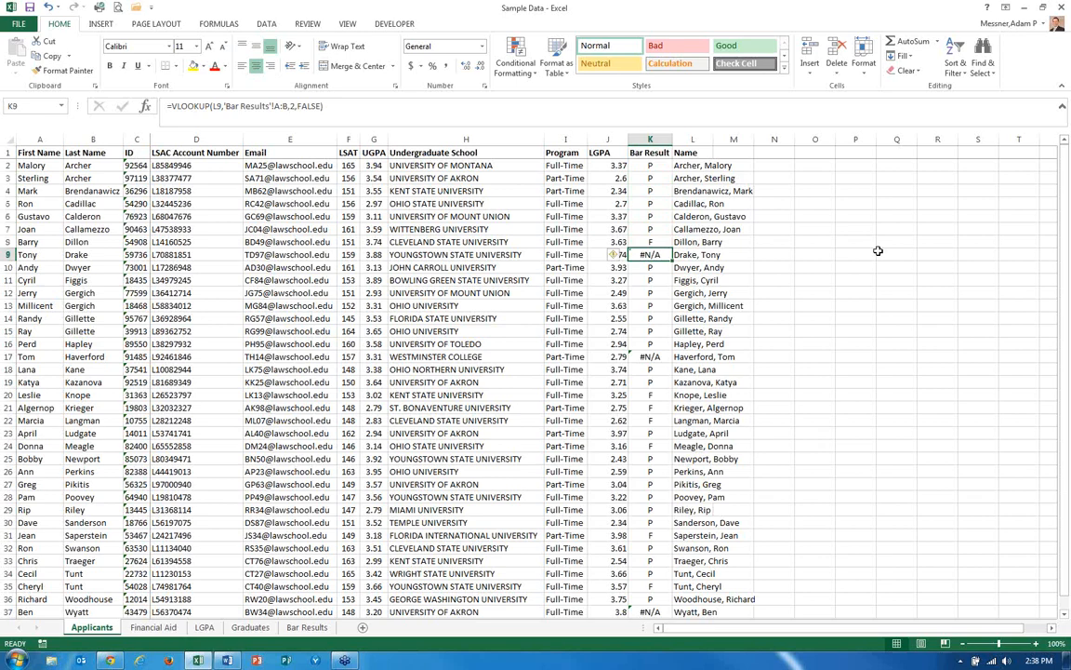
pyautogui.hotkey('ctrl', 'pagedown')
pyautogui.hotkey('ctrl', 'pagedown')
pyautogui.hotkey('ctrl', 'pagedown')
pyautogui.hotkey('ctrl', 'pagedown')
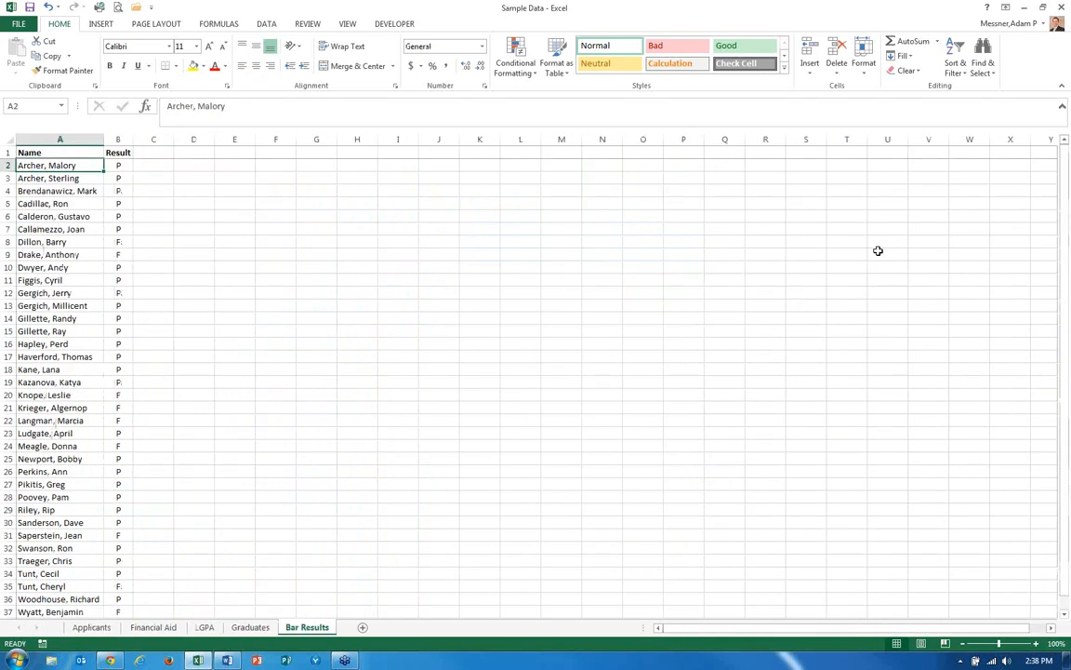
pyautogui.press('Down')
pyautogui.press('Down')
pyautogui.press('Down')
pyautogui.press('Down')
pyautogui.press('Down')
pyautogui.press('Down')
pyautogui.press('Down')
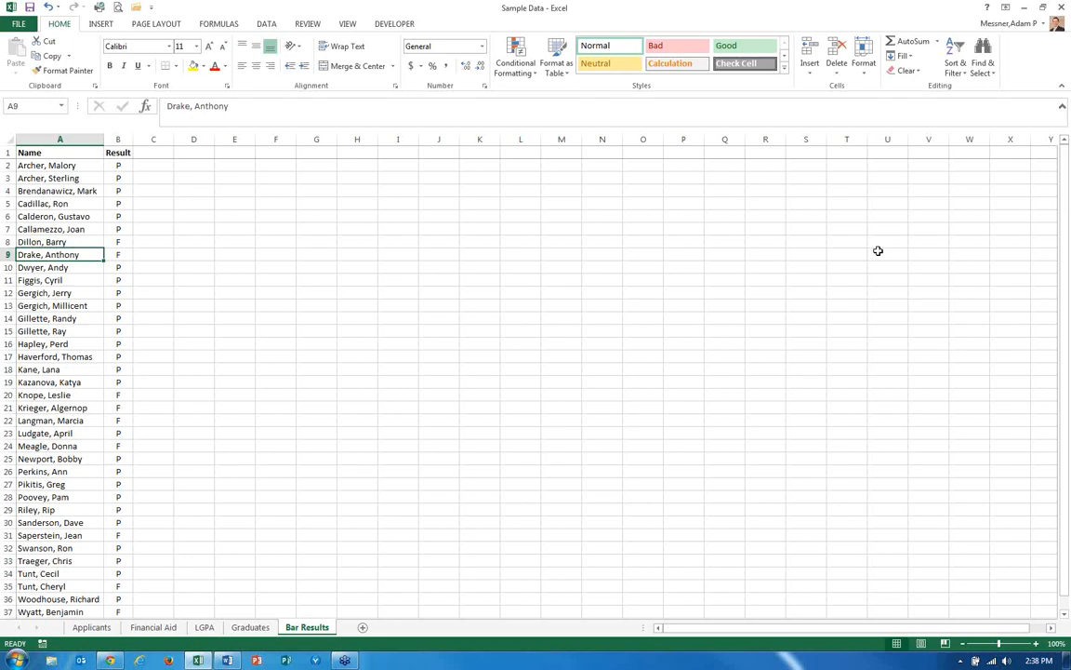
pyautogui.hotkey('ctrl', 'pageup')
pyautogui.hotkey('ctrl', 'pageup')
pyautogui.hotkey('ctrl', 'pageup')
pyautogui.hotkey('ctrl', 'pageup')
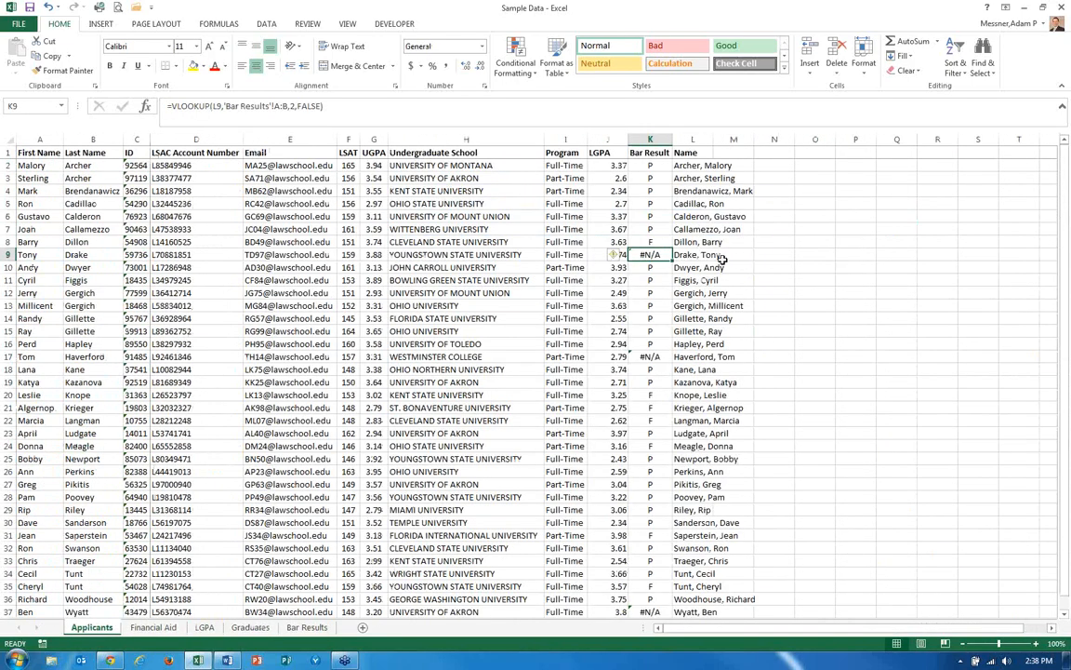
pyautogui.press('Right')
pyautogui.press('Right')
# Edit the first name in L9 so it matches the spelling on the Bar Results sheet.
pyautogui.click(694, 254)
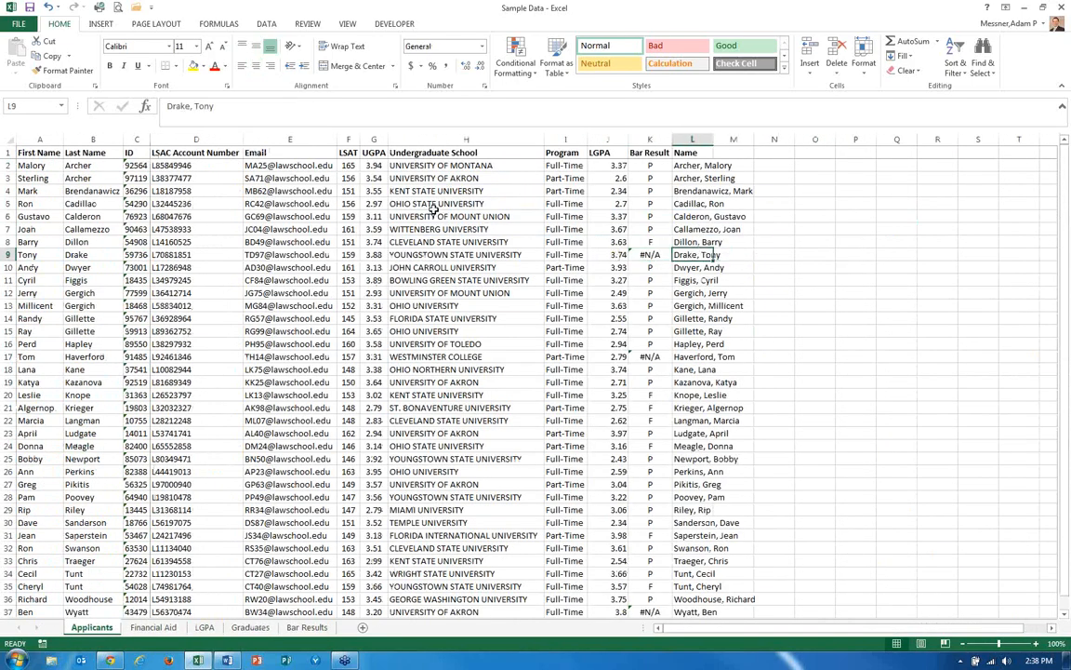
pyautogui.doubleClick(202, 106)
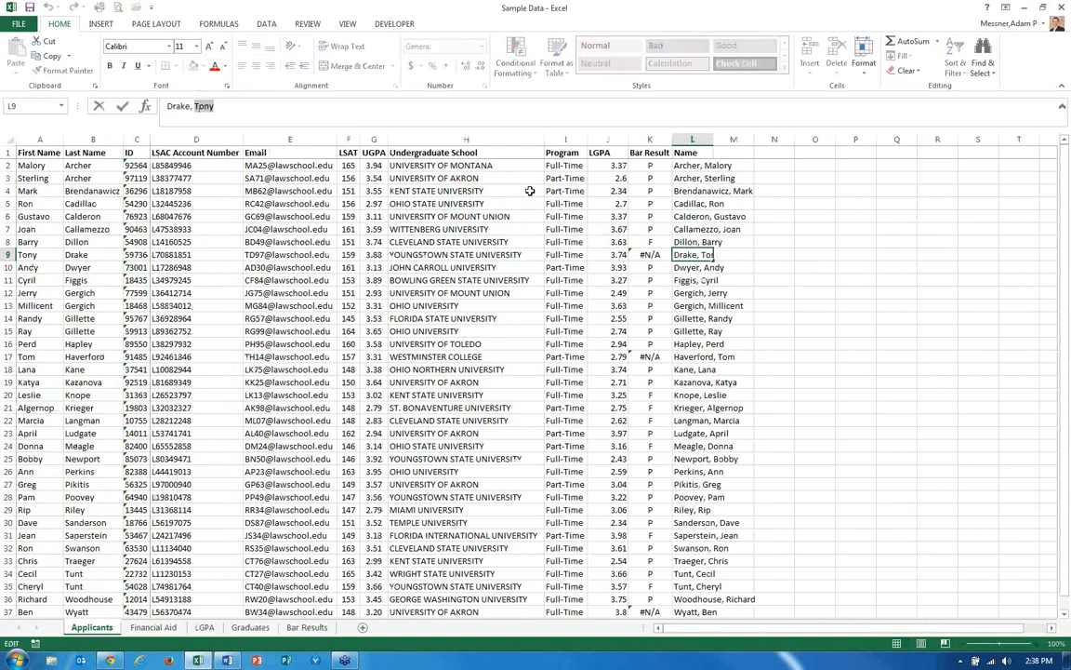
pyautogui.write('Anthony')
pyautogui.press('Return')
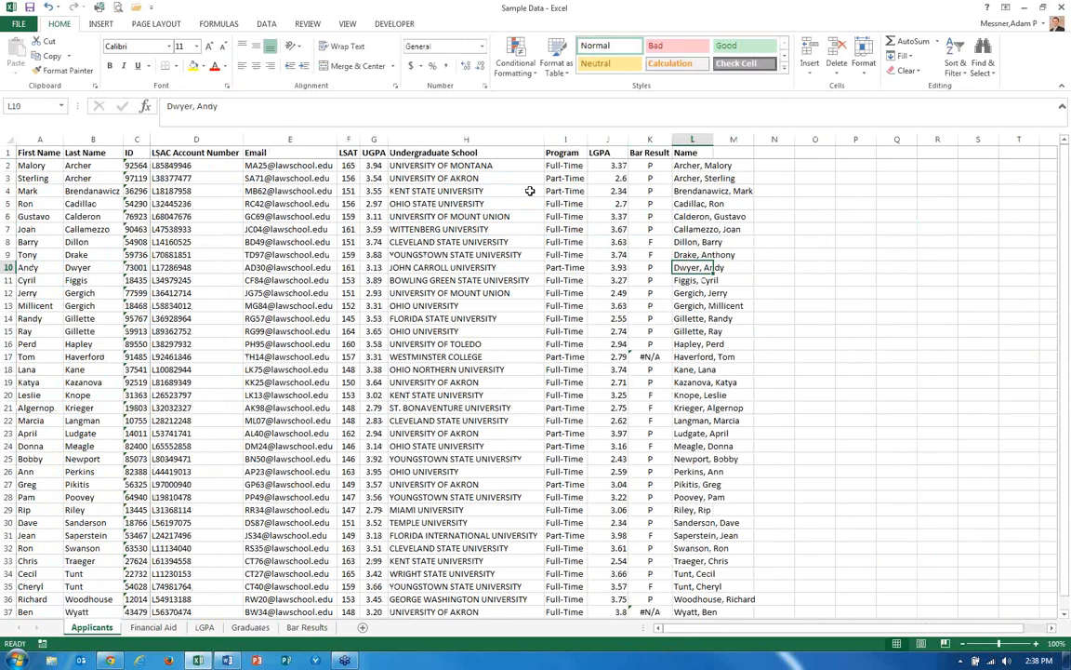
# Compare the next #N/A applicant name in L17 with its entry on the Bar Results sheet.
pyautogui.press('Up')
pyautogui.press('Down')
pyautogui.press('Down')
pyautogui.press('Down')
pyautogui.press('Down')
pyautogui.press('Down')
pyautogui.press('Down')
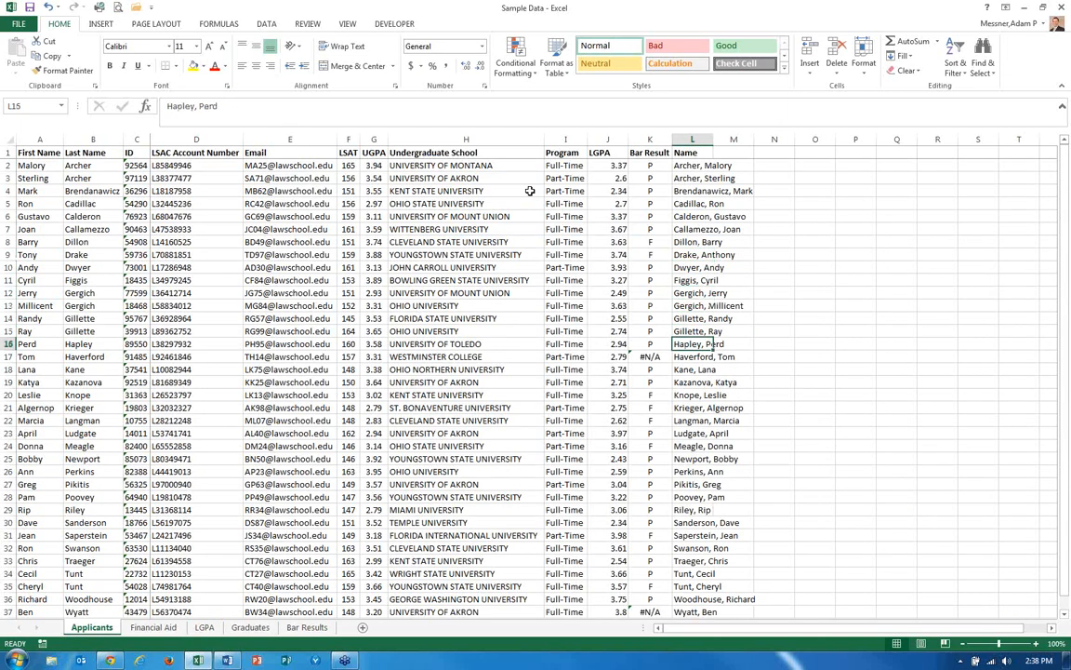
pyautogui.press('Down')
pyautogui.press('Down')
pyautogui.hotkey('ctrl', 'pagedown')
pyautogui.hotkey('ctrl', 'pagedown')
pyautogui.hotkey('ctrl', 'pagedown')
pyautogui.hotkey('ctrl', 'pagedown')
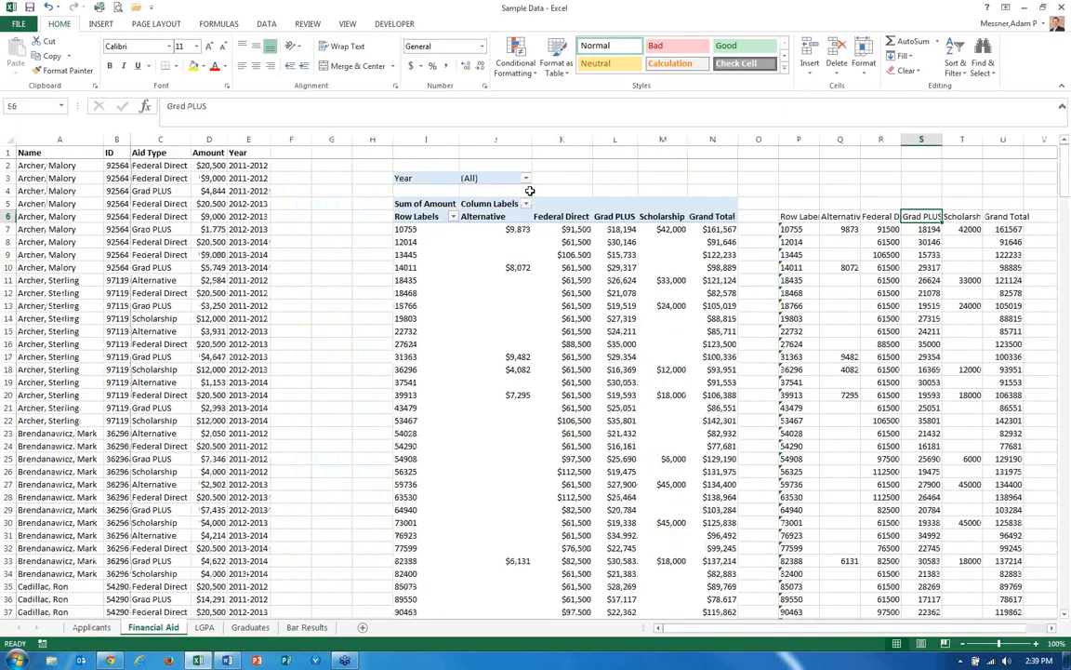
pyautogui.press('Down')
pyautogui.press('Down')
pyautogui.press('Down')
pyautogui.press('Down')
pyautogui.press('Down')
pyautogui.press('Down')
pyautogui.press('Down')
pyautogui.press('Down')
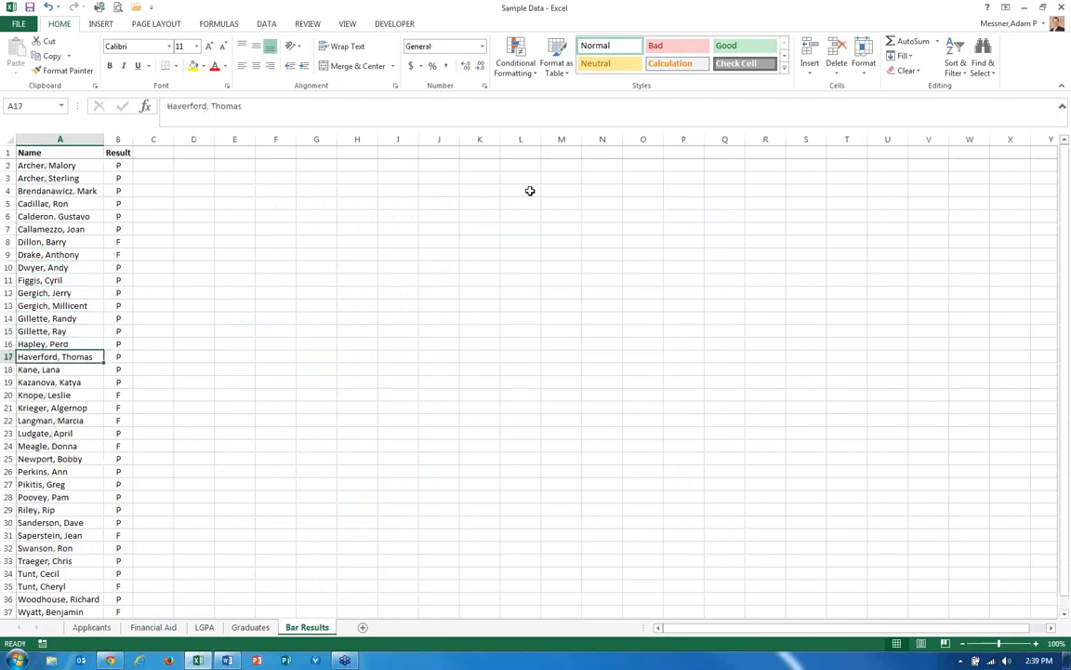
pyautogui.hotkey('ctrl', 'pageup')
pyautogui.hotkey('ctrl', 'pageup')
pyautogui.hotkey('ctrl', 'pageup')
pyautogui.hotkey('ctrl', 'pageup')
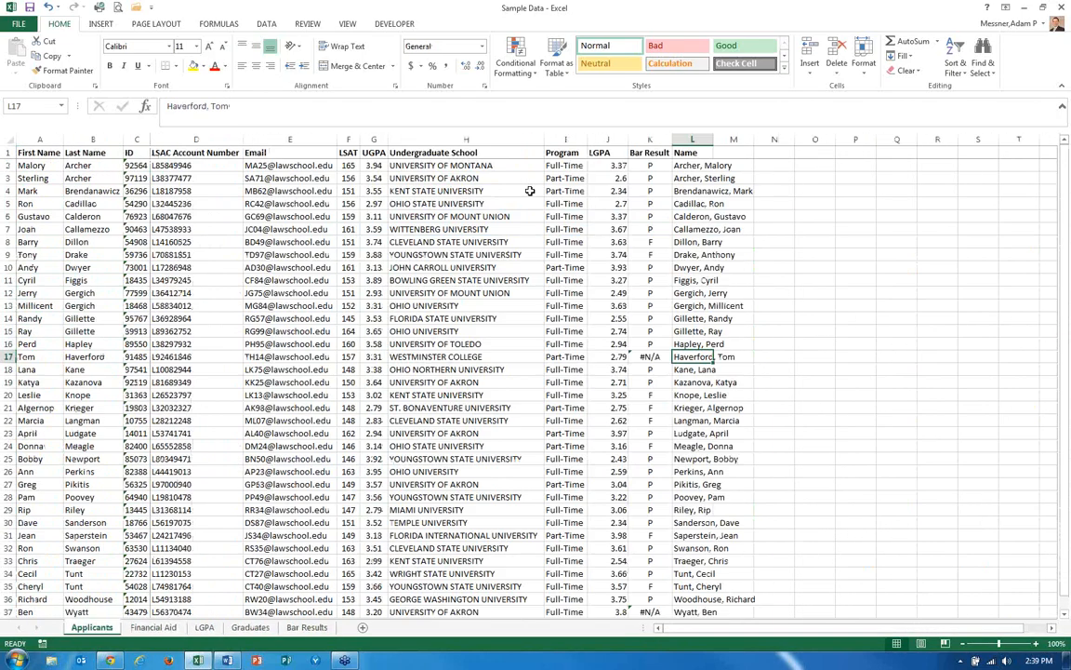
# Correct the name in L17 to Haverford, Thomas so it matches the Bar Results sheet.
pyautogui.click(247, 105)
pyautogui.press('BackSpace')
pyautogui.press('BackSpace')
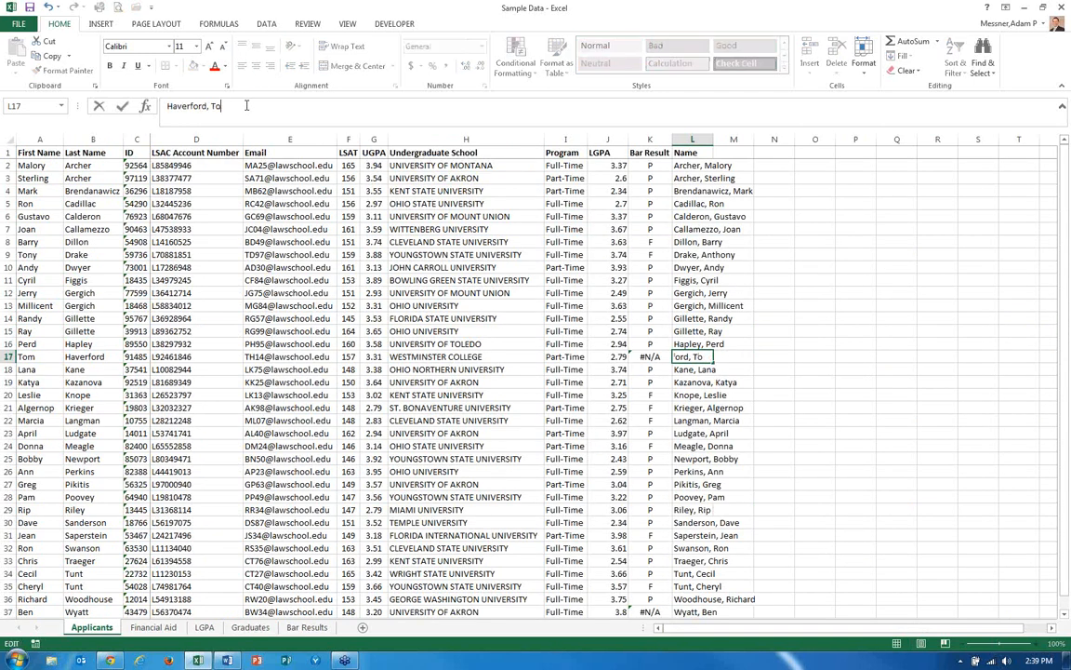
pyautogui.write('homas')
pyautogui.hotkey('ctrl', 'Return')
pyautogui.press('Left')
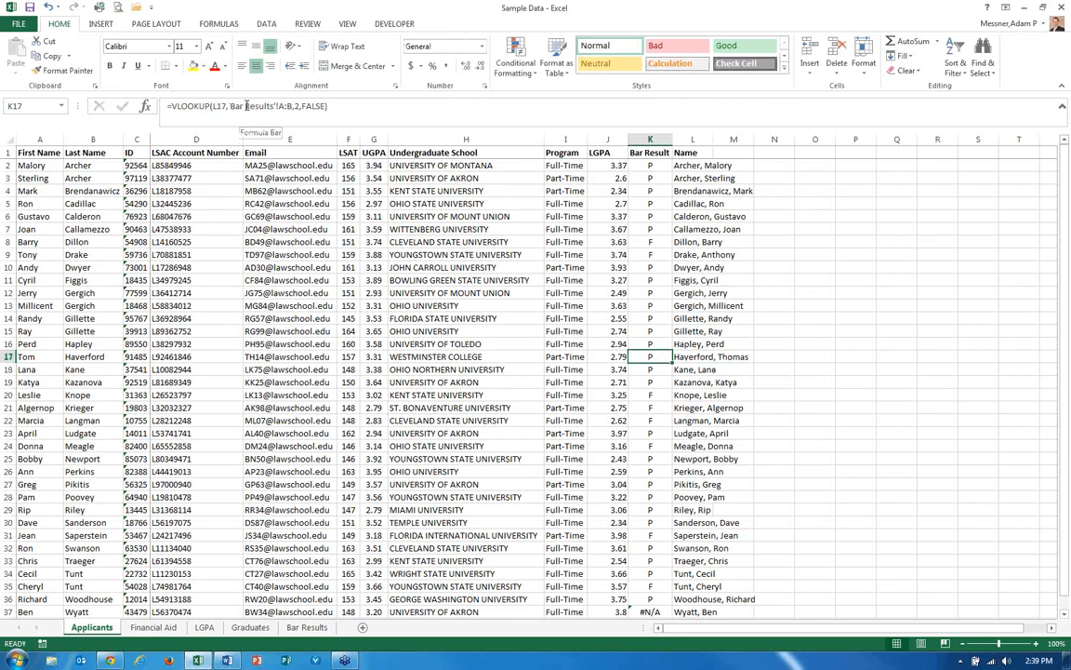
# Compare the last #N/A applicant name in L37 with the matching entry on the Bar Results sheet.
pyautogui.press('Down')
pyautogui.press('Down')
pyautogui.press('Down')
pyautogui.press('Down')
pyautogui.press('Down')
pyautogui.press('Down')
pyautogui.press('Down')
pyautogui.press('Down')
pyautogui.press('Down')
pyautogui.press('Down')
pyautogui.press('Down')
pyautogui.press('Down')
pyautogui.press('Down')
pyautogui.press('Down')
pyautogui.press('Down')
pyautogui.press('Down')
pyautogui.press('Down')
pyautogui.press('Down')
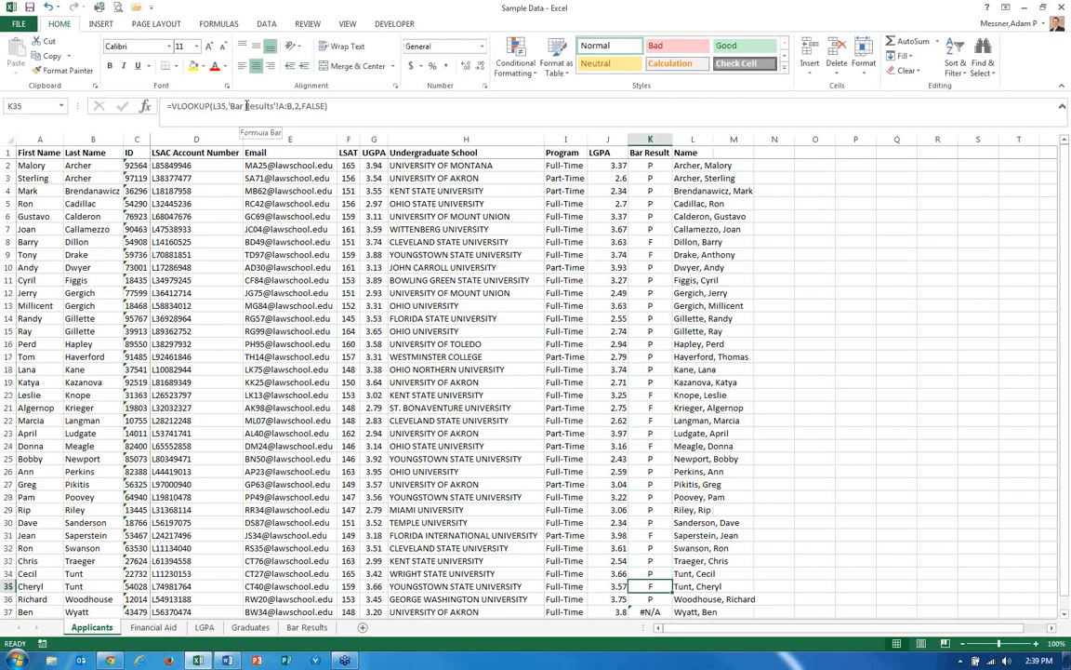
pyautogui.press('Down')
pyautogui.press('Down')
pyautogui.press('Right')
pyautogui.hotkey('ctrl', 'pagedown')
pyautogui.hotkey('ctrl', 'pagedown')
pyautogui.hotkey('ctrl', 'pagedown')
pyautogui.hotkey('ctrl', 'pagedown')
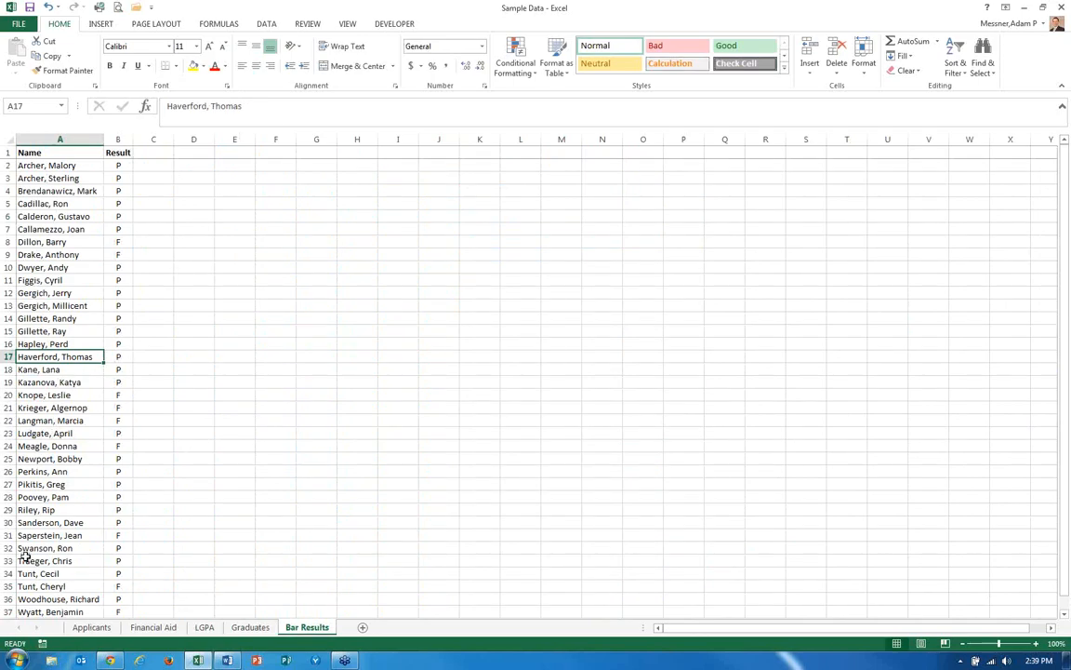
pyautogui.click(59, 610)
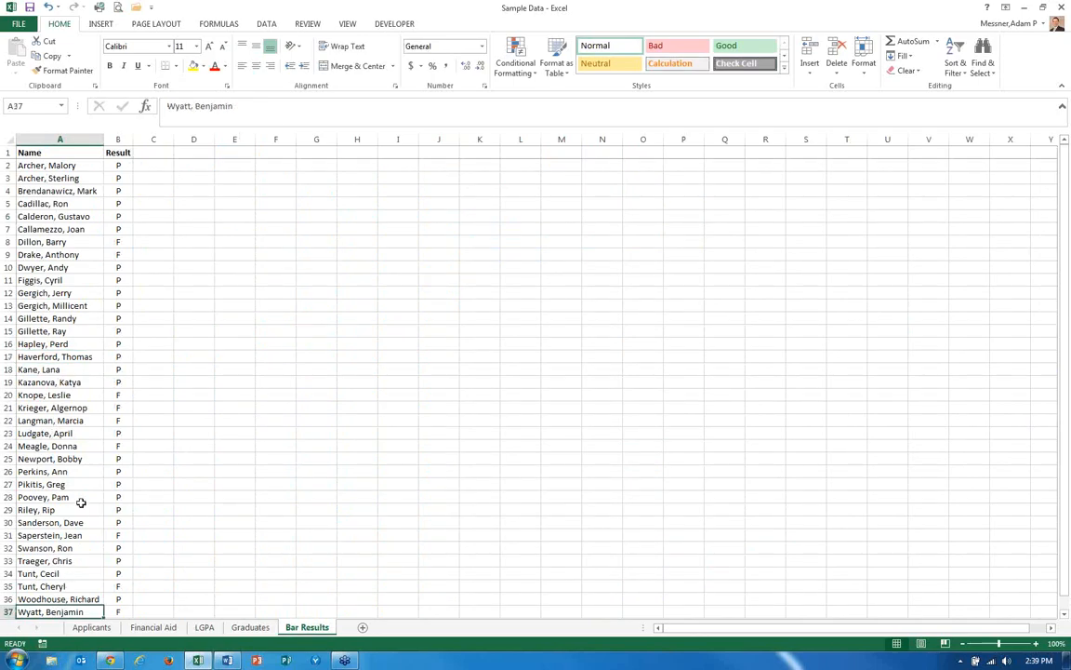
pyautogui.hotkey('ctrl', 'pageup')
pyautogui.hotkey('ctrl', 'pageup')
pyautogui.hotkey('ctrl', 'pageup')
pyautogui.hotkey('ctrl', 'pageup')
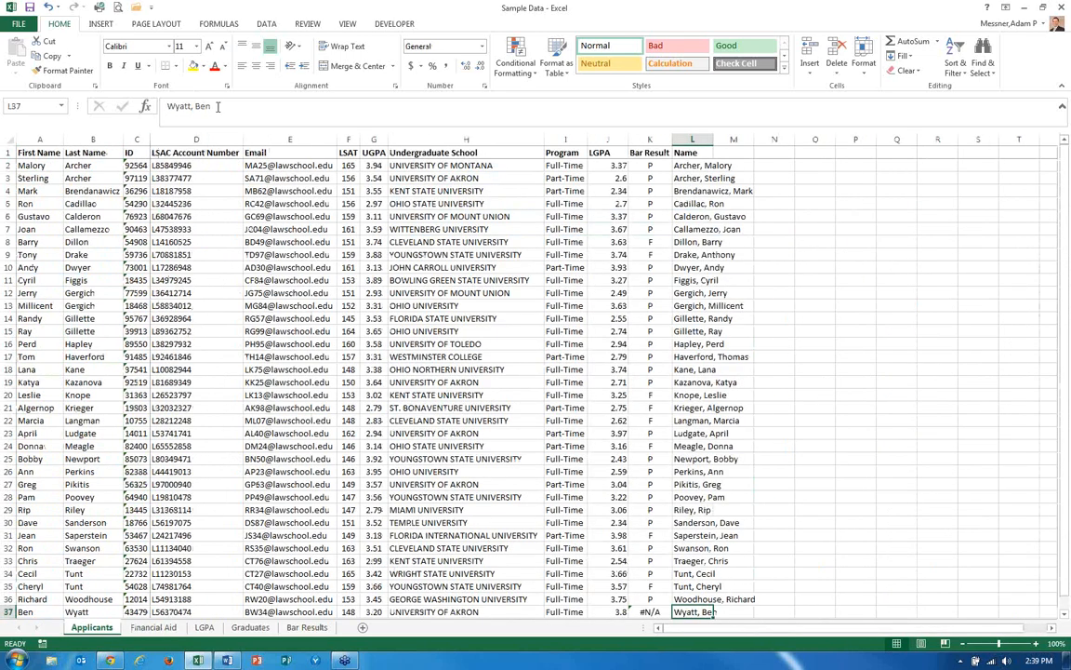
pyautogui.press('F2')
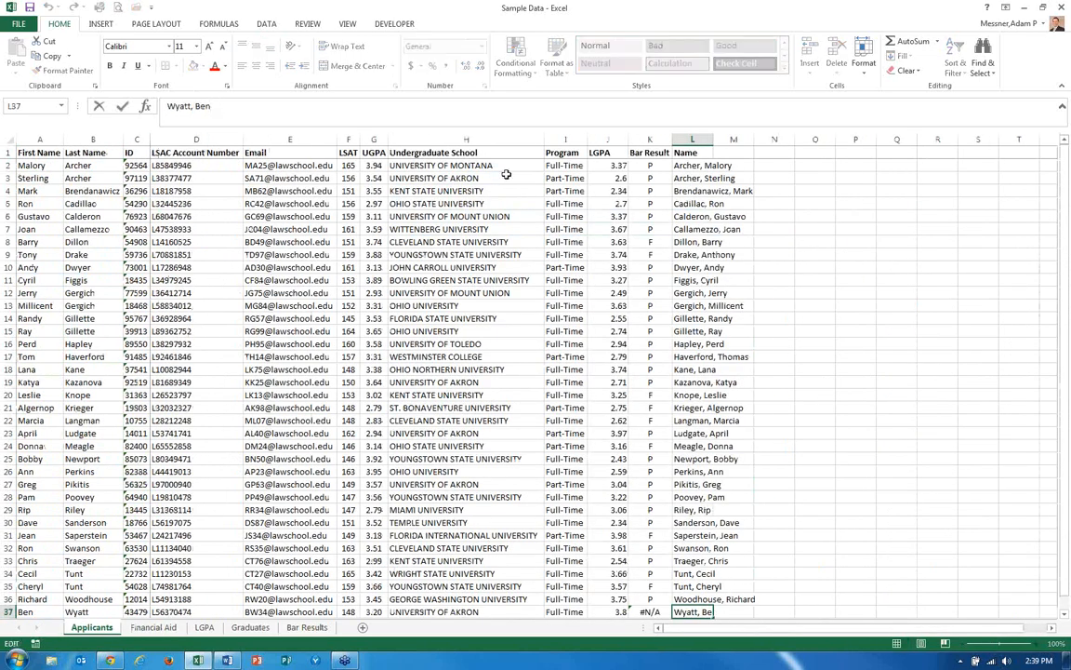
pyautogui.write('jamin')
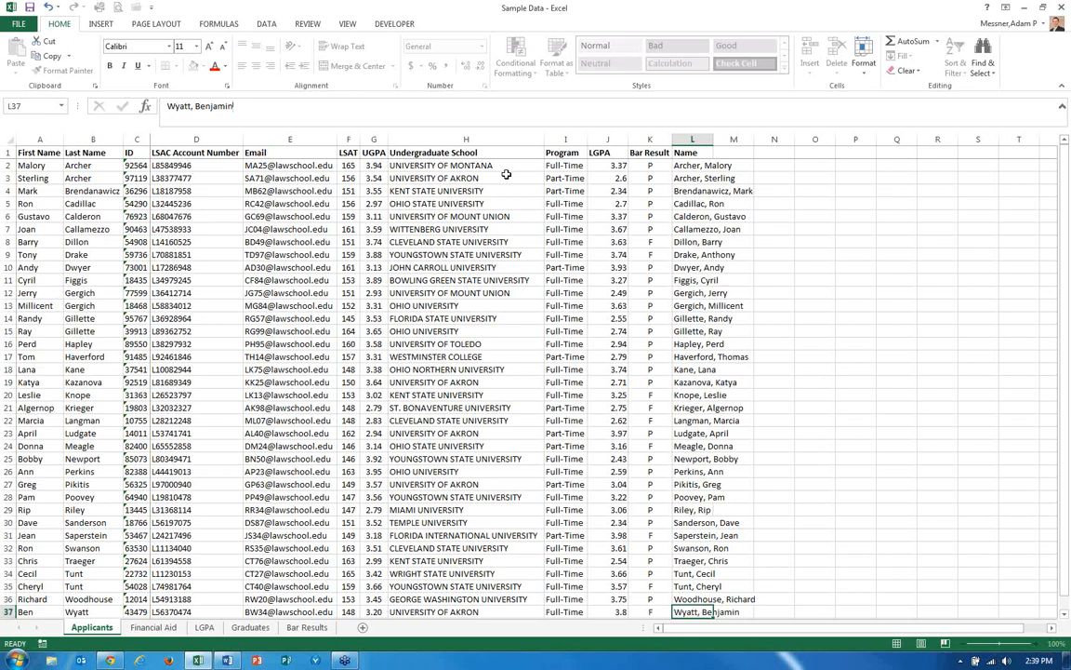
pyautogui.hotkey('ctrl', 'Return')
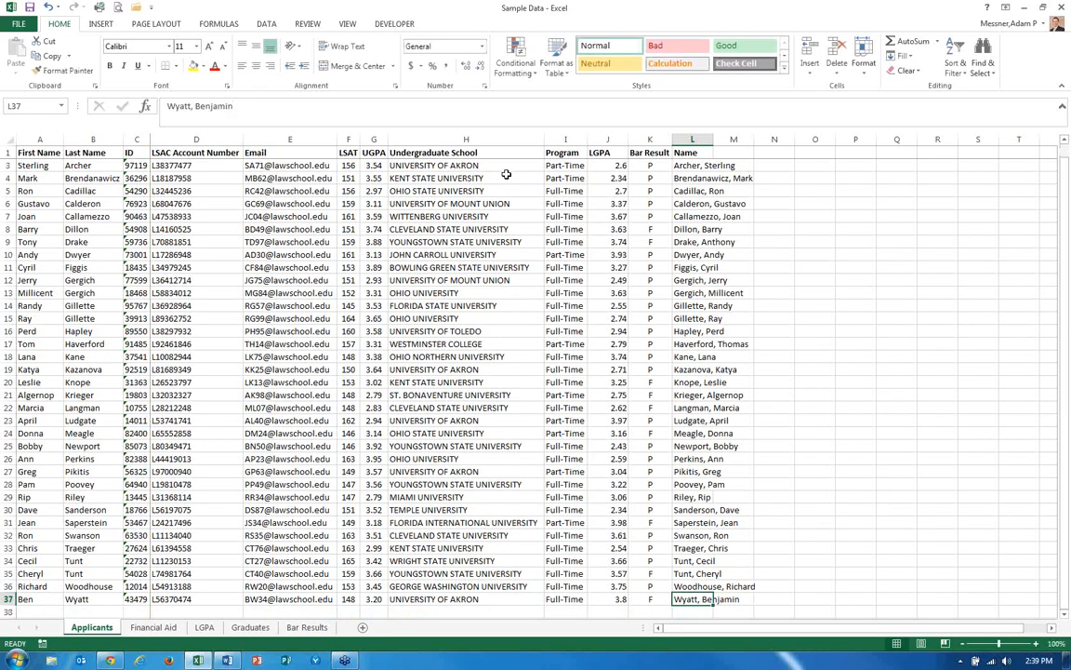
# Copy the Bar Result cells K2:K37 and paste them back as values to replace the lookup formulas.
pyautogui.click(651, 153)
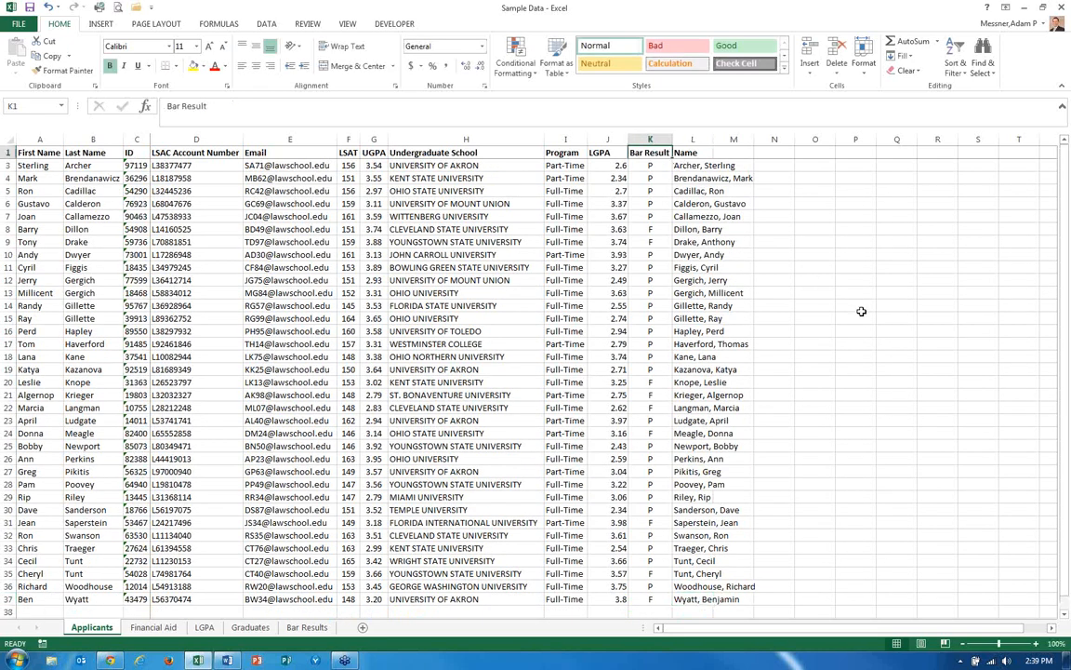
pyautogui.press('Down')
pyautogui.hotkey('ctrl', 'shift', 'Down')
pyautogui.hotkey('ctrl', 'c')
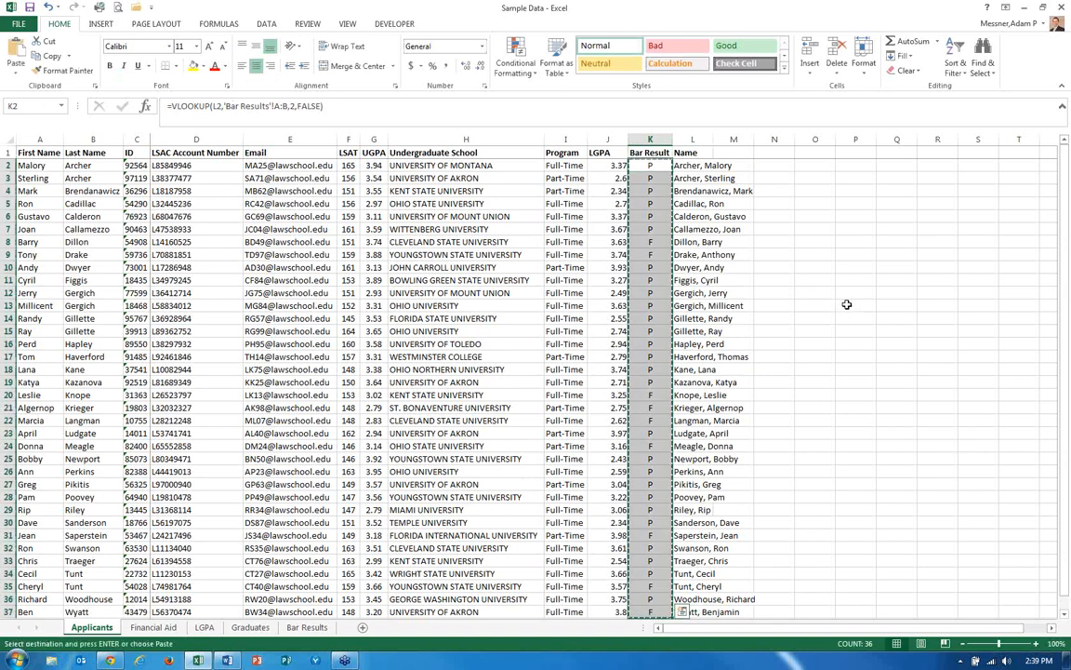
pyautogui.click(16, 76)
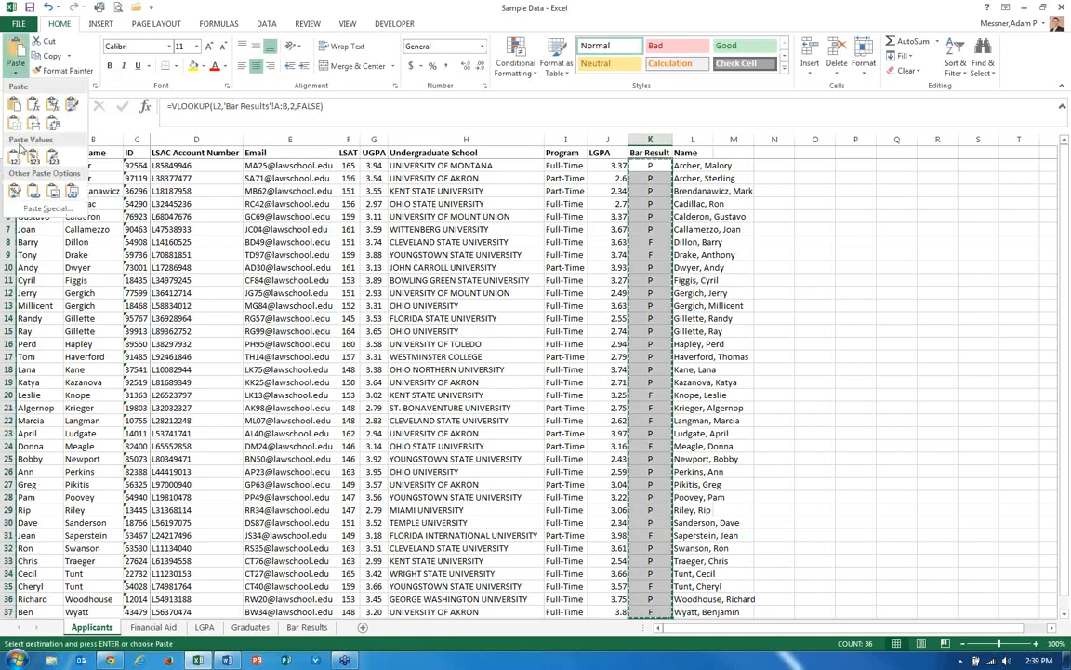
pyautogui.click(15, 142)
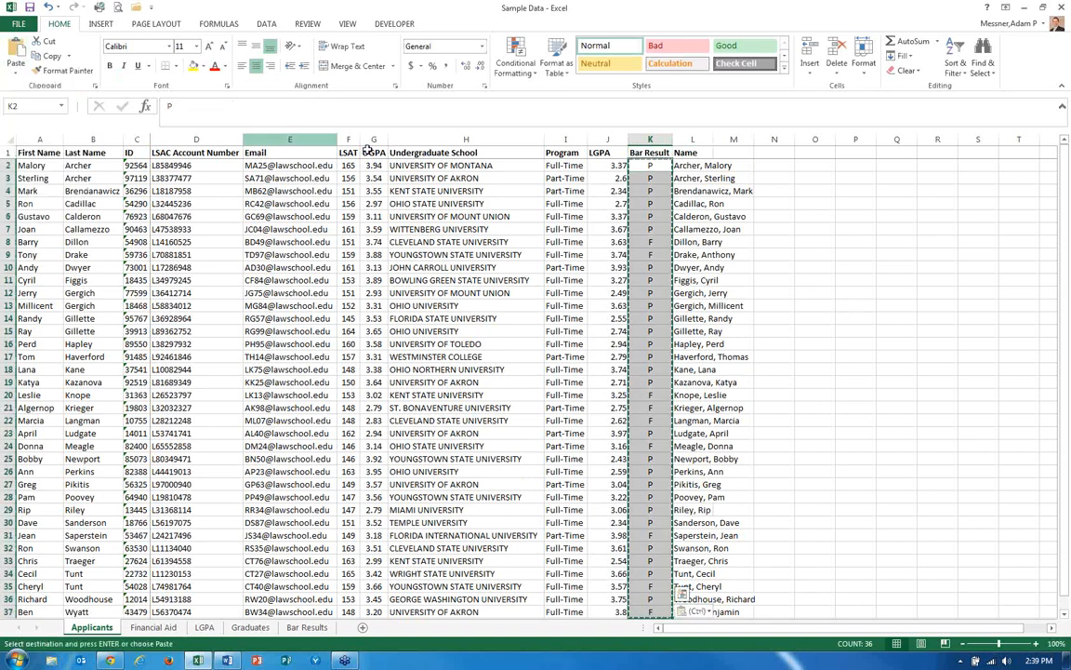
pyautogui.press('Escape')
pyautogui.click(611, 176)
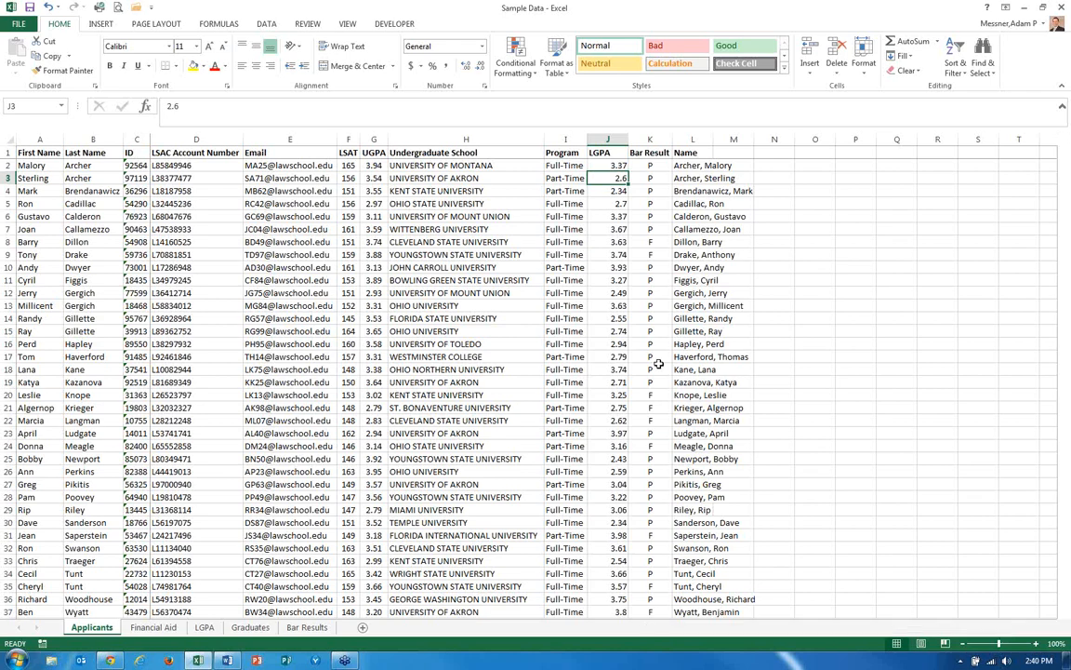
# On the Bar Results sheet, copy the names A2:A37 into column C and autofit column C.
pyautogui.hotkey('ctrl', 'pagedown')
pyautogui.hotkey('ctrl', 'pagedown')
pyautogui.hotkey('ctrl', 'pagedown')
pyautogui.hotkey('ctrl', 'pagedown')
pyautogui.hotkey('ctrl', 'Home')
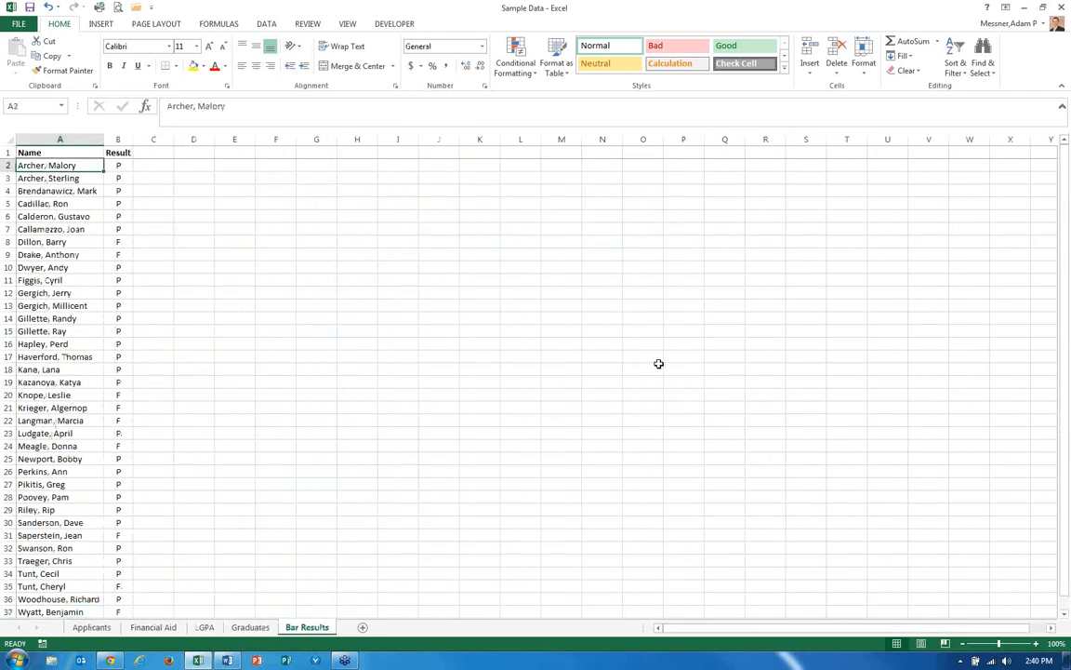
pyautogui.press('Up')
pyautogui.press('Down')
pyautogui.press('Up')
pyautogui.press('Down')
pyautogui.hotkey('ctrl', 'shift', 'Down')
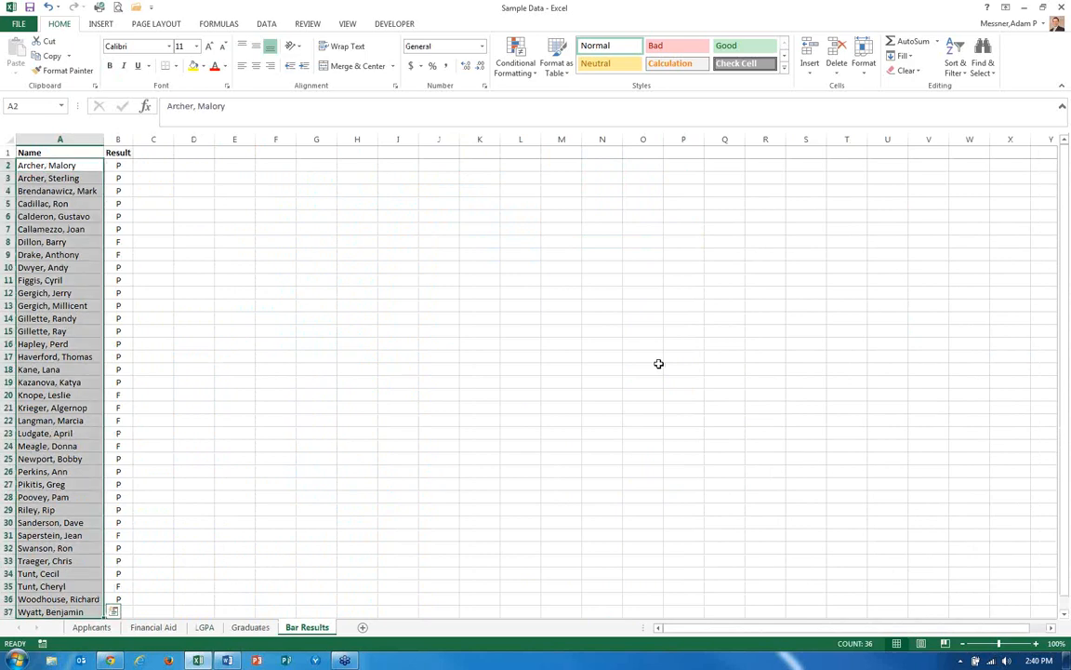
pyautogui.hotkey('ctrl', 'c')
pyautogui.press('Right')
pyautogui.press('Right')
pyautogui.hotkey('ctrl', 'v')
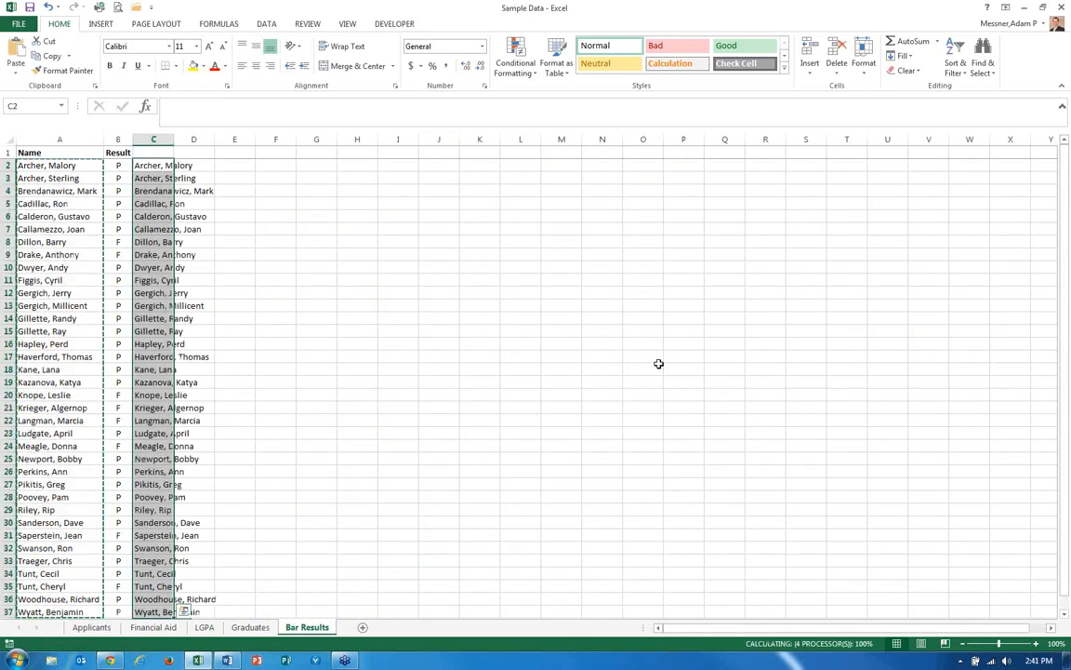
pyautogui.click(177, 144)
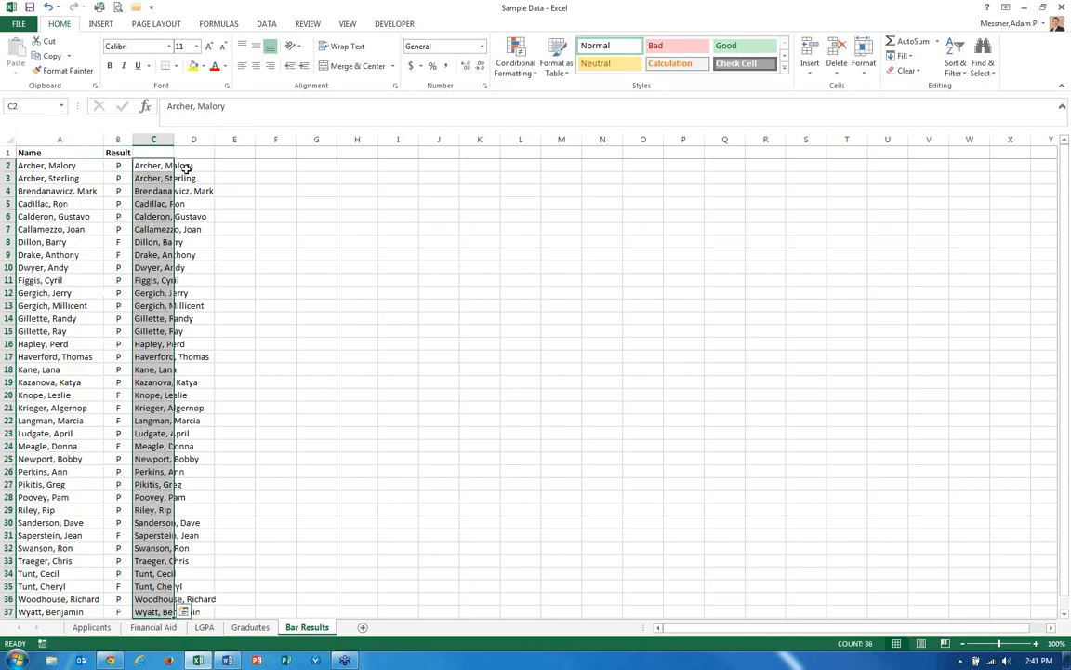
pyautogui.doubleClick(174, 139)
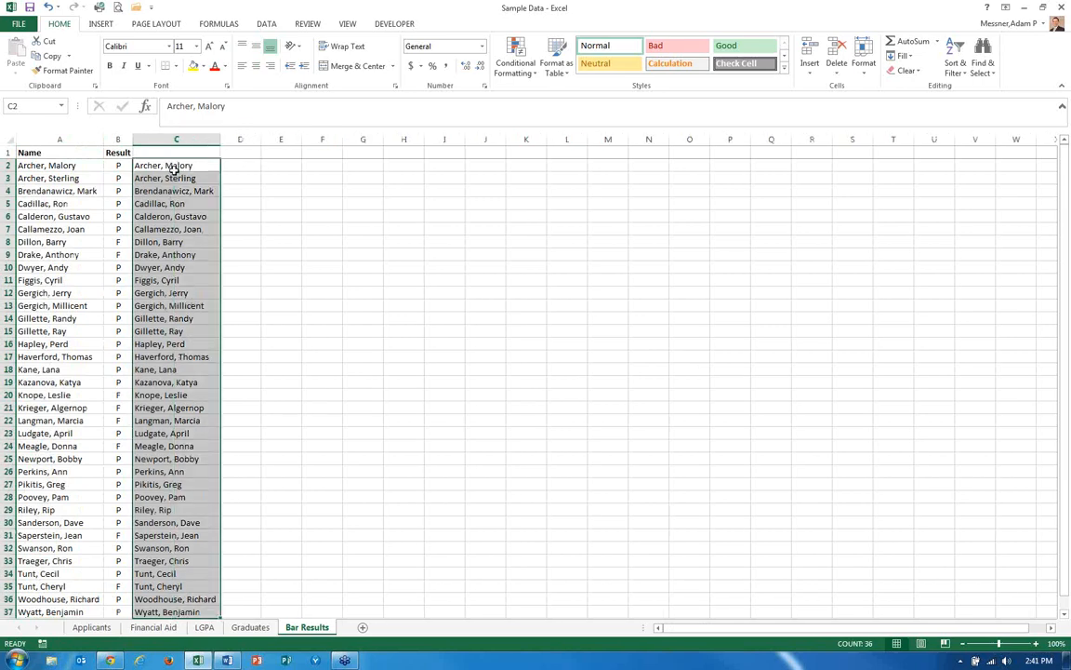
pyautogui.click(175, 177)
pyautogui.hotkey('ctrl', 'Home')
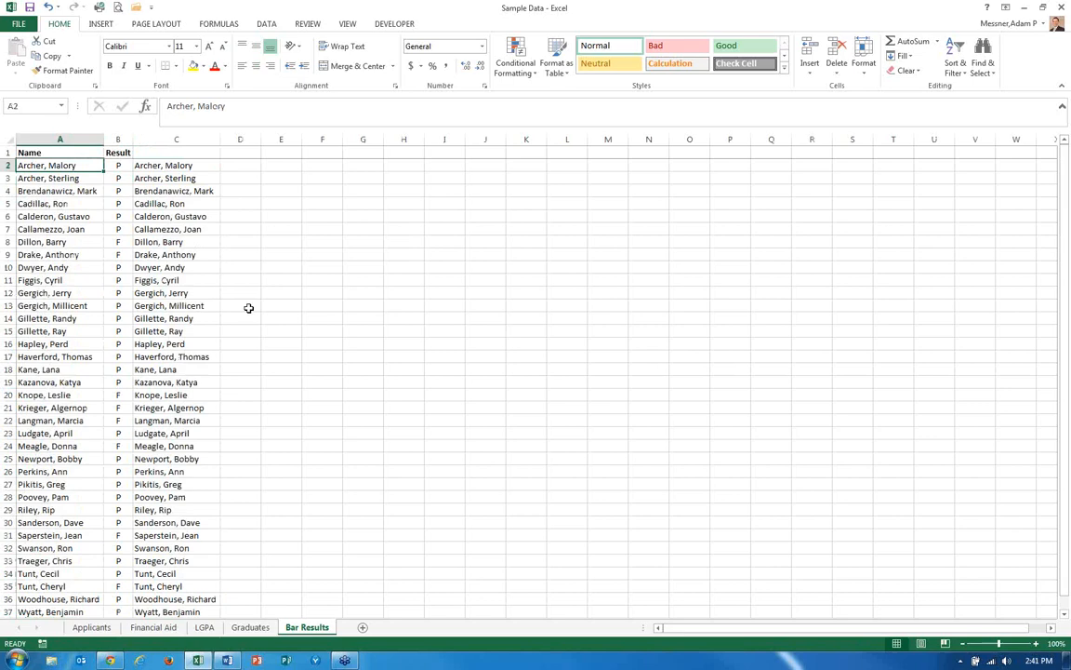
# Review the extent of the Bar Results table and compare it with the Applicants sheet.
pyautogui.hotkey('ctrl', 'shift', 'Right')
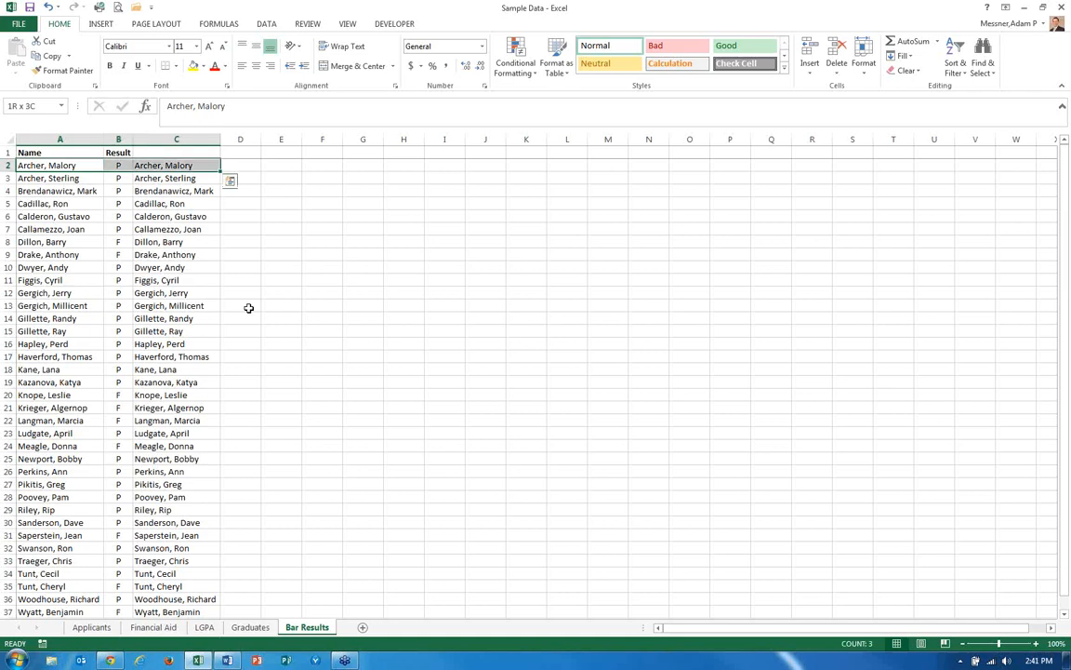
pyautogui.hotkey('ctrl', 'shift', 'Left')
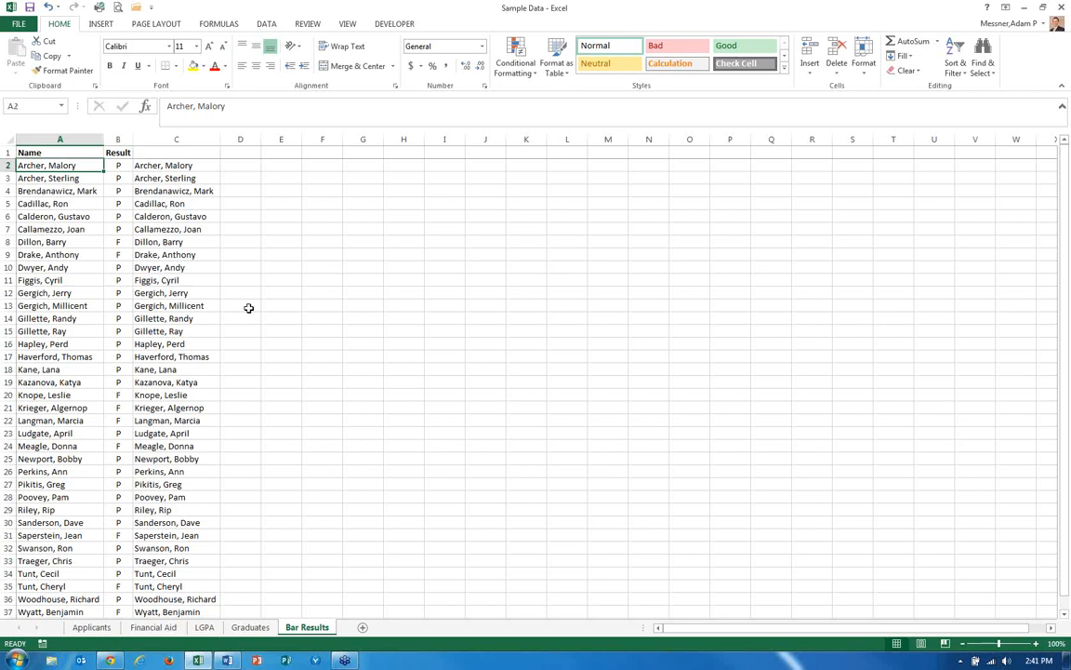
pyautogui.hotkey('ctrl', 'shift', 'Down')
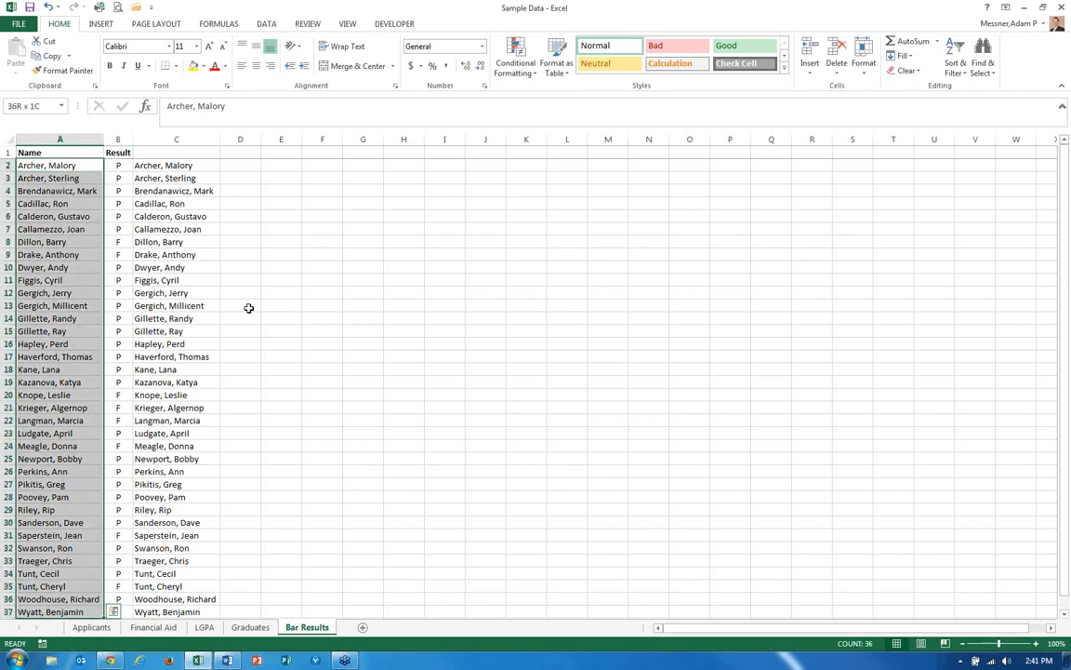
pyautogui.hotkey('ctrl', 'shift', 'Up')
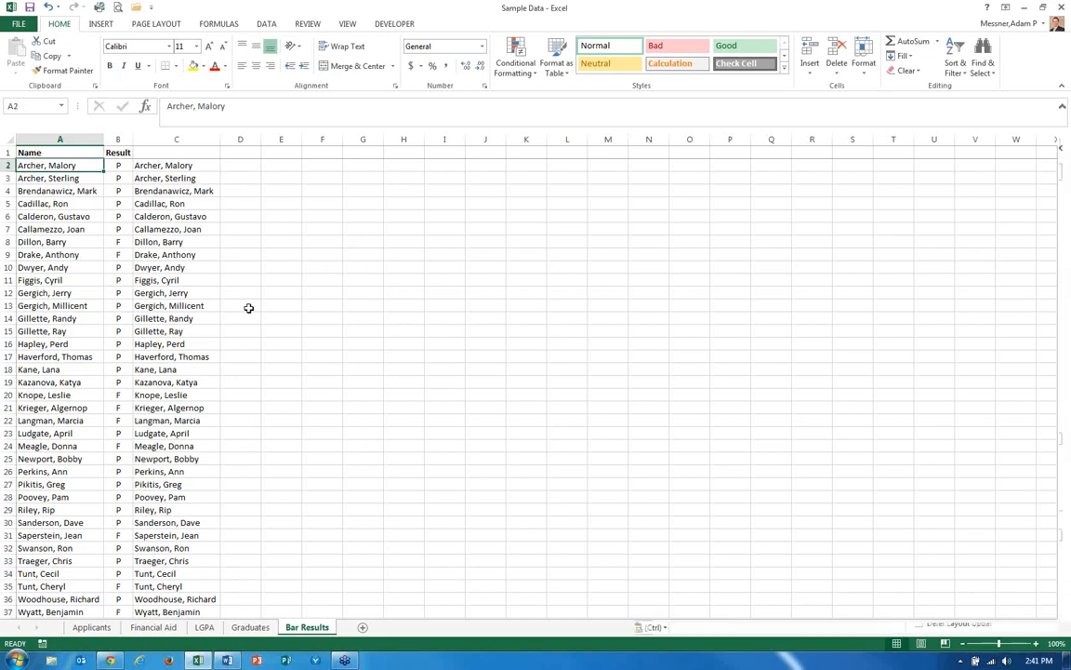
pyautogui.hotkey('ctrl', 'pageup')
pyautogui.hotkey('ctrl', 'pageup')
pyautogui.hotkey('ctrl', 'pageup')
pyautogui.hotkey('ctrl', 'pageup')
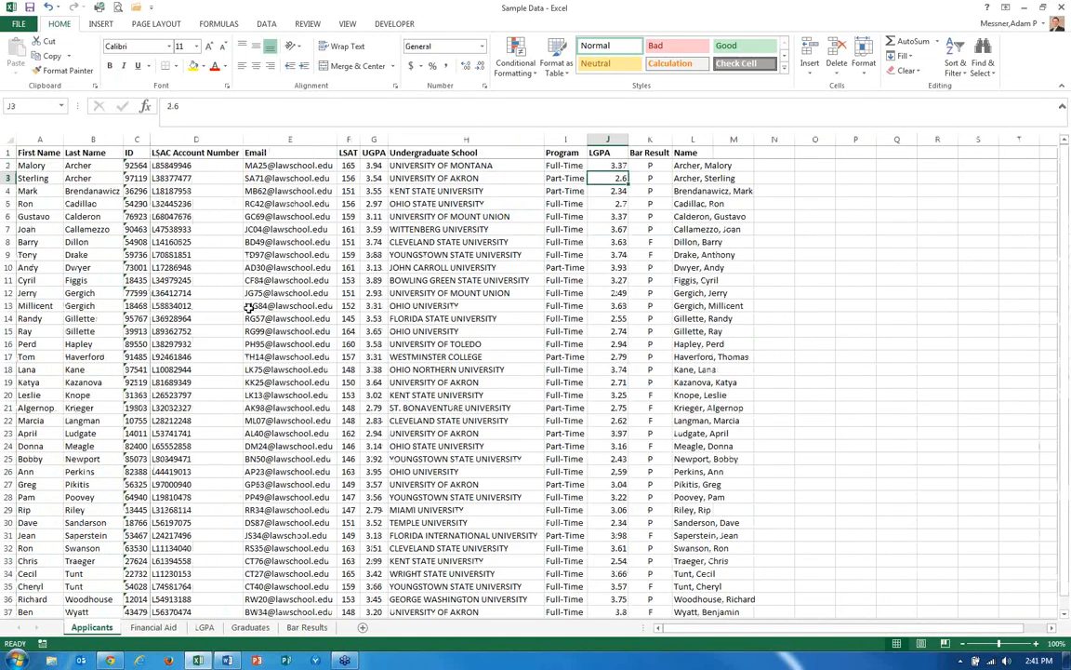
pyautogui.hotkey('ctrl', 'pagedown')
pyautogui.hotkey('ctrl', 'pagedown')
pyautogui.hotkey('ctrl', 'pagedown')
pyautogui.hotkey('ctrl', 'pagedown')
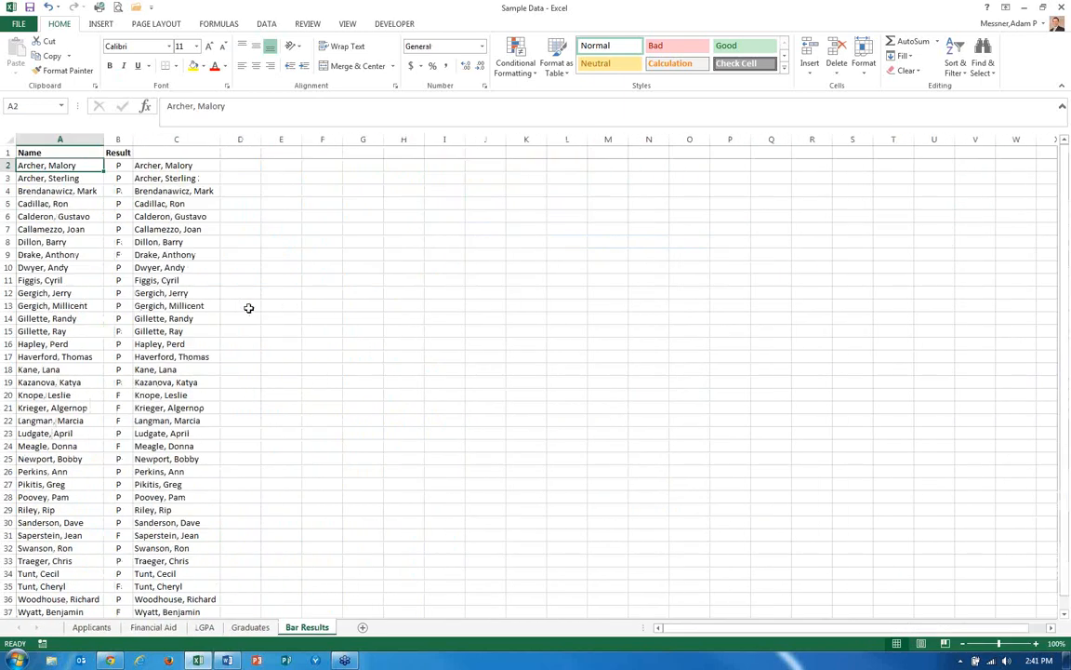
pyautogui.press('Right')
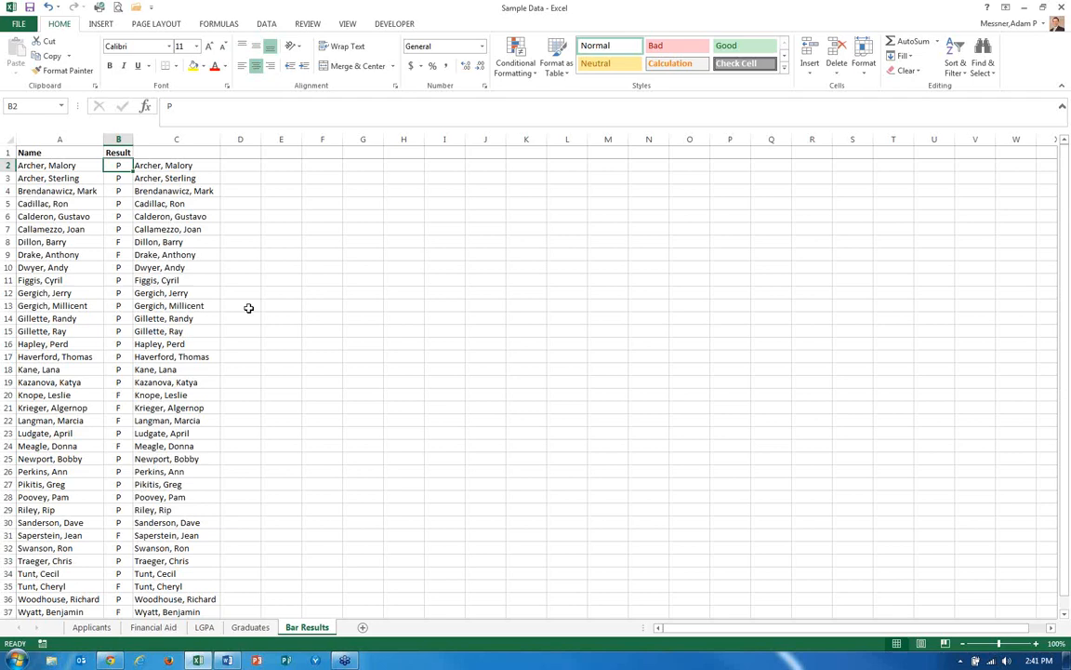
# On the Graduates sheet, enter in E2 a VLOOKUP of the ID in C2 against 'Financial Aid'!P:U returning column 3 with FALSE.
pyautogui.hotkey('ctrl', 'pageup')
pyautogui.press('Up')
pyautogui.press('Up')
pyautogui.press('Up')
pyautogui.press('Up')
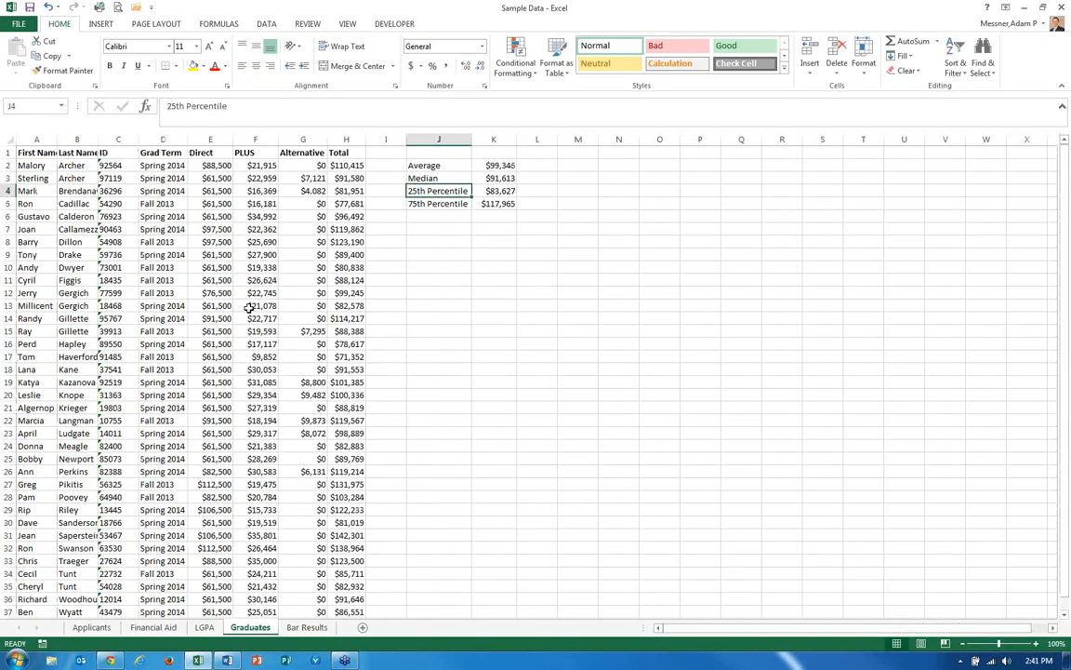
pyautogui.press('Left')
pyautogui.press('Left')
pyautogui.press('Left')
pyautogui.press('Left')
pyautogui.press('Left')
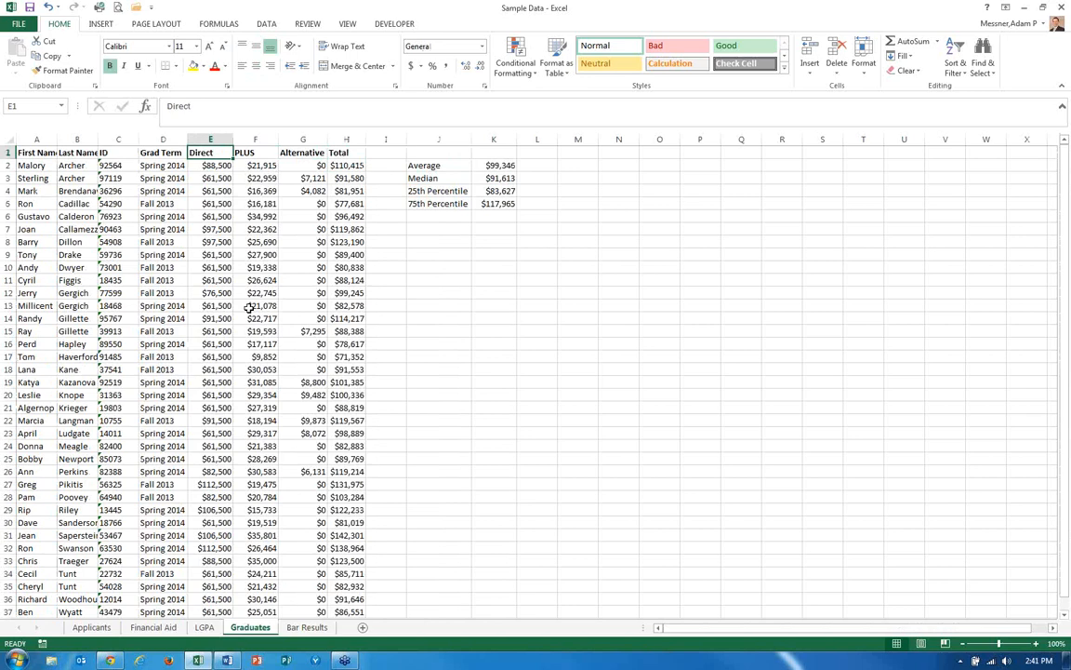
pyautogui.press('Left')
pyautogui.press('Right')
pyautogui.press('Down')
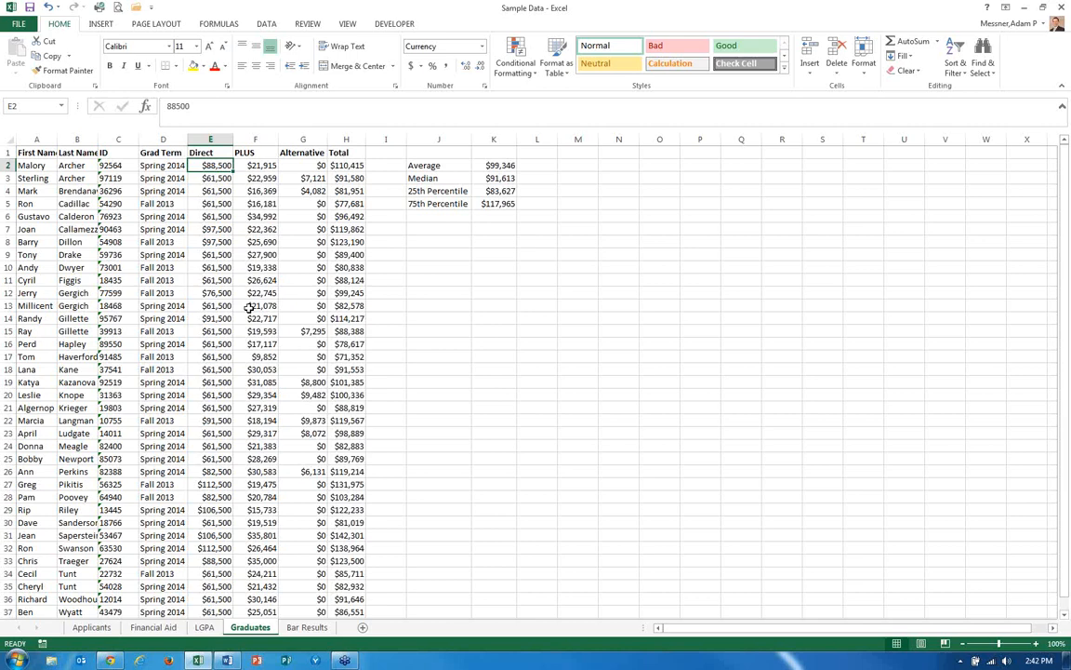
pyautogui.write('=vlookup')
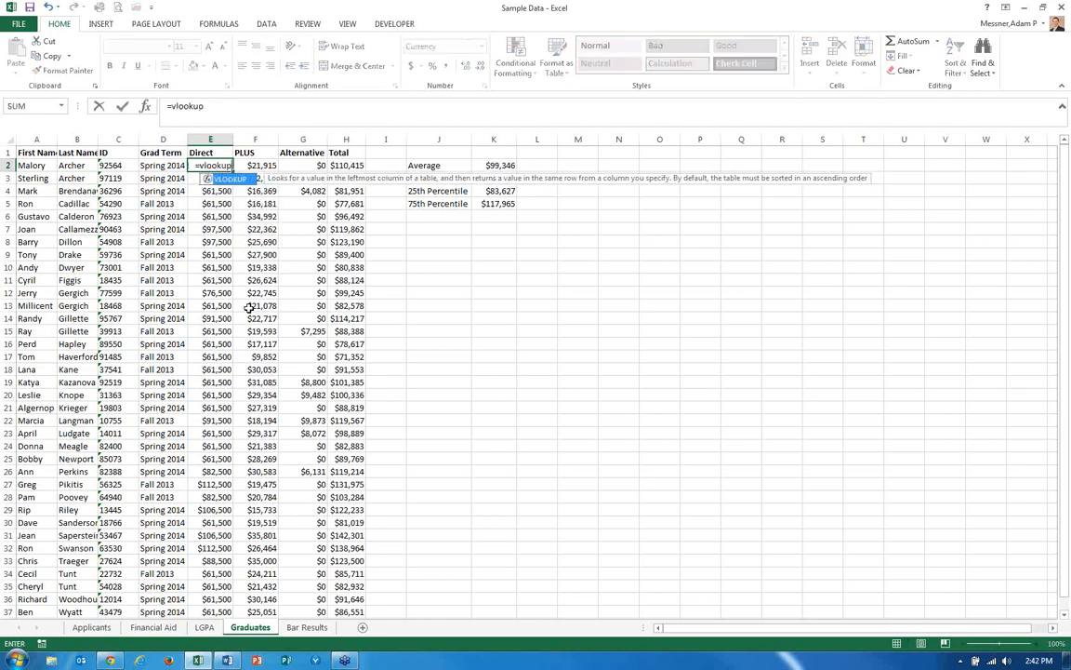
pyautogui.press('Tab')
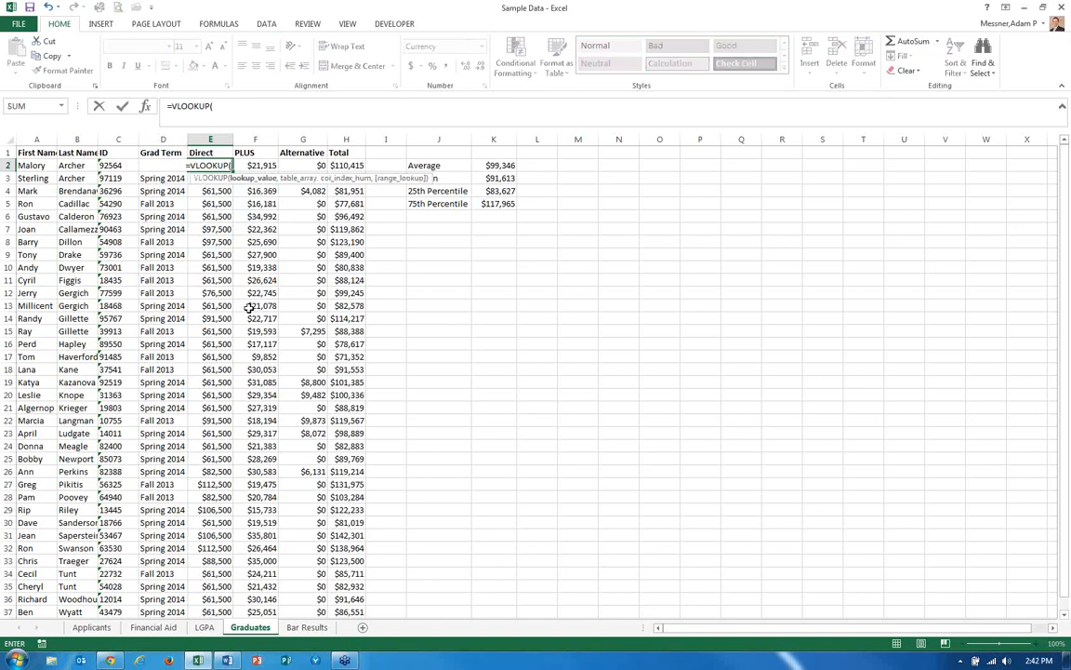
pyautogui.write('c2,')
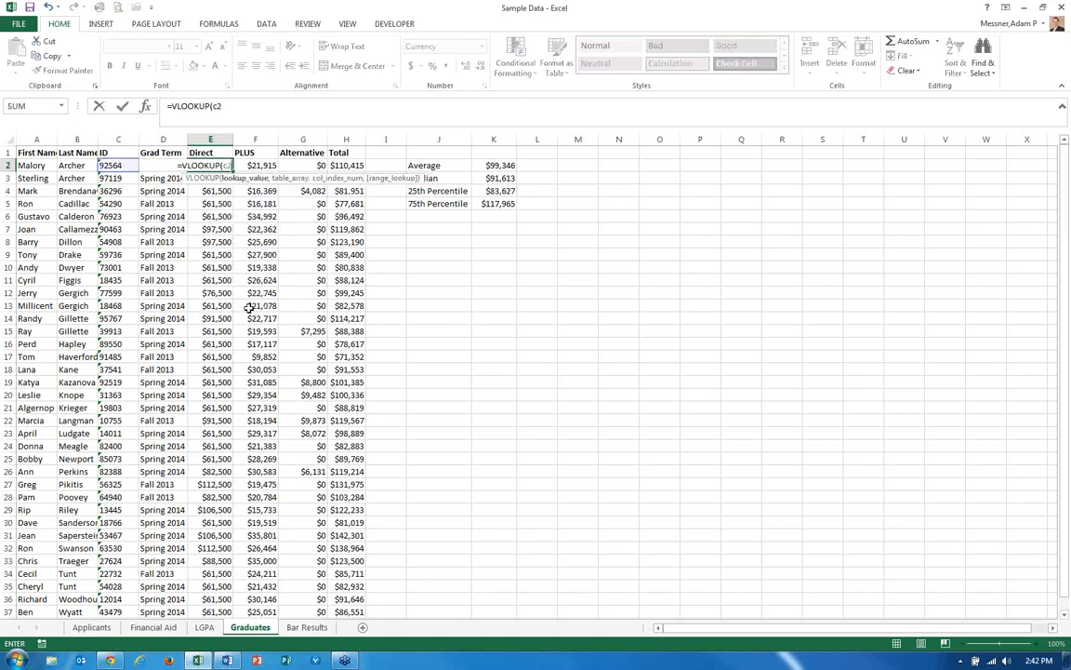
pyautogui.hotkey('ctrl', 'pageup')
pyautogui.hotkey('ctrl', 'pageup')
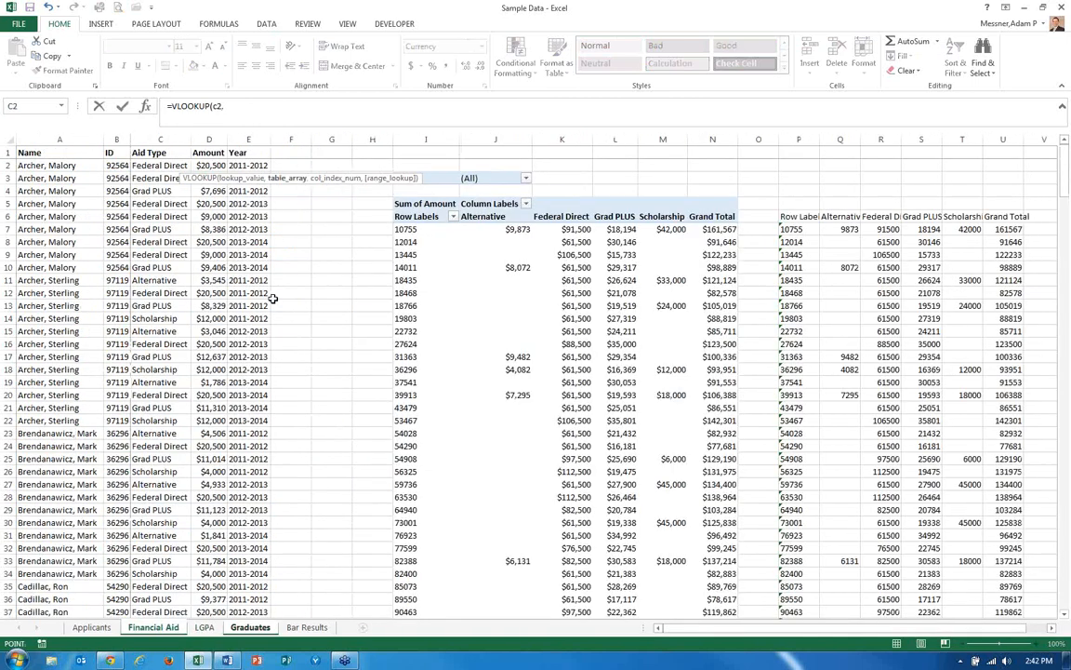
pyautogui.moveTo(800, 140); pyautogui.dragTo(993, 135)
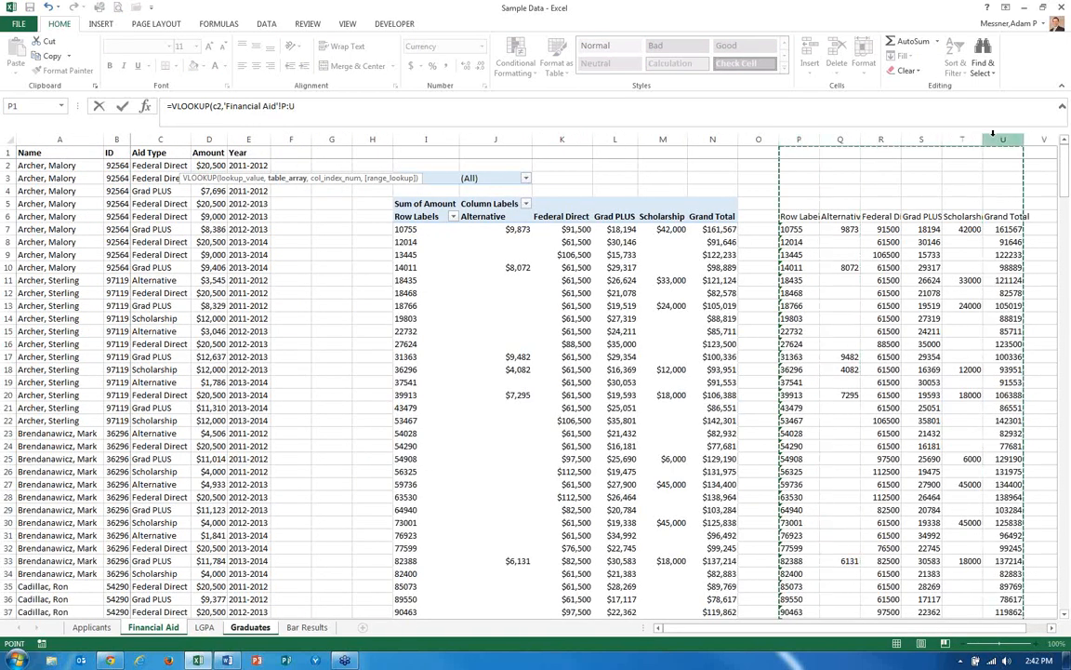
pyautogui.write(',')
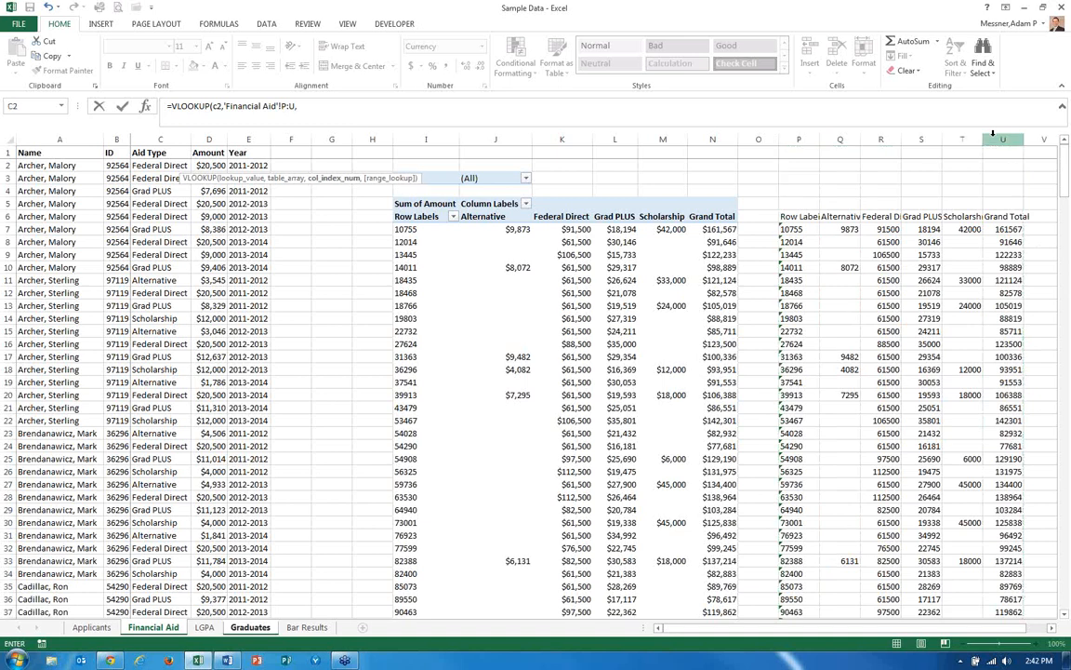
pyautogui.write('3,false')
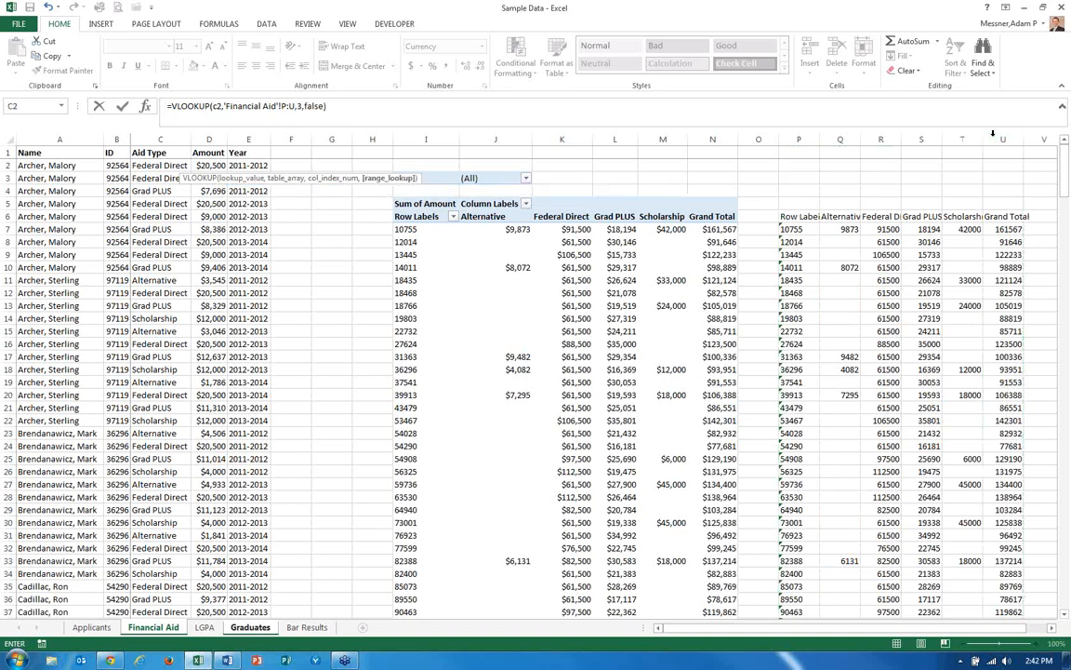
pyautogui.press('Return')
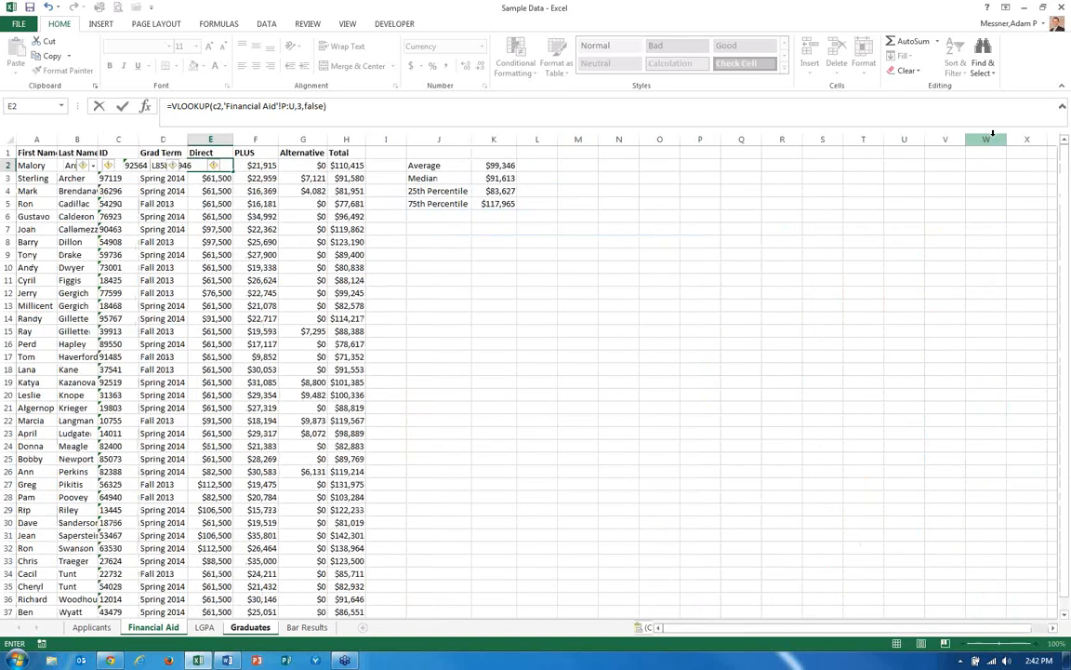
# Make the E2 lookup references absolute as $C2 and 'Financial Aid'!$P:$U.
pyautogui.press('Up')
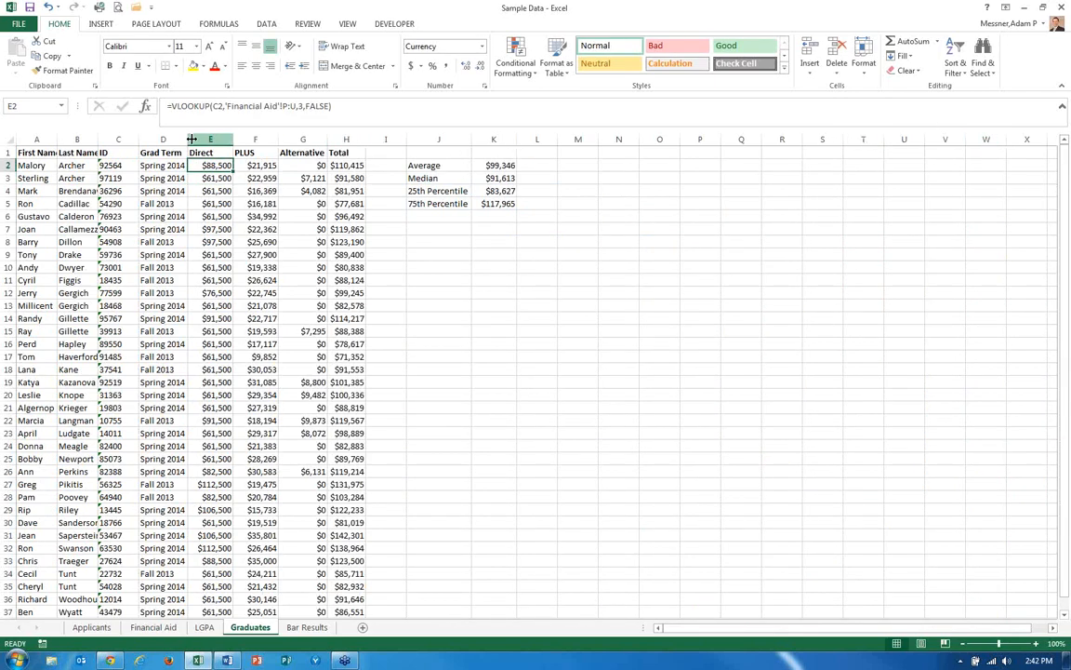
pyautogui.click(213, 110)
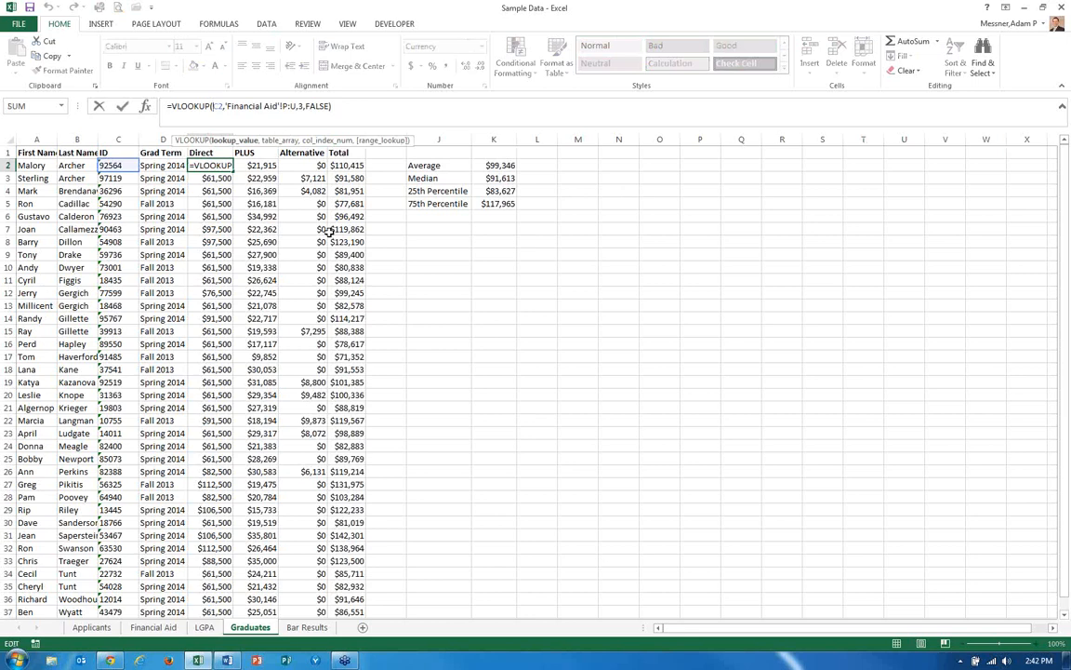
pyautogui.write('$')
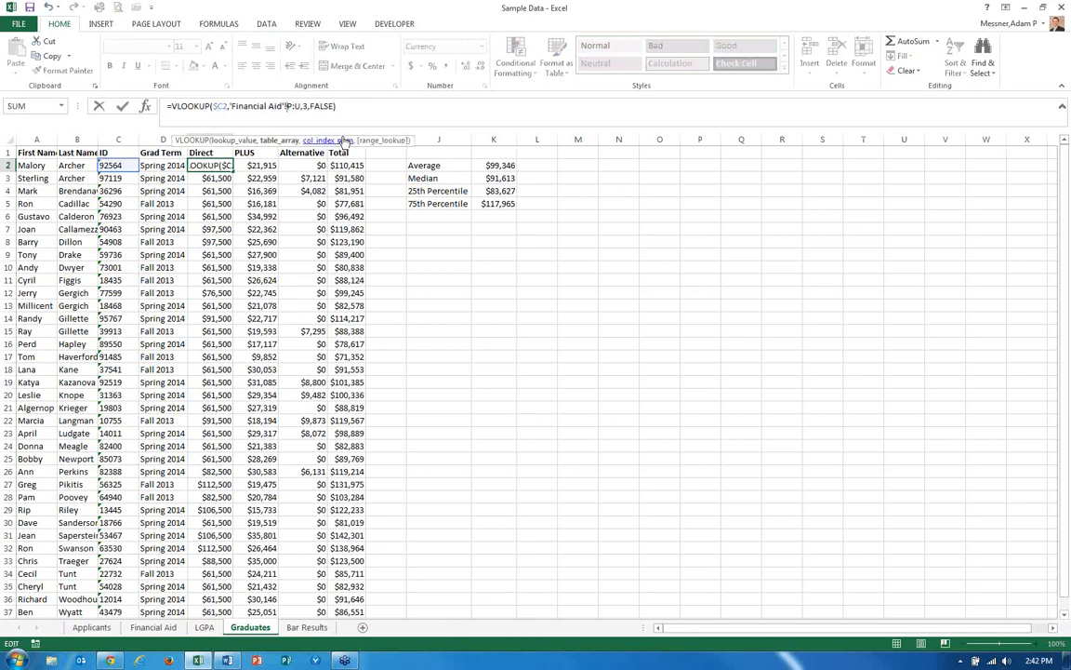
pyautogui.write('$')
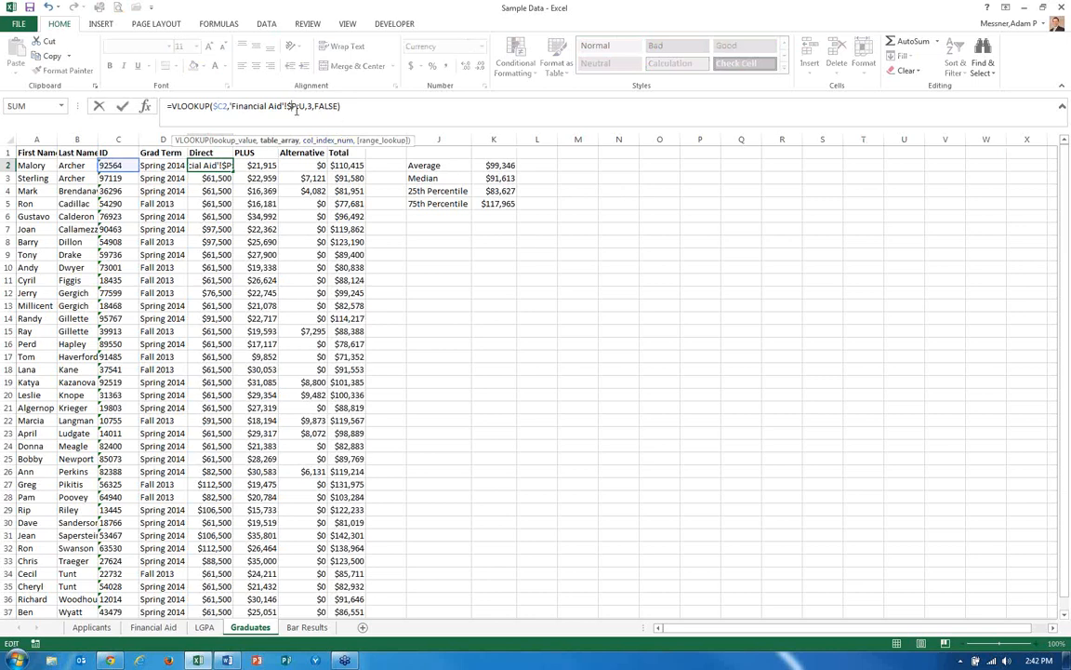
pyautogui.press('Right')
pyautogui.press('Right')
pyautogui.write('$')
pyautogui.press('Return')
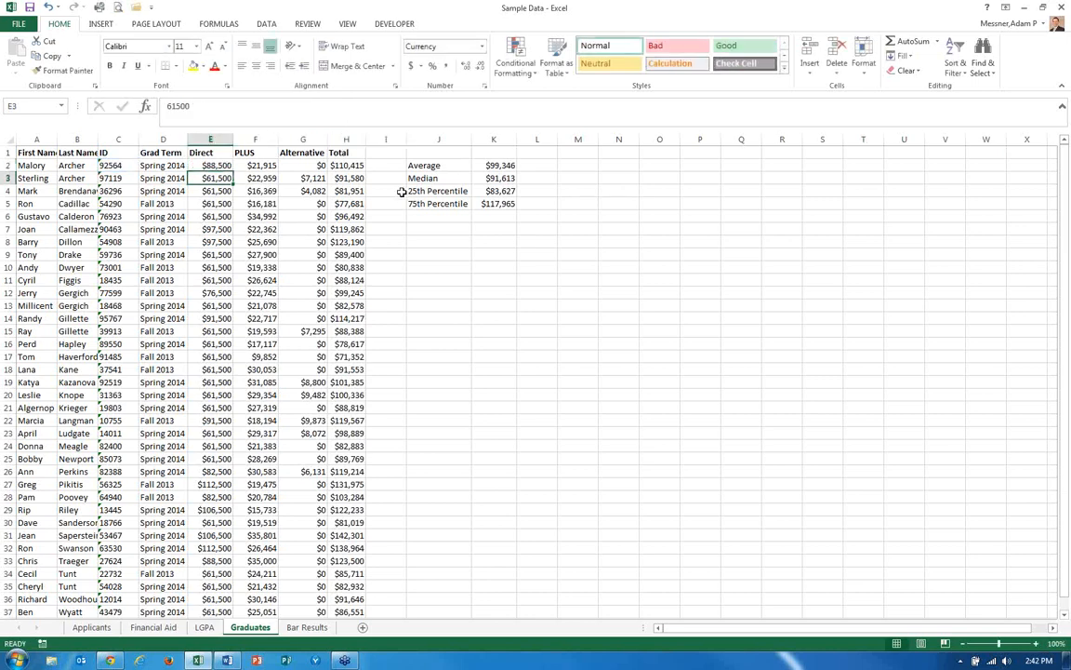
# Copy the Direct lookup formula from E2 into F2 under PLUS.
pyautogui.press('Up')
pyautogui.hotkey('ctrl', 'c')
pyautogui.press('Right')
pyautogui.hotkey('ctrl', 'v')
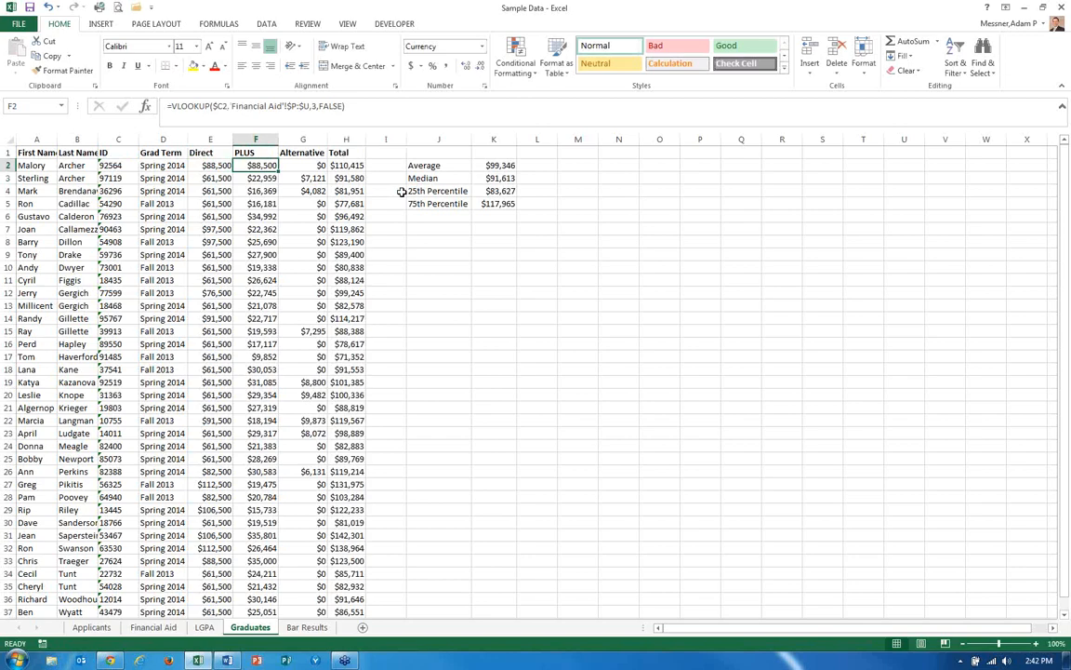
# Check the Financial Aid summary table headers to find which column holds Grad PLUS.
pyautogui.hotkey('ctrl', 'pageup')
pyautogui.hotkey('ctrl', 'pageup')
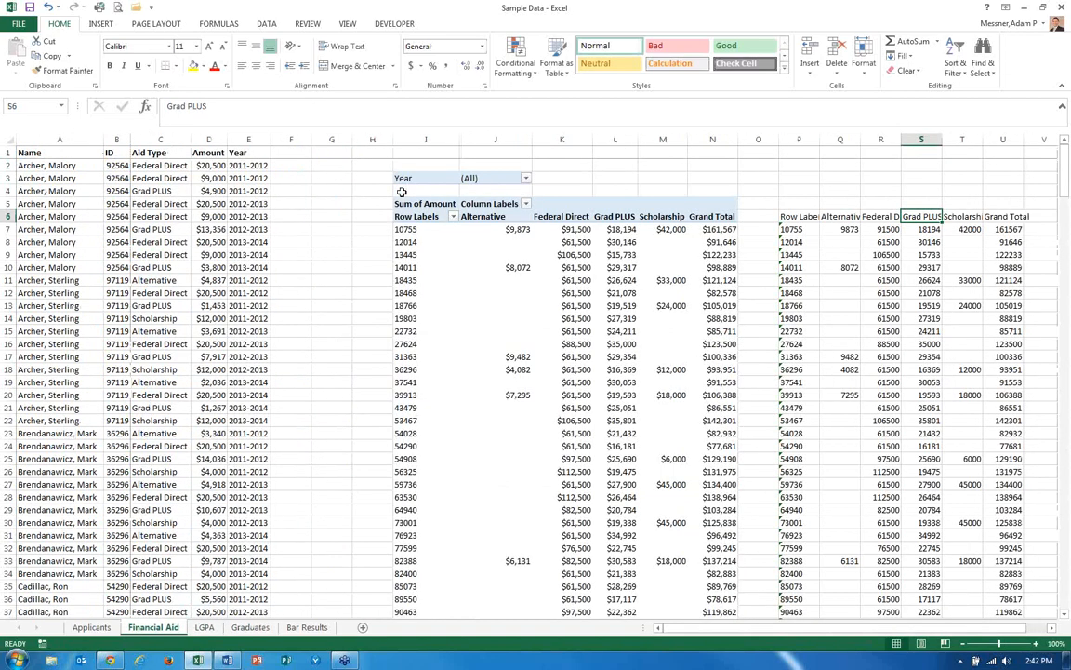
pyautogui.hotkey('ctrl', 'pagedown')
pyautogui.hotkey('ctrl', 'pagedown')
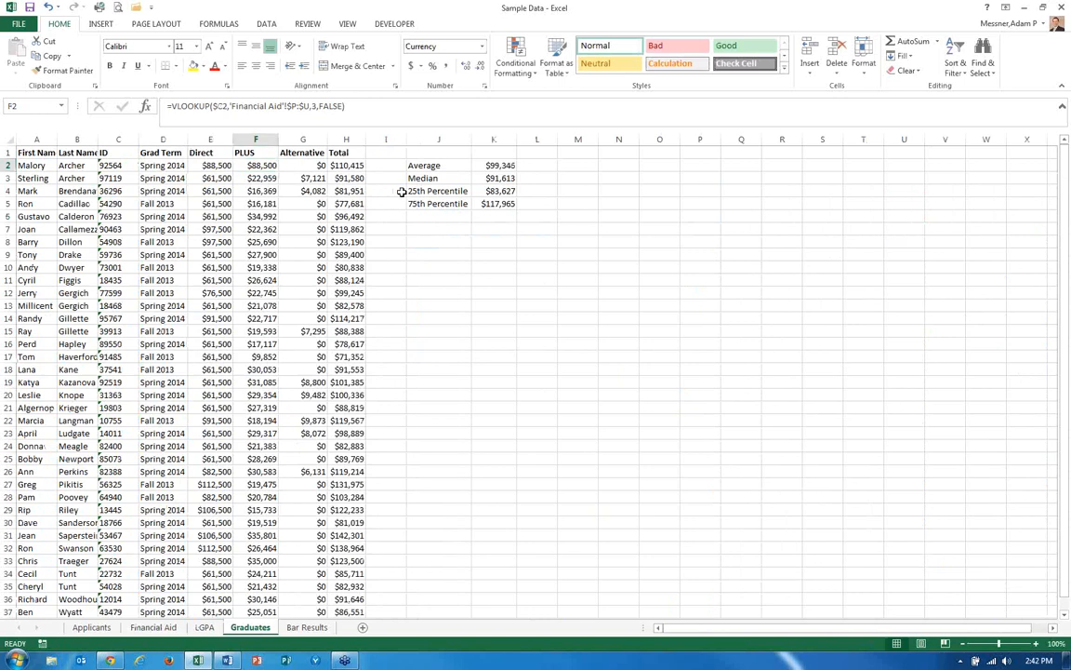
pyautogui.hotkey('ctrl', 'pageup')
pyautogui.hotkey('ctrl', 'pageup')
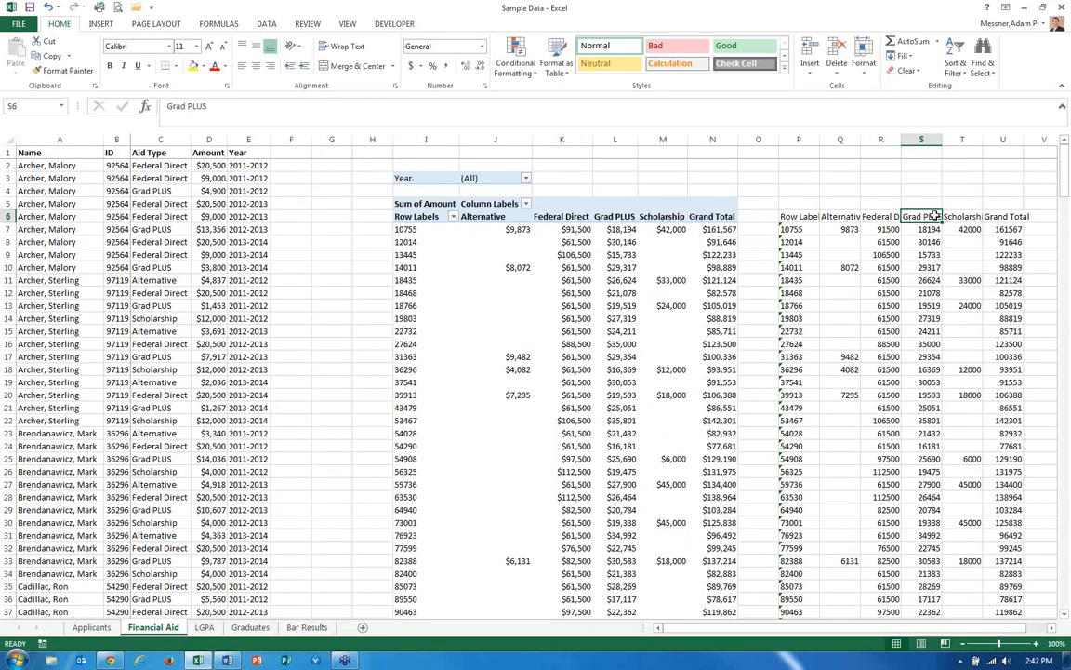
pyautogui.click(884, 216)
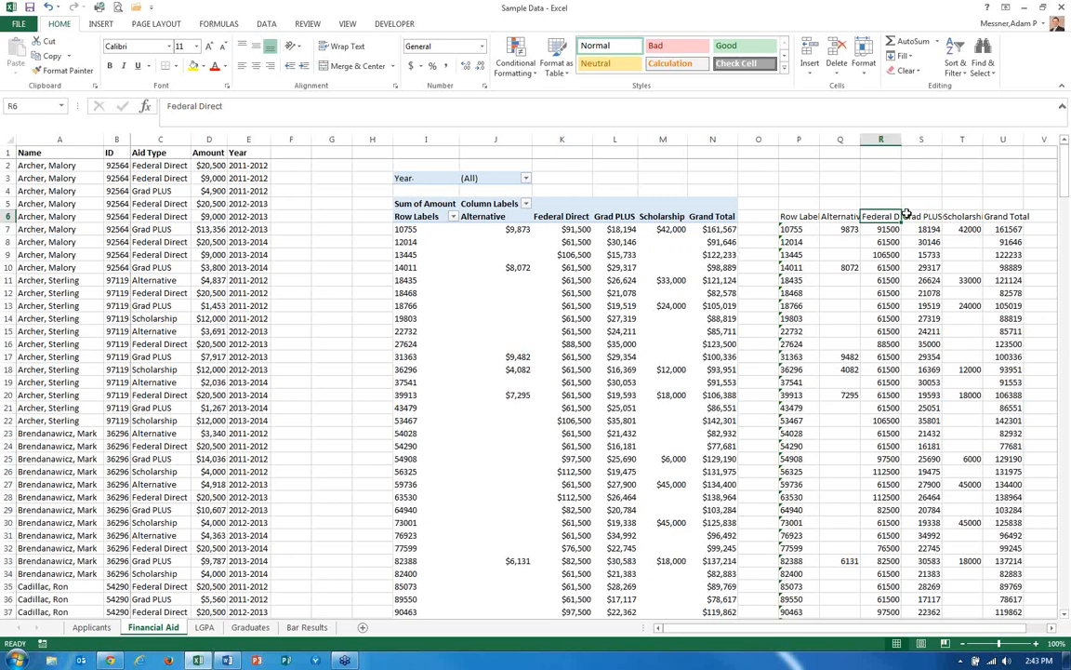
pyautogui.click(910, 215)
pyautogui.hotkey('ctrl', 'pagedown')
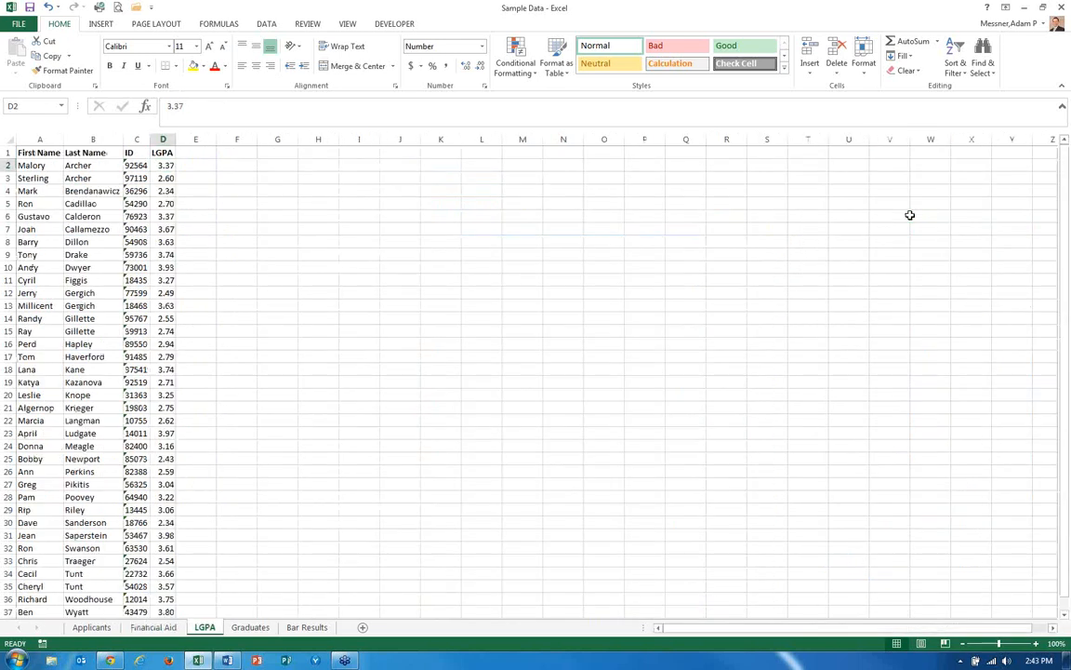
pyautogui.hotkey('ctrl', 'pagedown')
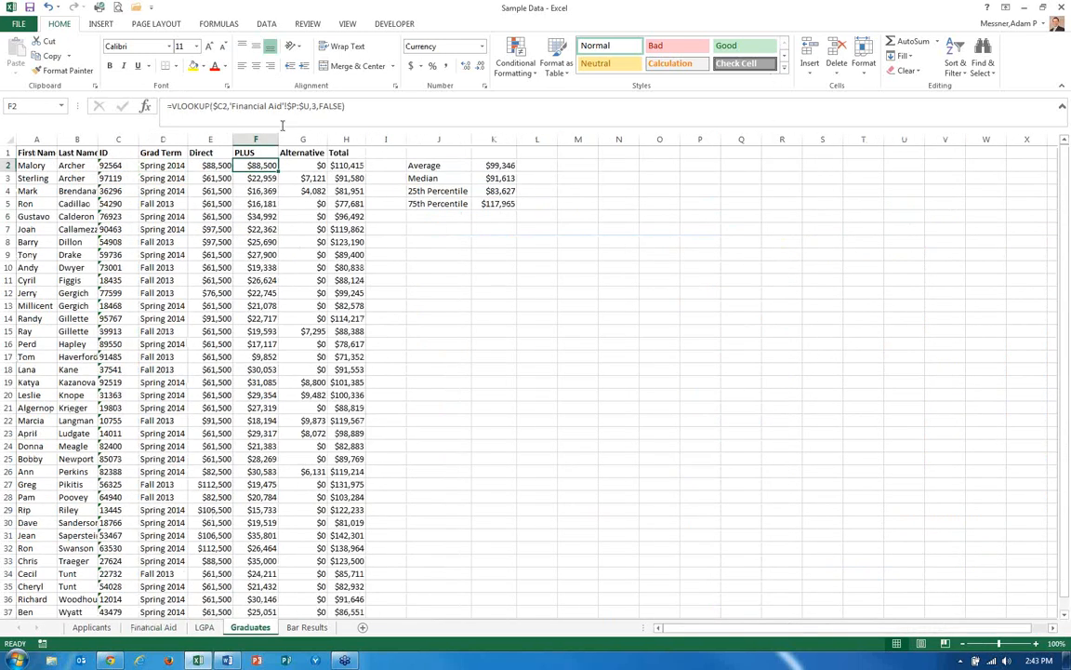
# Change the column index in the F2 lookup formula to 4.
pyautogui.click(312, 107)
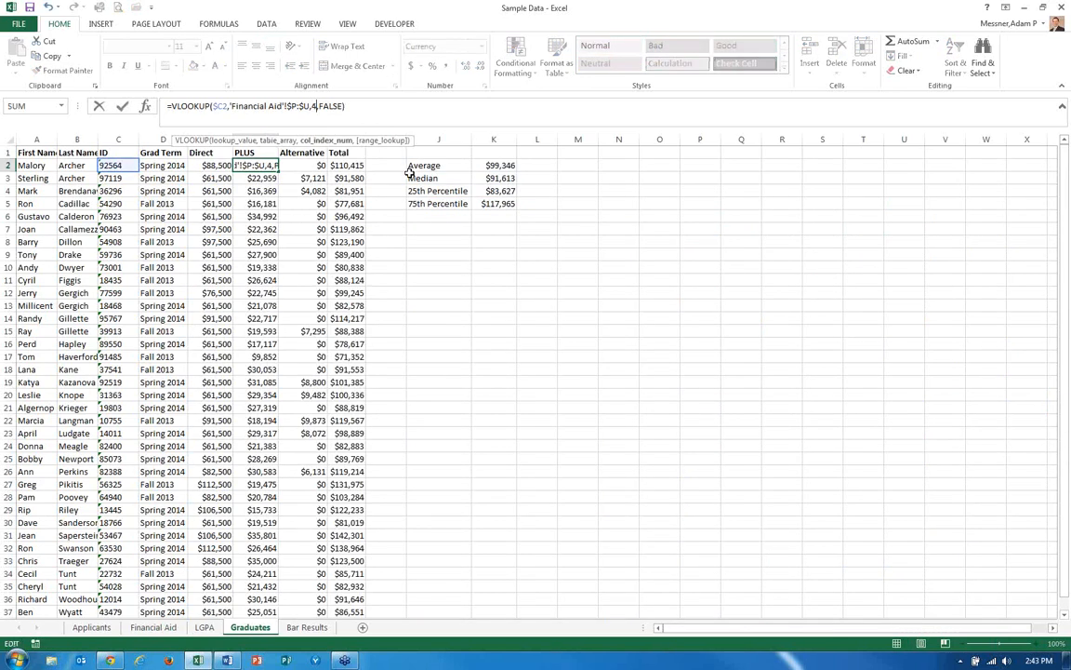
pyautogui.press('Return')
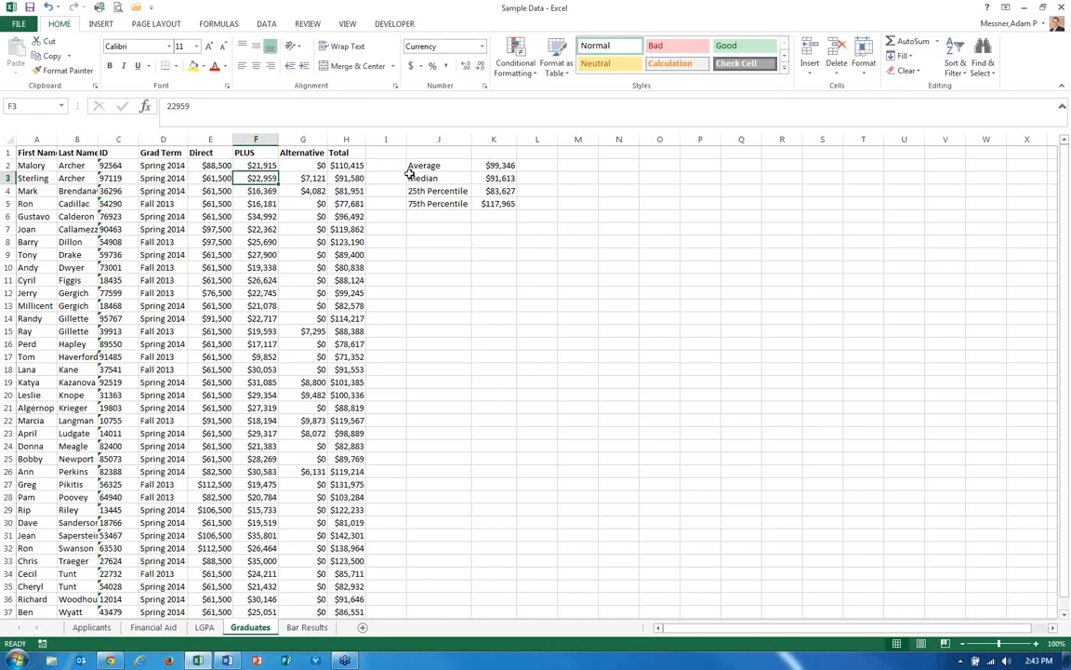
pyautogui.press('Up')
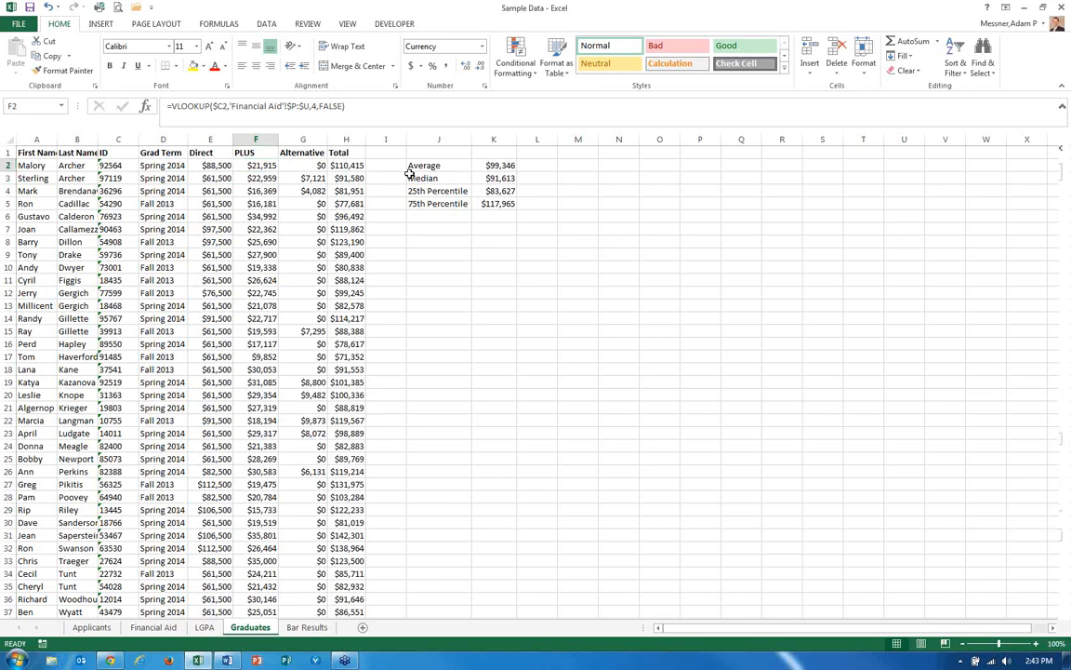
# On Bar Results, split the names in C2:C37 into last and first name columns with Text to Columns using a comma delimiter.
pyautogui.hotkey('ctrl', 'pagedown')
pyautogui.press('Up')
pyautogui.press('Right')
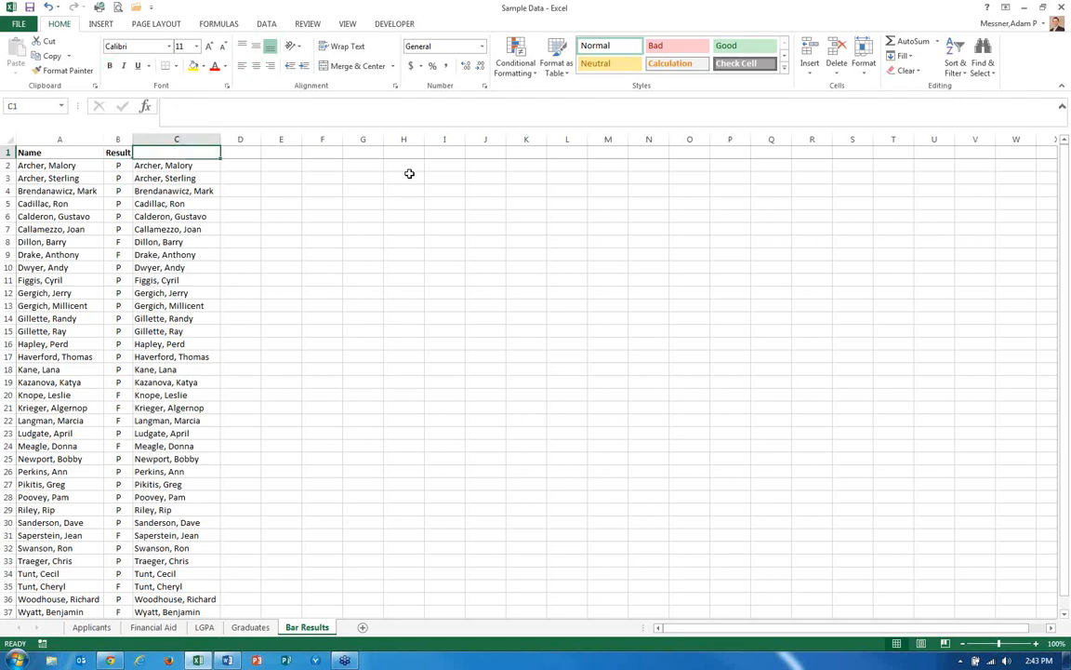
pyautogui.press('Down')
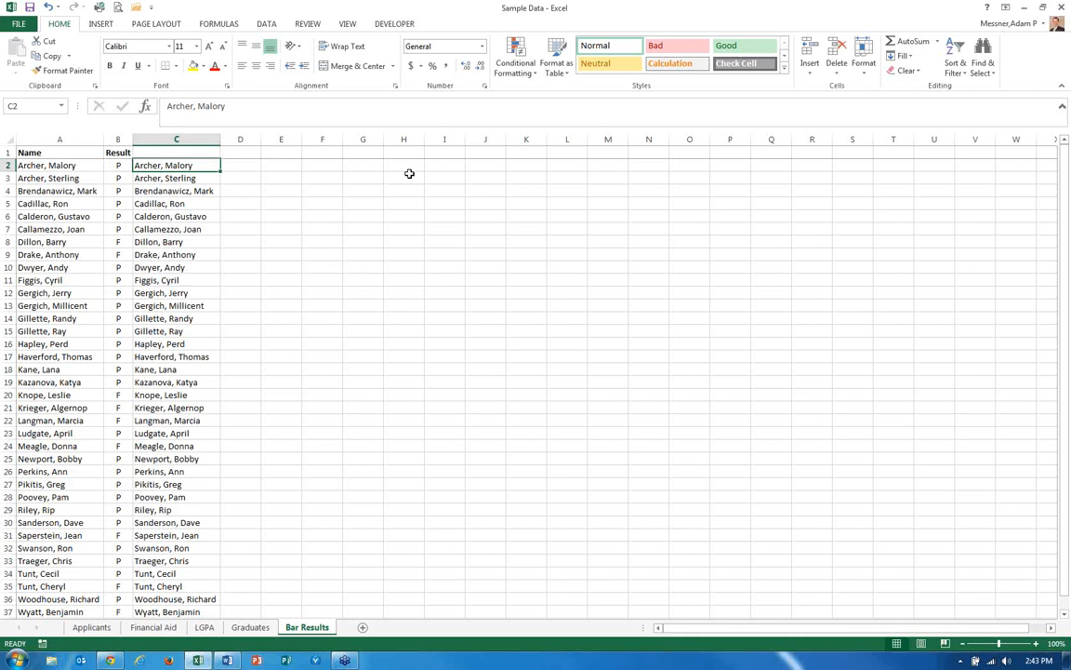
pyautogui.hotkey('ctrl', 'shift', 'Down')
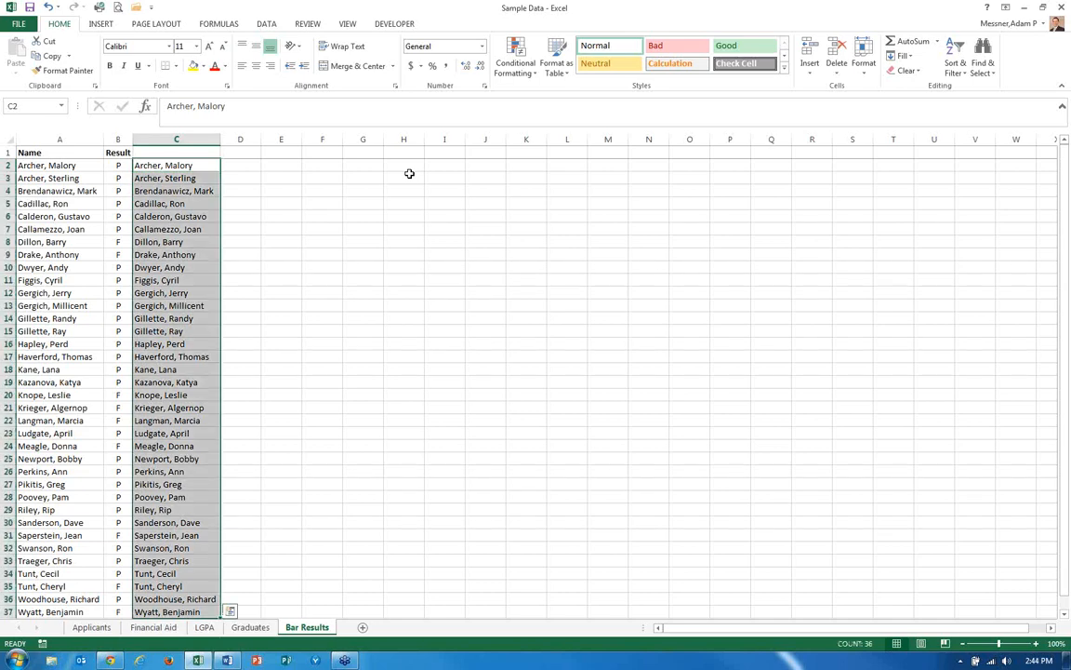
pyautogui.click(267, 25)
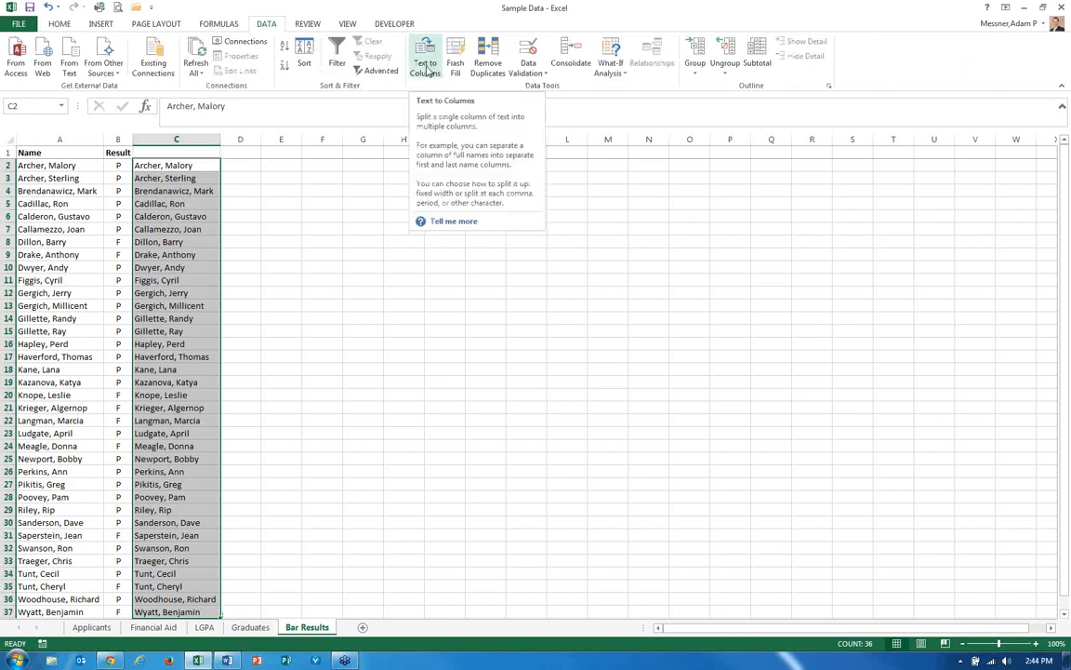
pyautogui.click(426, 65)
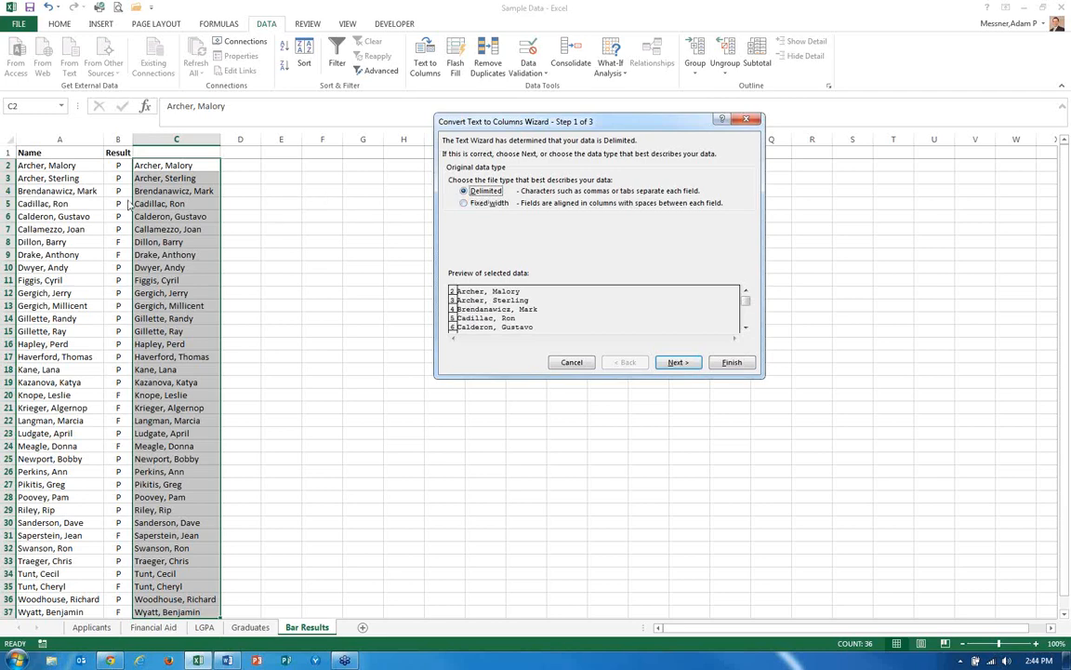
pyautogui.click(678, 362)
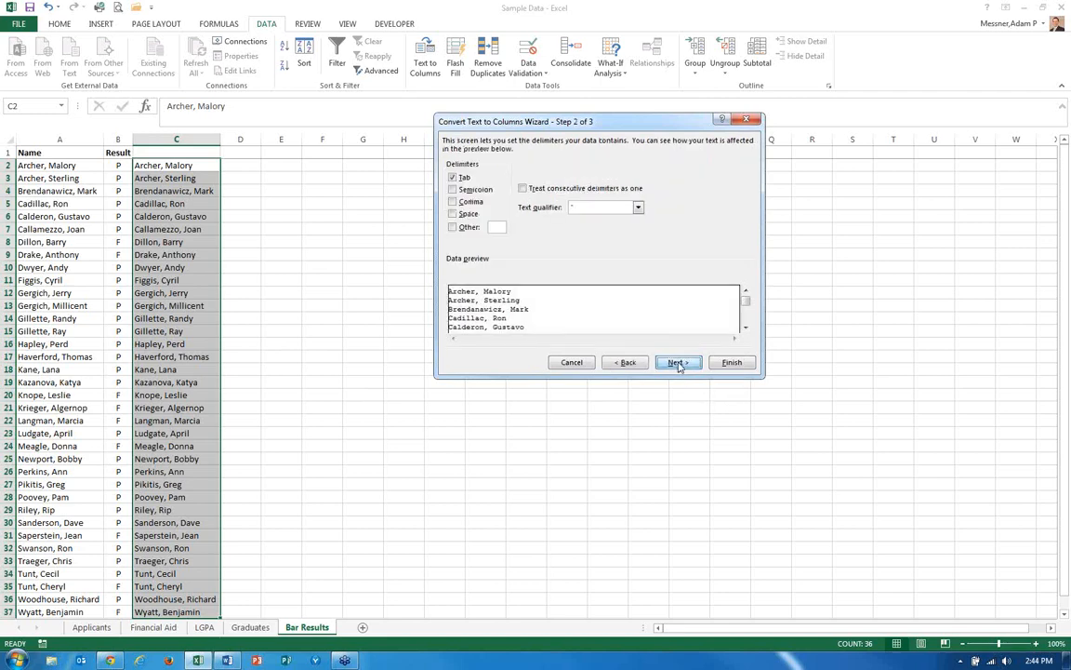
pyautogui.click(452, 177)
pyautogui.click(454, 202)
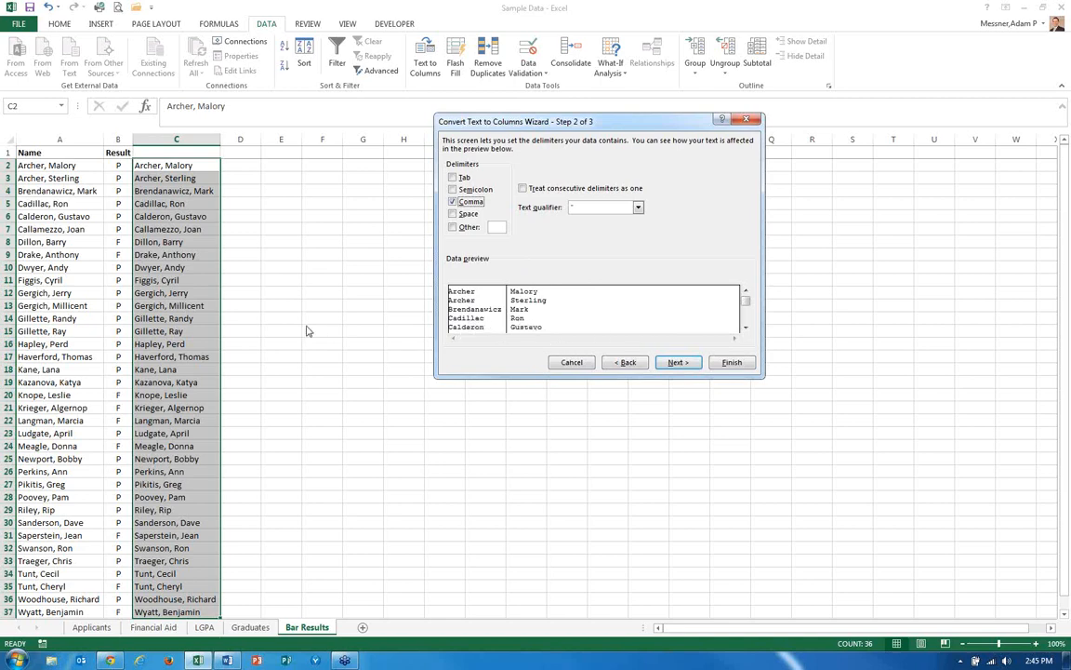
pyautogui.click(676, 362)
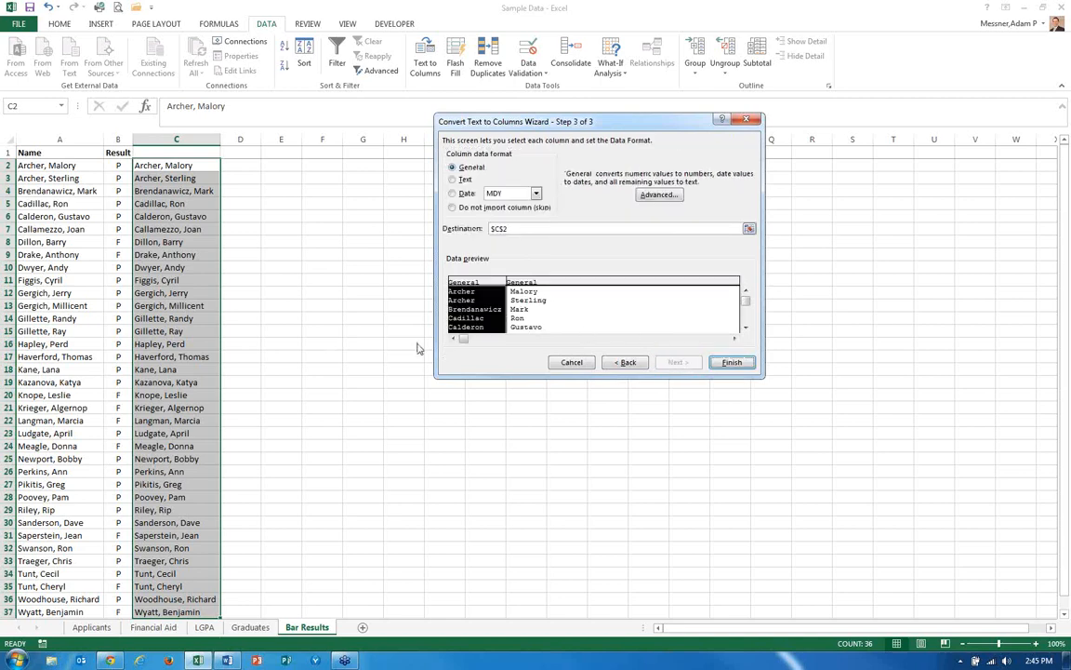
pyautogui.click(731, 362)
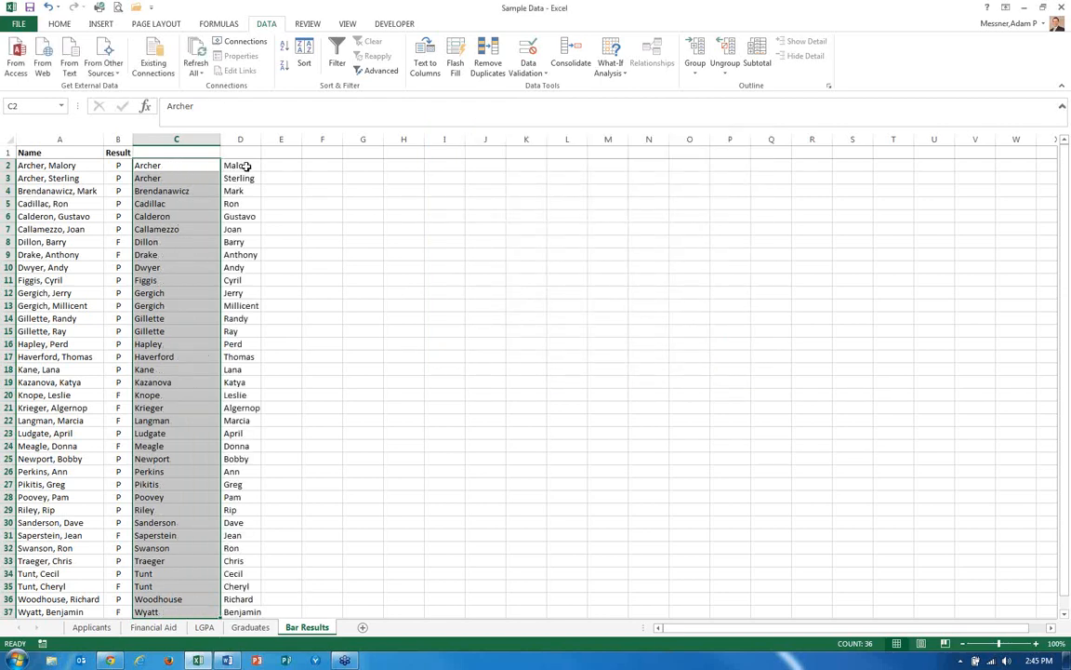
# Inspect the first name in D2, then enter a TRIM formula in E2 that cleans D2's first name.
pyautogui.click(232, 166)
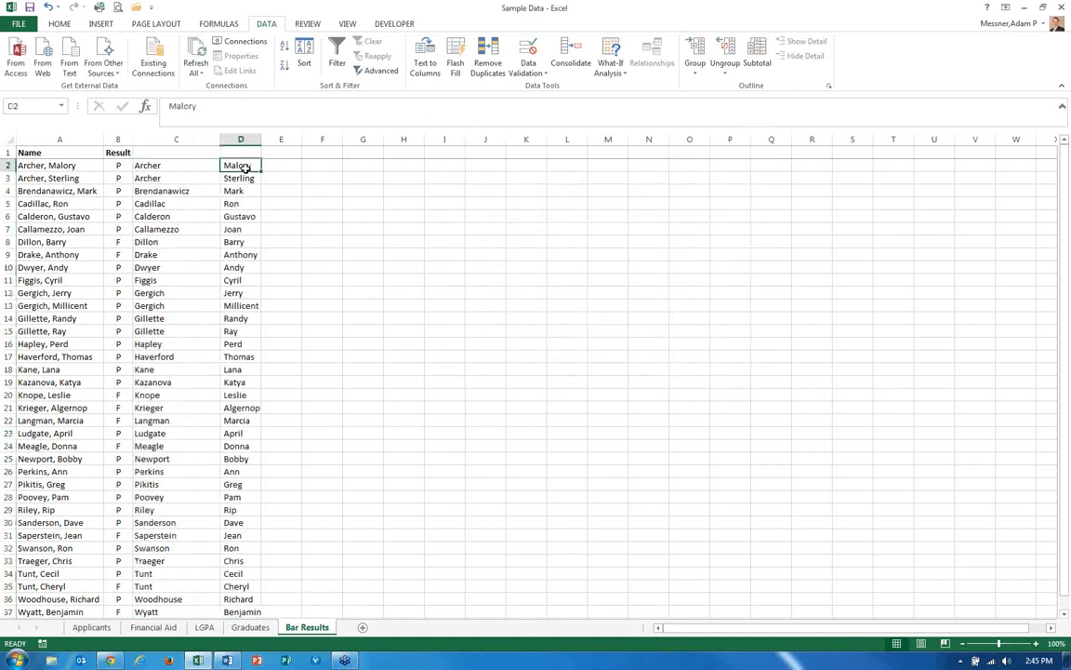
pyautogui.click(168, 106)
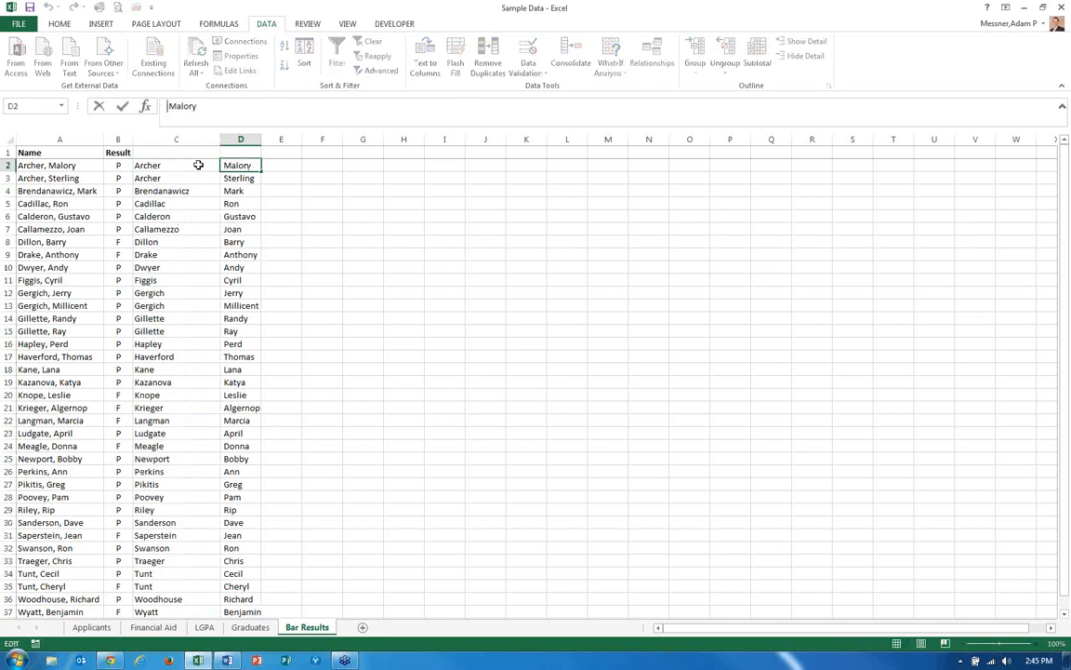
pyautogui.press('Escape')
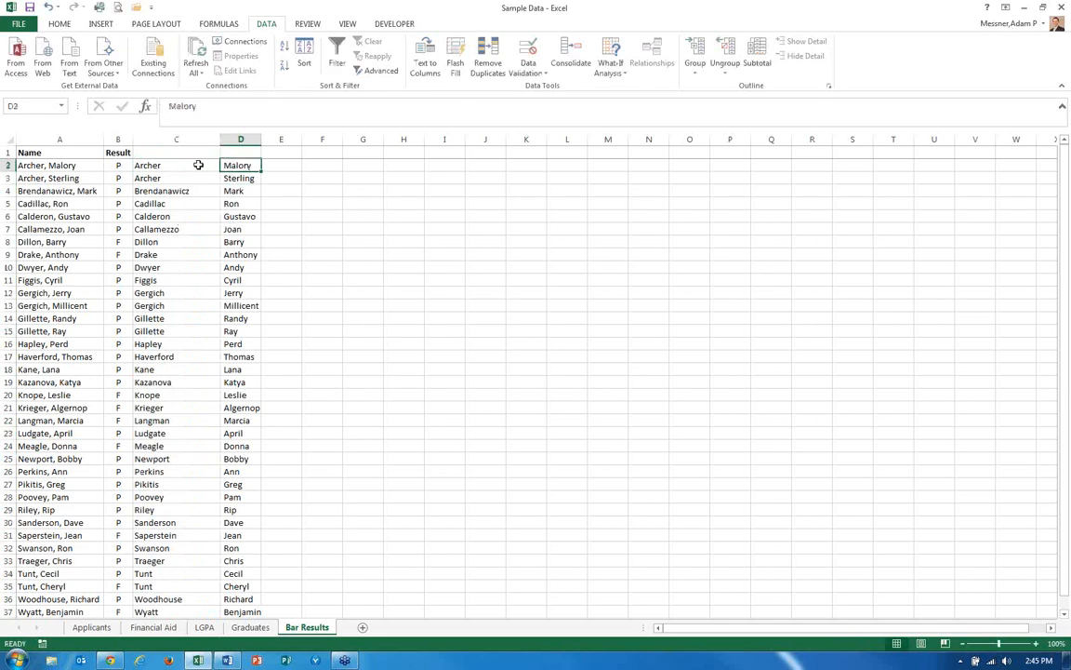
pyautogui.press('Right')
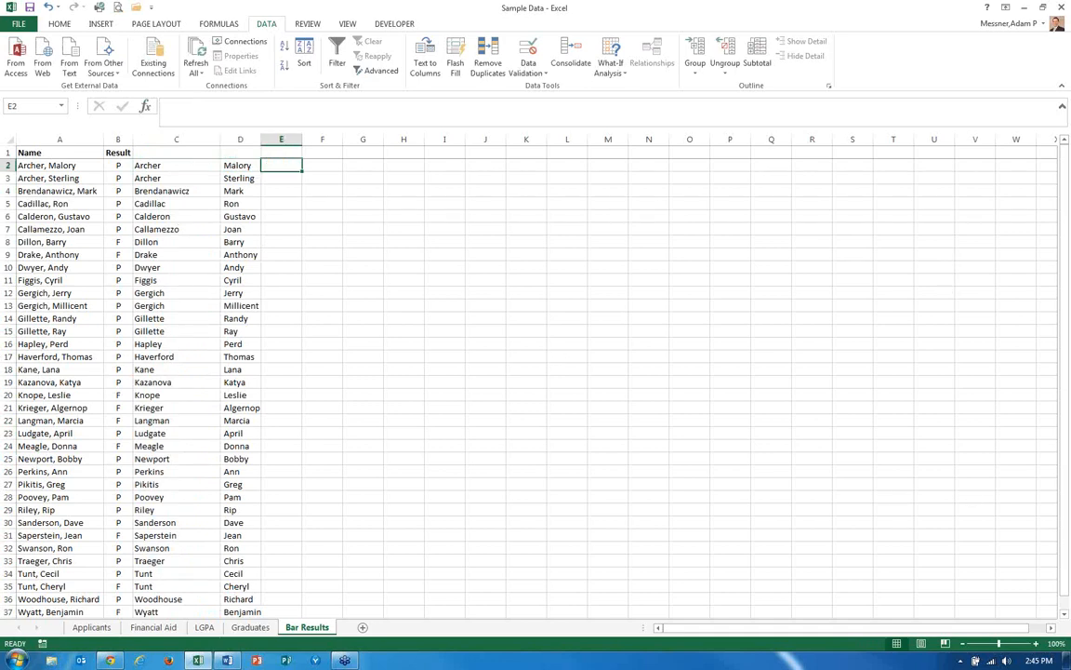
pyautogui.press('capslock')
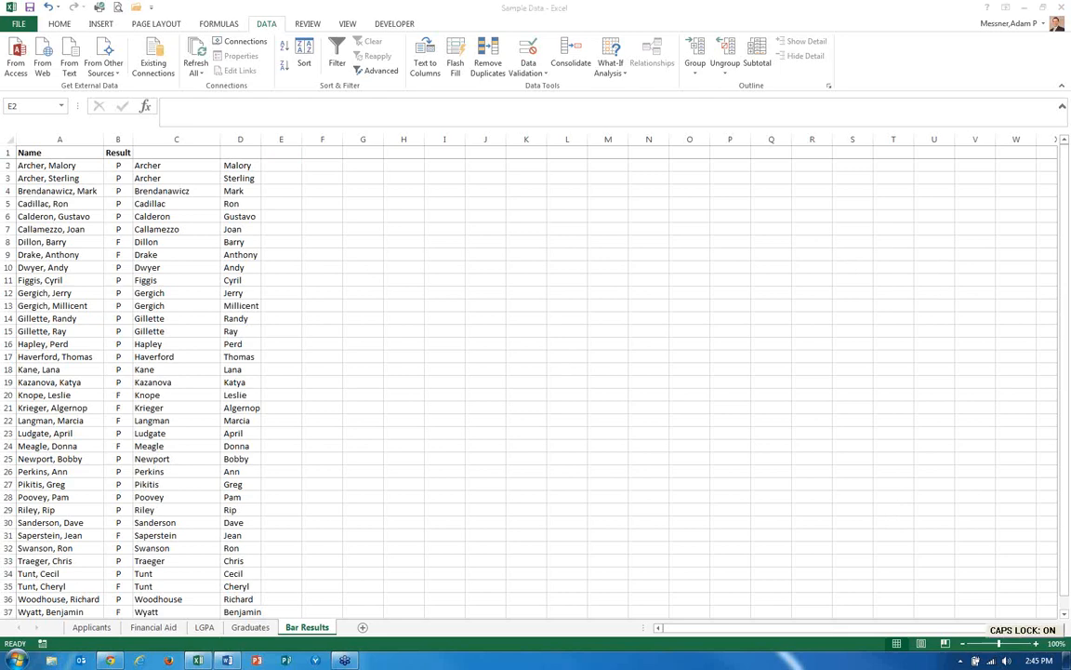
pyautogui.press('capslock')
pyautogui.click(284, 163)
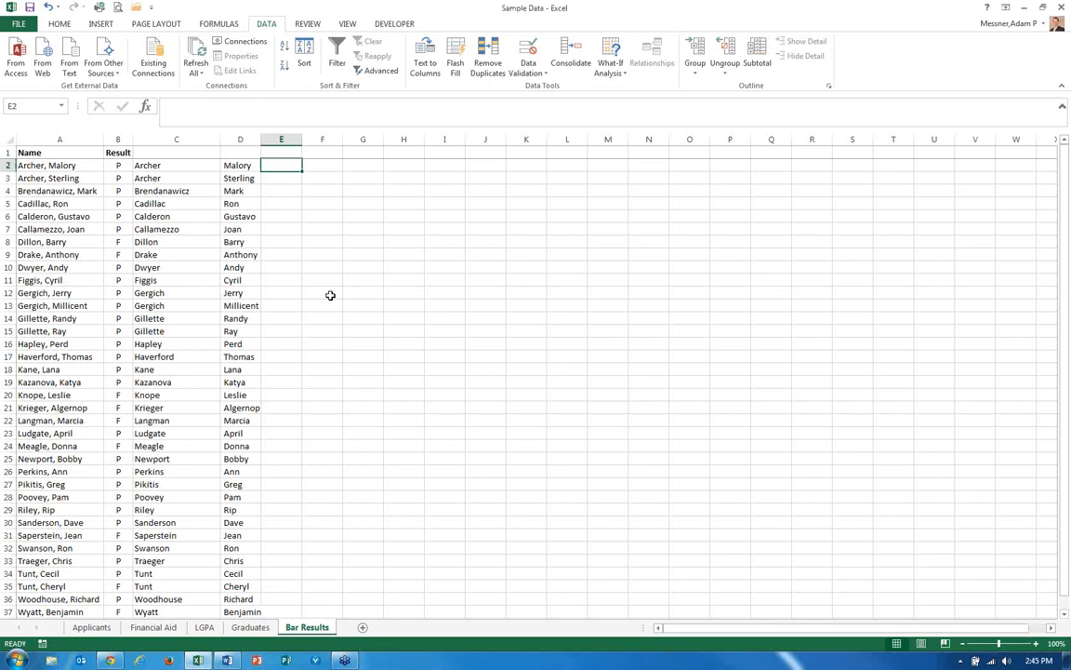
pyautogui.write('=')
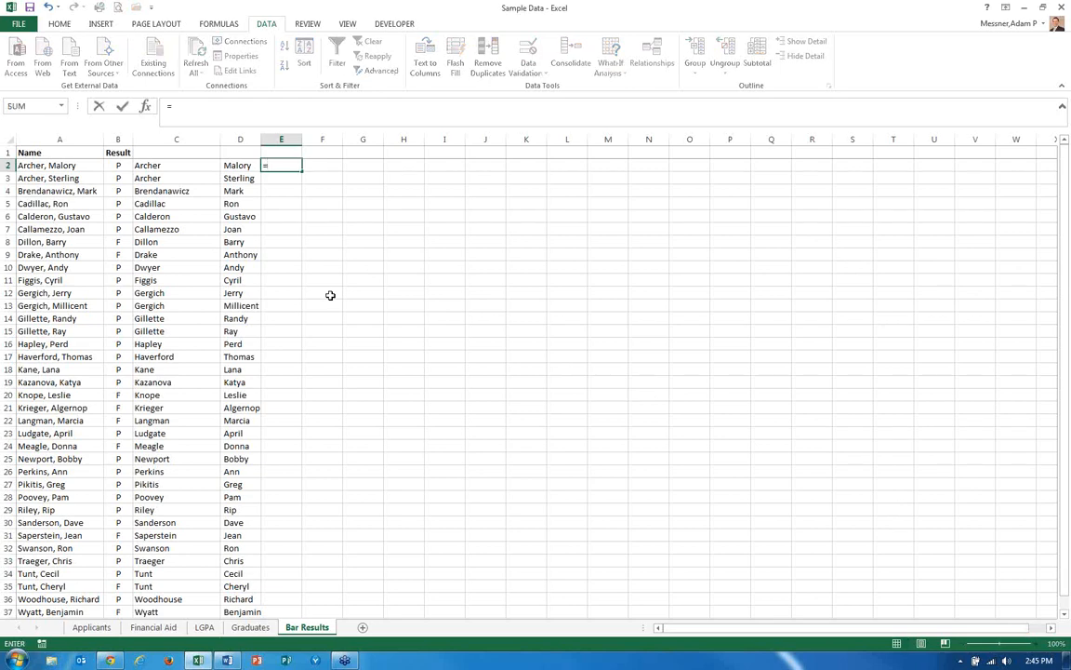
pyautogui.write('k')
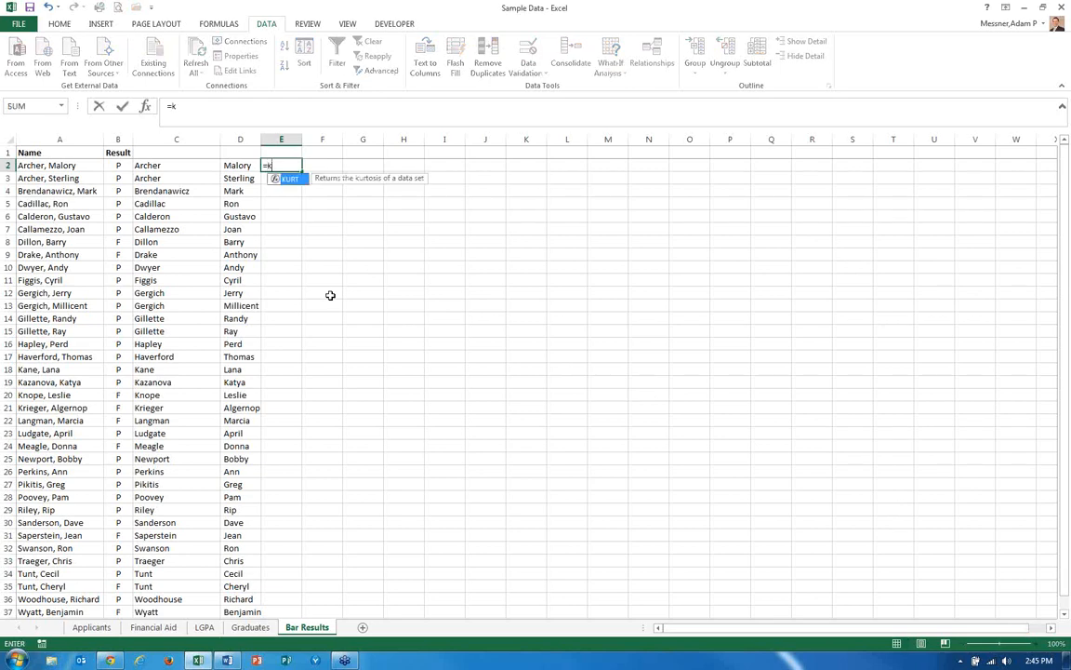
pyautogui.press('BackSpace')
pyautogui.write('c')
pyautogui.press('BackSpace')
pyautogui.write('trim')
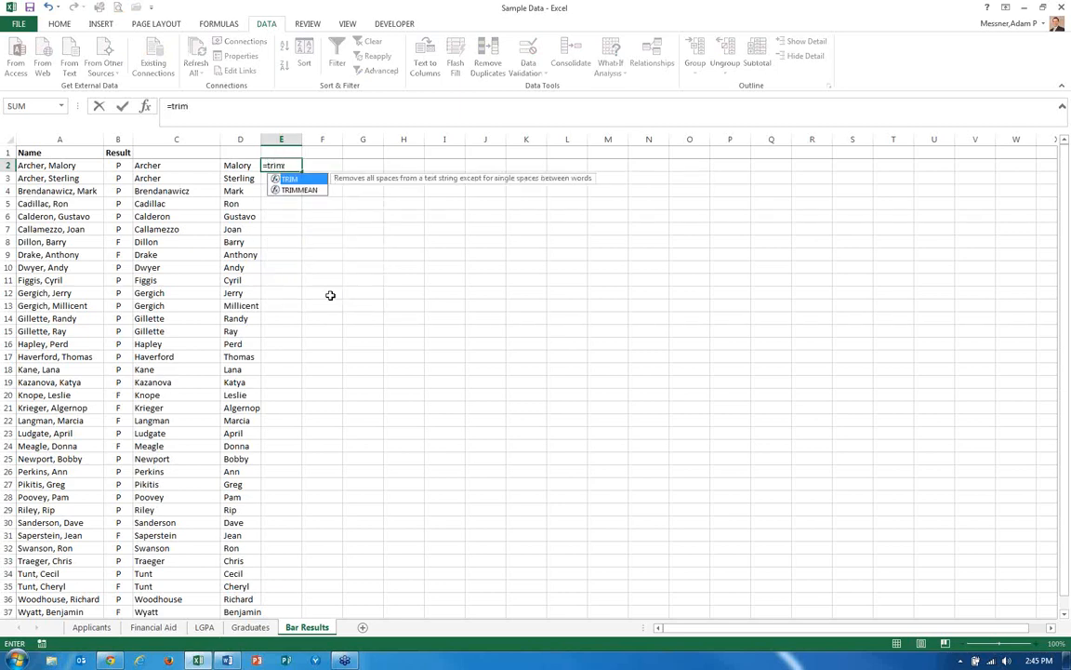
pyautogui.press('Tab')
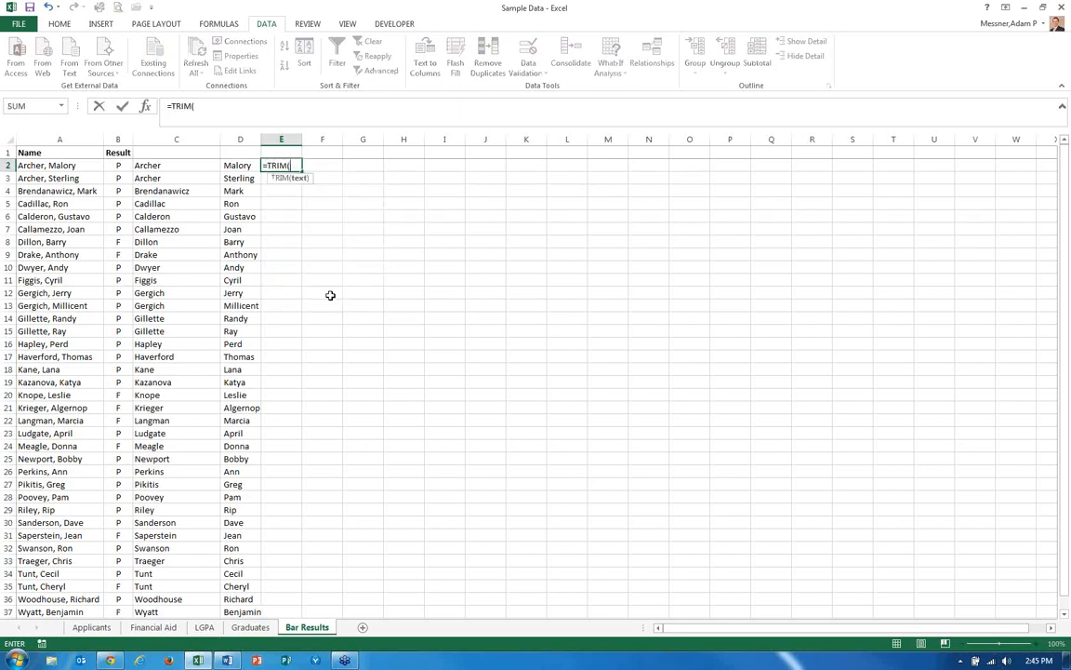
pyautogui.click(234, 165)
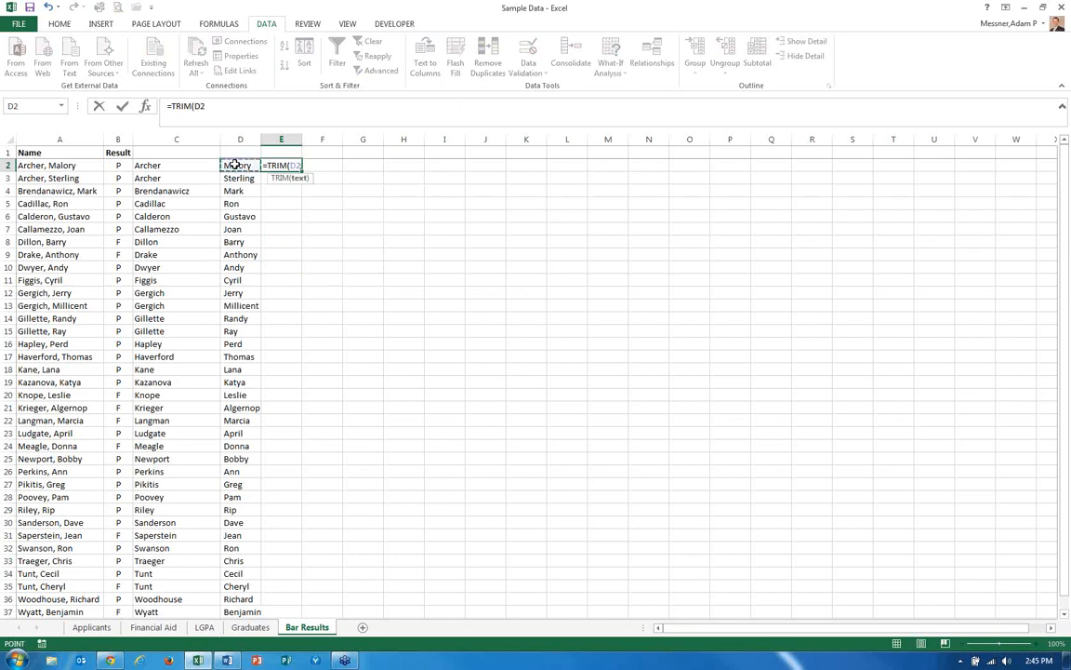
pyautogui.press('Return')
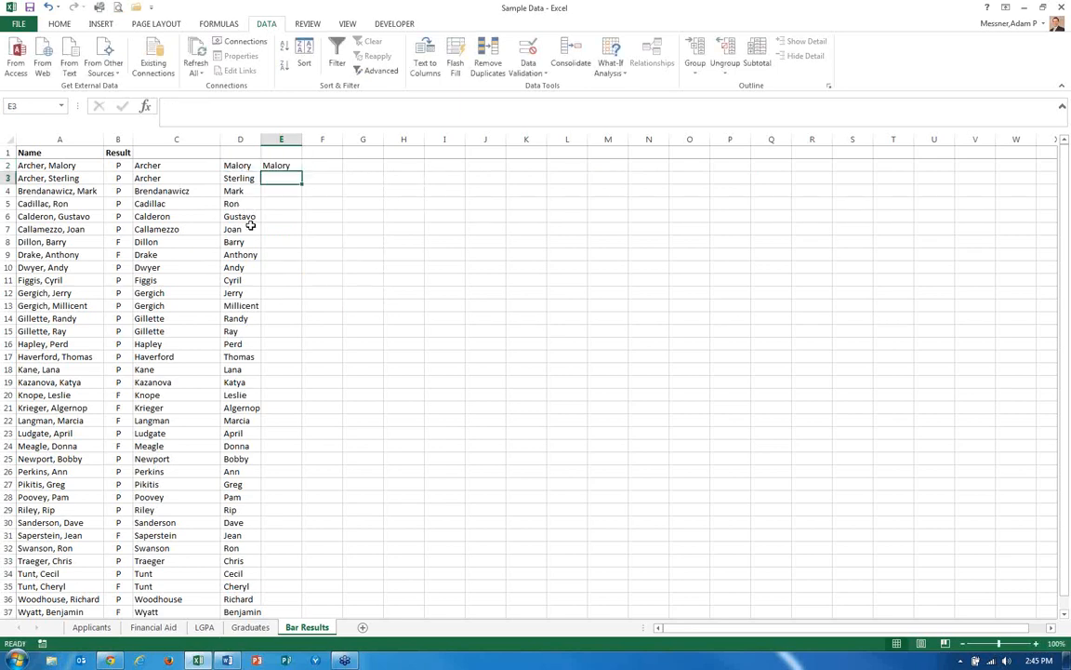
# Copy the E2 TRIM formula down through E37 for every first name.
pyautogui.click(235, 166)
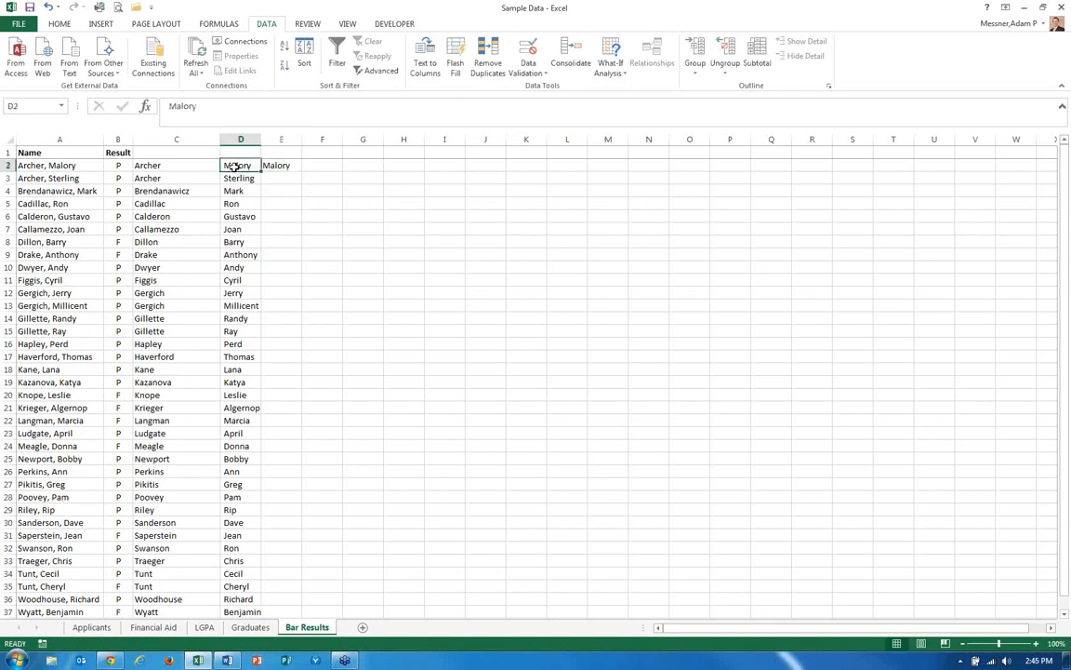
pyautogui.click(278, 165)
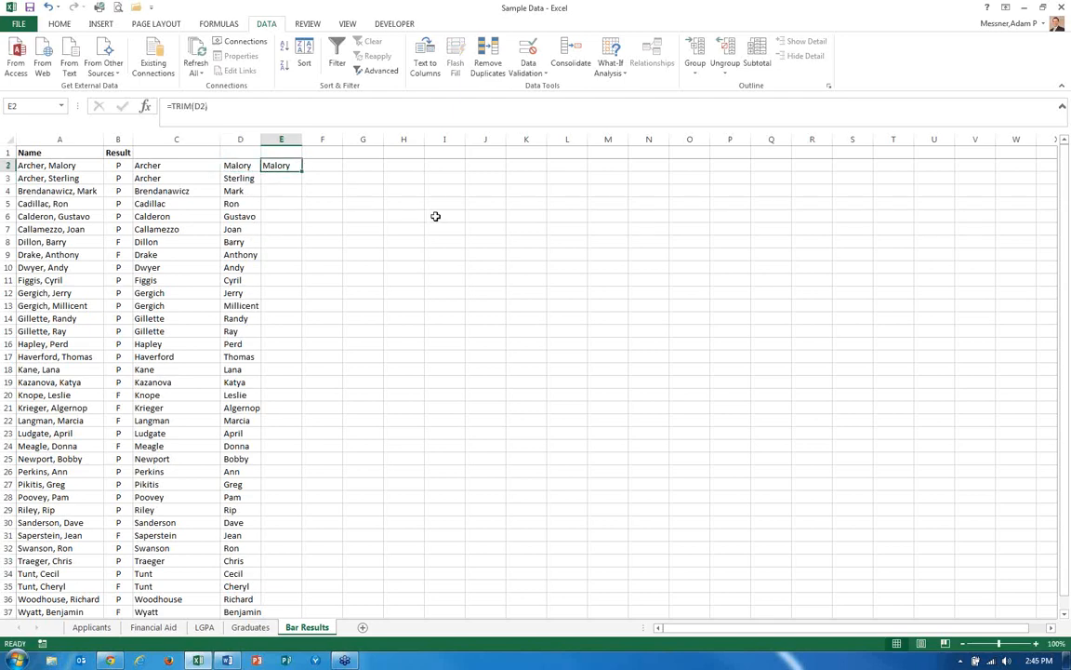
pyautogui.hotkey('ctrl', 'c')
pyautogui.hotkey('shift', 'Down')
pyautogui.hotkey('shift', 'Down')
pyautogui.hotkey('shift', 'Down')
pyautogui.hotkey('shift', 'Down')
pyautogui.hotkey('shift', 'Down')
pyautogui.hotkey('shift', 'Down')
pyautogui.hotkey('shift', 'Down')
pyautogui.hotkey('shift', 'Down')
pyautogui.hotkey('shift', 'Down')
pyautogui.hotkey('shift', 'Down')
pyautogui.hotkey('shift', 'Down')
pyautogui.hotkey('shift', 'Down')
pyautogui.hotkey('shift', 'Down')
pyautogui.hotkey('shift', 'Down')
pyautogui.hotkey('shift', 'Down')
pyautogui.hotkey('shift', 'Down')
pyautogui.hotkey('shift', 'Down')
pyautogui.hotkey('shift', 'Down')
pyautogui.hotkey('shift', 'Down')
pyautogui.hotkey('shift', 'Down')
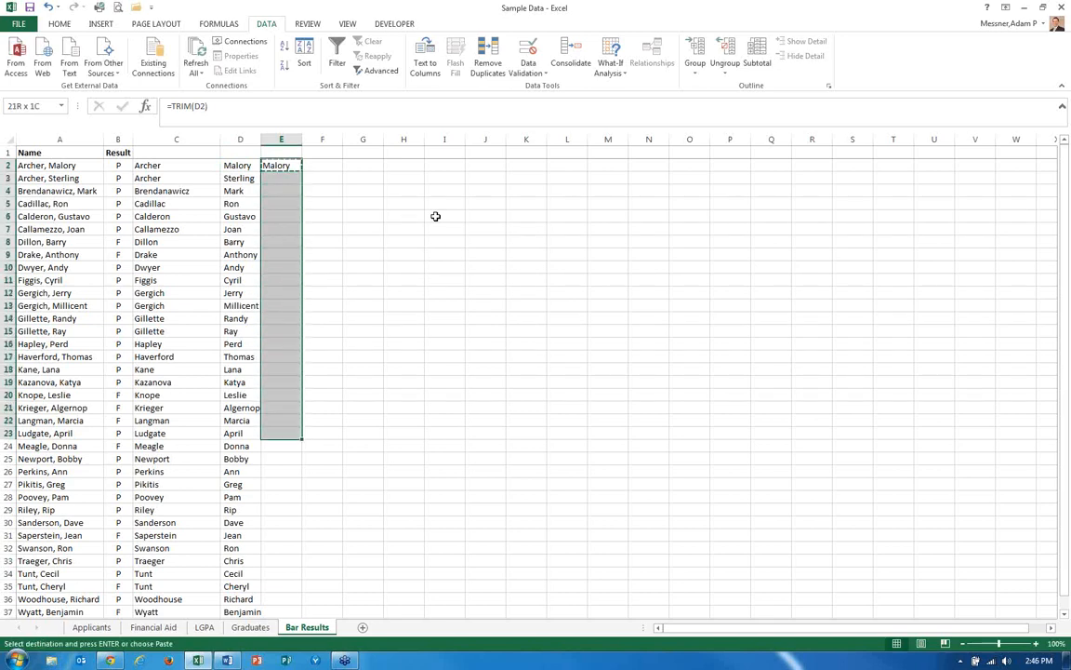
pyautogui.hotkey('shift', 'Down')
pyautogui.hotkey('shift', 'Down')
pyautogui.hotkey('shift', 'Down')
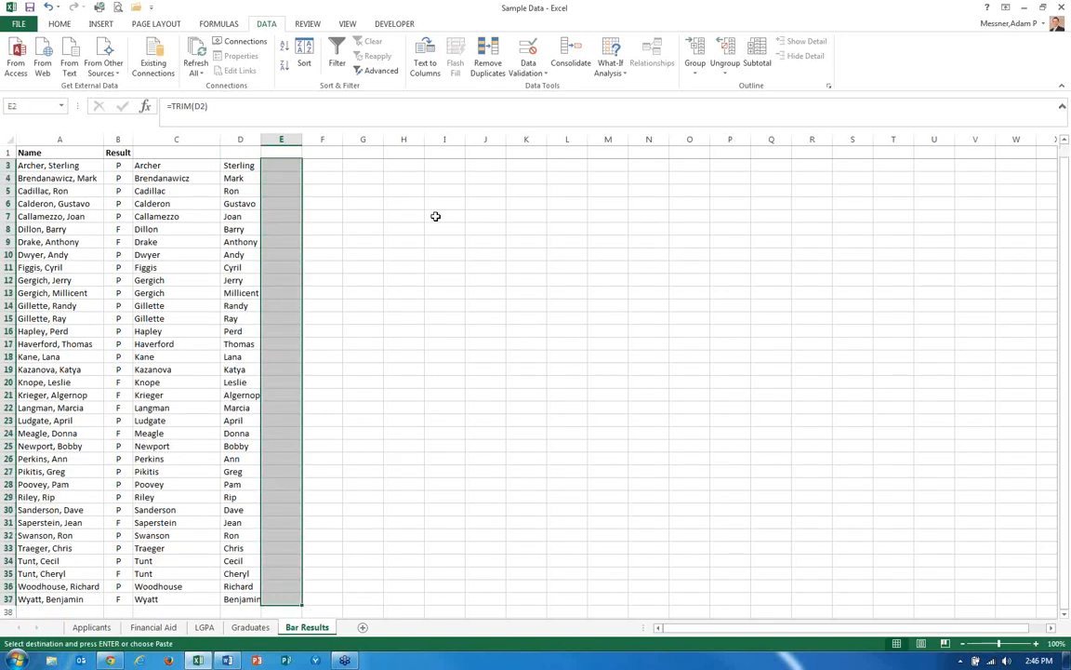
pyautogui.press('Return')
pyautogui.press('Up')
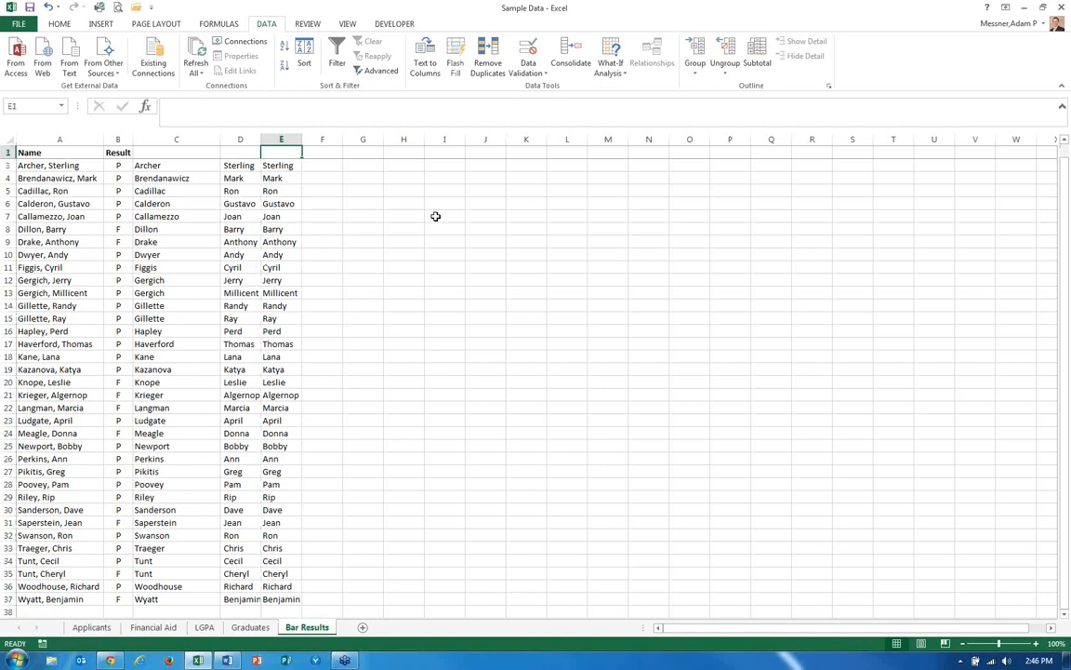
pyautogui.press('Down')
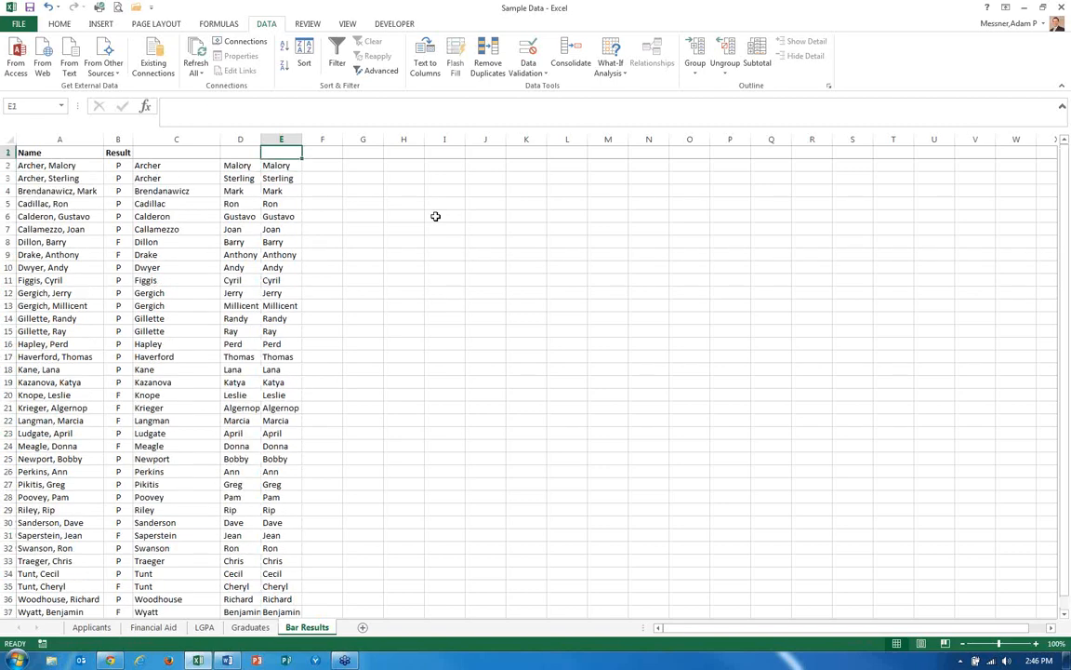
# Paste the trimmed first names as values over D2:D37 and clear the helper column E.
pyautogui.hotkey('ctrl', 'shift', 'Down')
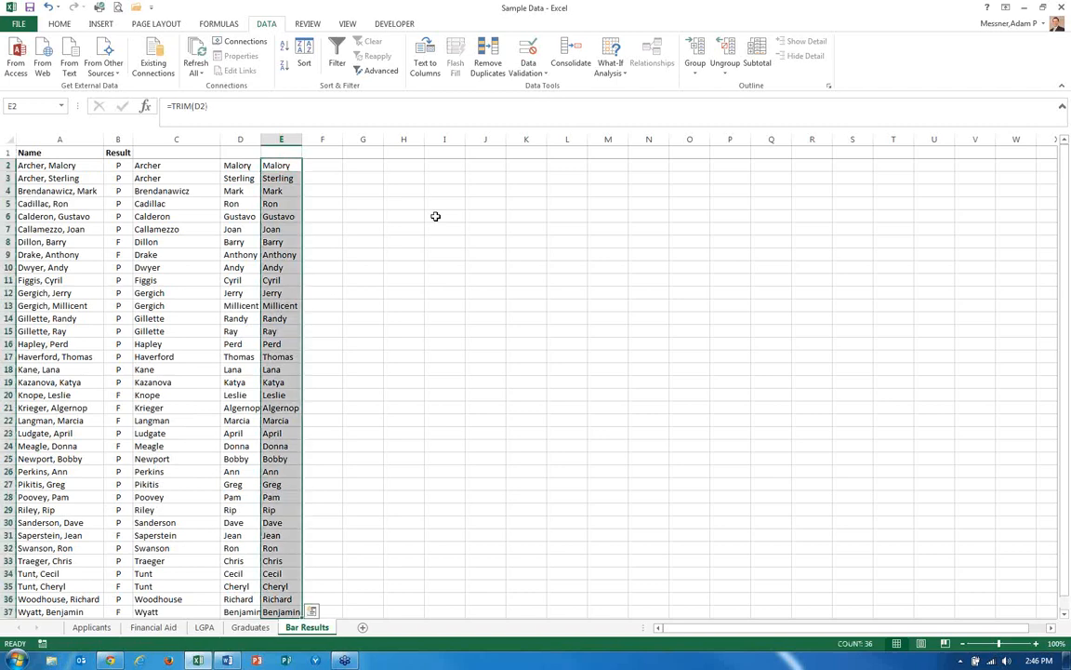
pyautogui.hotkey('ctrl', 'c')
pyautogui.press('Left')
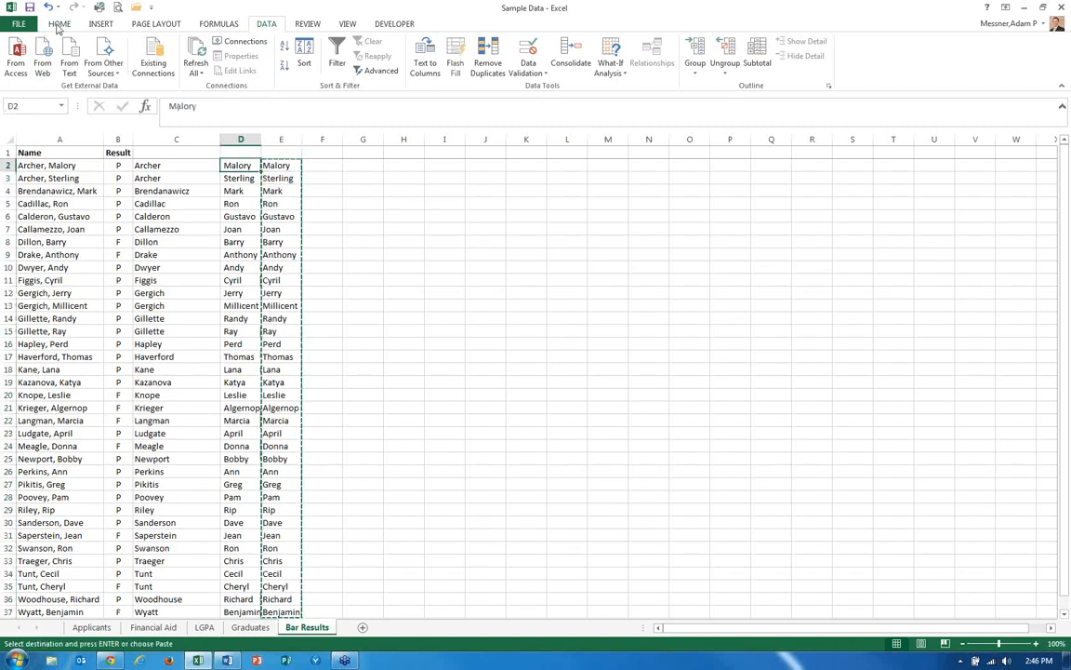
pyautogui.click(58, 23)
pyautogui.click(24, 71)
pyautogui.click(11, 147)
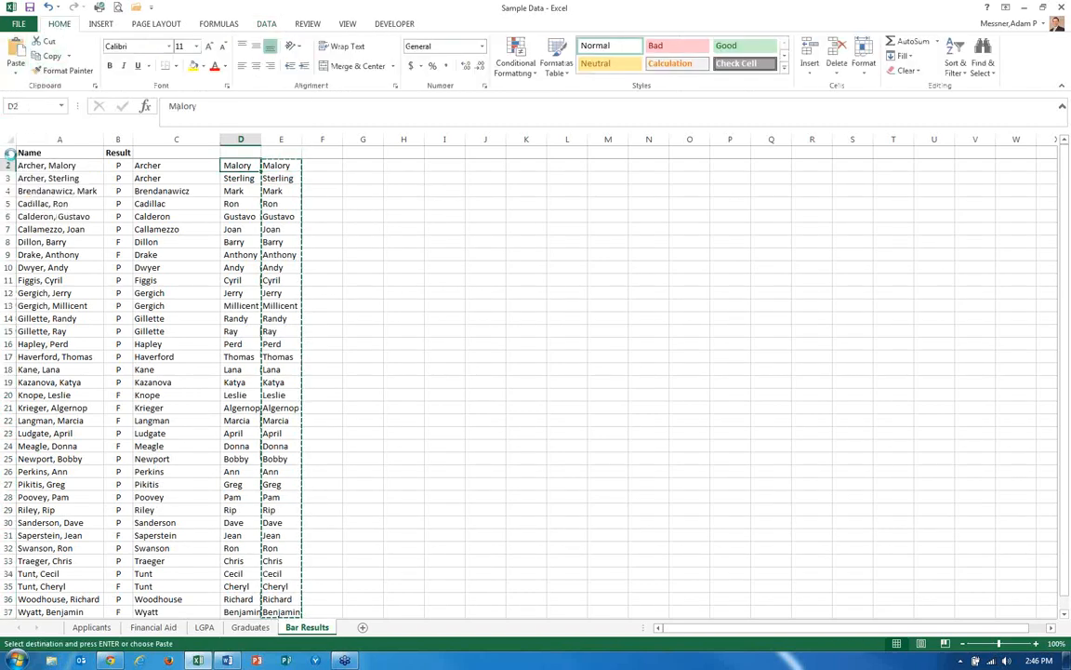
pyautogui.click(281, 139)
pyautogui.press('Delete')
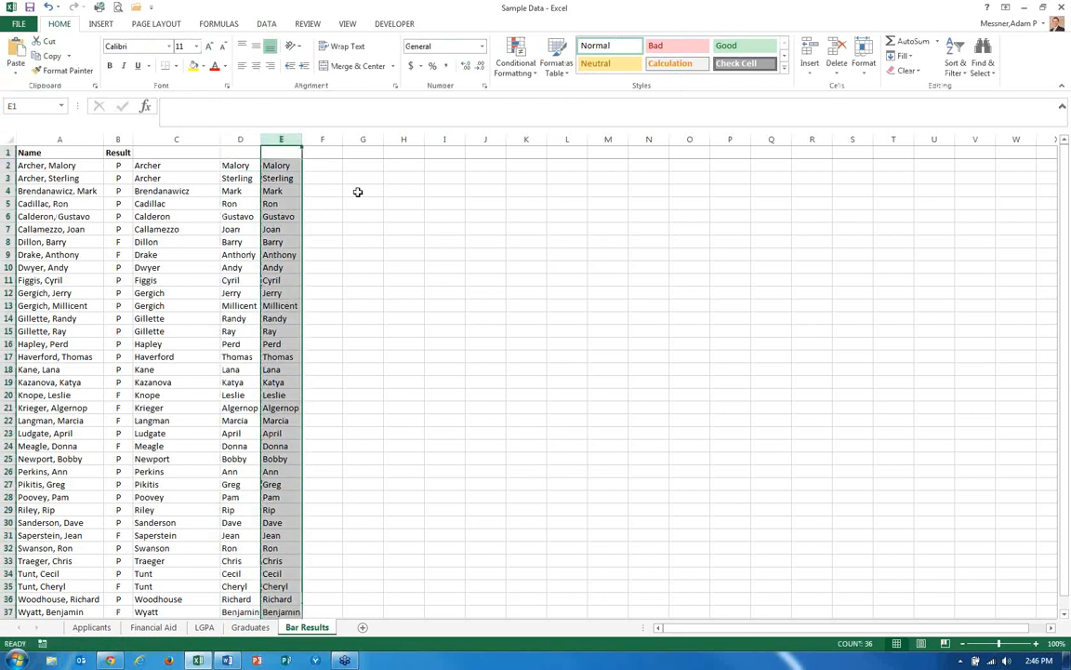
# Add the headers Last Name in C1 and First Name in D1.
pyautogui.press('Left')
pyautogui.press('Left')
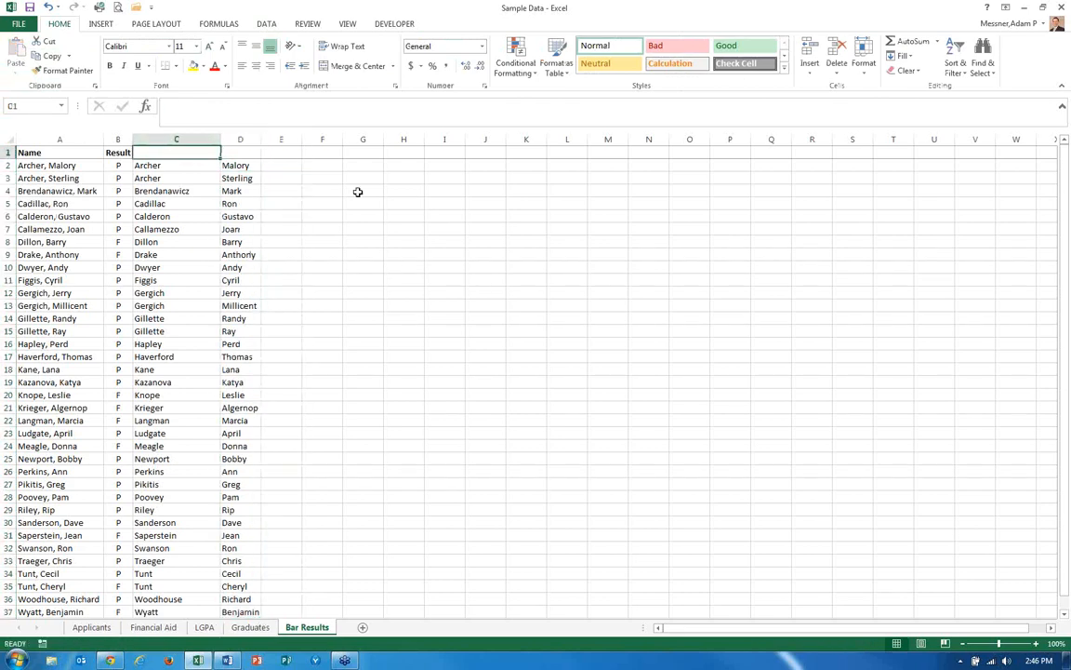
pyautogui.write('Last')
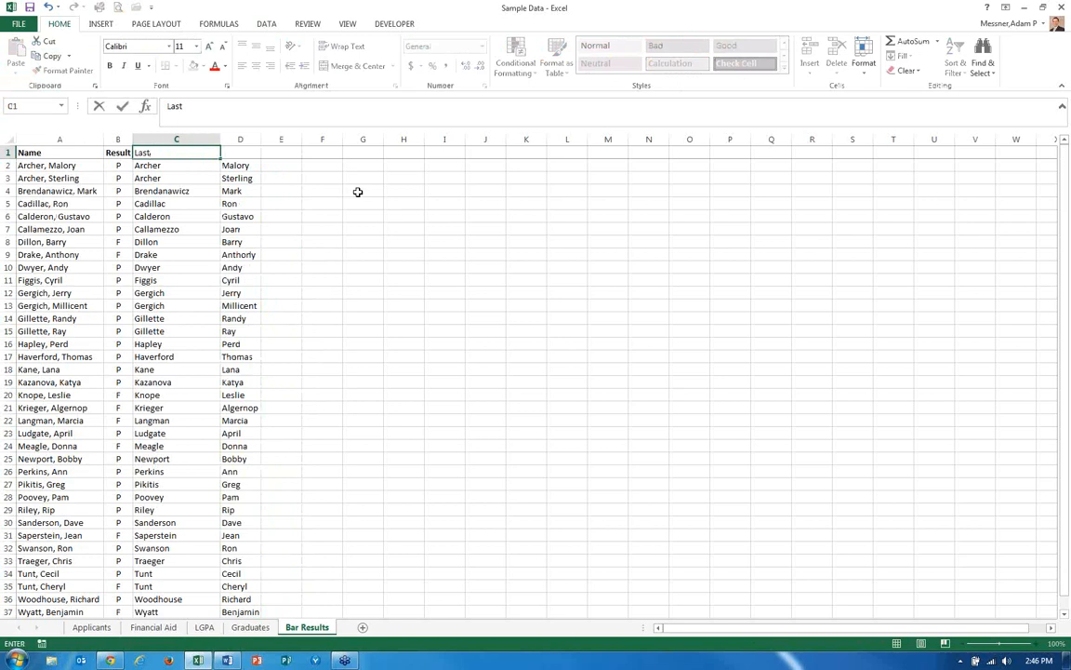
pyautogui.write(' Name')
pyautogui.press('Tab')
pyautogui.write('Firs')
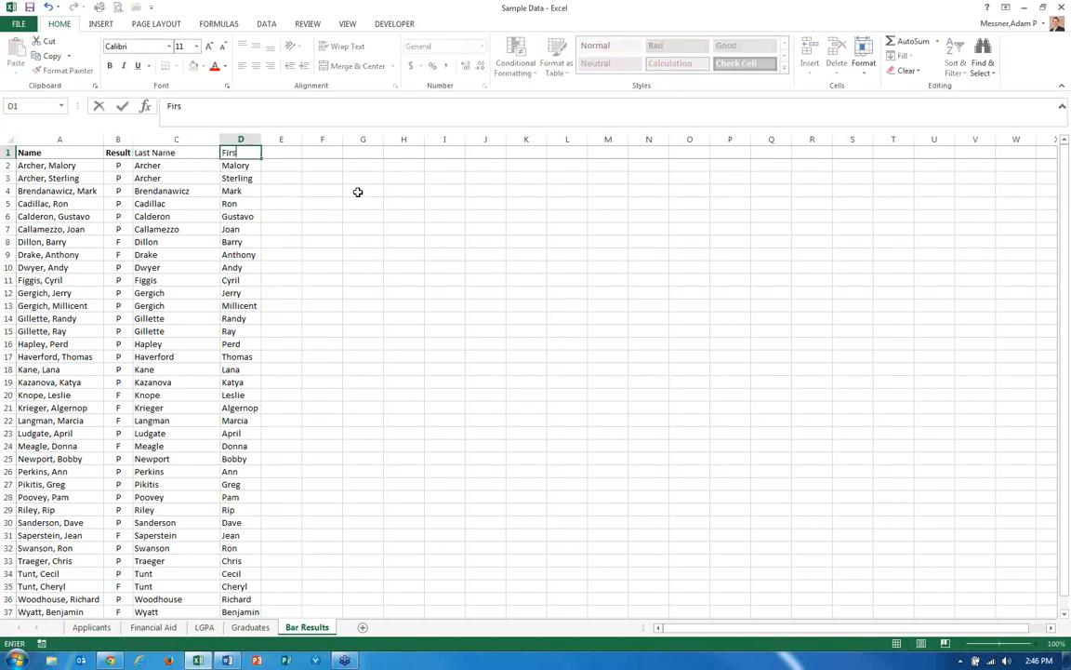
pyautogui.write('t Name')
pyautogui.hotkey('ctrl', 'Return')
pyautogui.hotkey('ctrl', 'shift', 'Left')
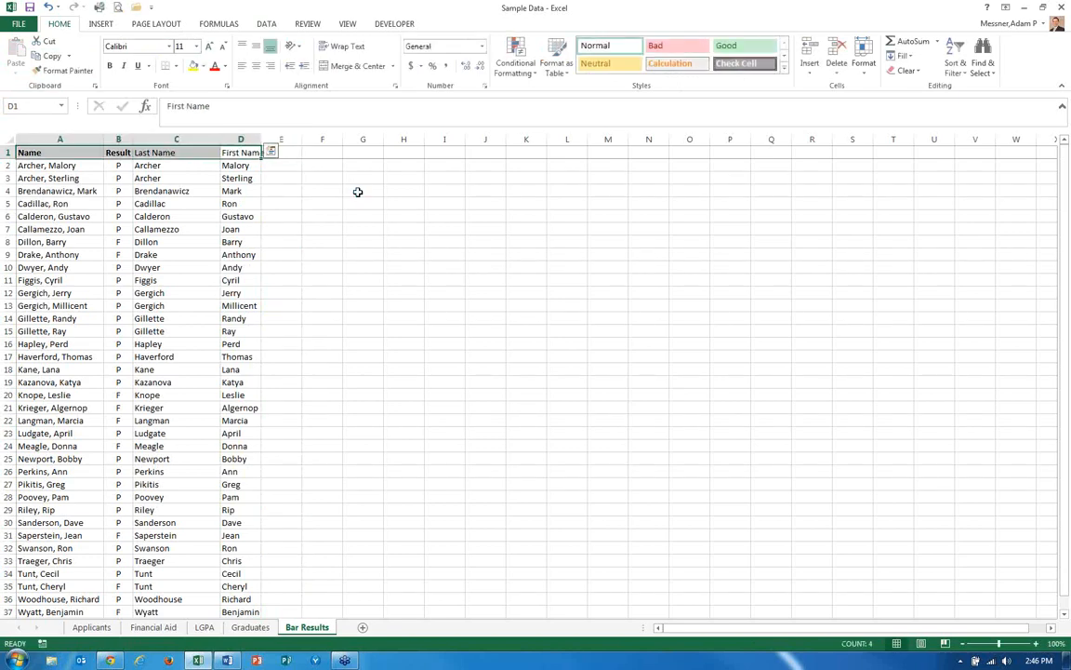
pyautogui.press('Left')
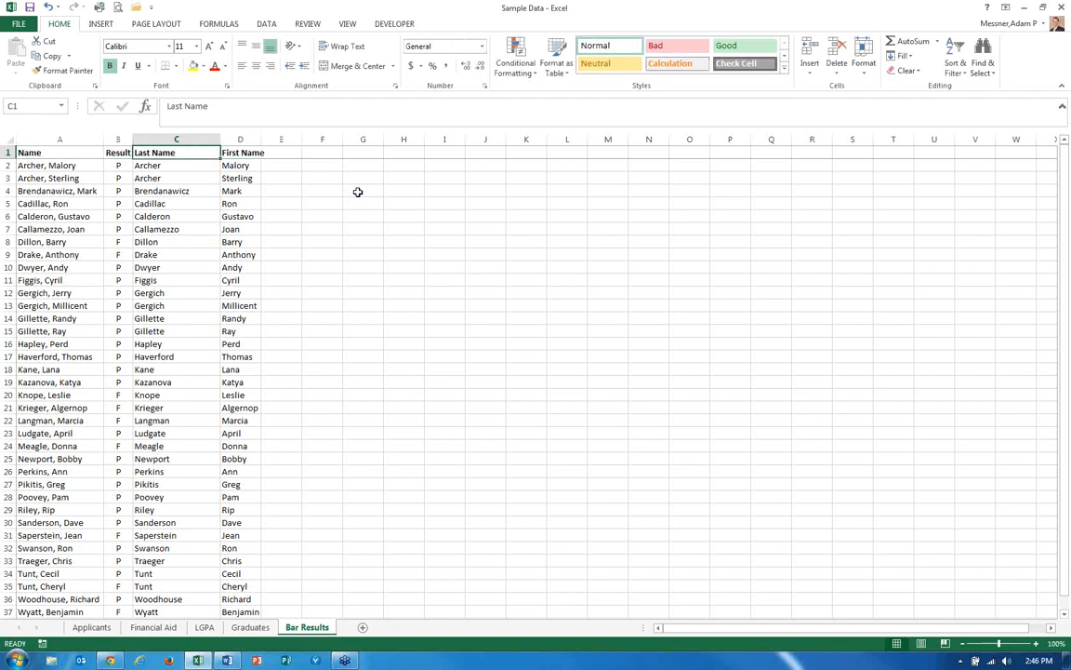
pyautogui.press('Right')
pyautogui.press('Right')
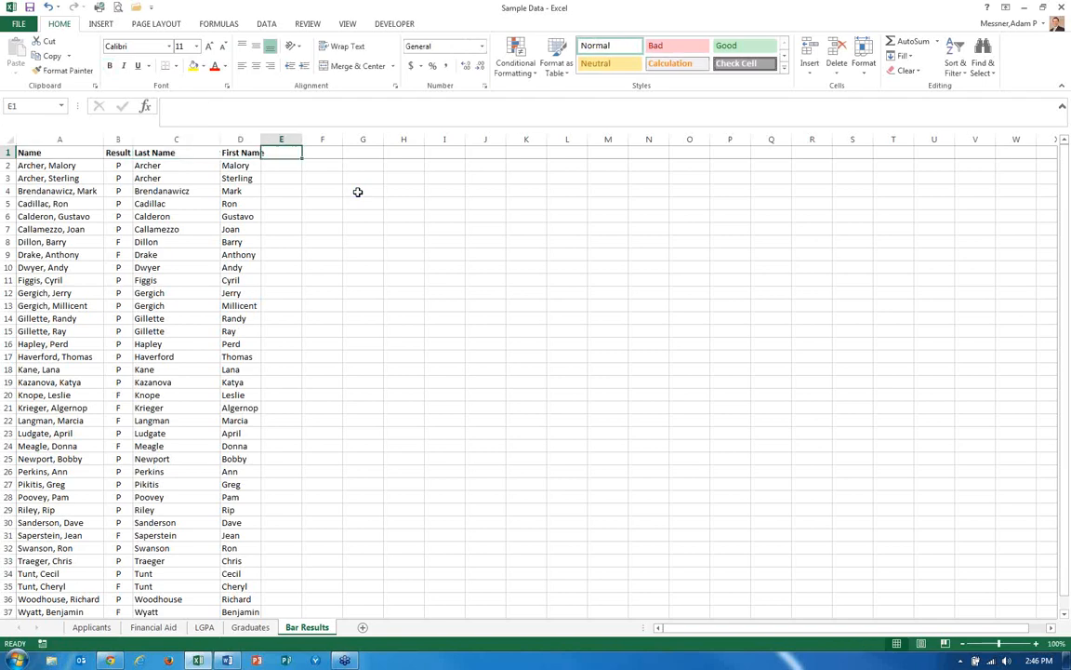
pyautogui.press('Left')
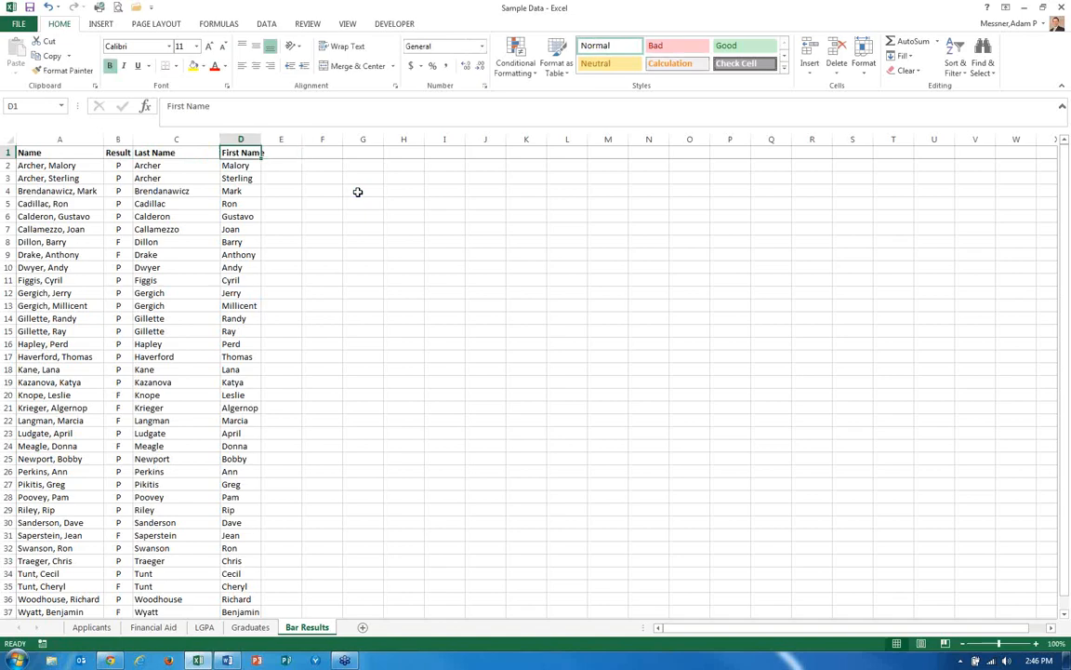
# Switch to the Applicants sheet and review its school and name columns, ending beside the Name column.
pyautogui.hotkey('ctrl', 'pageup')
pyautogui.hotkey('ctrl', 'pageup')
pyautogui.hotkey('ctrl', 'pageup')
pyautogui.hotkey('ctrl', 'pageup')
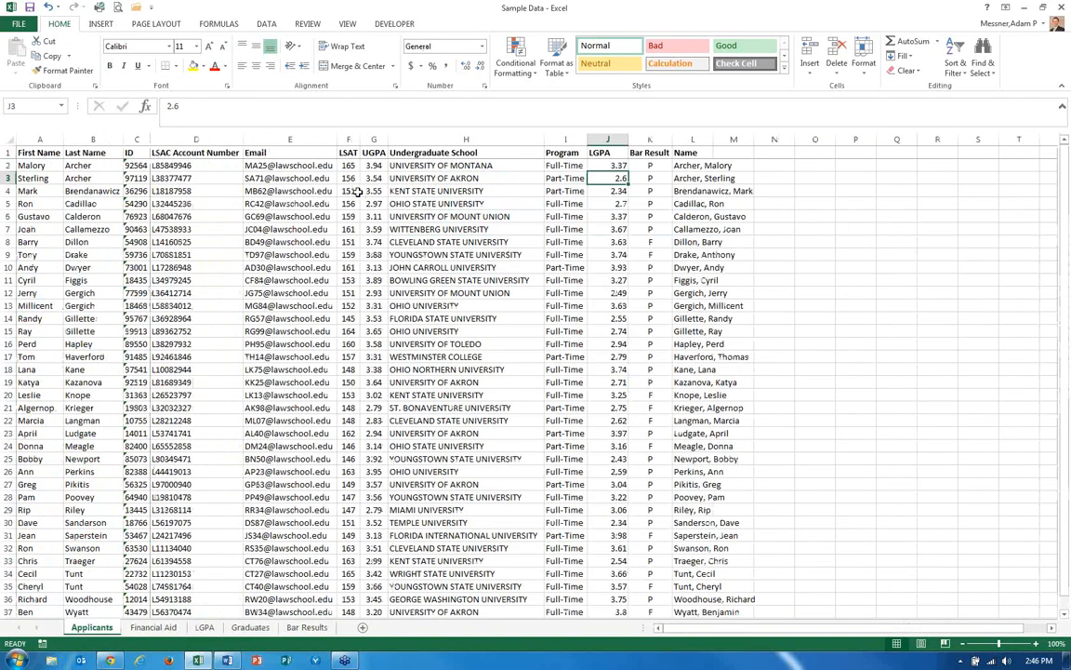
pyautogui.press('Up')
pyautogui.press('Left')
pyautogui.press('Left')
pyautogui.press('Left')
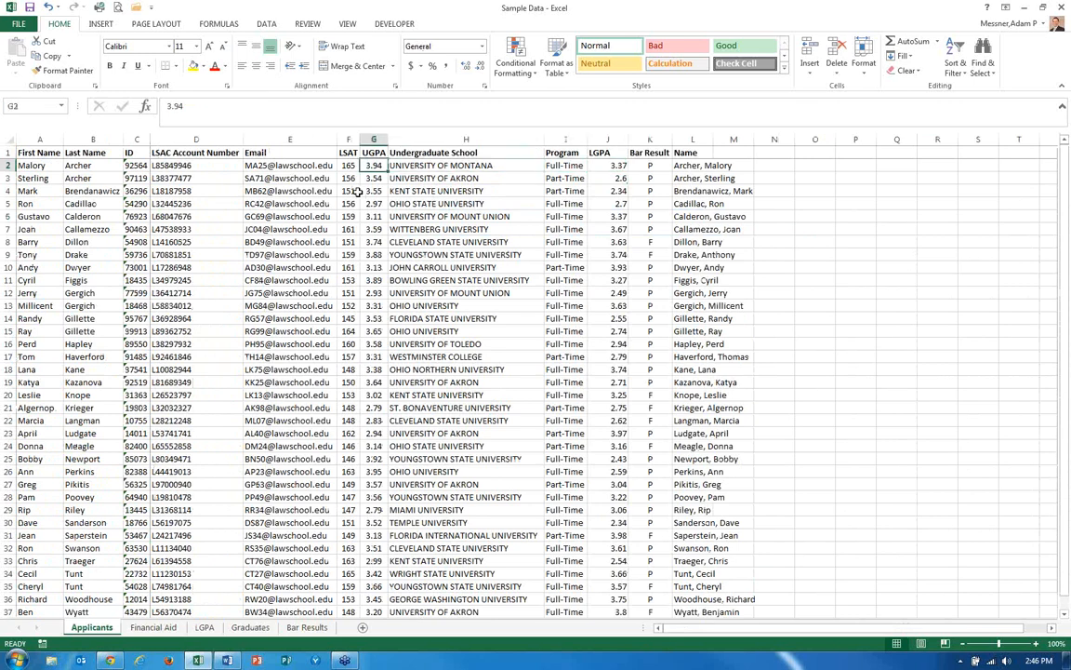
pyautogui.press('Right')
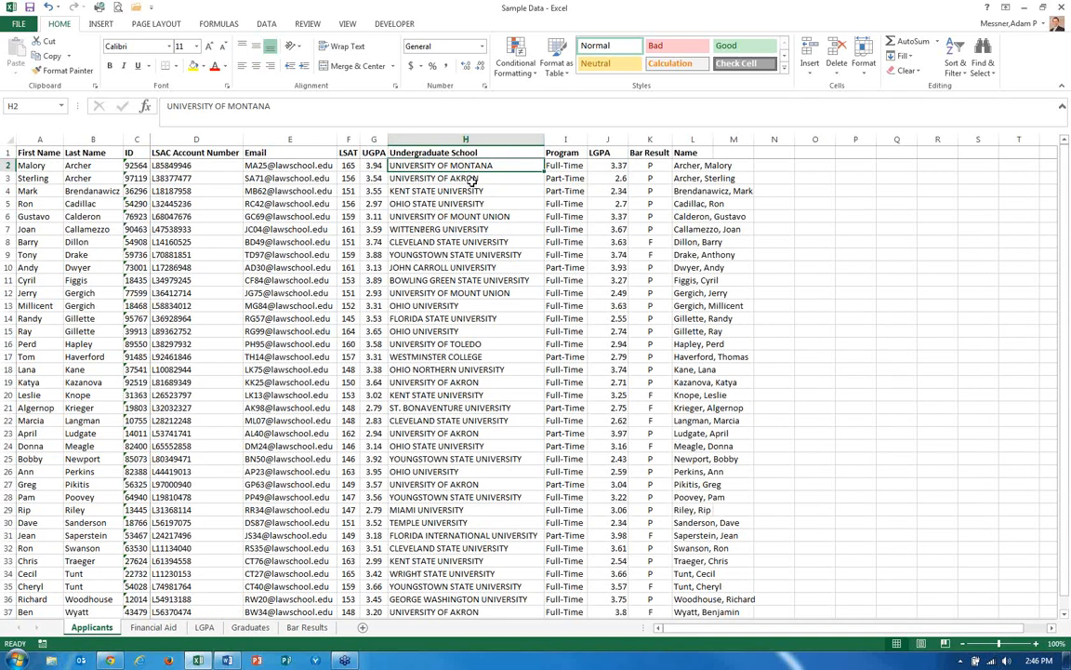
pyautogui.click(432, 182)
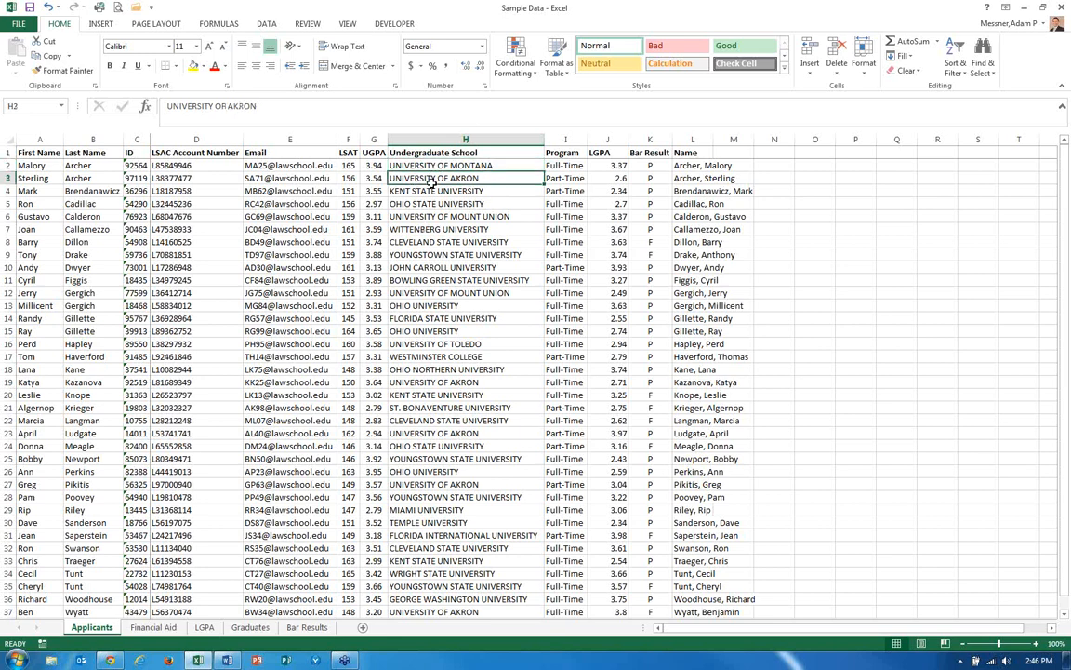
pyautogui.click(432, 204)
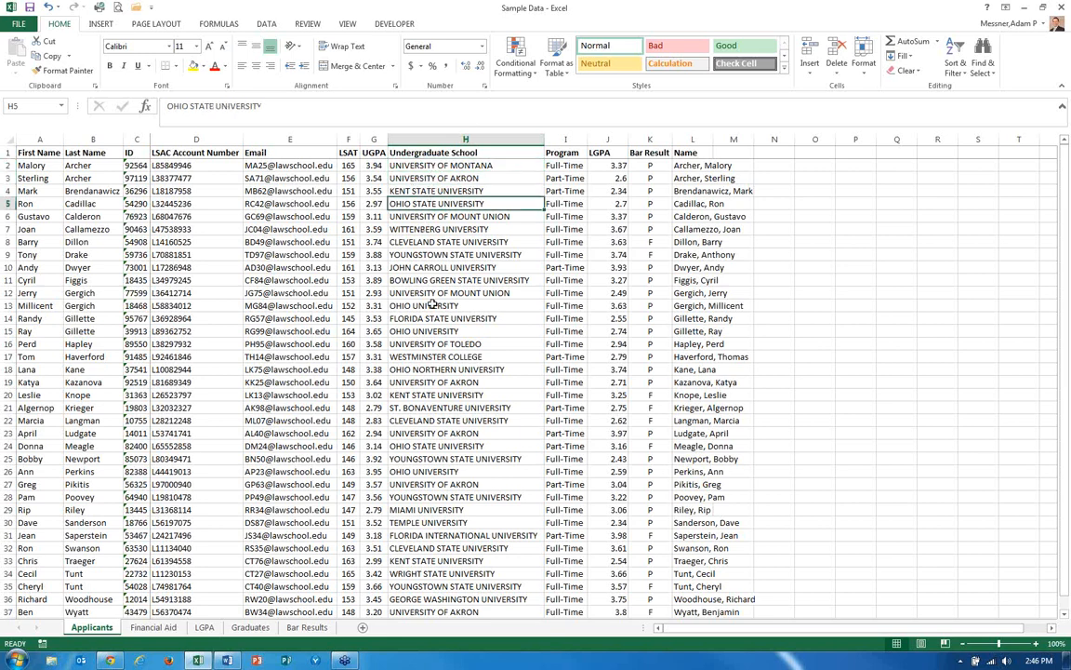
pyautogui.press('Up')
pyautogui.press('Up')
pyautogui.press('Up')
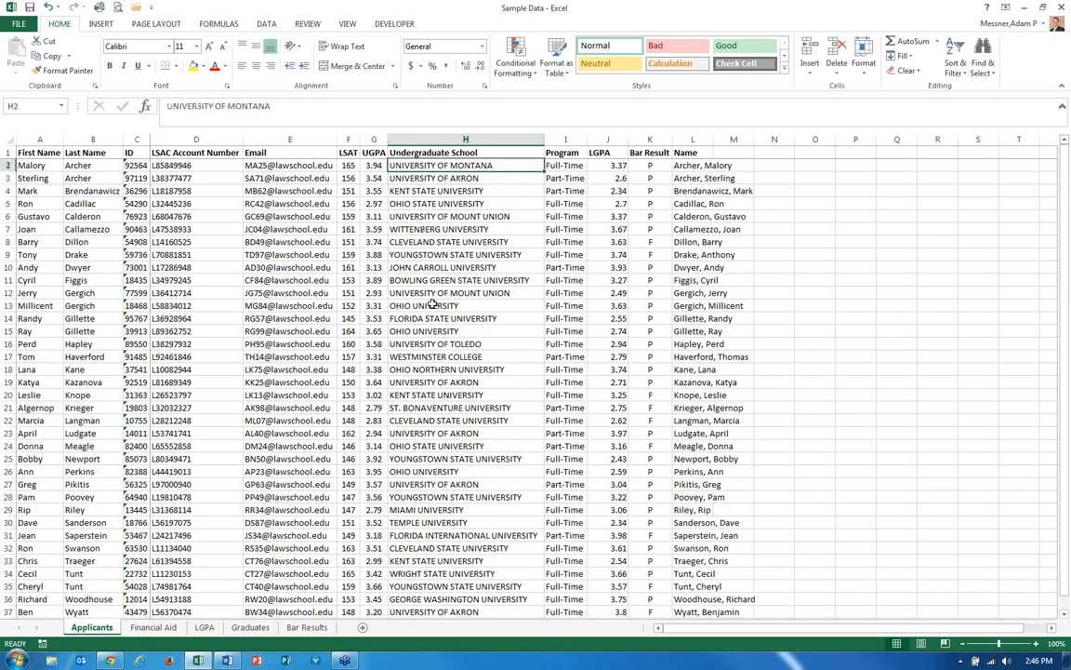
pyautogui.press('Right')
pyautogui.press('Right')
pyautogui.press('Right')
pyautogui.press('Right')
pyautogui.press('Right')
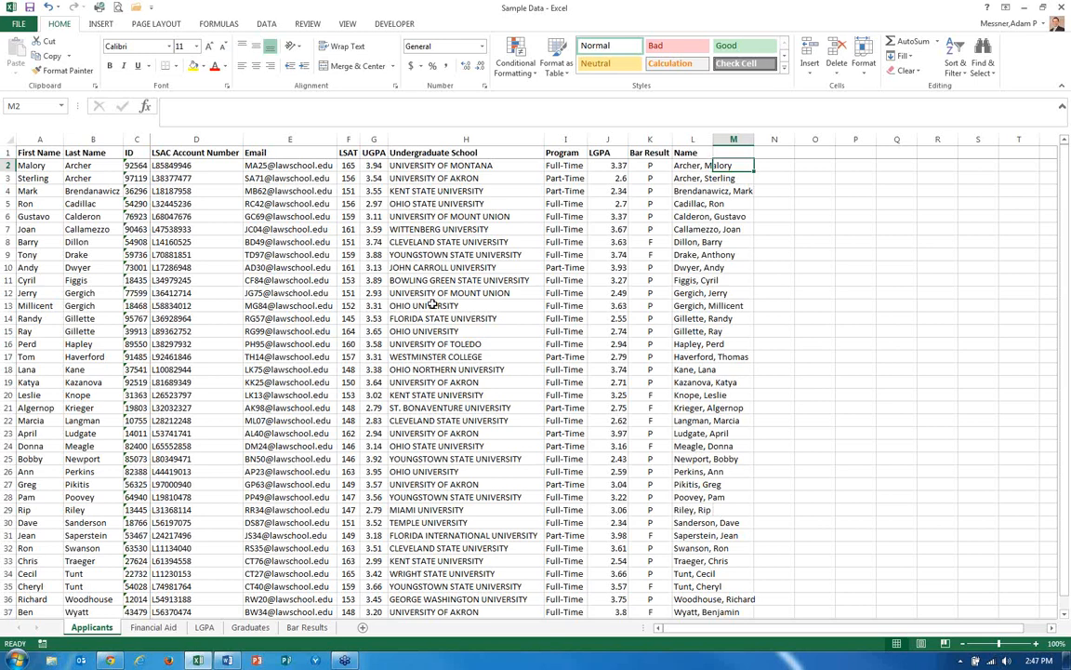
# Enter a PROPER formula in M2 that converts the school name in H2 to proper case.
pyautogui.write('=')
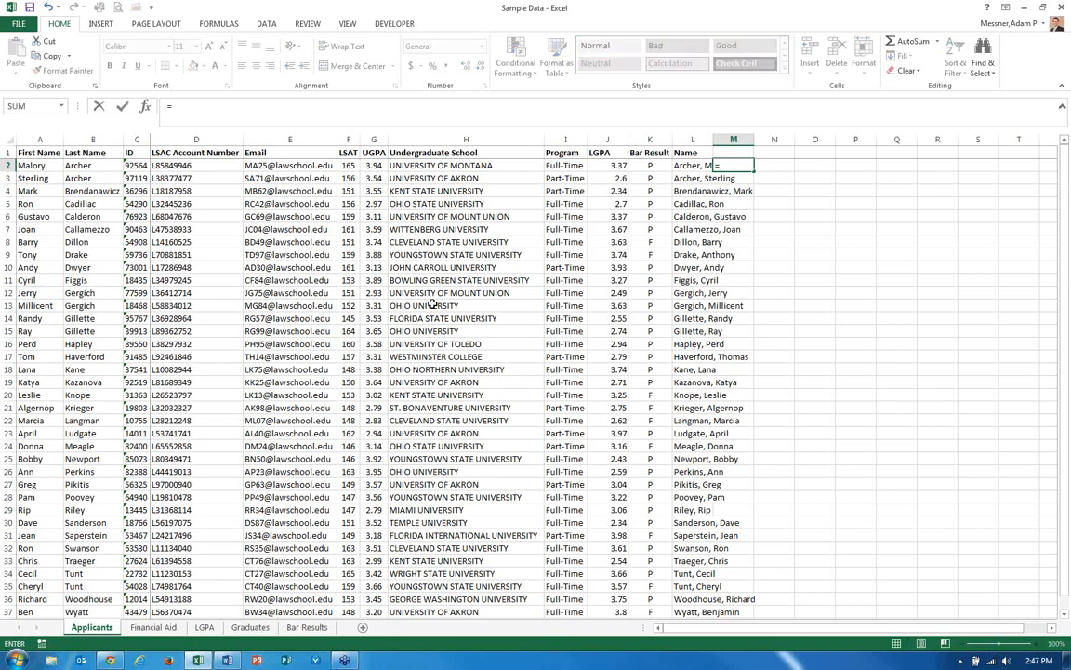
pyautogui.write('prop')
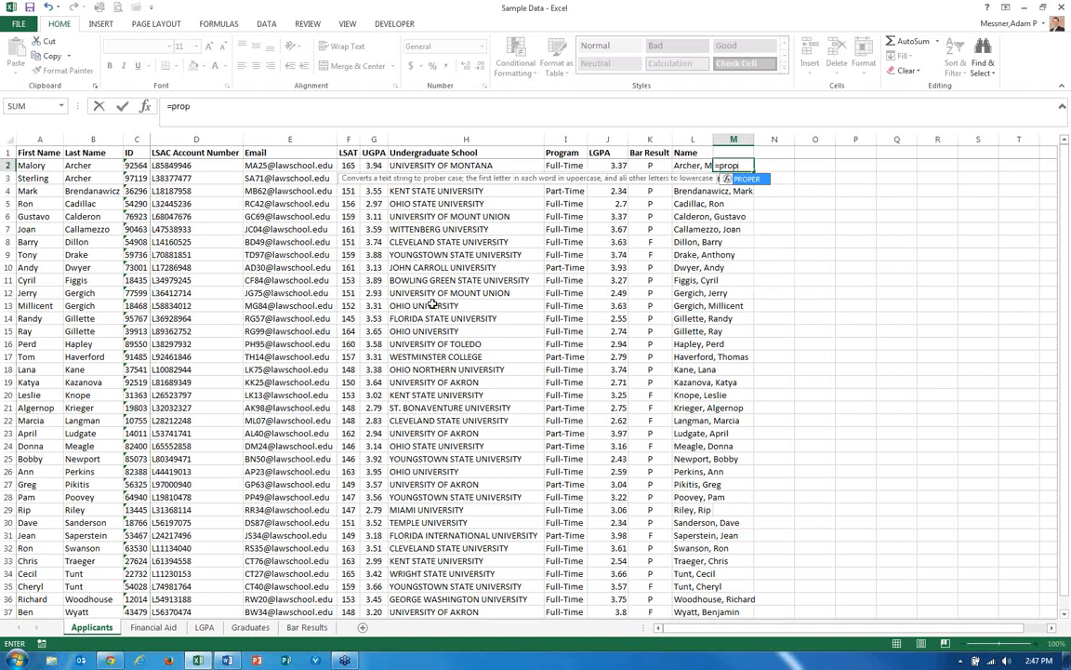
pyautogui.write('er')
pyautogui.press('Tab')
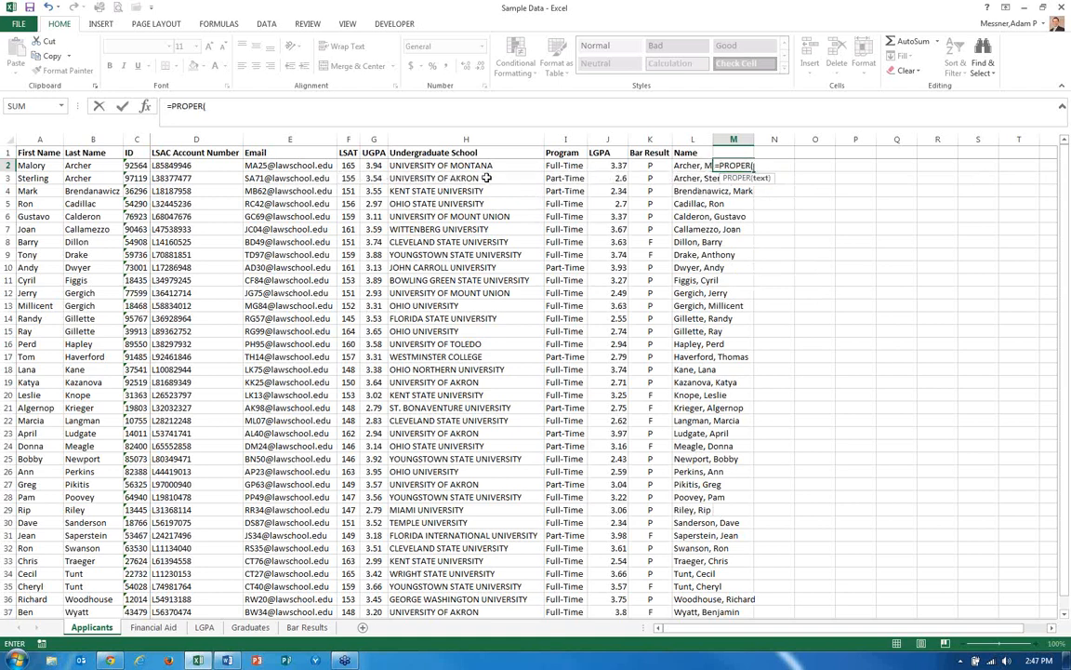
pyautogui.click(438, 165)
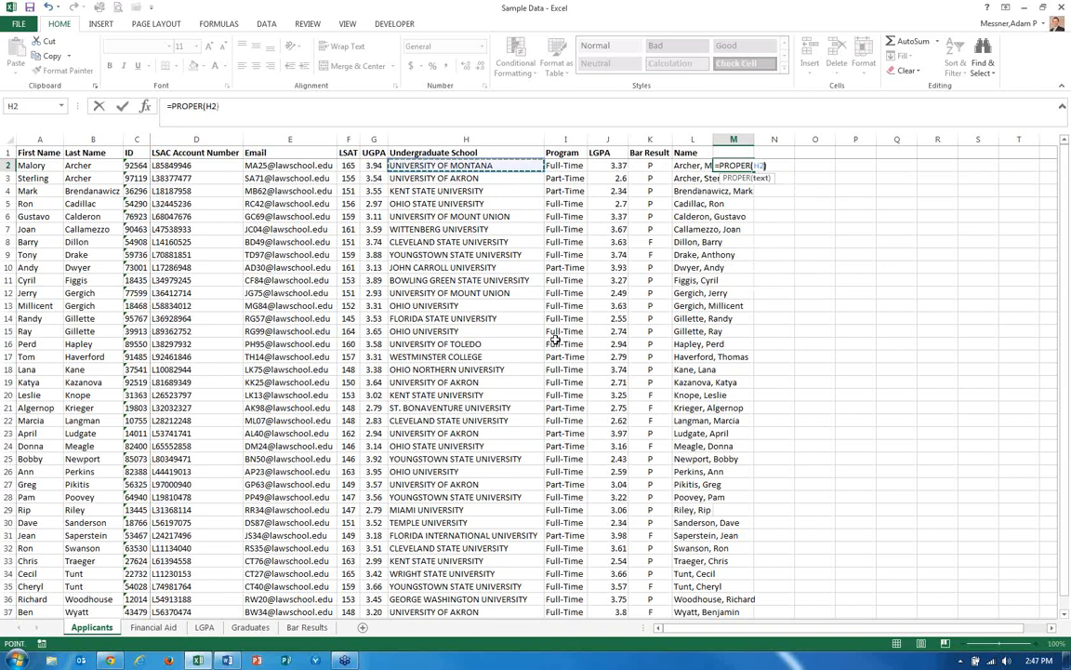
pyautogui.press('Return')
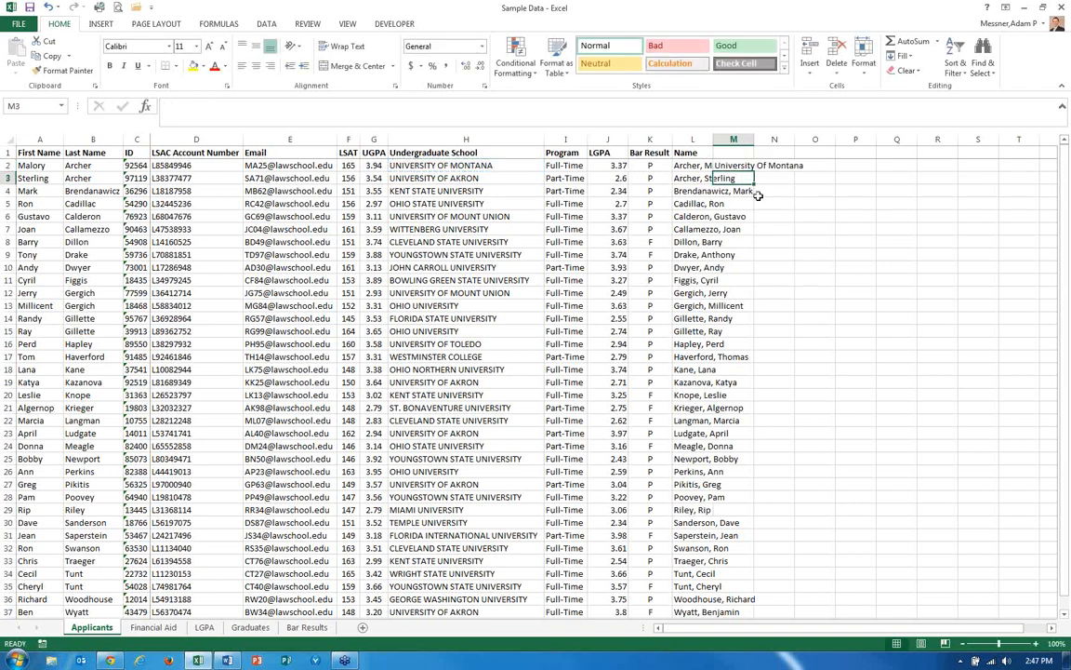
# Autofit the widths of columns M and L to their contents.
pyautogui.doubleClick(756, 138)
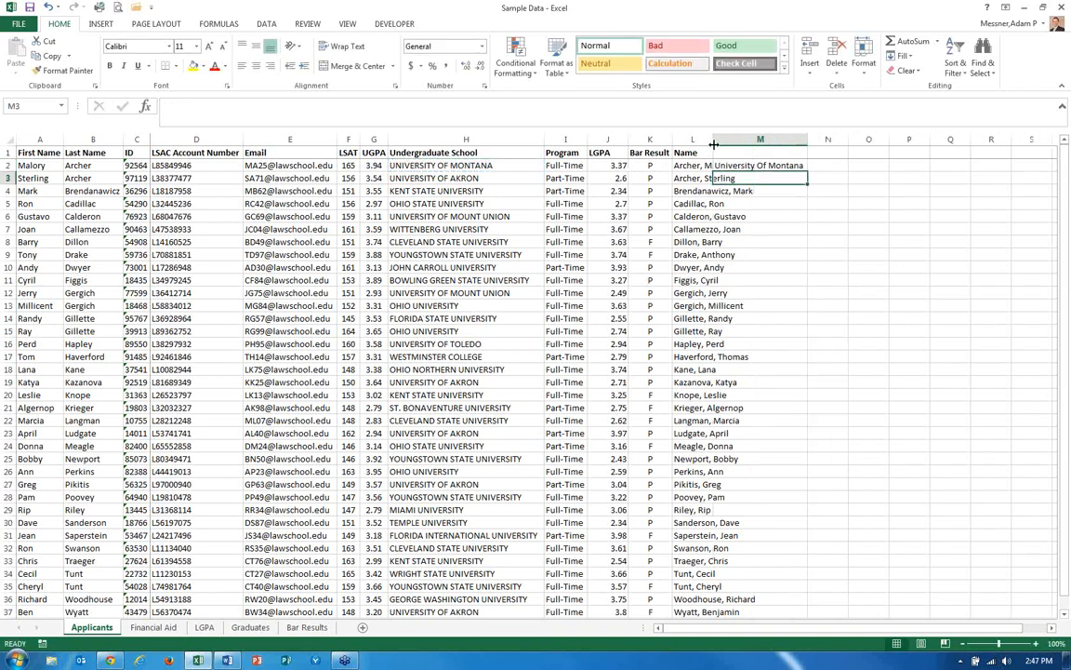
pyautogui.doubleClick(713, 138)
pyautogui.click(796, 167)
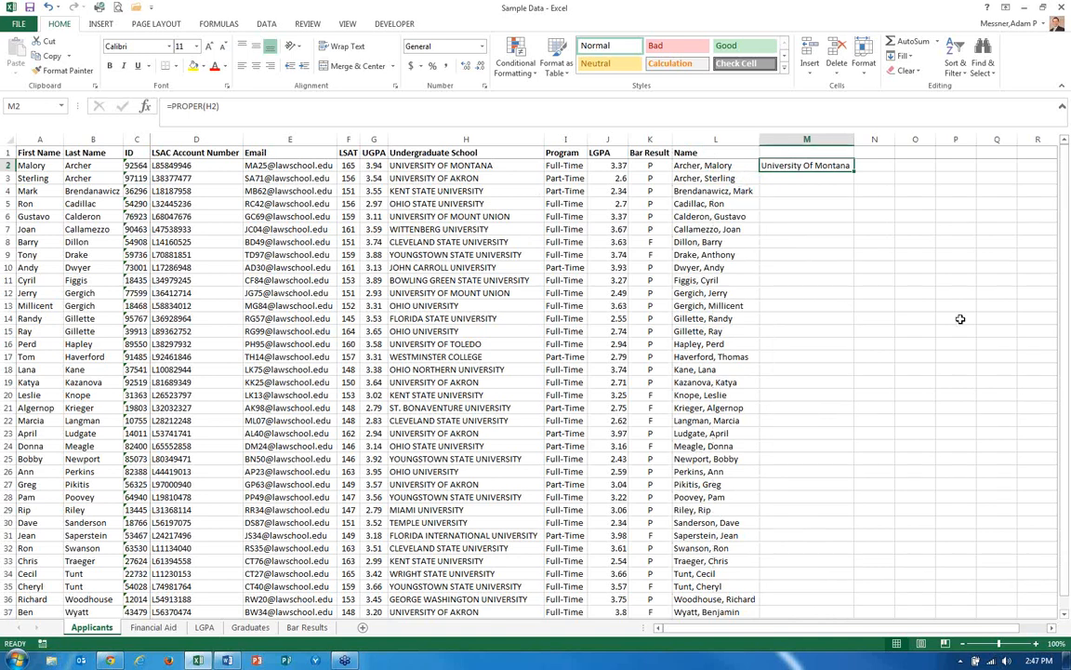
# Copy the M2 PROPER formula down through M37 for every applicant.
pyautogui.hotkey('ctrl', 'c')
pyautogui.hotkey('shift', 'Down')
pyautogui.hotkey('shift', 'Down')
pyautogui.hotkey('shift', 'Down')
pyautogui.hotkey('shift', 'Down')
pyautogui.hotkey('shift', 'Down')
pyautogui.hotkey('shift', 'Down')
pyautogui.hotkey('shift', 'Down')
pyautogui.hotkey('shift', 'Down')
pyautogui.hotkey('shift', 'Down')
pyautogui.hotkey('shift', 'Down')
pyautogui.hotkey('shift', 'Down')
pyautogui.hotkey('shift', 'Down')
pyautogui.hotkey('shift', 'Down')
pyautogui.hotkey('shift', 'Down')
pyautogui.hotkey('shift', 'Down')
pyautogui.hotkey('shift', 'Down')
pyautogui.hotkey('shift', 'Down')
pyautogui.hotkey('shift', 'Down')
pyautogui.hotkey('shift', 'Down')
pyautogui.hotkey('shift', 'Down')
pyautogui.hotkey('shift', 'Down')
pyautogui.hotkey('shift', 'Down')
pyautogui.hotkey('shift', 'Down')
pyautogui.hotkey('shift', 'Down')
pyautogui.hotkey('shift', 'Down')
pyautogui.hotkey('shift', 'Down')
pyautogui.hotkey('shift', 'Down')
pyautogui.hotkey('shift', 'Down')
pyautogui.hotkey('shift', 'Down')
pyautogui.hotkey('shift', 'Down')
pyautogui.hotkey('shift', 'Down')
pyautogui.hotkey('shift', 'Down')
pyautogui.hotkey('shift', 'Down')
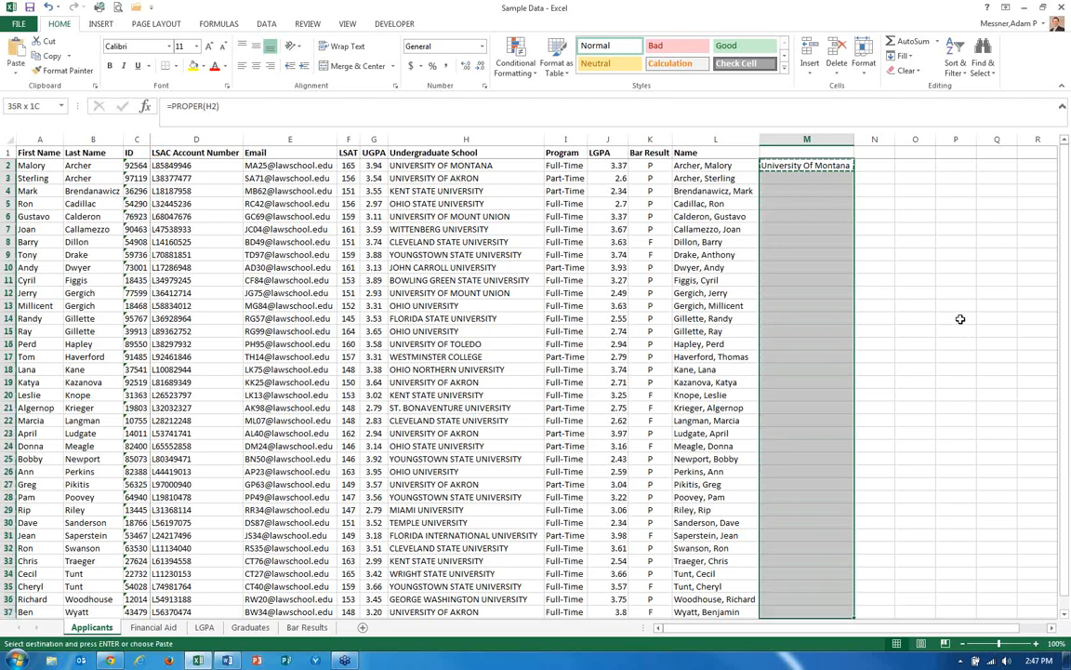
pyautogui.hotkey('shift', 'Down')
pyautogui.hotkey('ctrl', 'v')
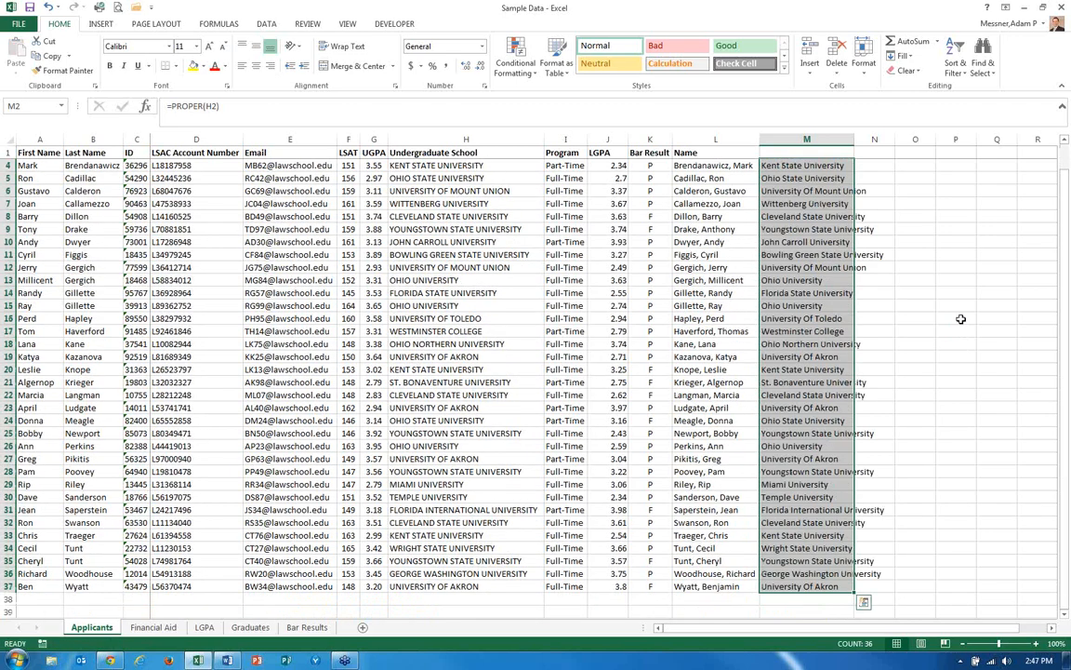
# Paste the proper-case school names in M2:M37 back over themselves as values.
pyautogui.hotkey('ctrl', 'shift', 'Up')
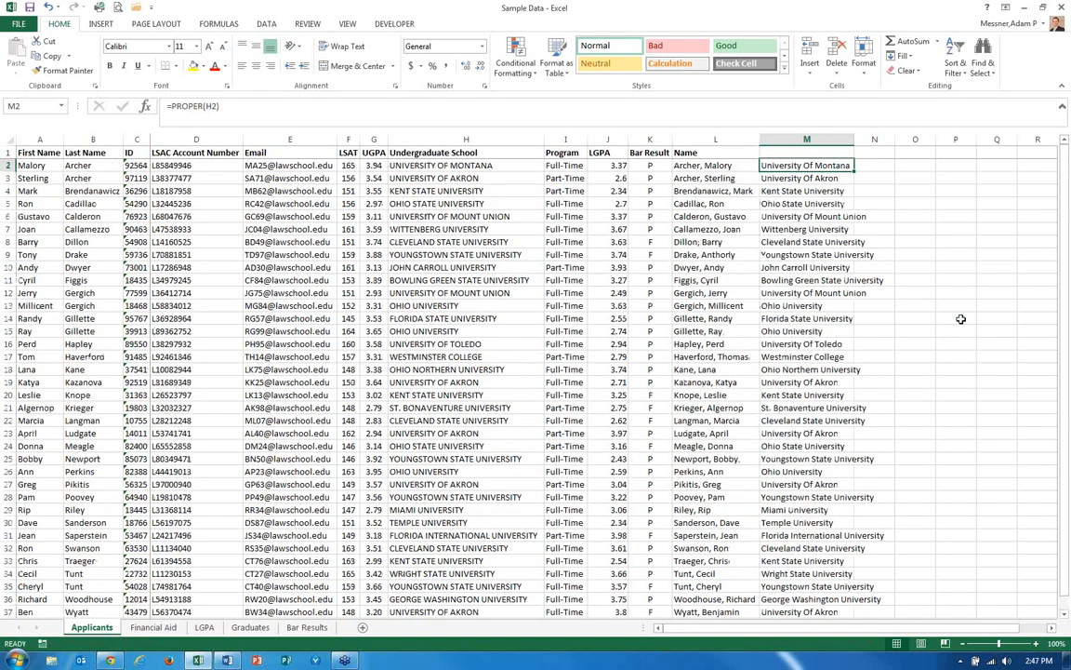
pyautogui.press('Up')
pyautogui.press('Down')
pyautogui.hotkey('ctrl', 'shift', 'Down')
pyautogui.hotkey('ctrl', 'c')
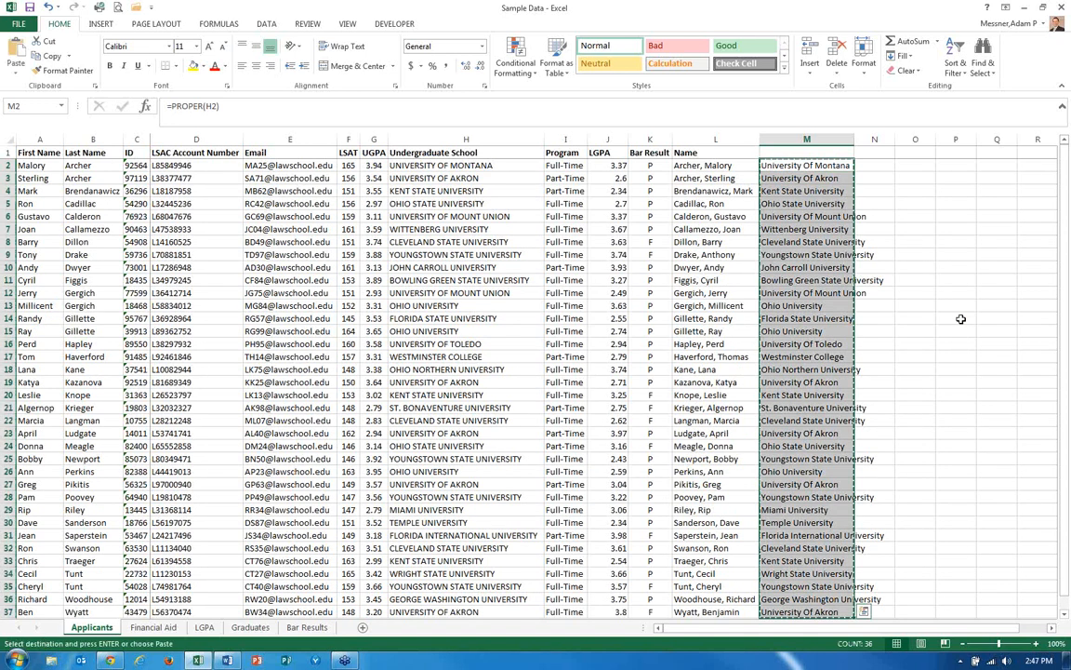
pyautogui.click(16, 68)
pyautogui.click(14, 158)
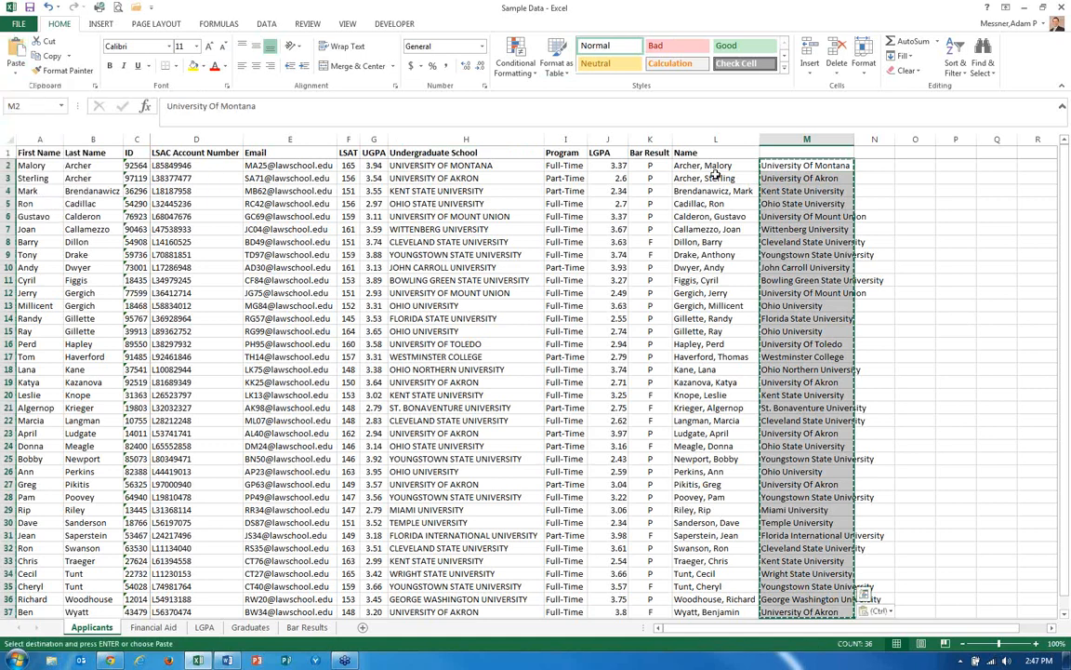
pyautogui.press('Escape')
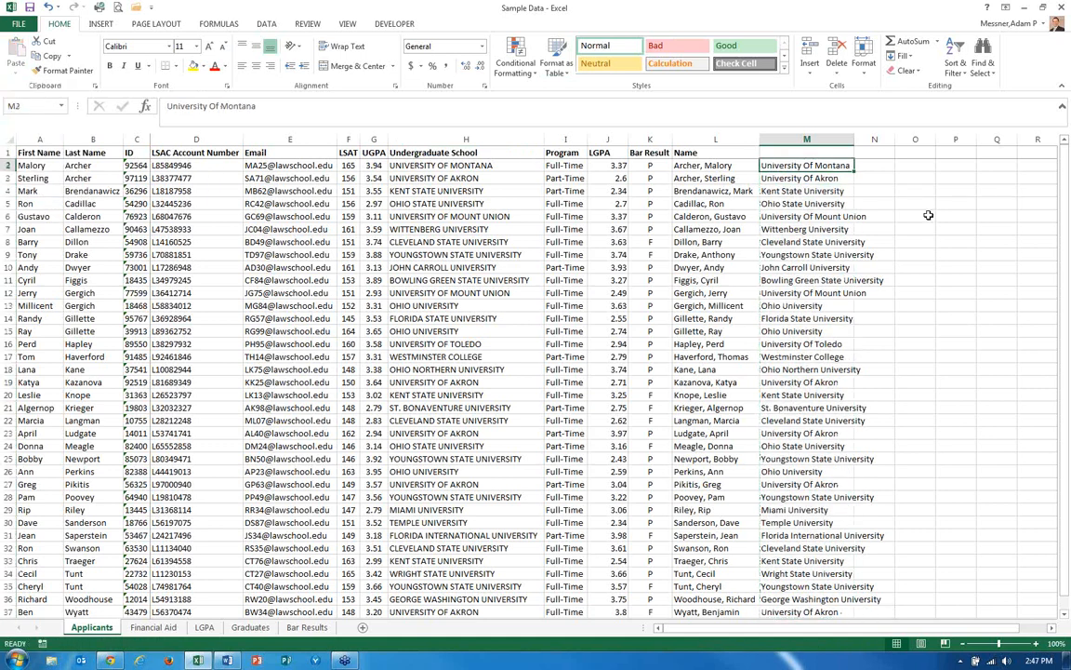
# Replace "Of" with "of" throughout the school names in M2:M37.
pyautogui.hotkey('ctrl', 'shift', 'Down')
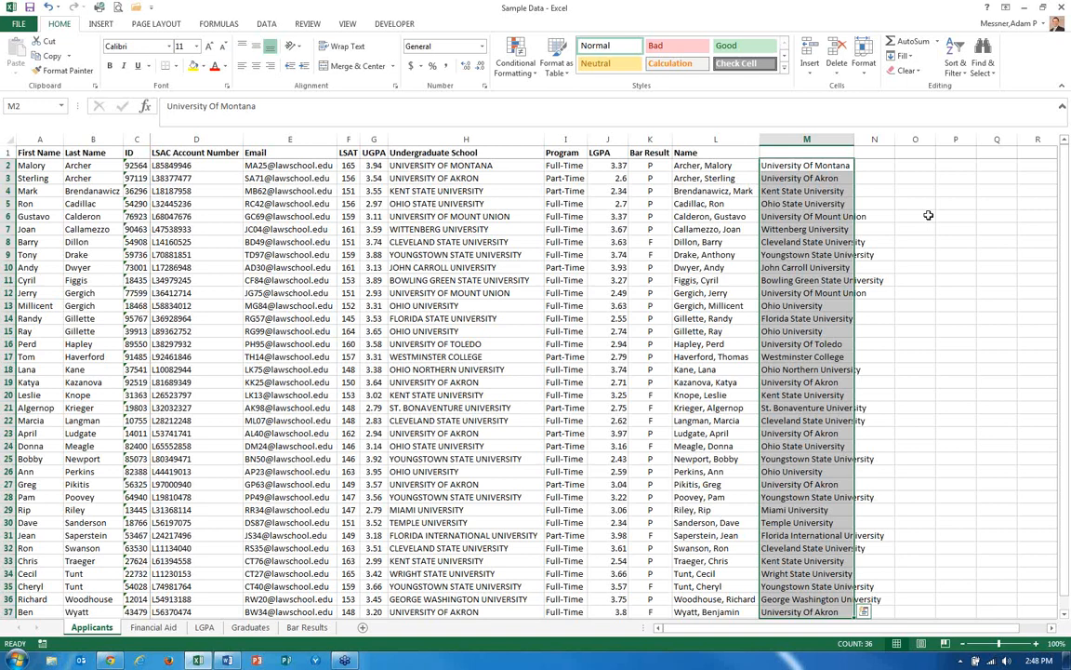
pyautogui.hotkey('ctrl', 'h')
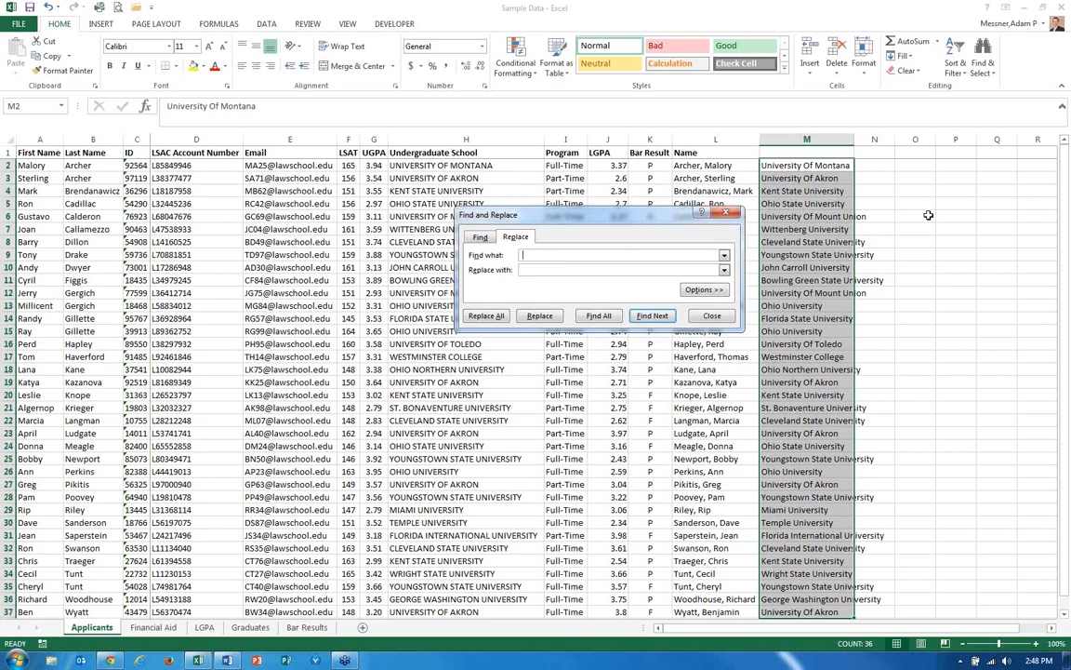
pyautogui.write('Of')
pyautogui.write('o')
pyautogui.write('f')
pyautogui.click(485, 317)
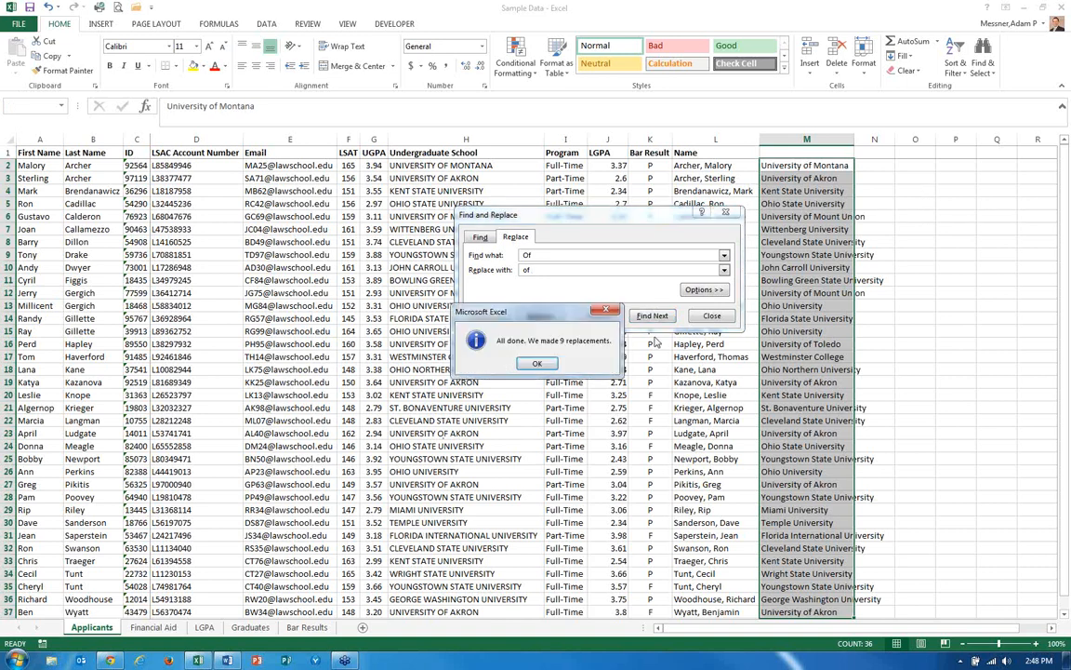
pyautogui.press('Return')
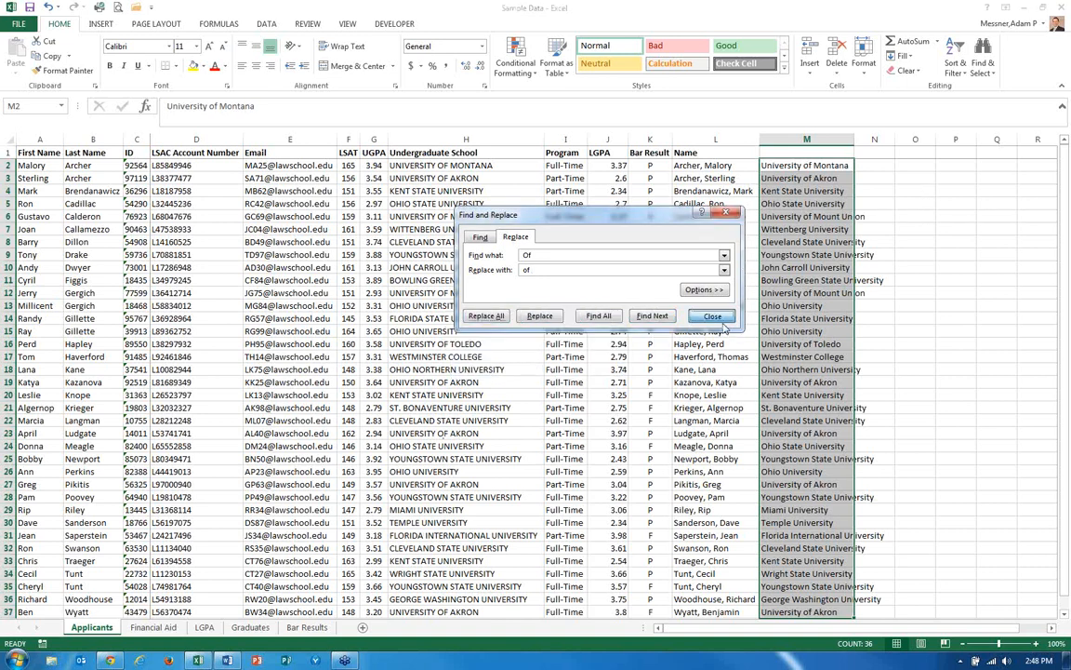
pyautogui.click(711, 315)
# Try an UPPER formula on M2 in N2, then clear the cell.
pyautogui.click(802, 382)
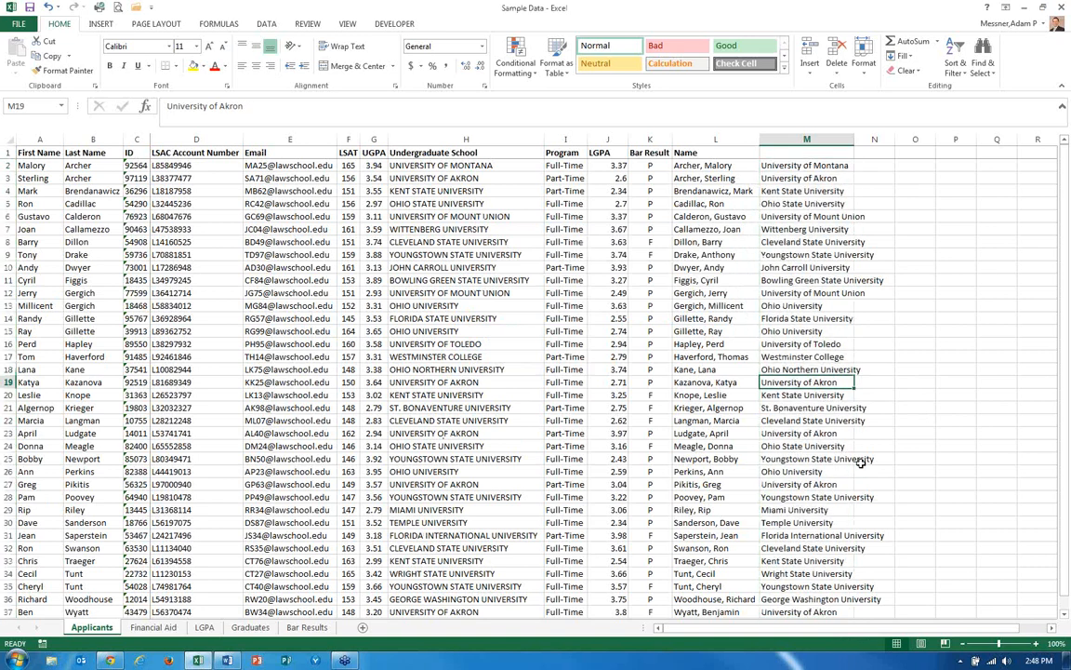
pyautogui.press('Up')
pyautogui.press('Up')
pyautogui.press('Up')
pyautogui.press('Up')
pyautogui.press('Up')
pyautogui.press('Up')
pyautogui.press('Up')
pyautogui.press('Up')
pyautogui.press('Up')
pyautogui.press('Up')
pyautogui.press('Up')
pyautogui.press('Up')
pyautogui.press('Up')
pyautogui.press('Up')
pyautogui.press('Up')
pyautogui.press('Up')
pyautogui.press('Up')
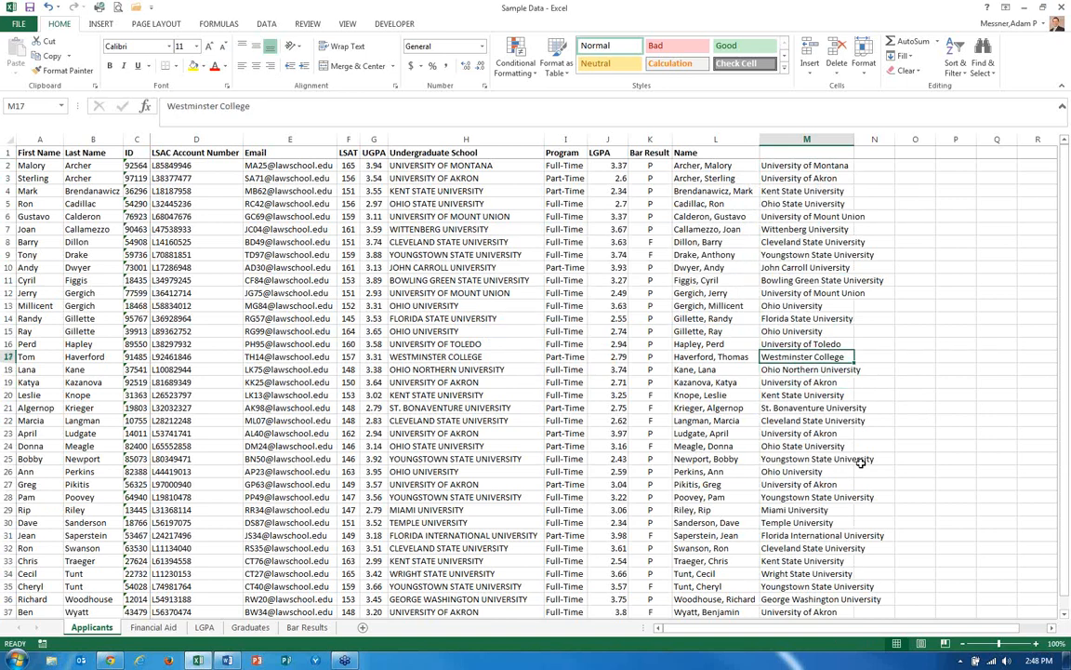
pyautogui.press('Right')
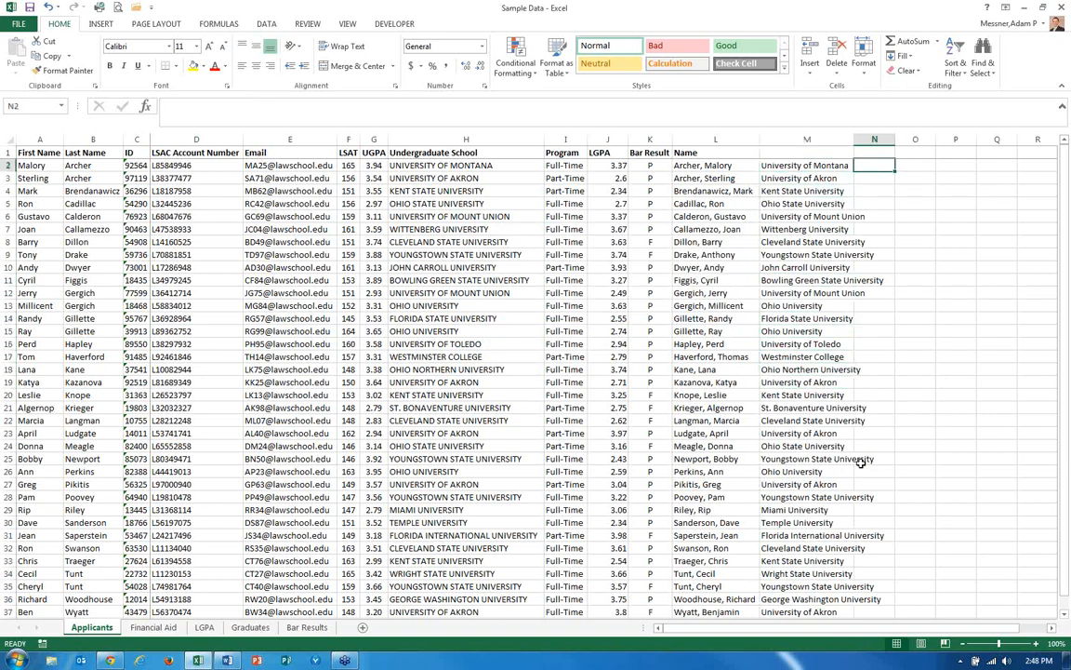
pyautogui.write('=')
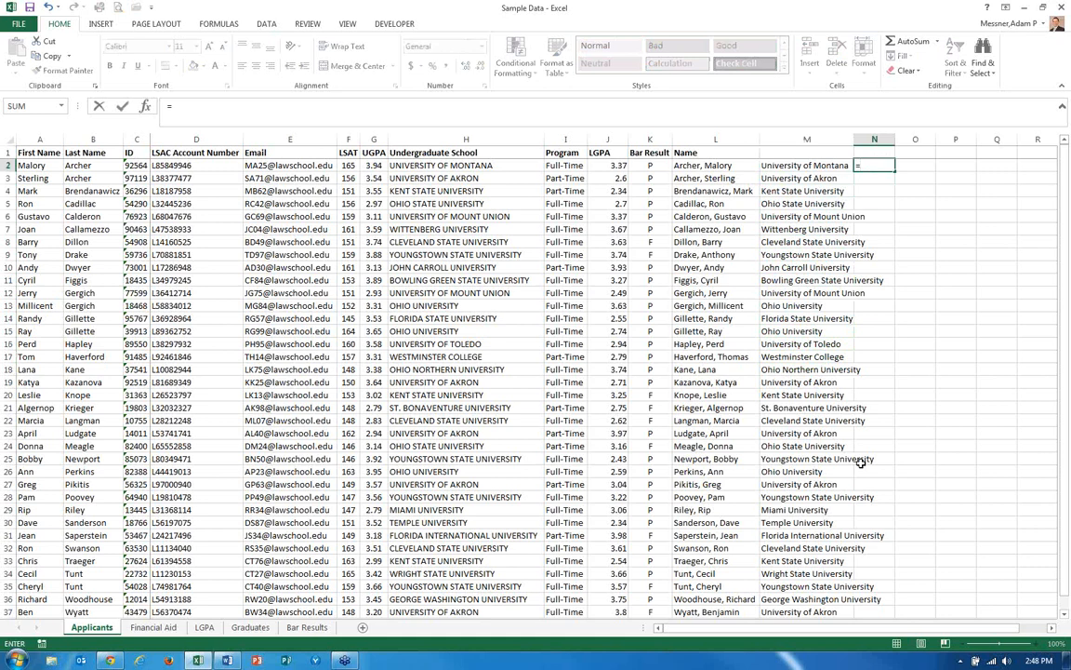
pyautogui.write('upper')
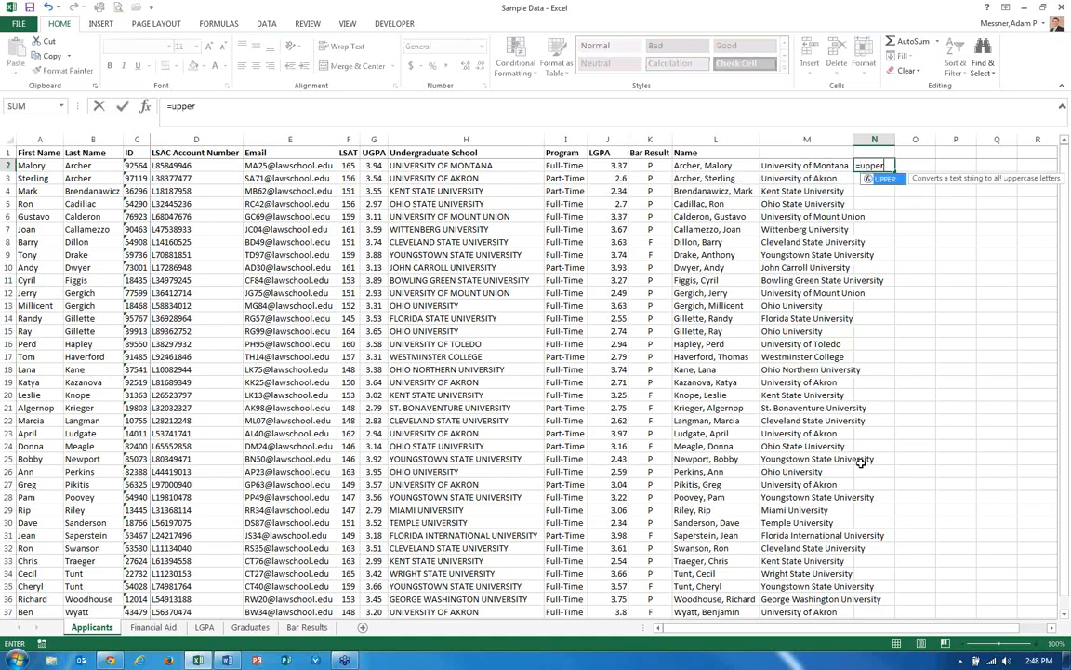
pyautogui.write('(')
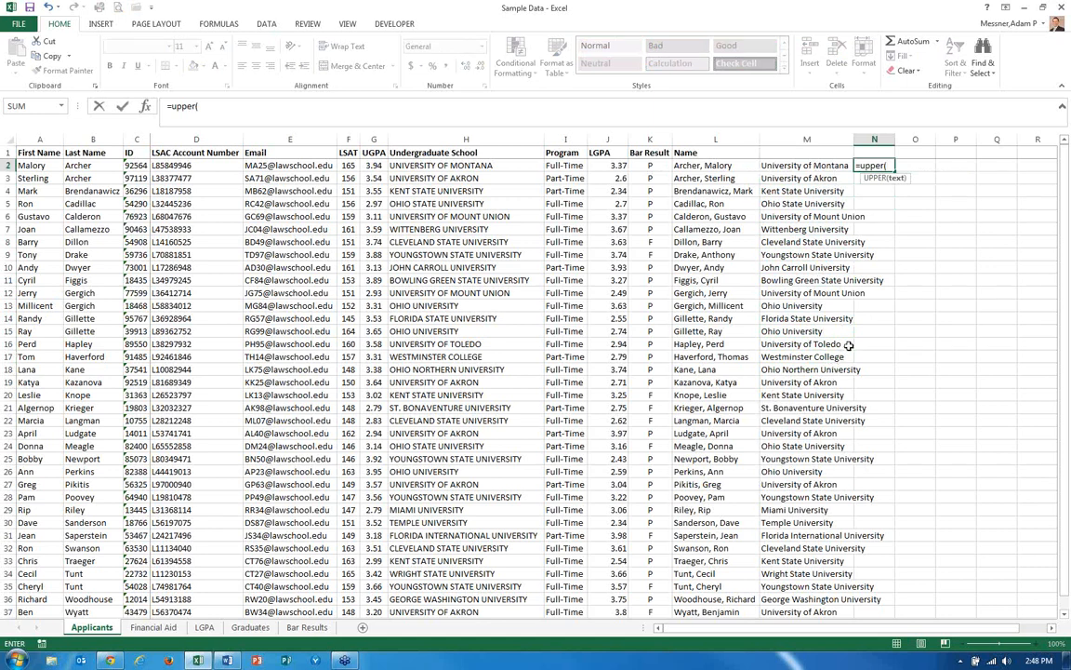
pyautogui.click(807, 167)
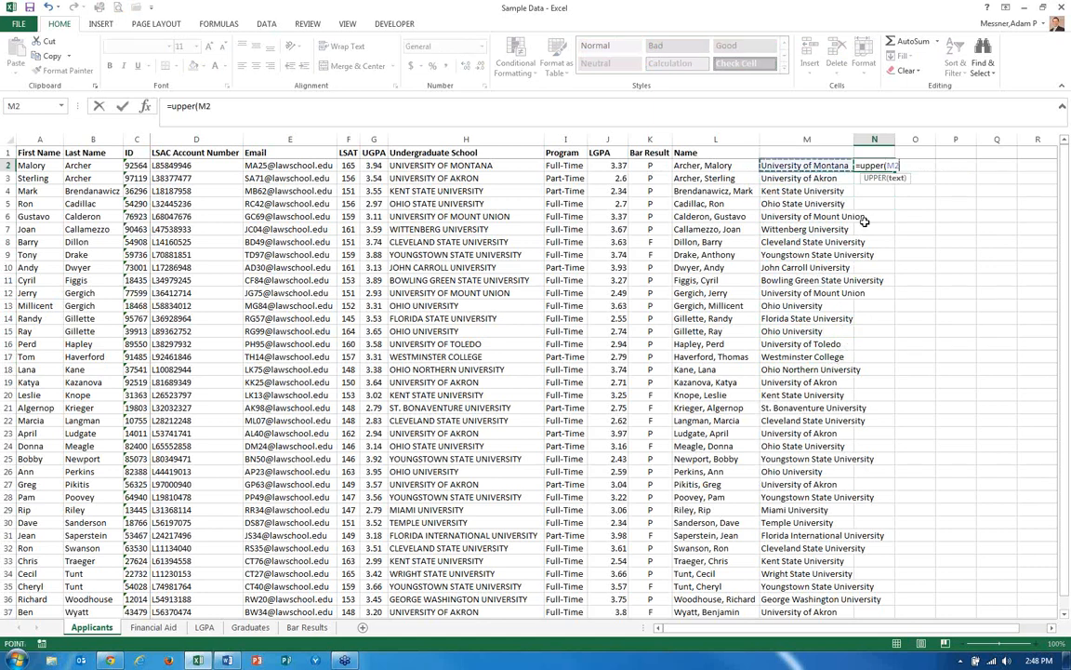
pyautogui.write(')')
pyautogui.hotkey('ctrl', 'Return')
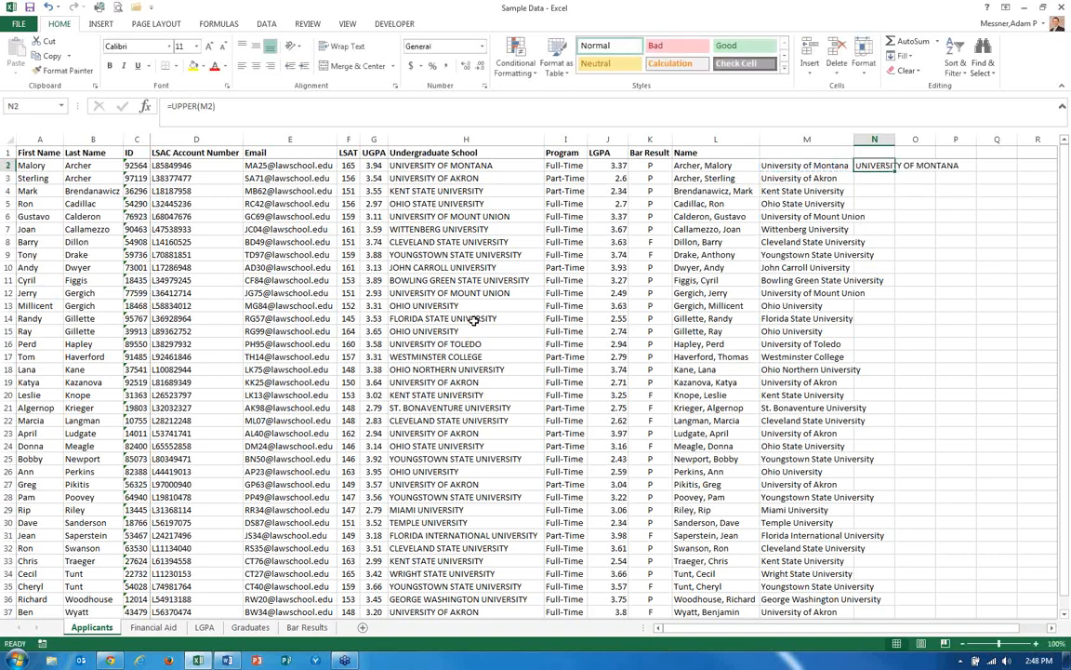
pyautogui.press('Delete')
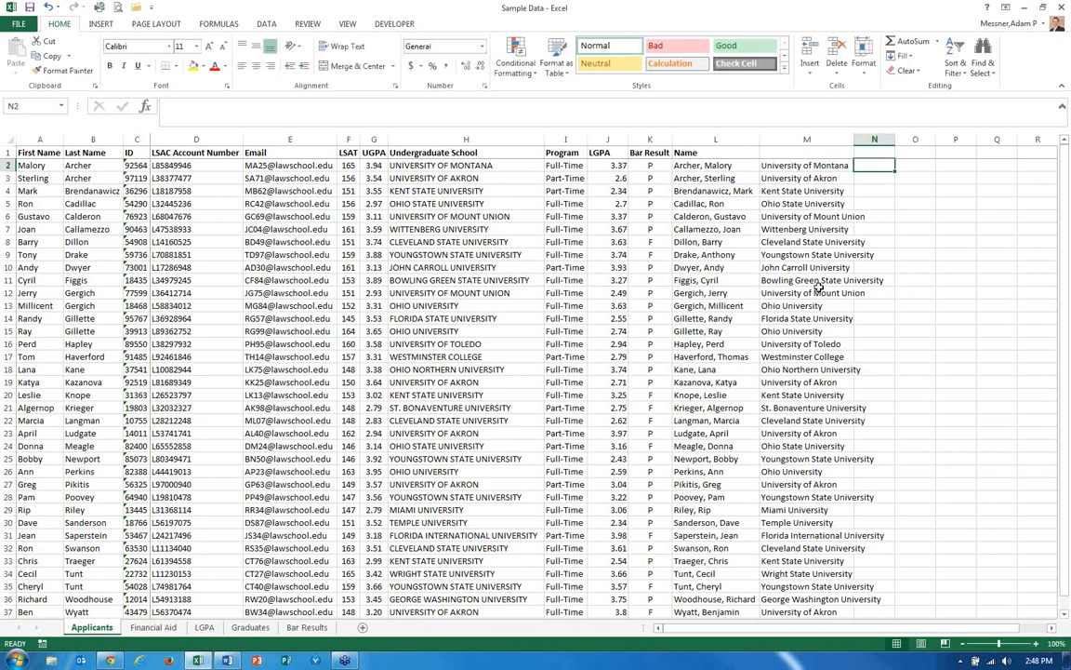
# Try a LOWER formula on M2 in N2, then clear the cell.
pyautogui.write('lowe')
pyautogui.press('BackSpace')
pyautogui.press('BackSpace')
pyautogui.press('BackSpace')
pyautogui.press('BackSpace')
pyautogui.write('=l')
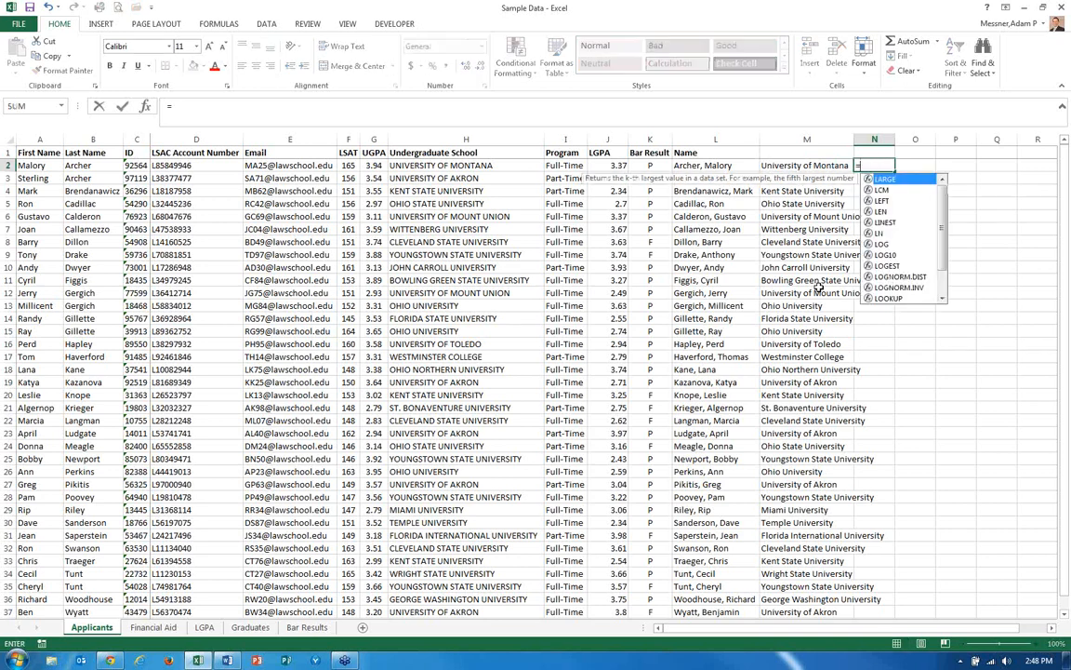
pyautogui.write('ower(')
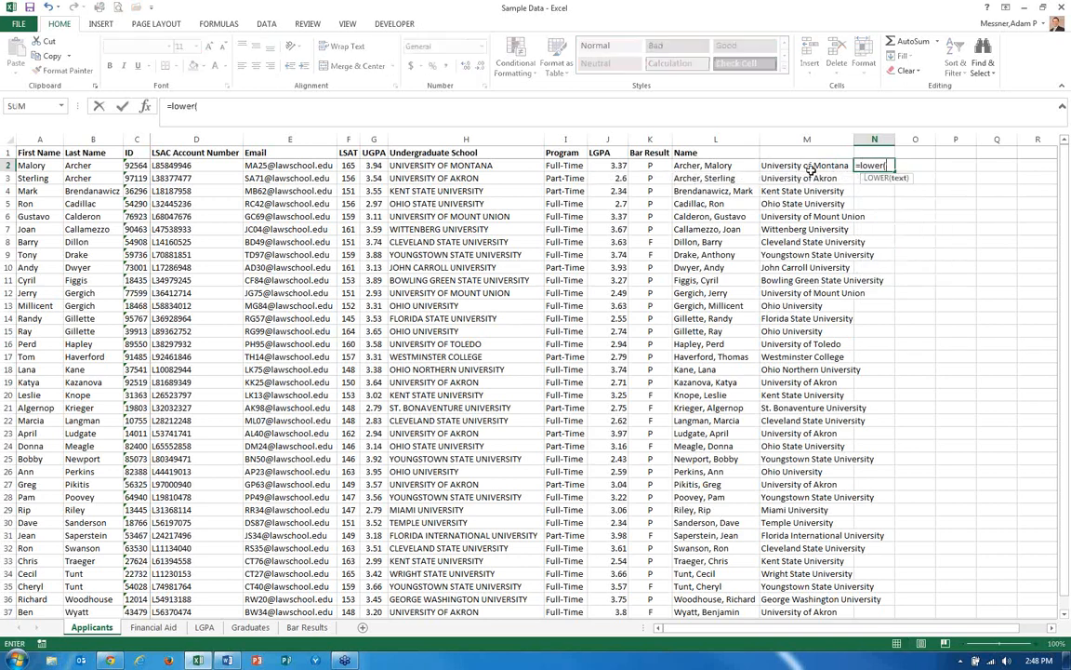
pyautogui.click(811, 168)
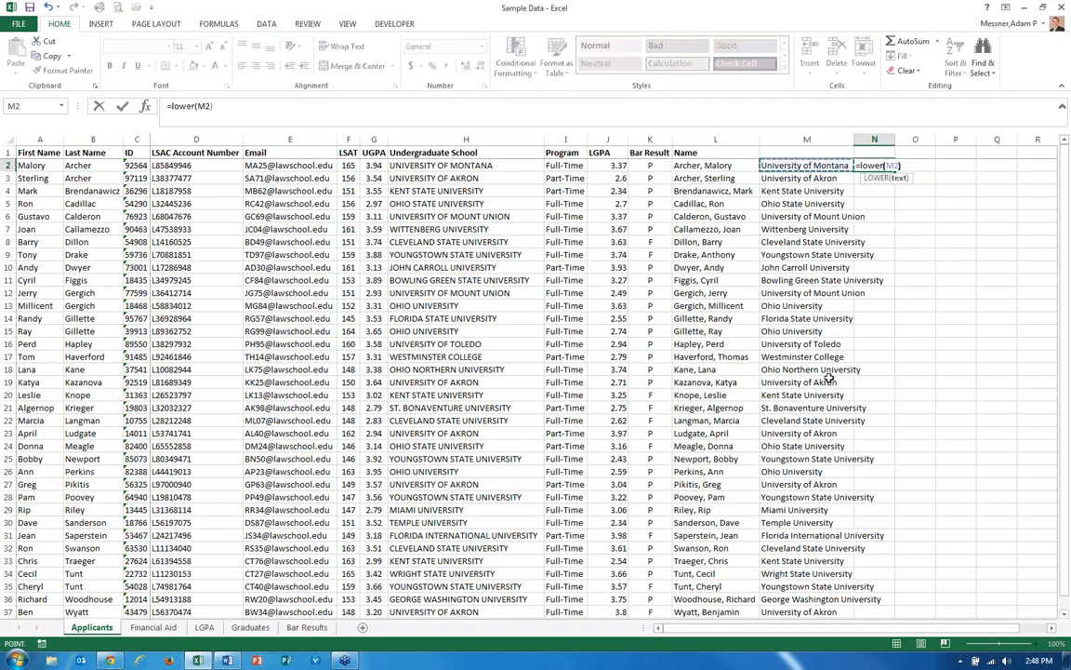
pyautogui.write(')')
pyautogui.press('Return')
pyautogui.press('Up')
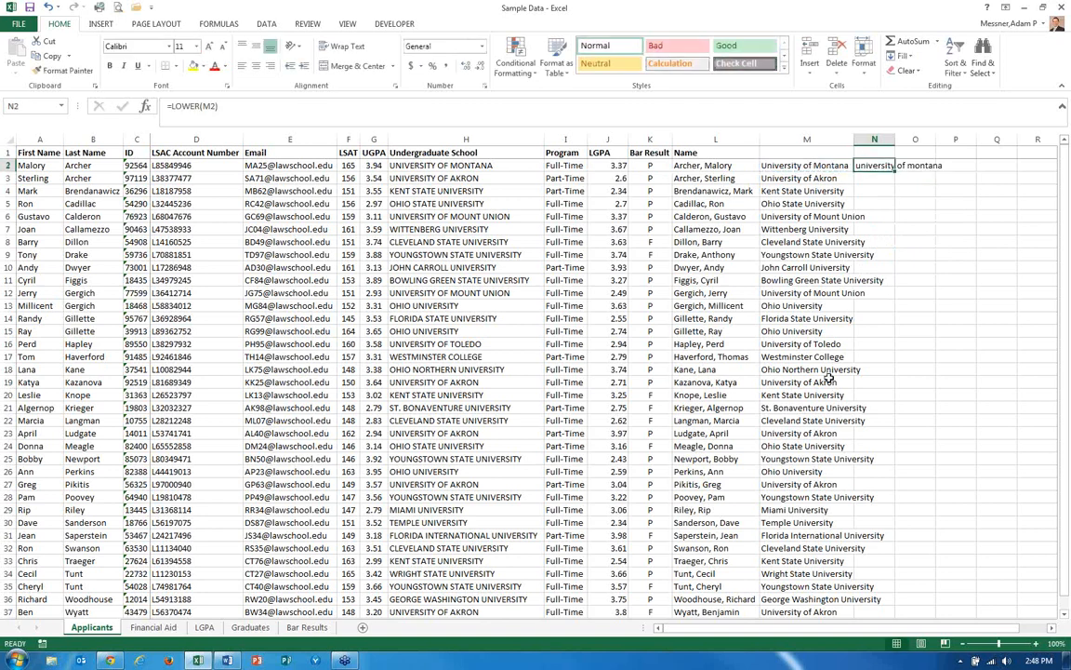
pyautogui.press('Delete')
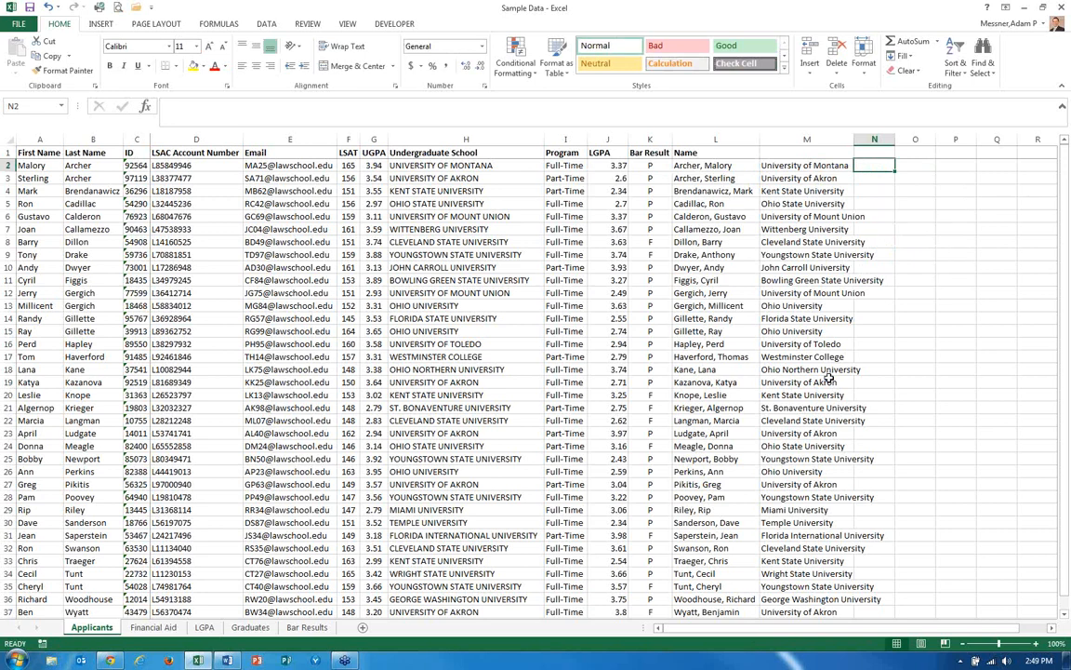
# Search Excel Help for a list of Excel functions and open the by-category article.
pyautogui.press('F1')
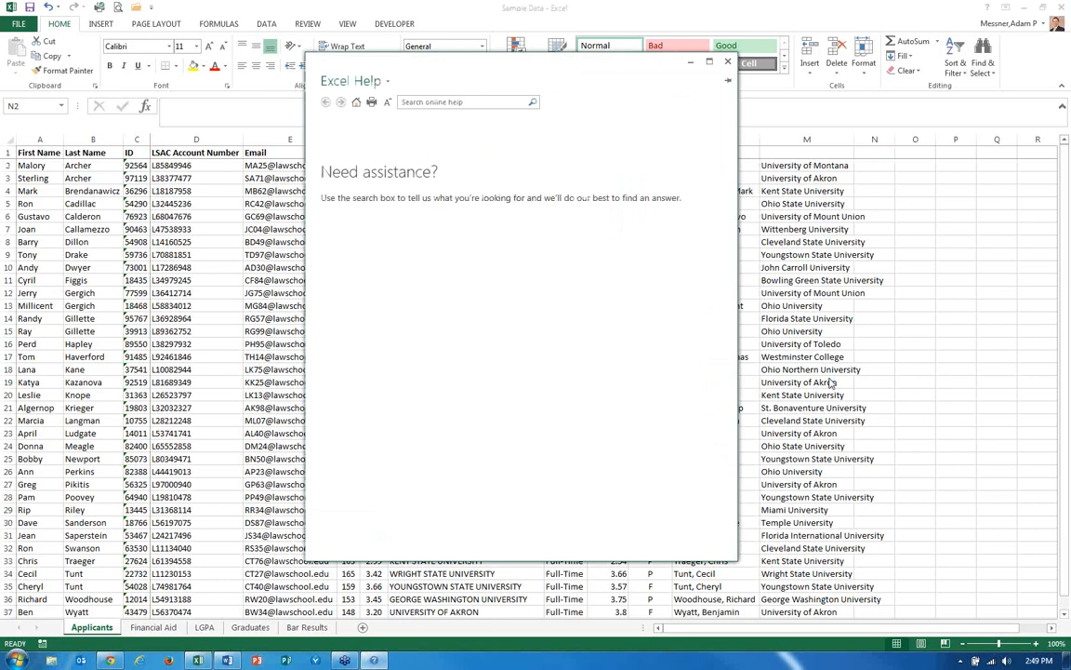
pyautogui.click(465, 103)
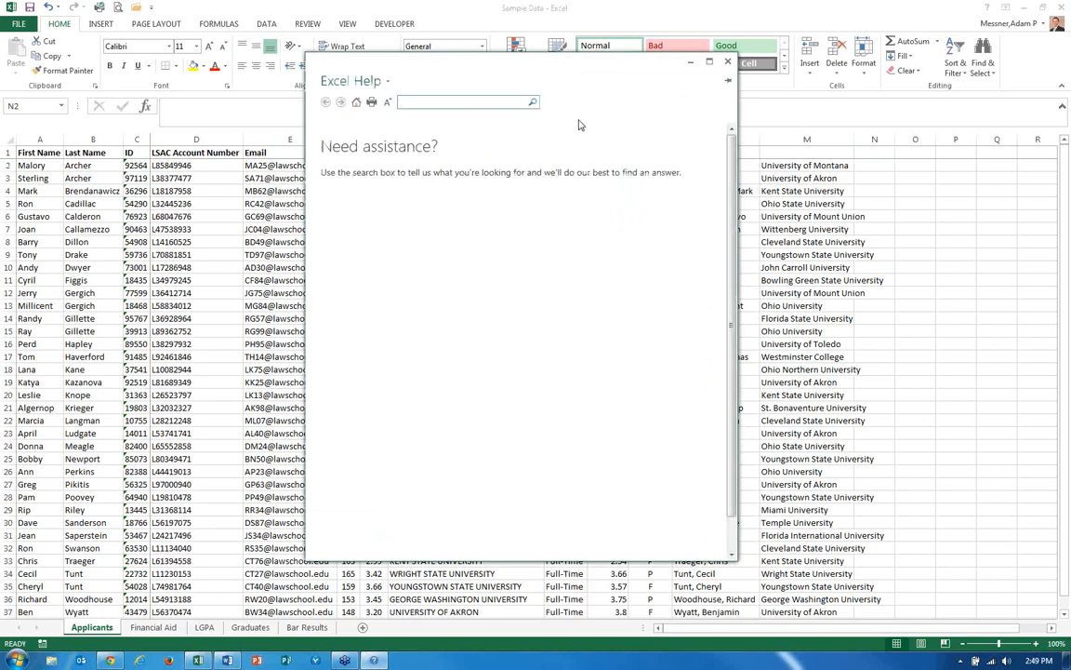
pyautogui.write('list of excel functions')
pyautogui.press('Return')
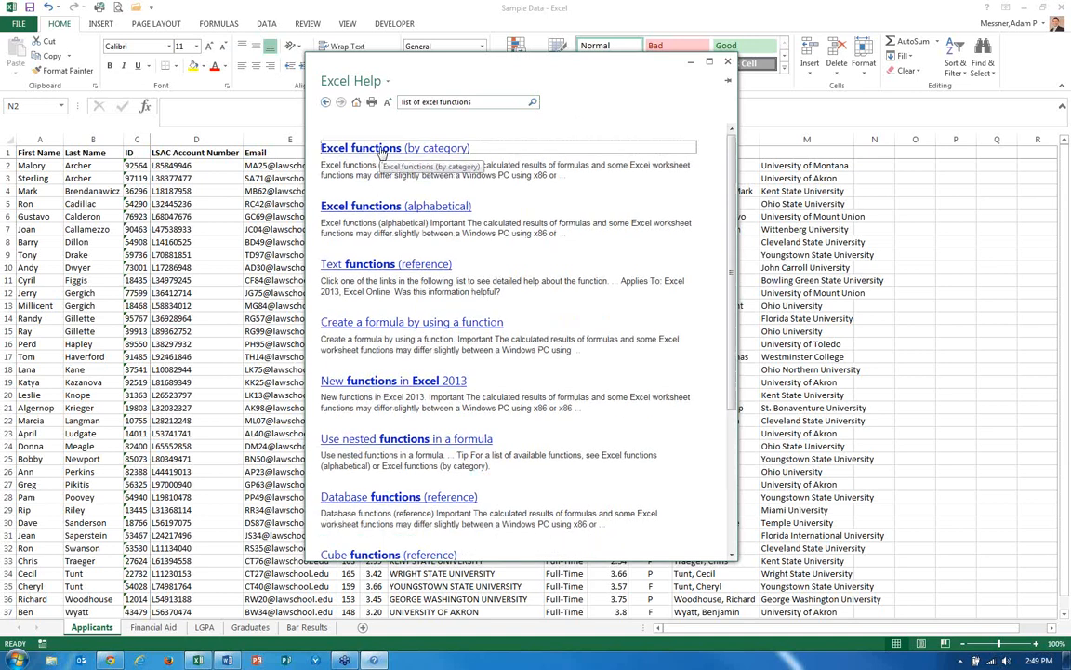
pyautogui.click(381, 152)
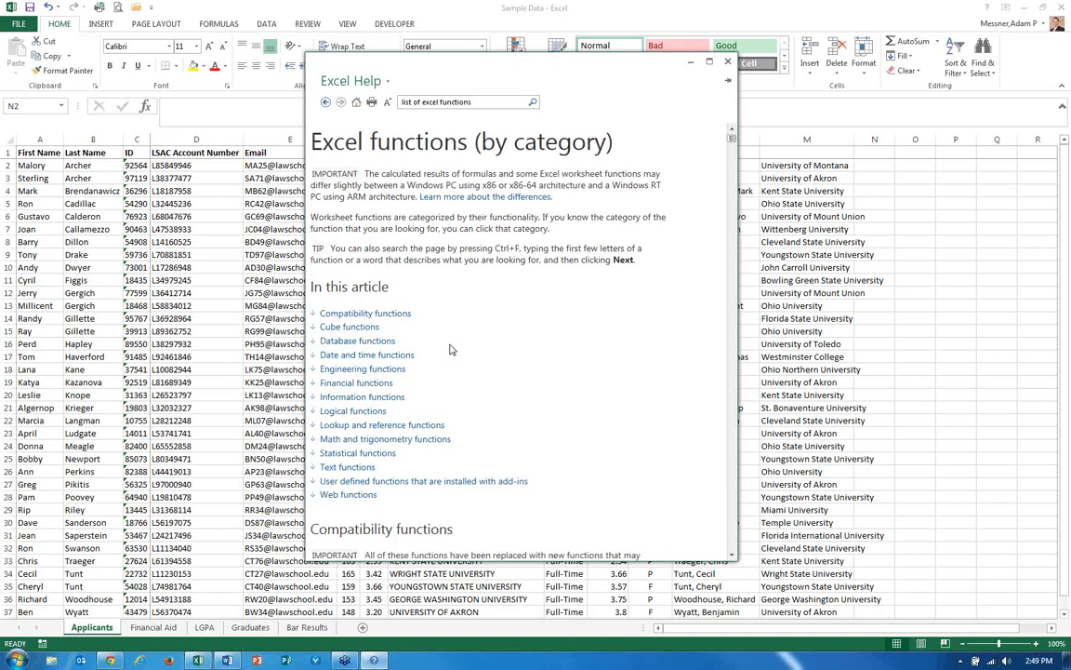
# Open the Text functions list in the Help article, then close Help.
pyautogui.scroll(-1, 450, 350)
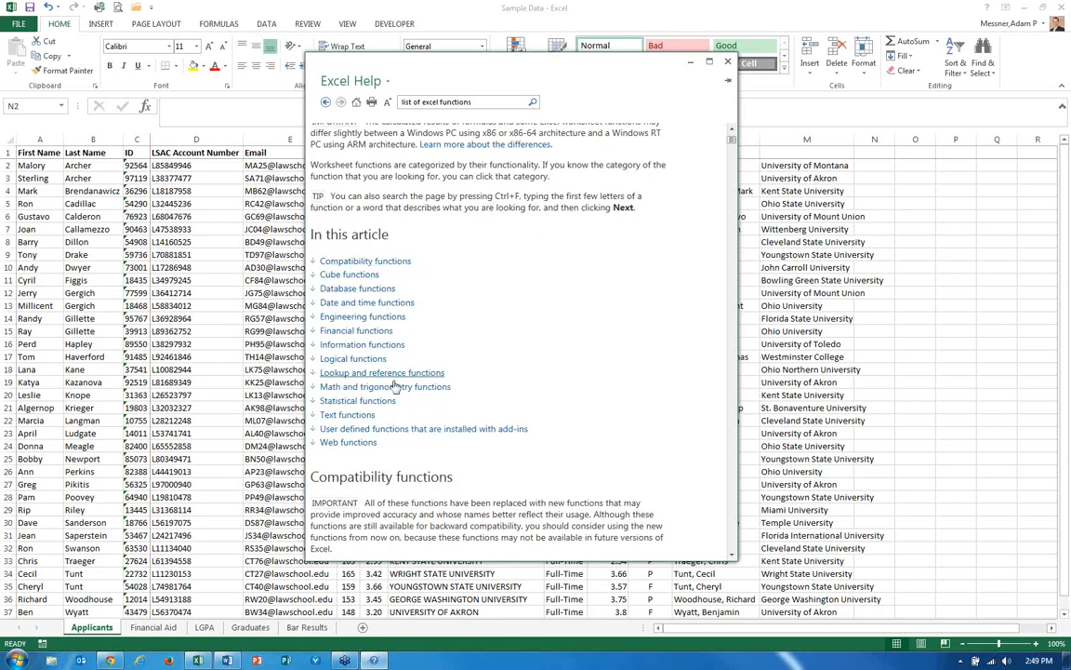
pyautogui.click(351, 415)
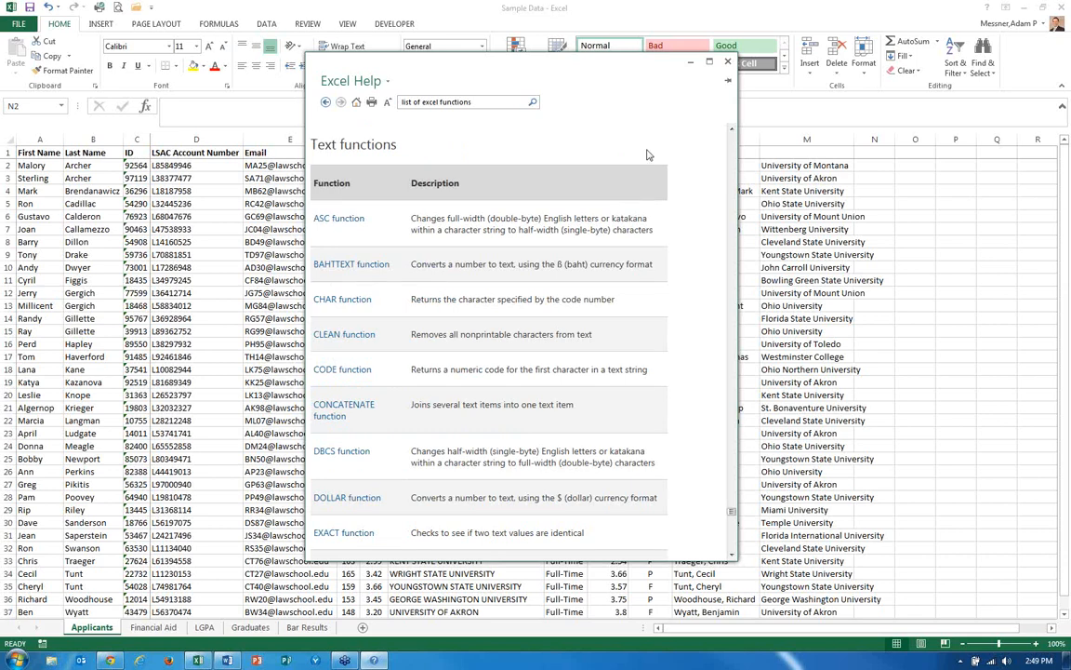
pyautogui.click(727, 61)
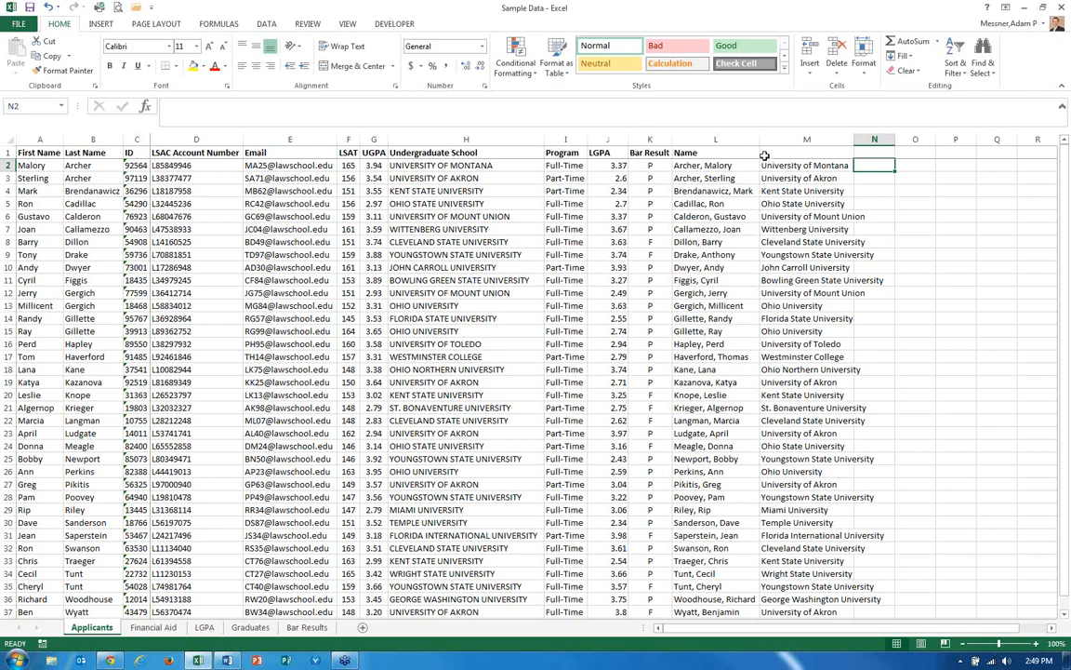
pyautogui.click(456, 166)
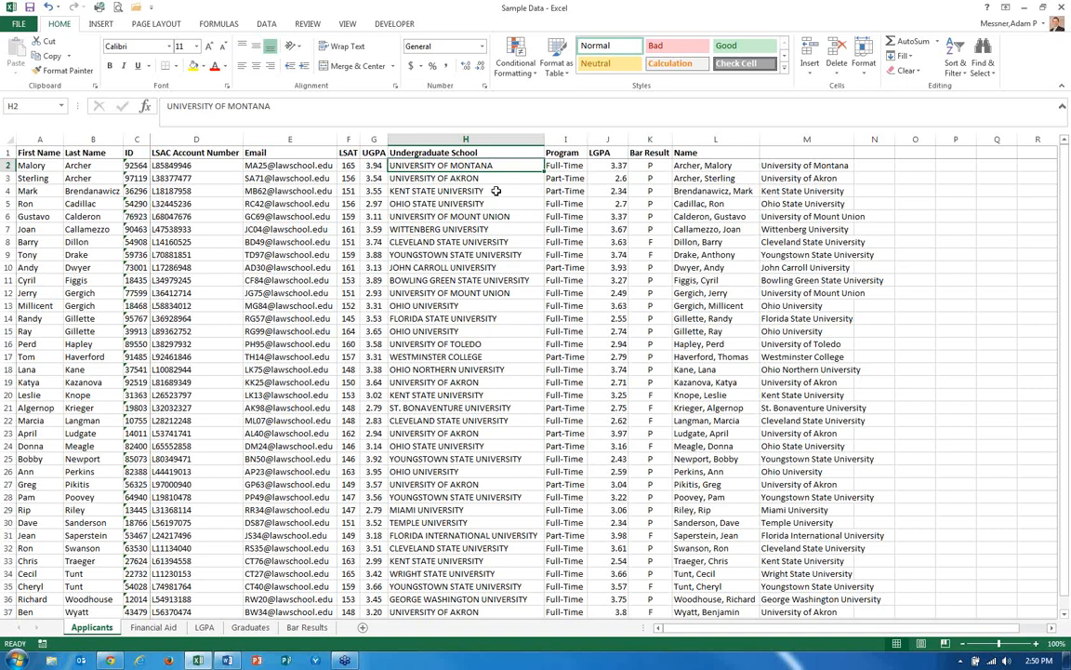
pyautogui.press('Right')
pyautogui.press('Right')
pyautogui.press('Right')
pyautogui.press('Right')
pyautogui.press('Right')
pyautogui.press('Right')
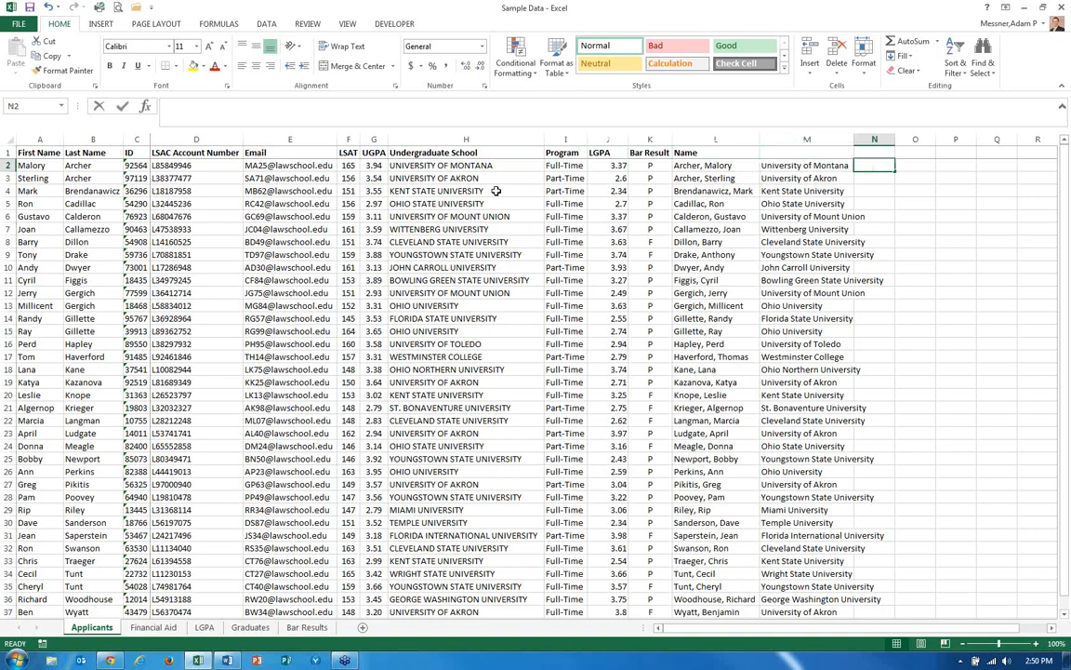
pyautogui.write('=')
pyautogui.press('BackSpace')
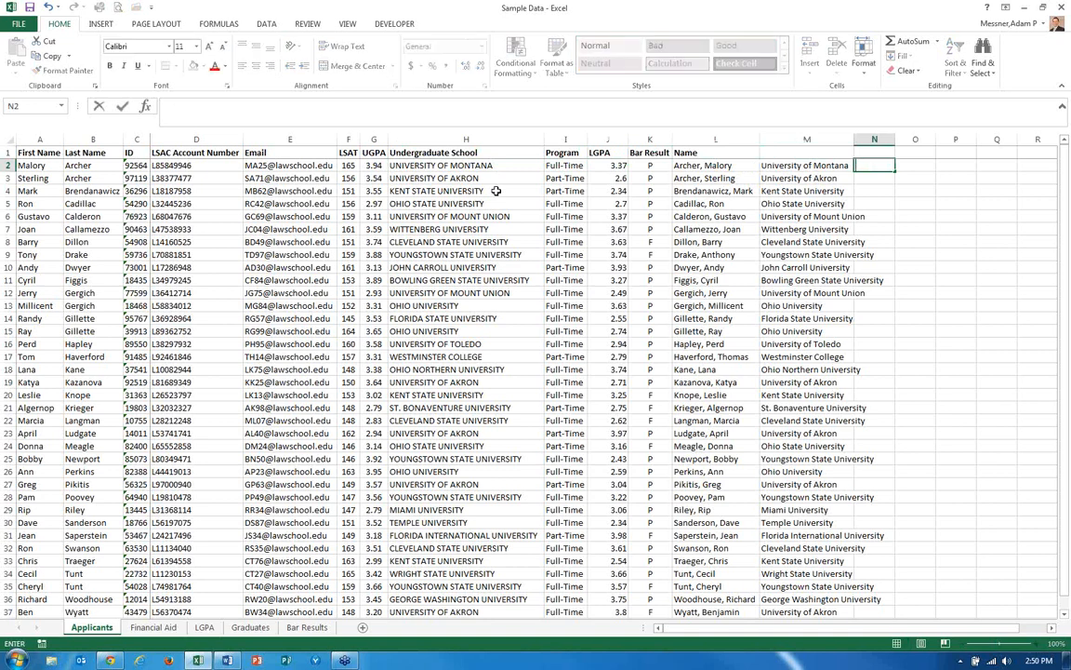
pyautogui.click(557, 166)
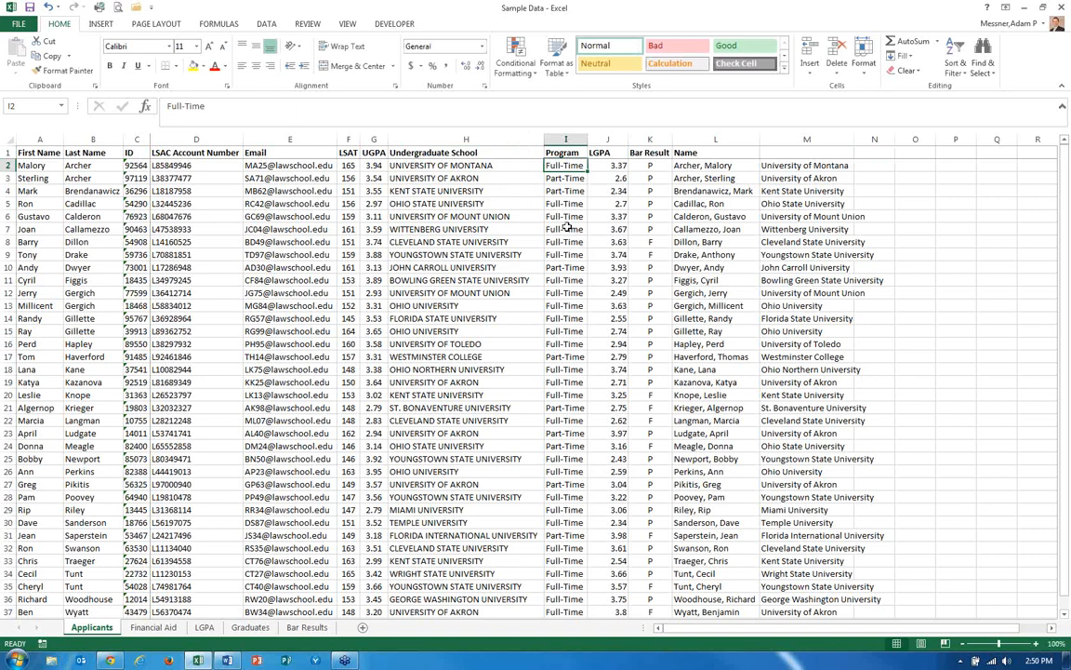
pyautogui.click(575, 177)
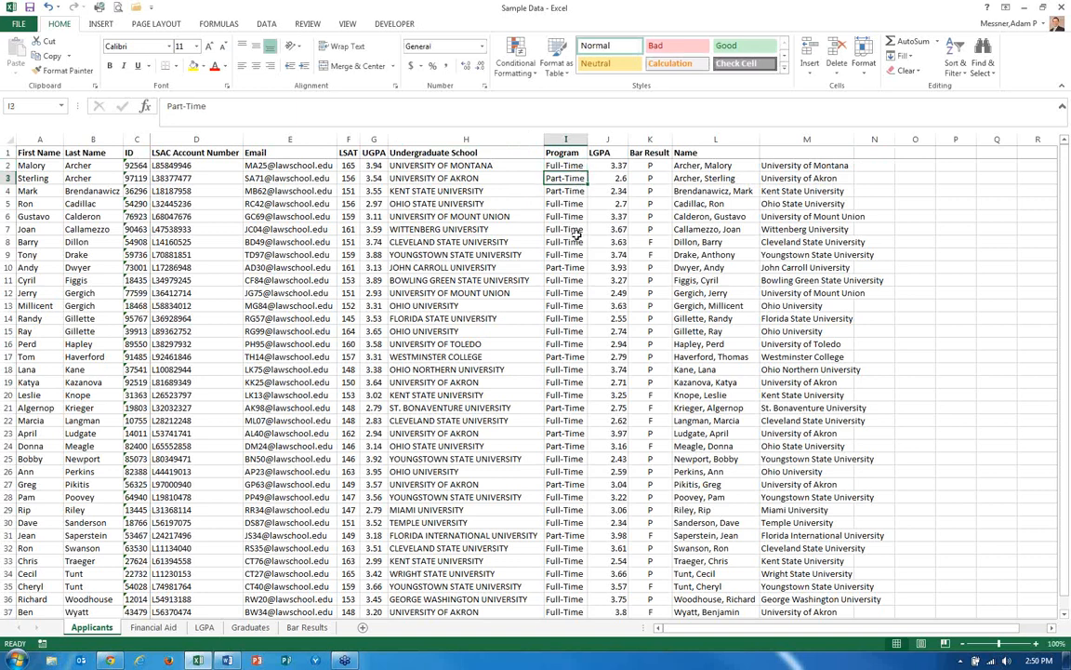
pyautogui.click(887, 165)
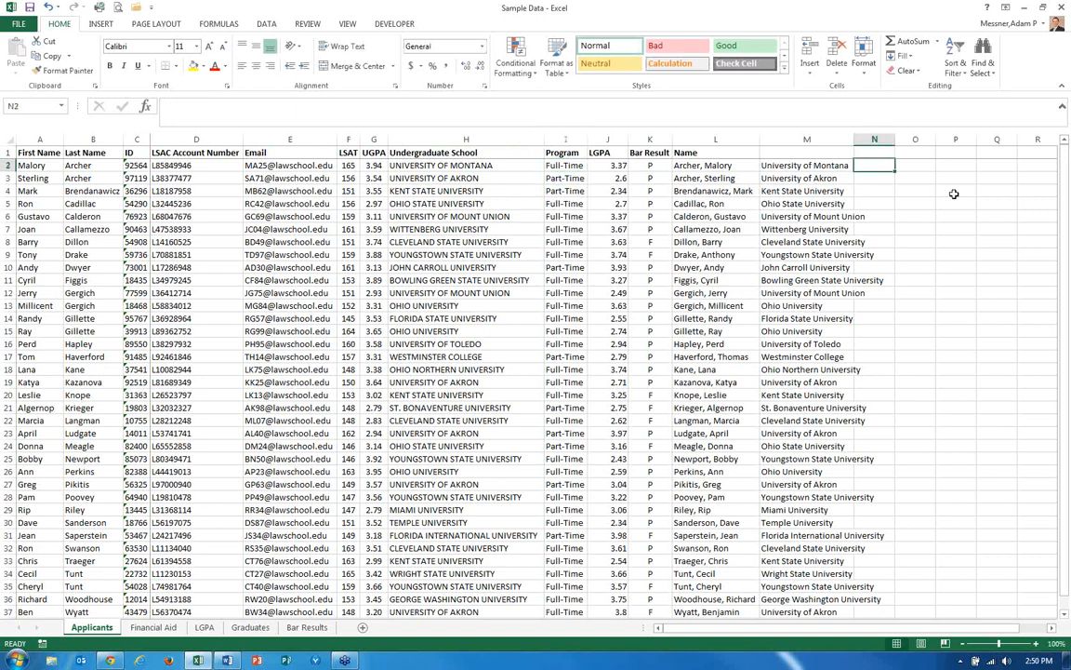
# Enter a LEFT formula in N2 returning the first character of the Program value in I2.
pyautogui.write('=')
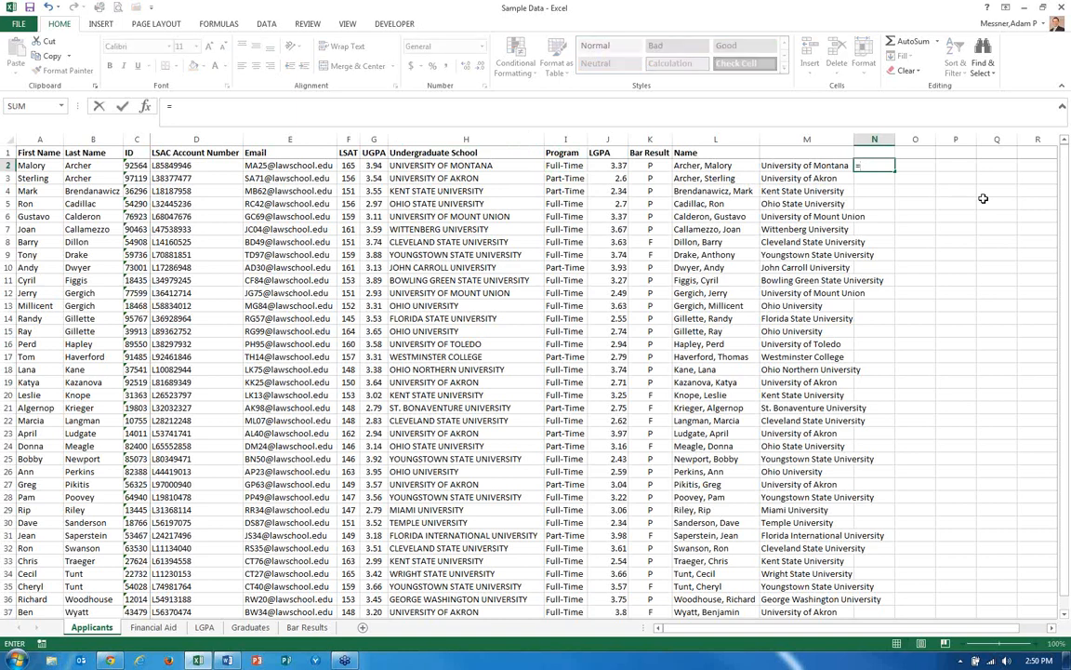
pyautogui.write('left')
pyautogui.press('Tab')
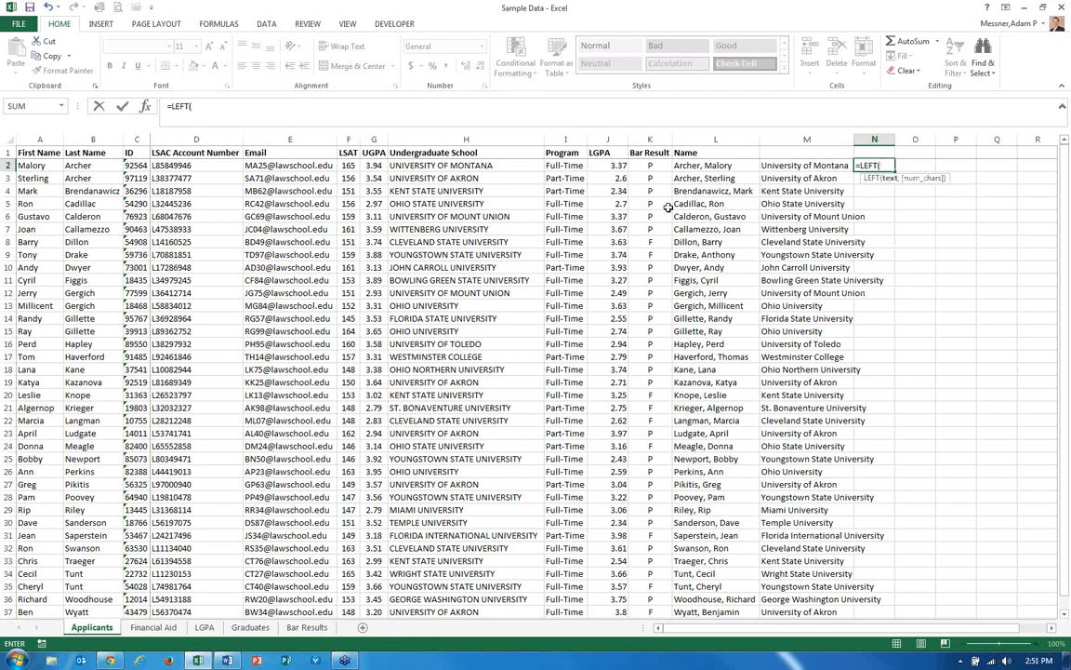
pyautogui.click(565, 166)
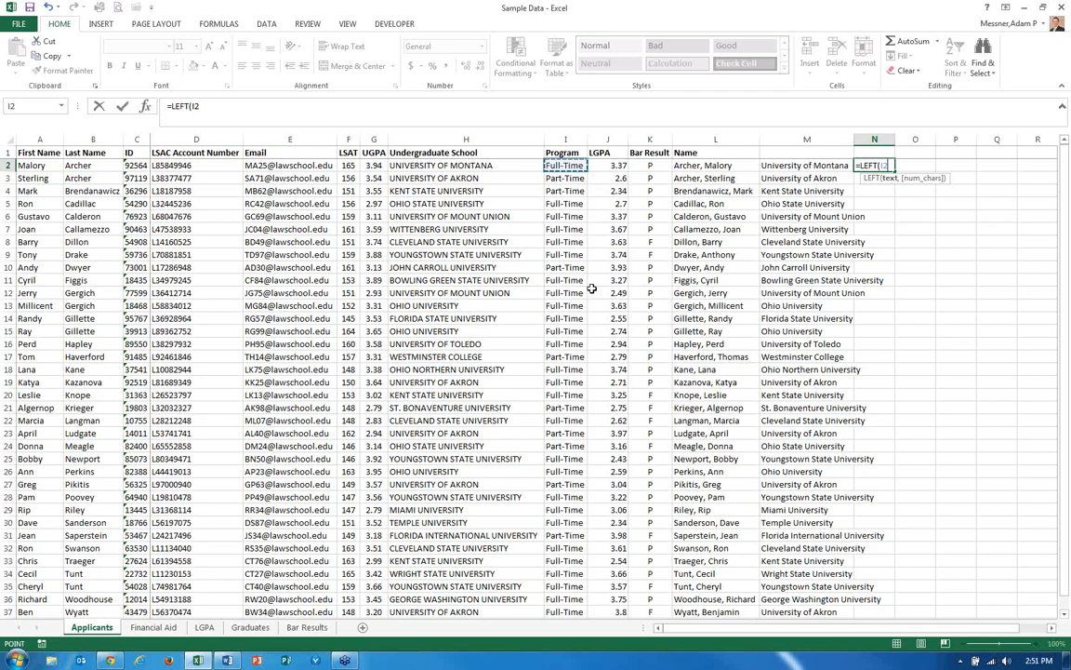
pyautogui.write(',')
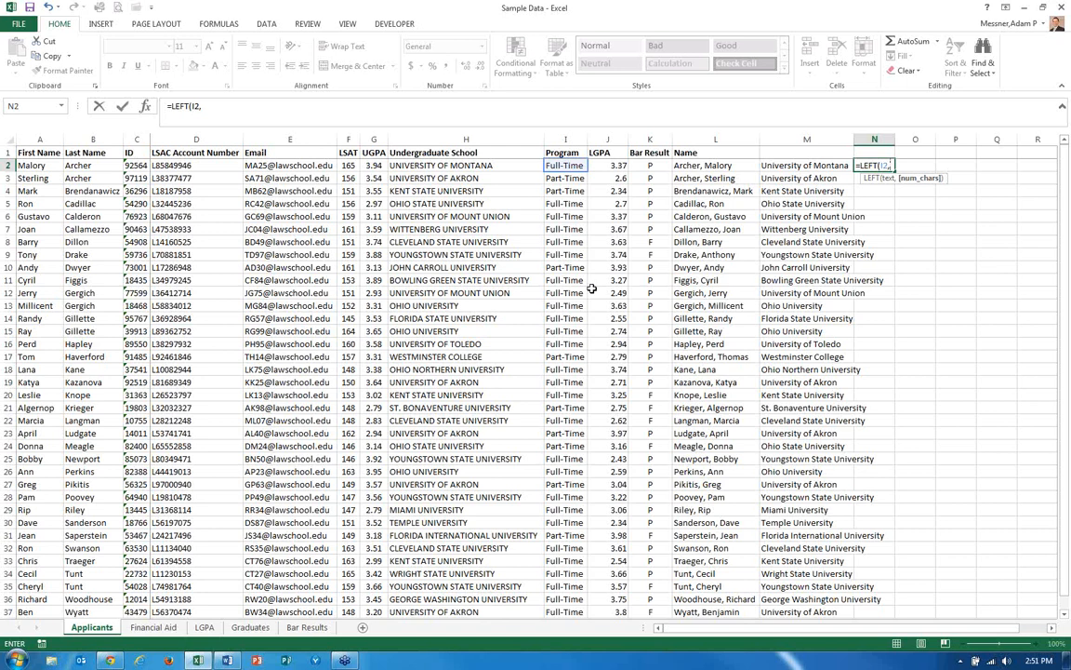
pyautogui.write('1')
pyautogui.hotkey('ctrl', 'Return')
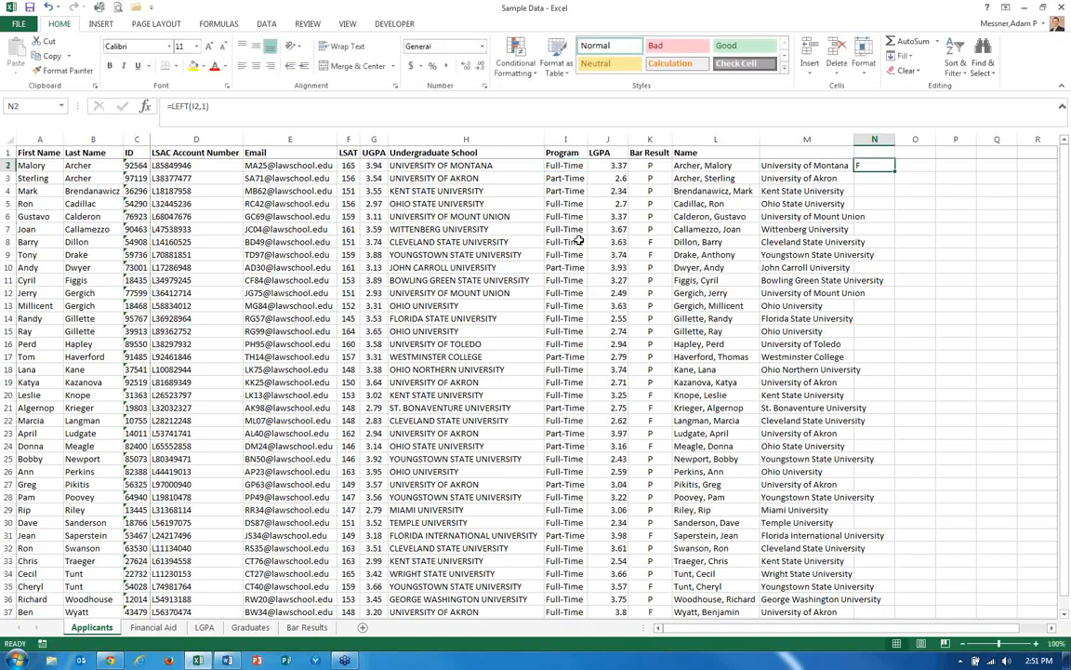
# Copy the LEFT formula from N2 into N3.
pyautogui.hotkey('ctrl', 'c')
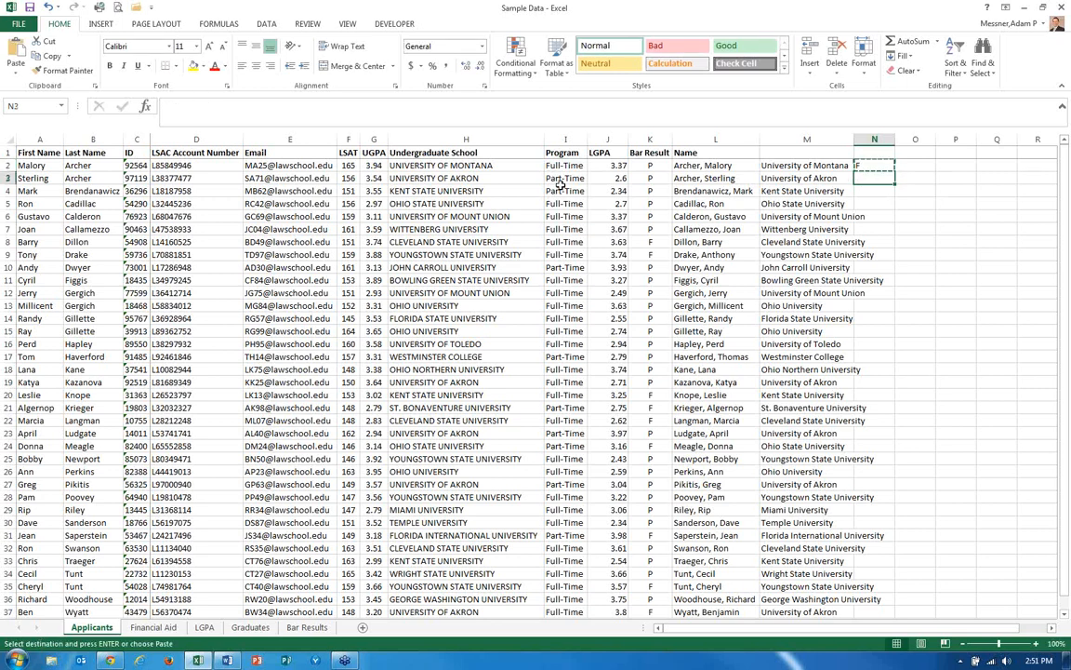
pyautogui.press('Down')
pyautogui.press('Return')
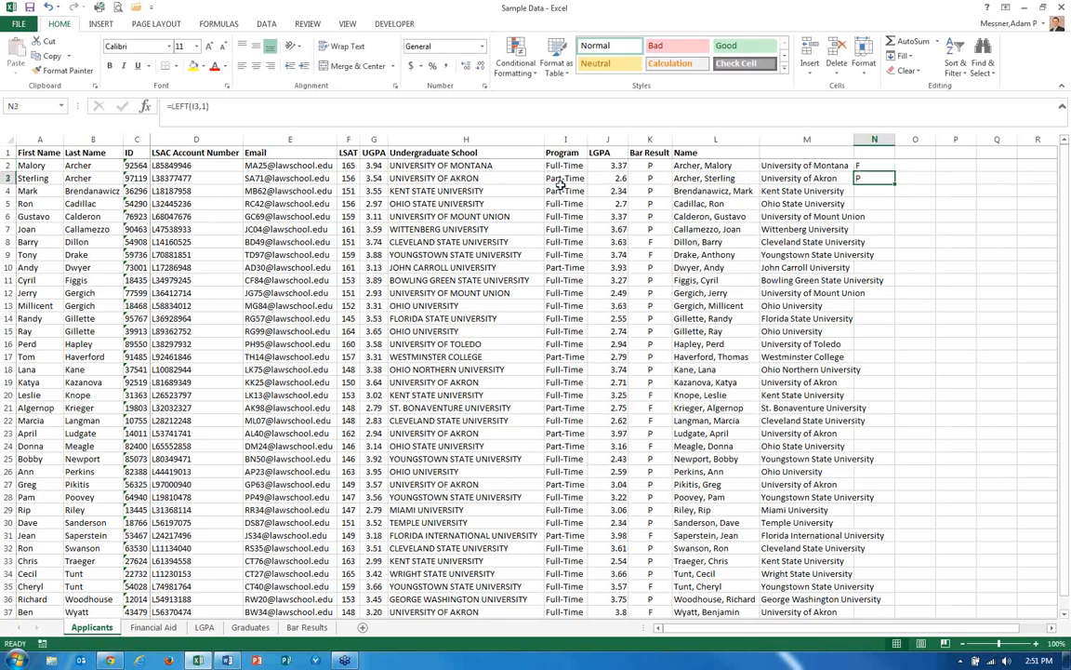
pyautogui.press('Up')
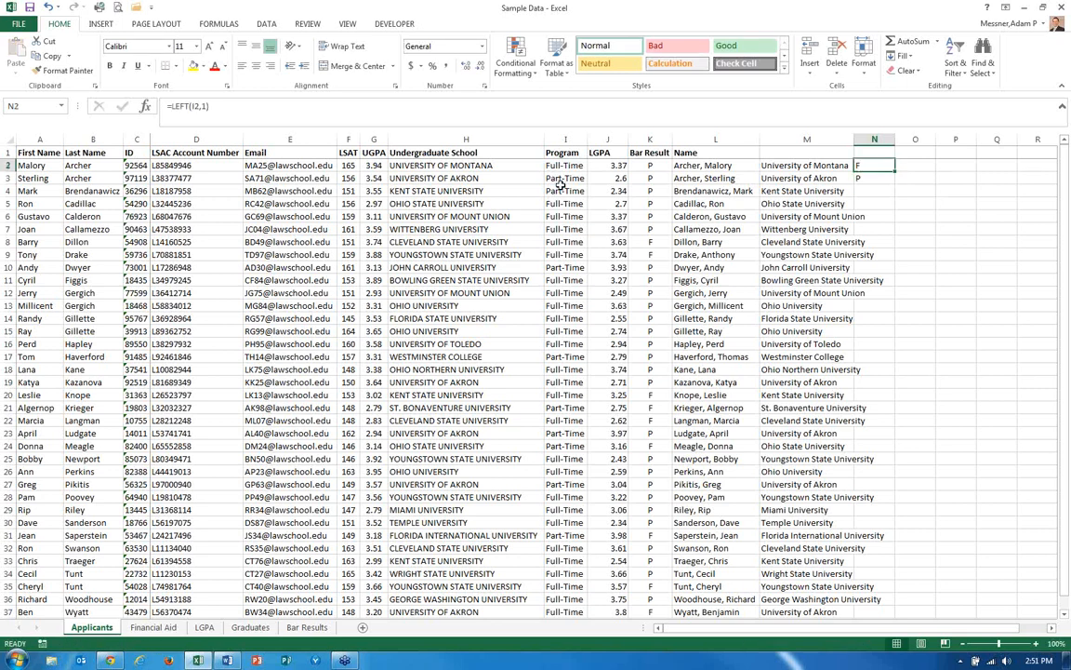
# Wrap the N2 formula in CONCATENATE so it appends "T" to the first letter of I2.
pyautogui.click(174, 105)
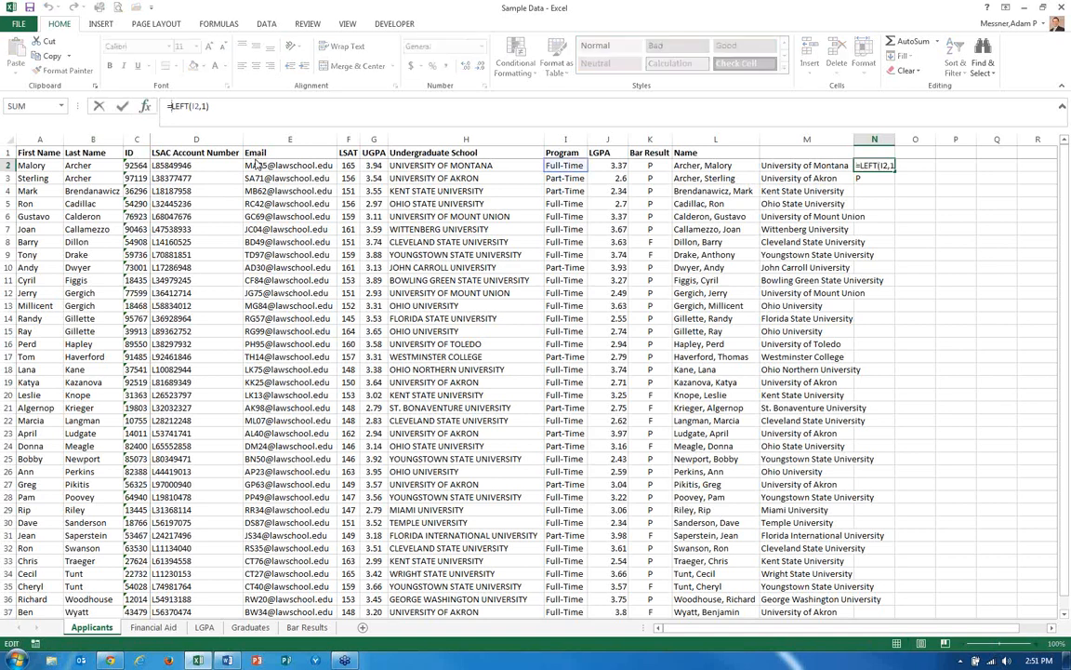
pyautogui.write('concenatenate')
pyautogui.press('Tab')
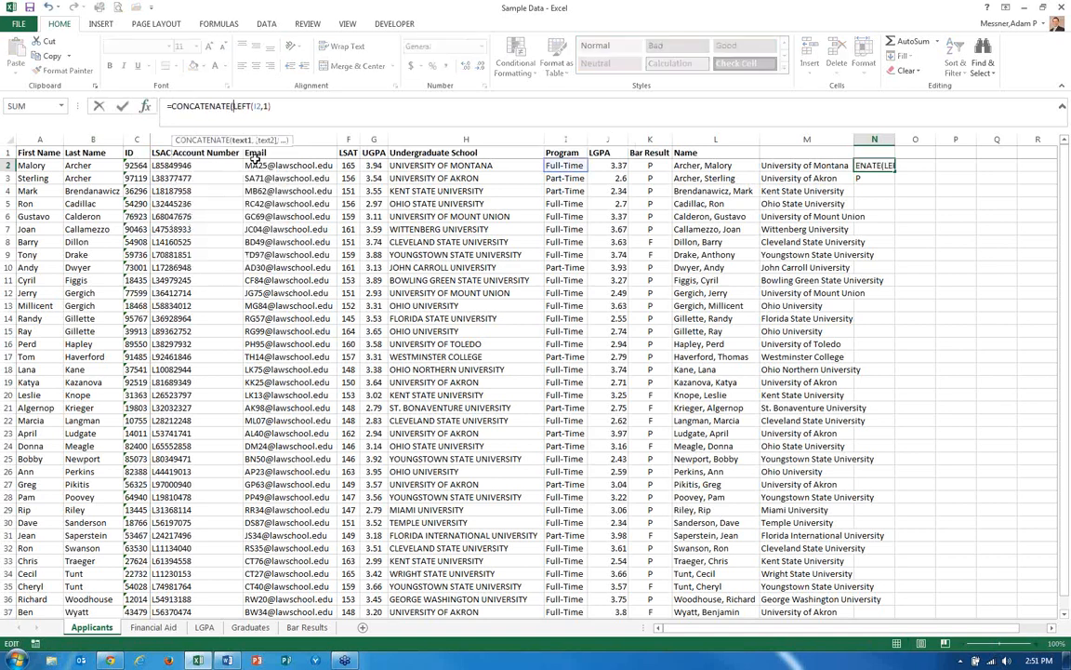
pyautogui.write(',"T")')
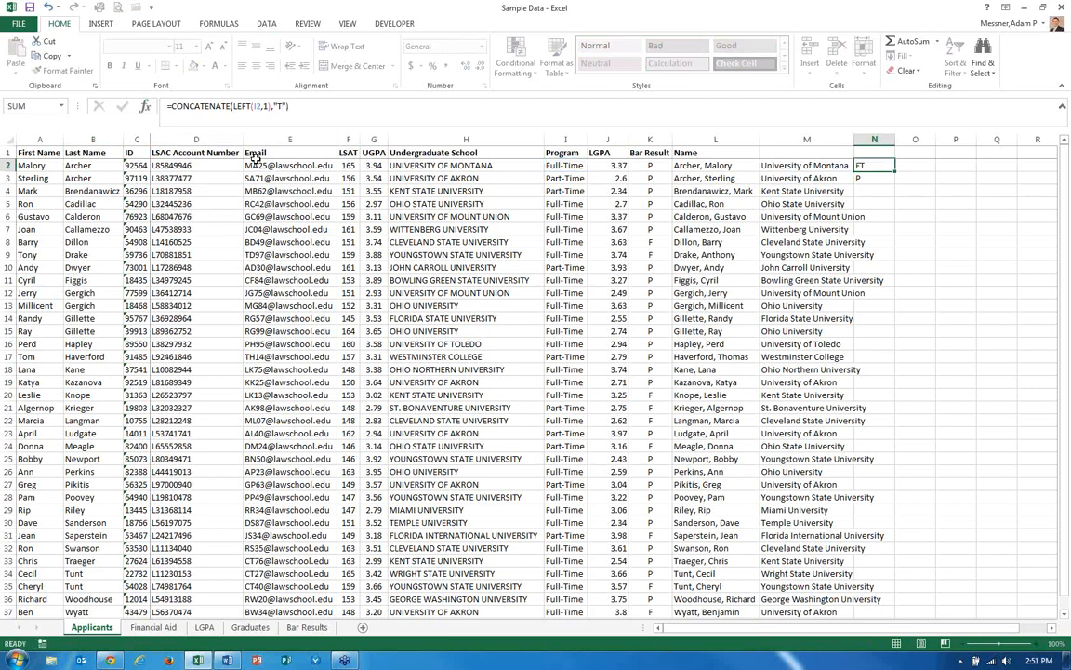
pyautogui.press('Return')
# Copy the CONCATENATE formula from N2 down through N37.
pyautogui.hotkey('shift', 'Up')
pyautogui.hotkey('ctrl', 'c')
pyautogui.hotkey('shift', 'Down')
pyautogui.hotkey('shift', 'Down')
pyautogui.hotkey('shift', 'Down')
pyautogui.hotkey('shift', 'Down')
pyautogui.hotkey('shift', 'Down')
pyautogui.hotkey('shift', 'Down')
pyautogui.hotkey('shift', 'Down')
pyautogui.hotkey('shift', 'Down')
pyautogui.hotkey('shift', 'Down')
pyautogui.hotkey('shift', 'Down')
pyautogui.hotkey('shift', 'Down')
pyautogui.hotkey('shift', 'Down')
pyautogui.hotkey('shift', 'Down')
pyautogui.hotkey('shift', 'Down')
pyautogui.hotkey('shift', 'Down')
pyautogui.hotkey('shift', 'Down')
pyautogui.hotkey('shift', 'Down')
pyautogui.hotkey('shift', 'Down')
pyautogui.hotkey('shift', 'Down')
pyautogui.hotkey('shift', 'Down')
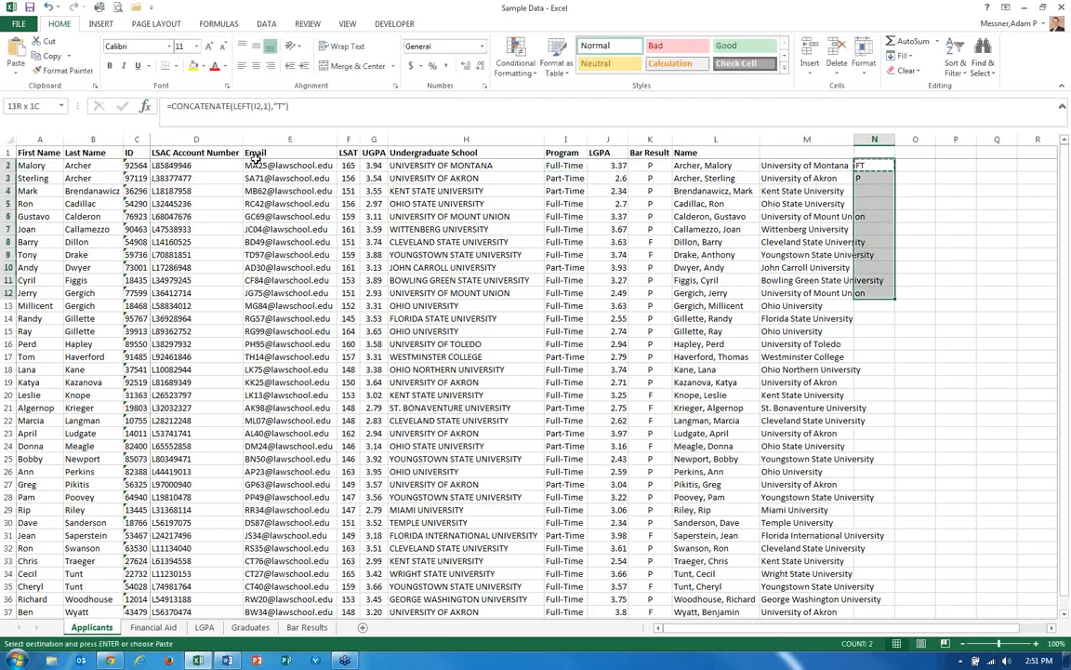
pyautogui.hotkey('shift', 'Down')
pyautogui.hotkey('shift', 'Down')
pyautogui.hotkey('shift', 'Down')
pyautogui.hotkey('shift', 'Down')
pyautogui.hotkey('shift', 'Down')
pyautogui.hotkey('shift', 'Down')
pyautogui.hotkey('shift', 'Down')
pyautogui.hotkey('shift', 'Down')
pyautogui.hotkey('shift', 'Up')
pyautogui.hotkey('shift', 'Up')
pyautogui.hotkey('shift', 'Up')
pyautogui.hotkey('shift', 'Up')
pyautogui.hotkey('shift', 'Up')
pyautogui.hotkey('shift', 'Up')
pyautogui.hotkey('shift', 'Up')
pyautogui.hotkey('shift', 'Up')
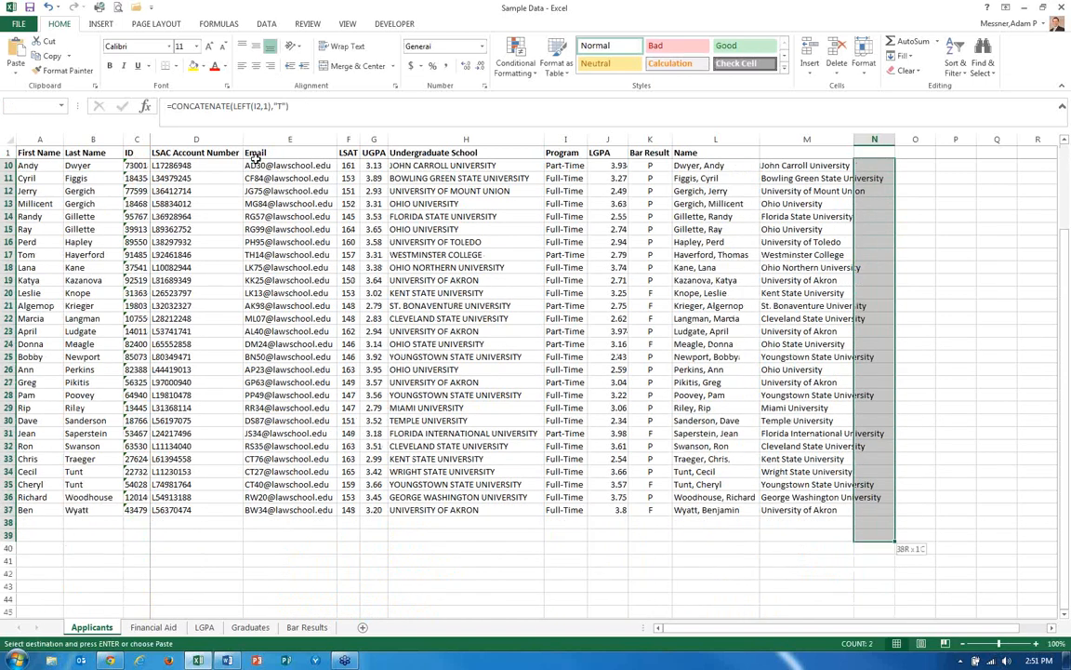
pyautogui.hotkey('ctrl', 'v')
pyautogui.press('Escape')
pyautogui.press('Up')
pyautogui.press('Down')
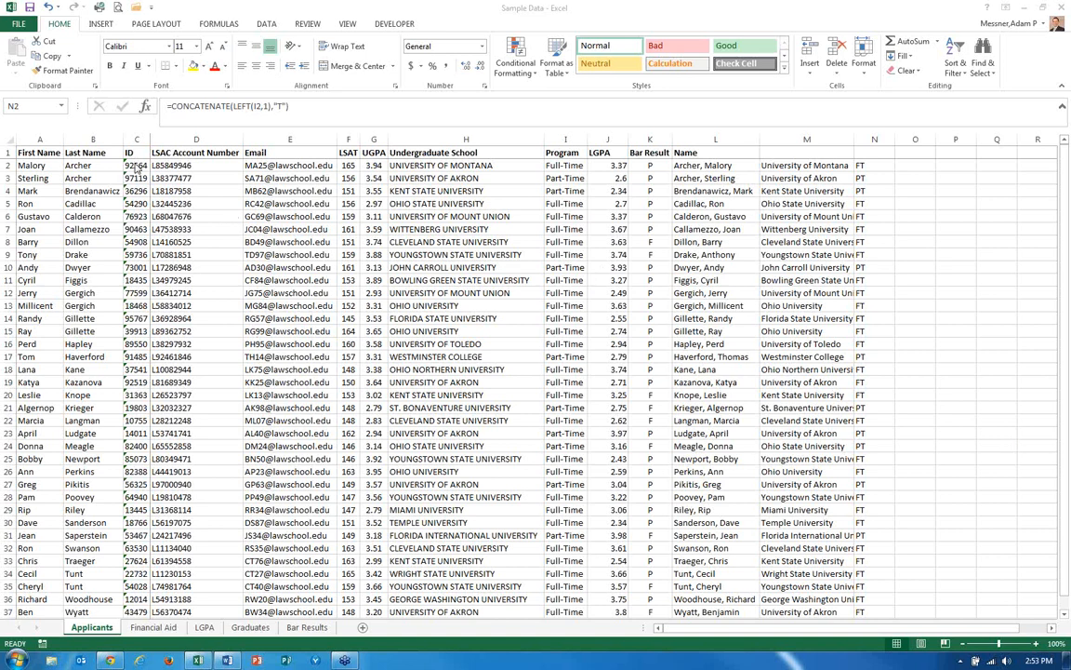
# Inspect the ID column on the LGPA sheet, then return to the Applicants sheet.
pyautogui.click(135, 164)
pyautogui.click(204, 626)
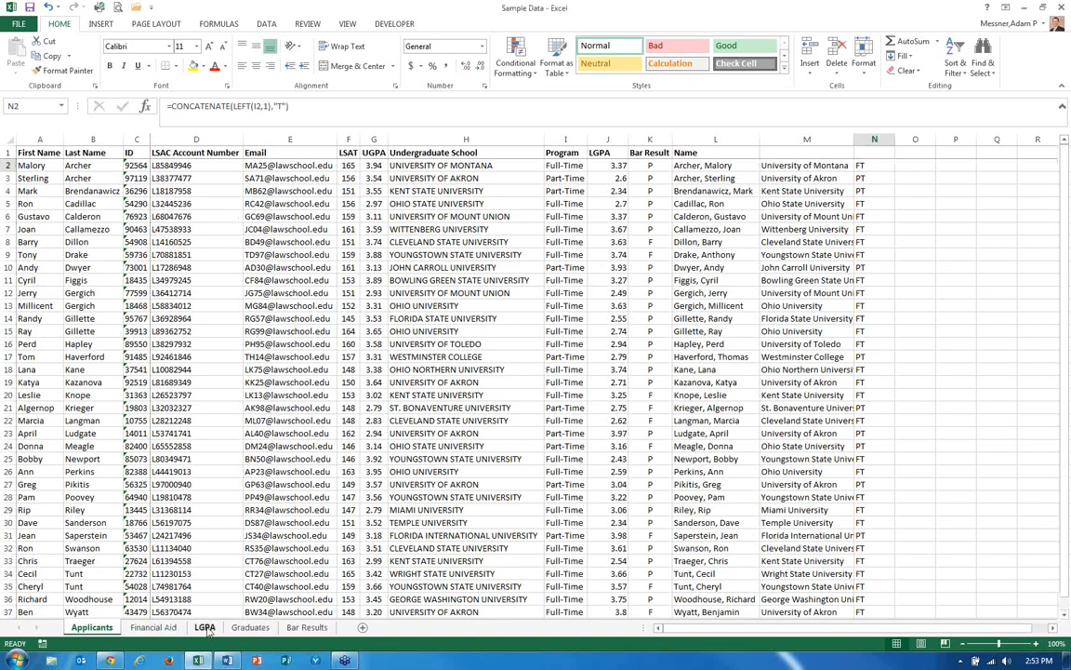
pyautogui.click(130, 177)
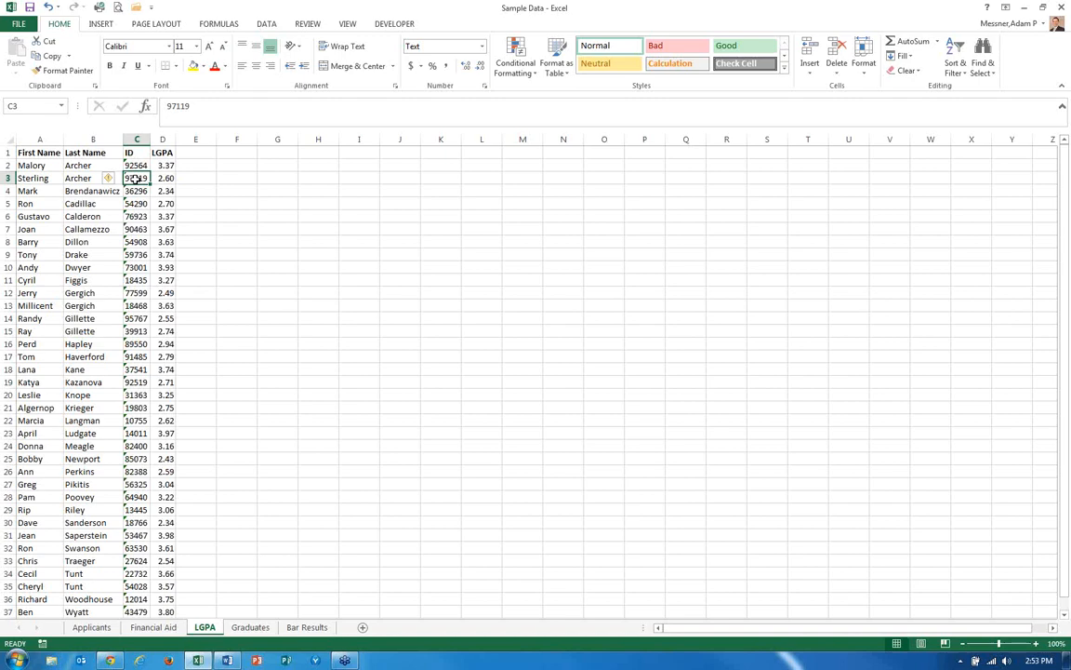
pyautogui.hotkey('ctrl', 'pageup')
pyautogui.hotkey('ctrl', 'pageup')
pyautogui.press('Right')
pyautogui.press('Left')
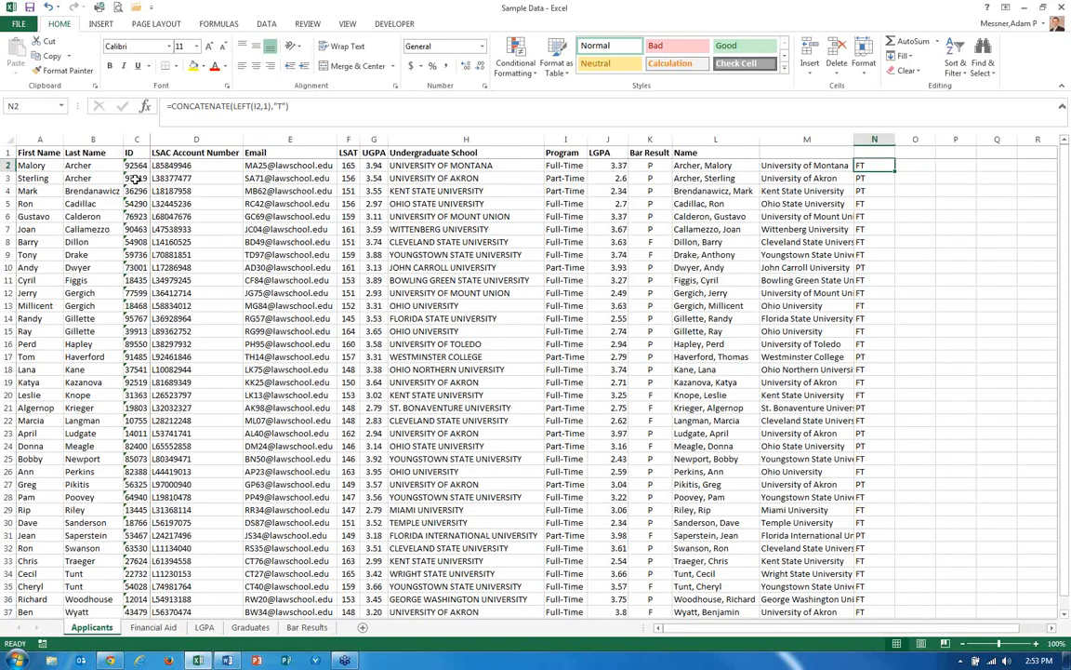
# Enter a RIGHT formula in O2 returning the last character of the Program value in I2.
pyautogui.press('Right')
pyautogui.write('=')
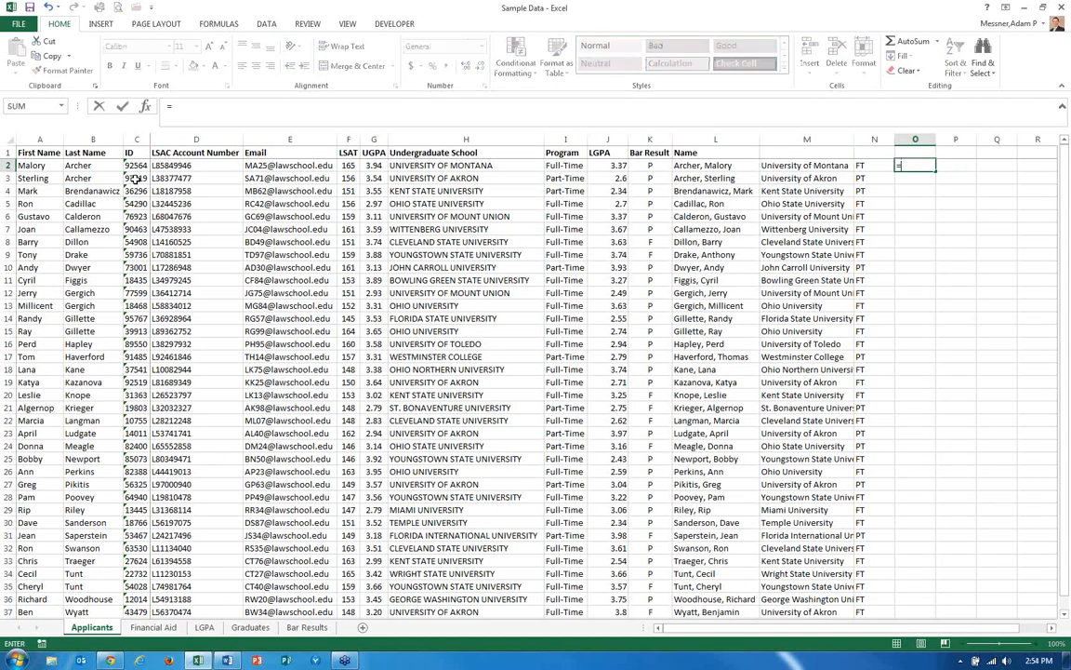
pyautogui.write('right(')
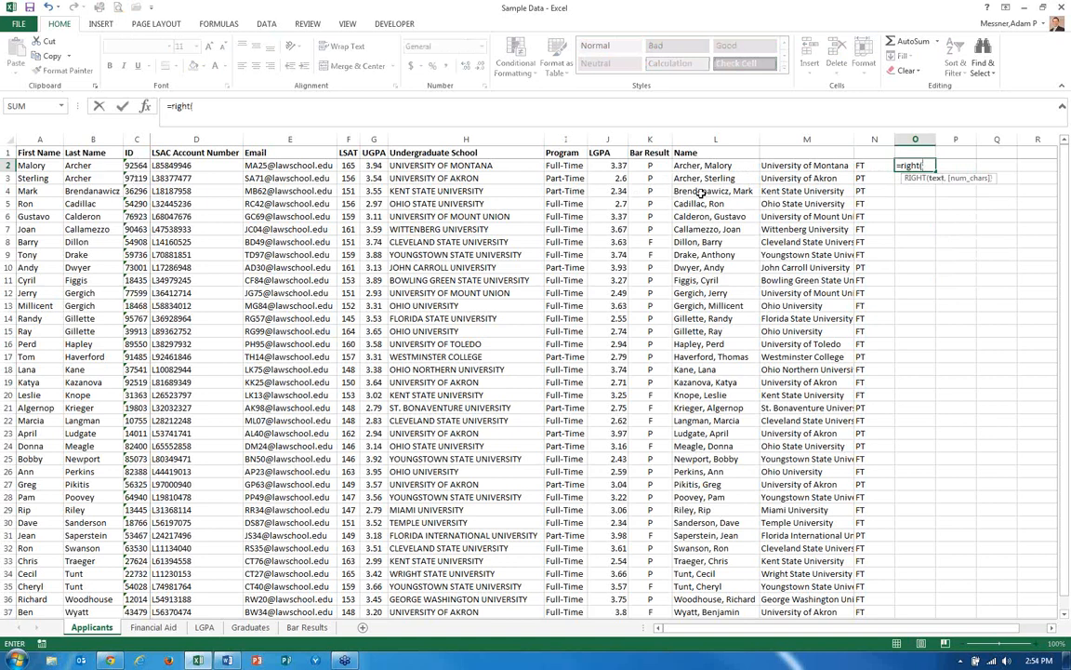
pyautogui.click(559, 164)
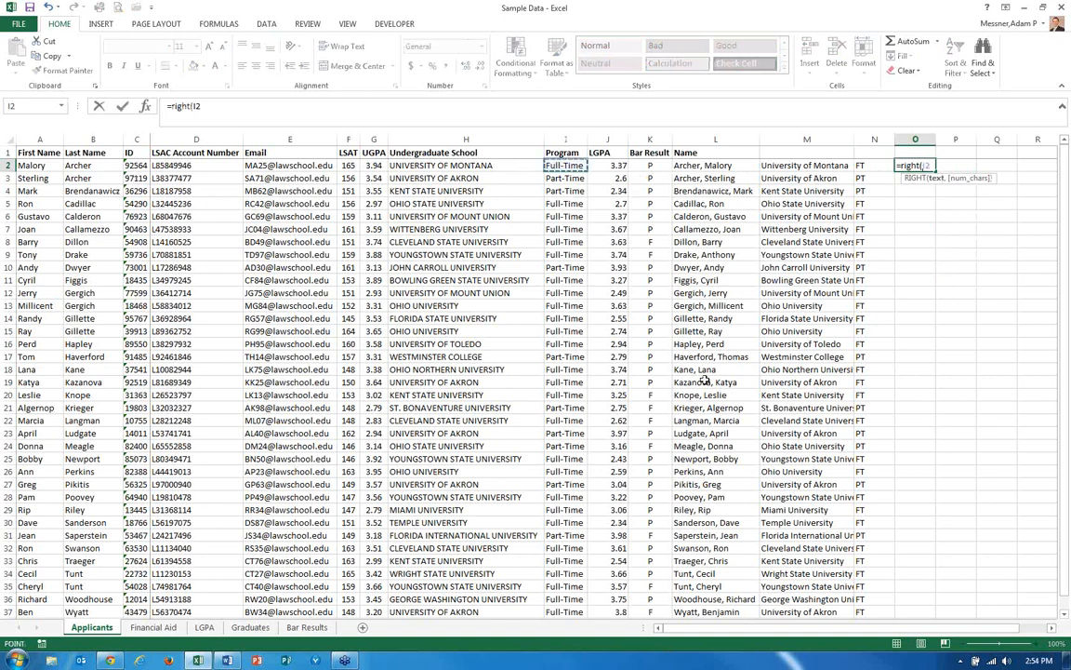
pyautogui.write(',1)')
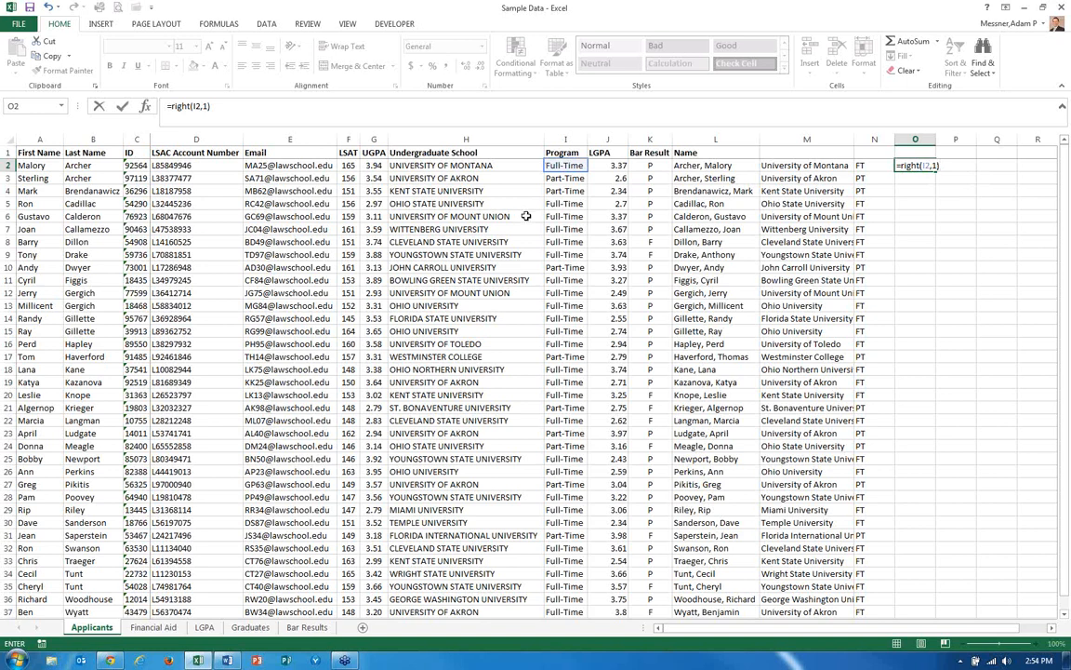
pyautogui.press('Return')
pyautogui.press('Up')
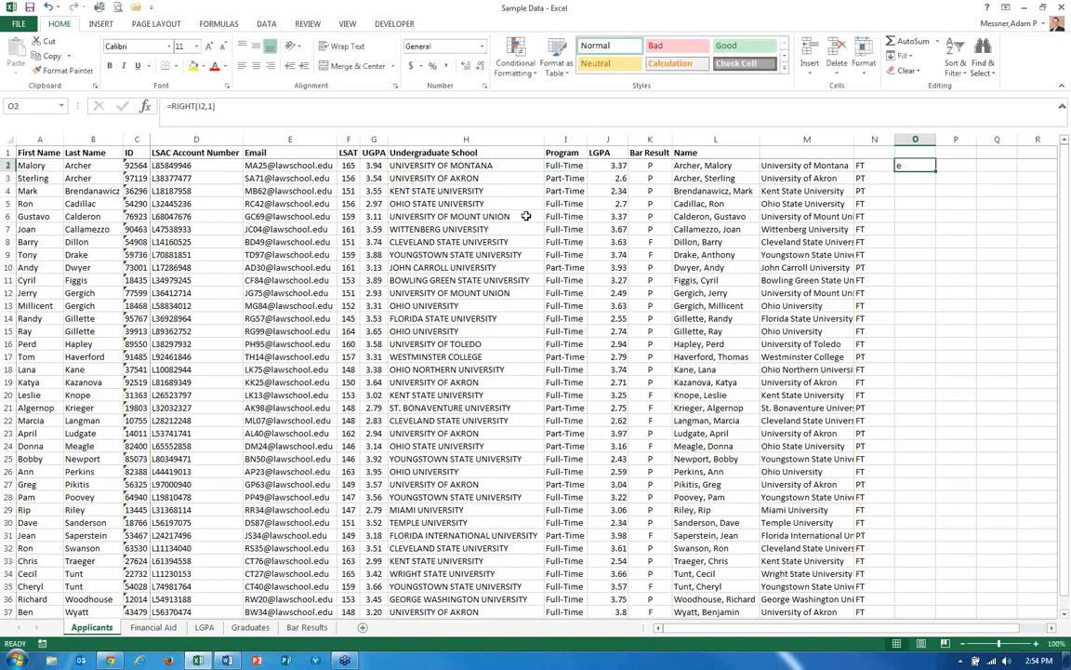
# Enter a MID formula in P2 returning four characters of I2 starting at the second character.
pyautogui.press('Right')
pyautogui.write('=')
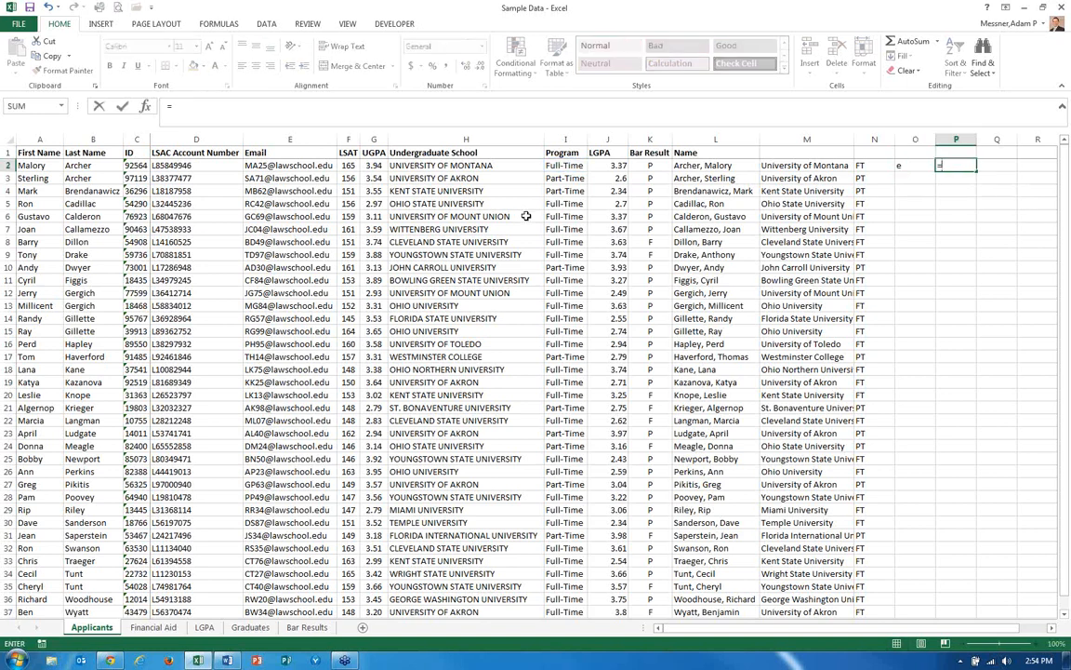
pyautogui.write('mid')
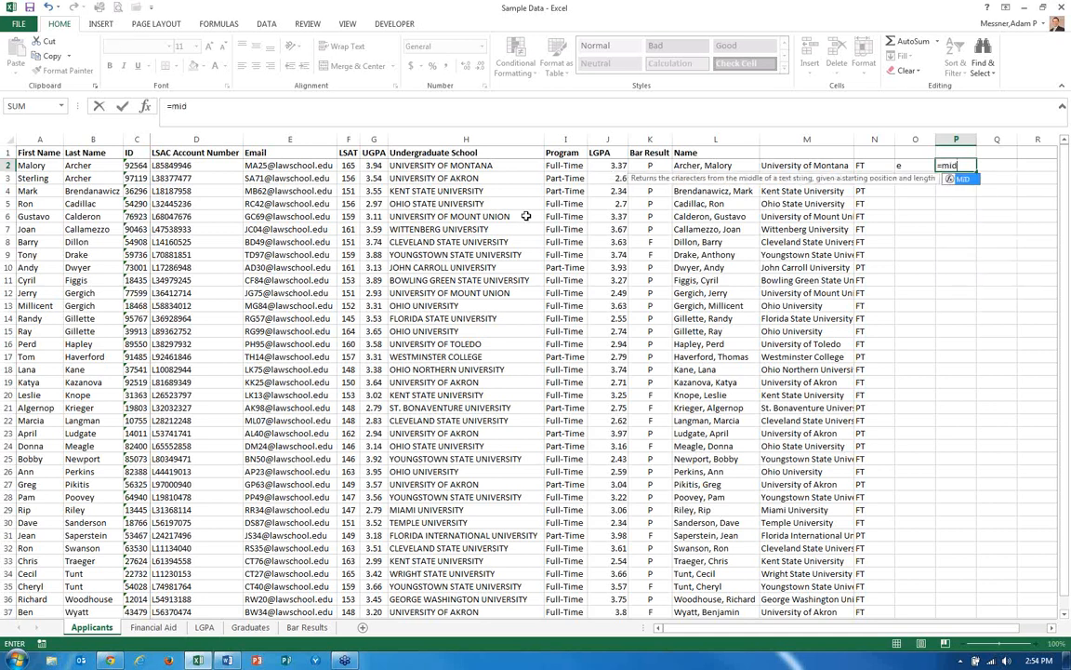
pyautogui.press('Tab')
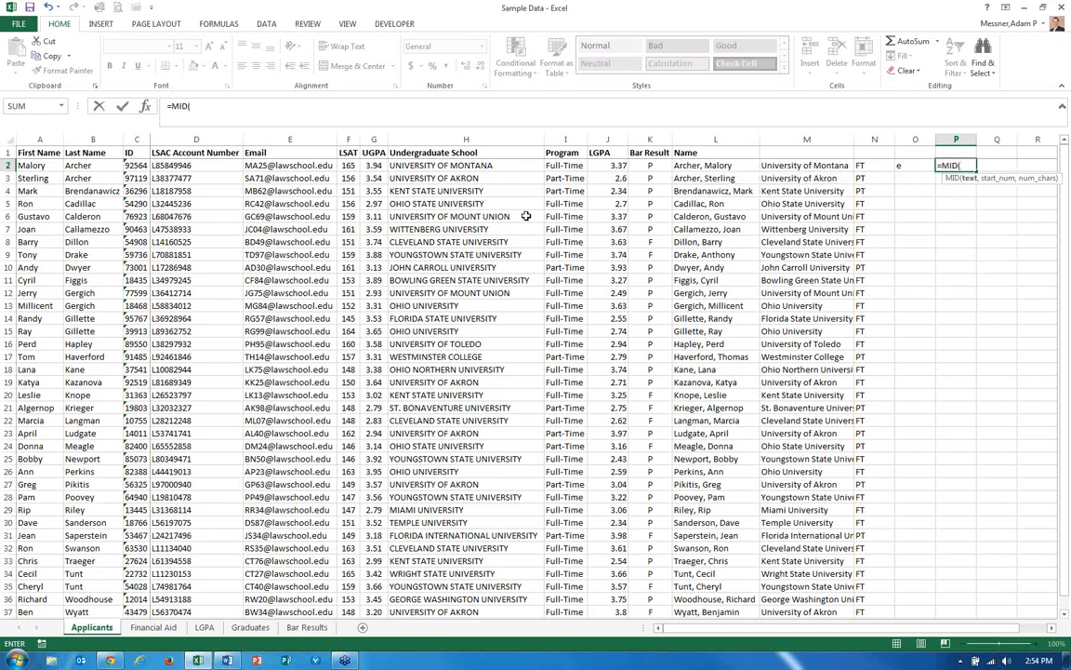
pyautogui.click(564, 165)
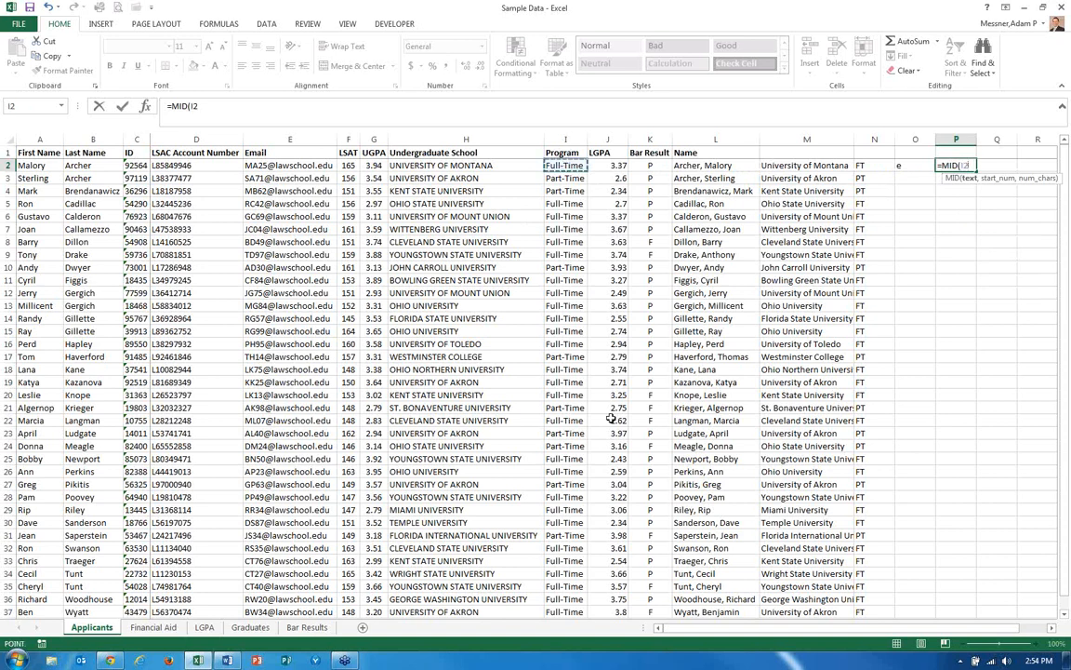
pyautogui.write(',')
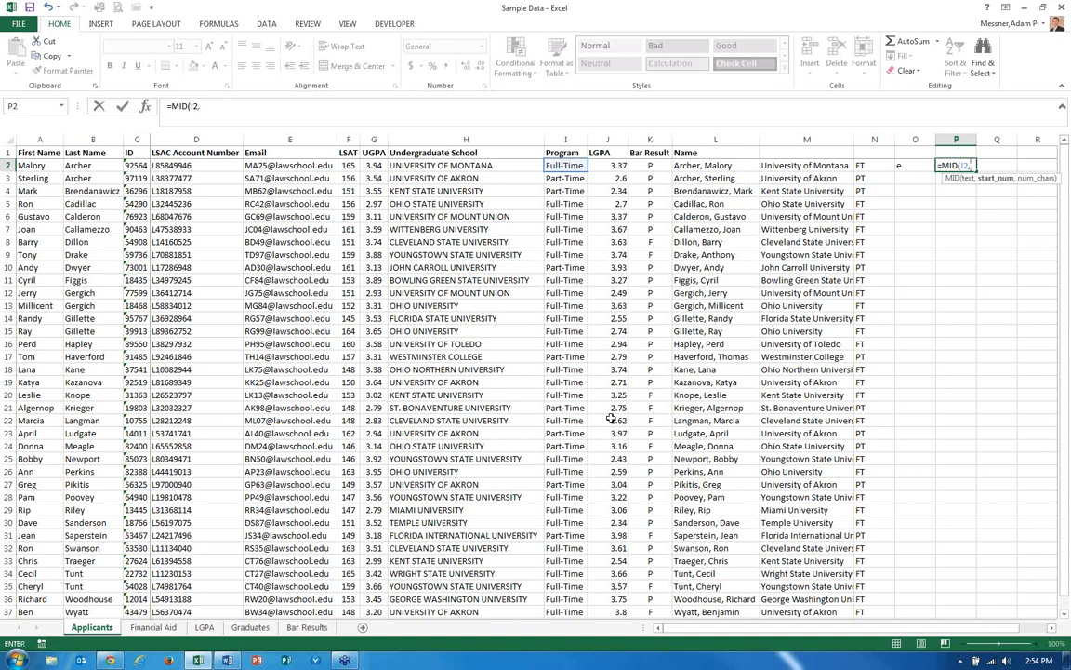
pyautogui.write('2')
pyautogui.write(',4)')
pyautogui.press('Return')
pyautogui.press('Up')
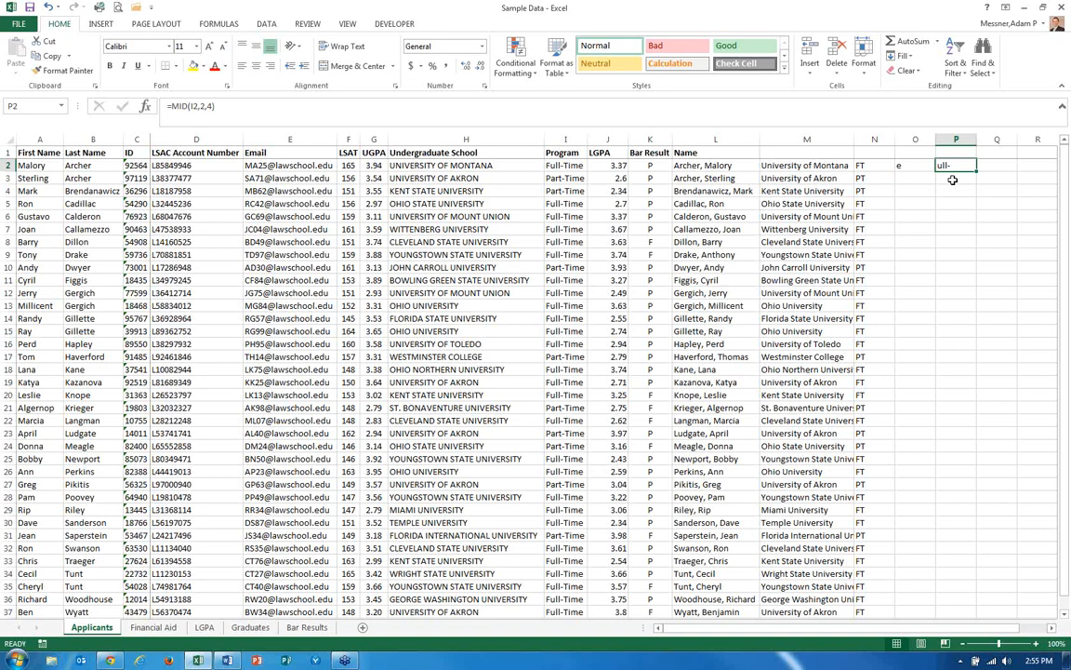
# Edit the N2 CONCATENATE formula, re-entering I2 as the text reference inside LEFT.
pyautogui.press('Left')
pyautogui.press('Left')
pyautogui.press('Left')
pyautogui.press('Right')
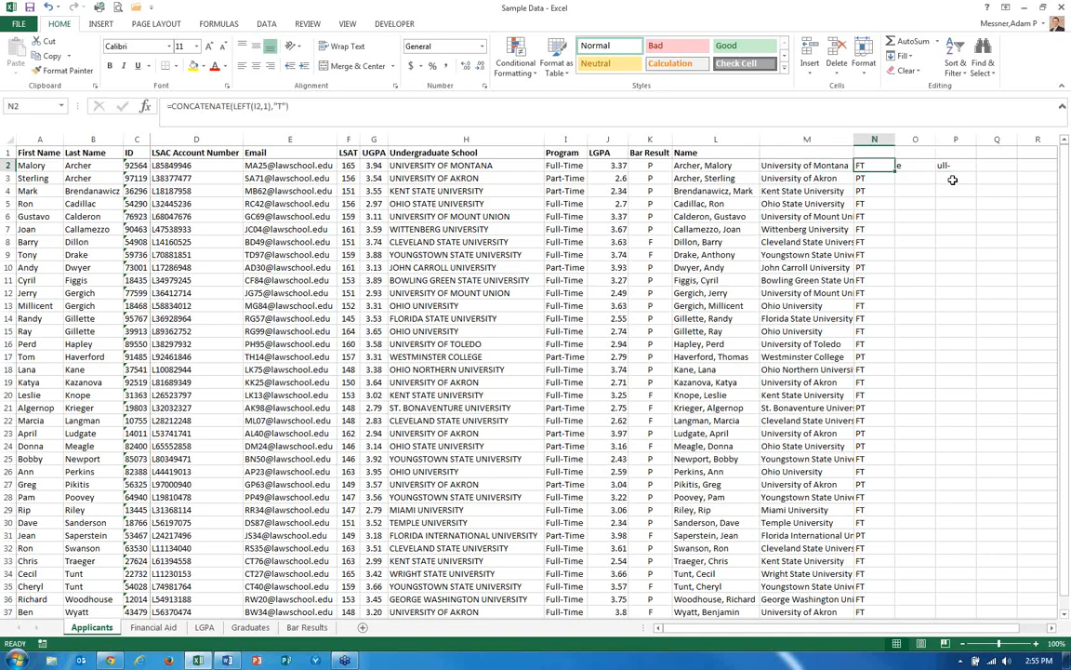
pyautogui.click(171, 106)
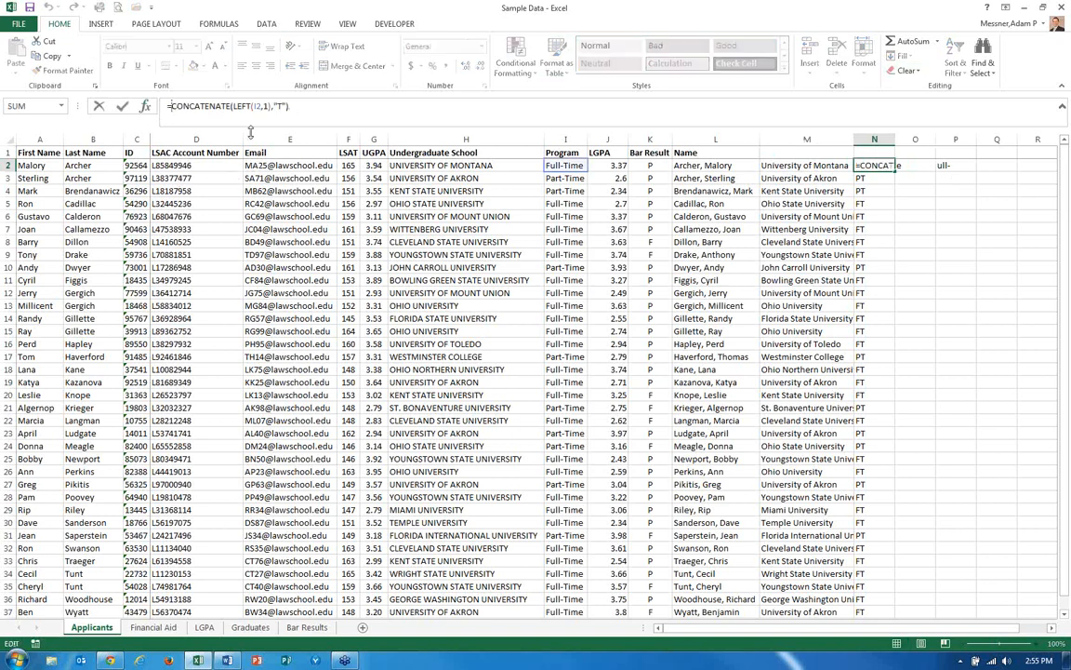
pyautogui.click(267, 106)
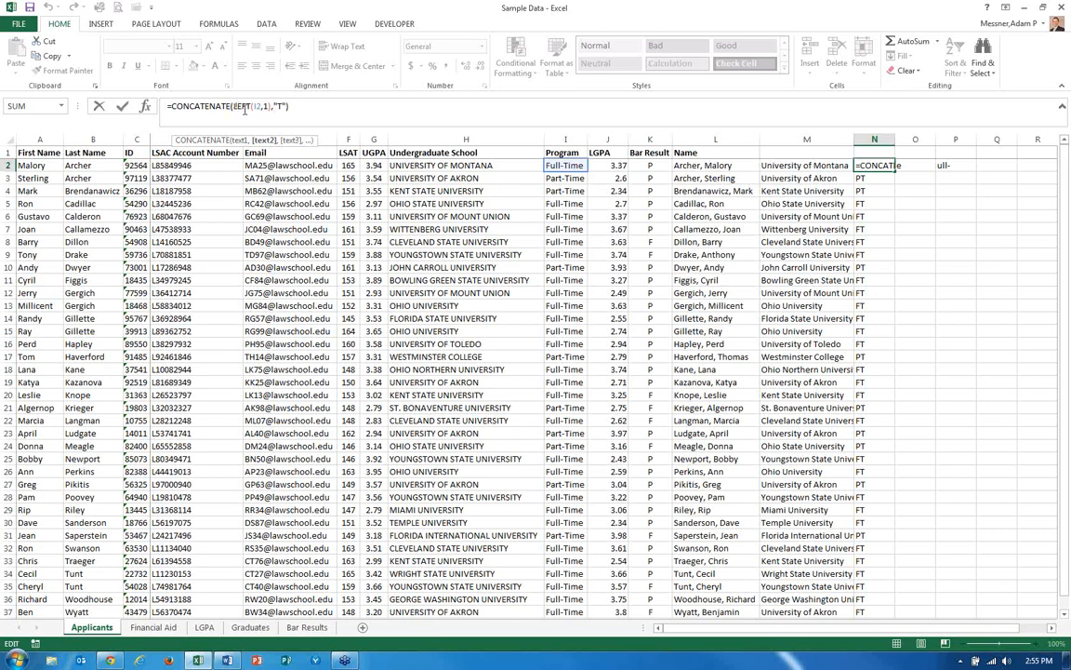
pyautogui.click(257, 106)
pyautogui.write('I2')
pyautogui.press('Return')
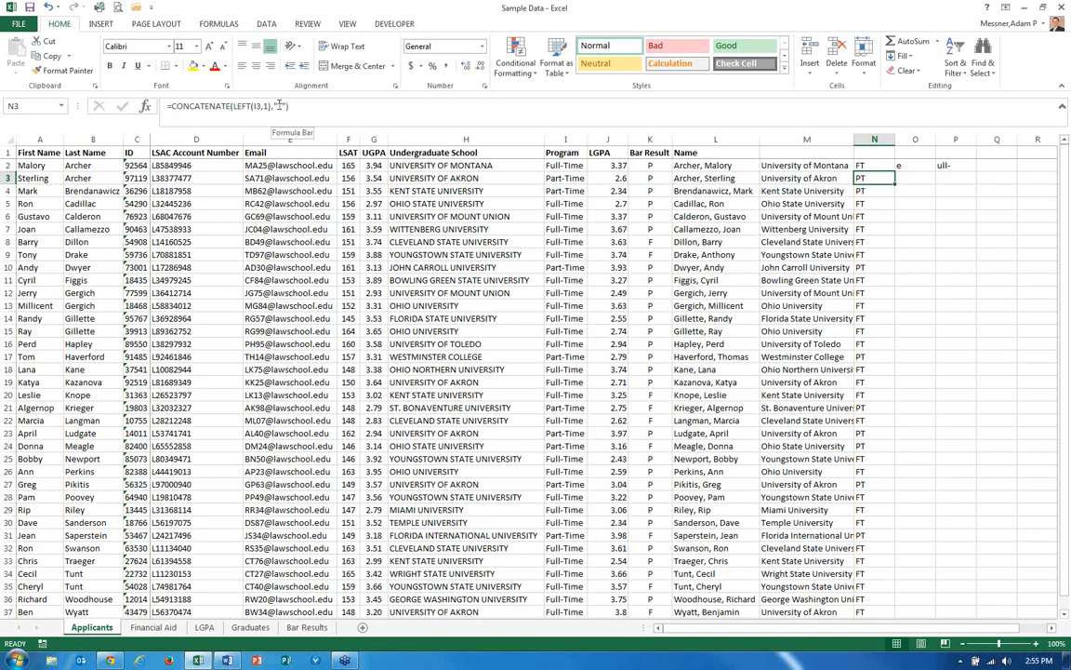
# Copy the N2 formula and paste it again over N2 through N37.
pyautogui.press('Up')
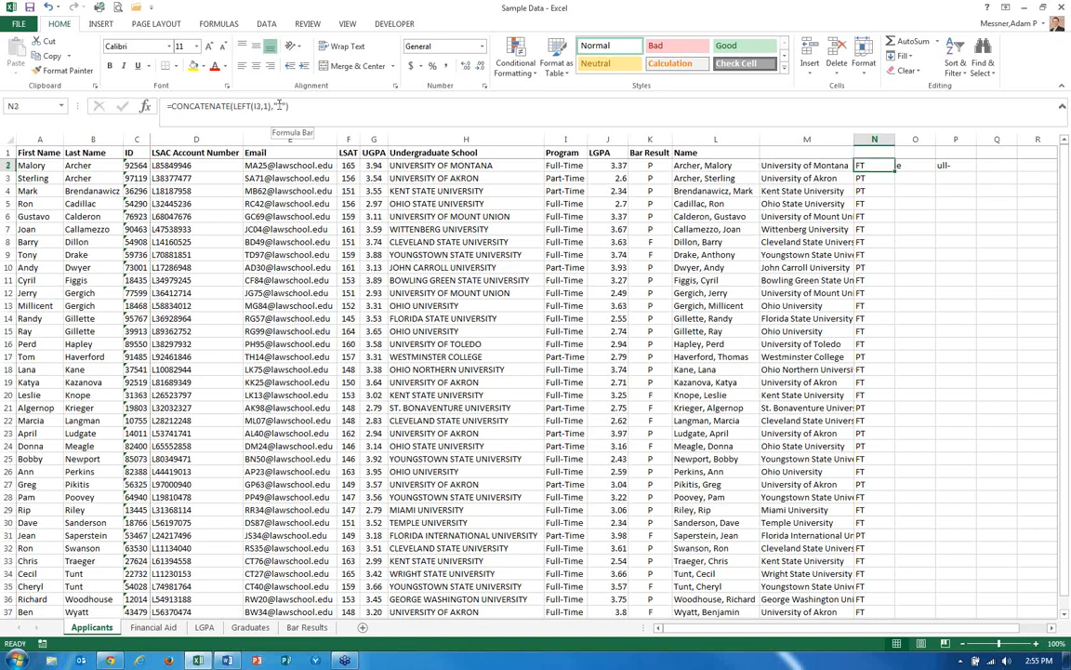
pyautogui.hotkey('ctrl', 'c')
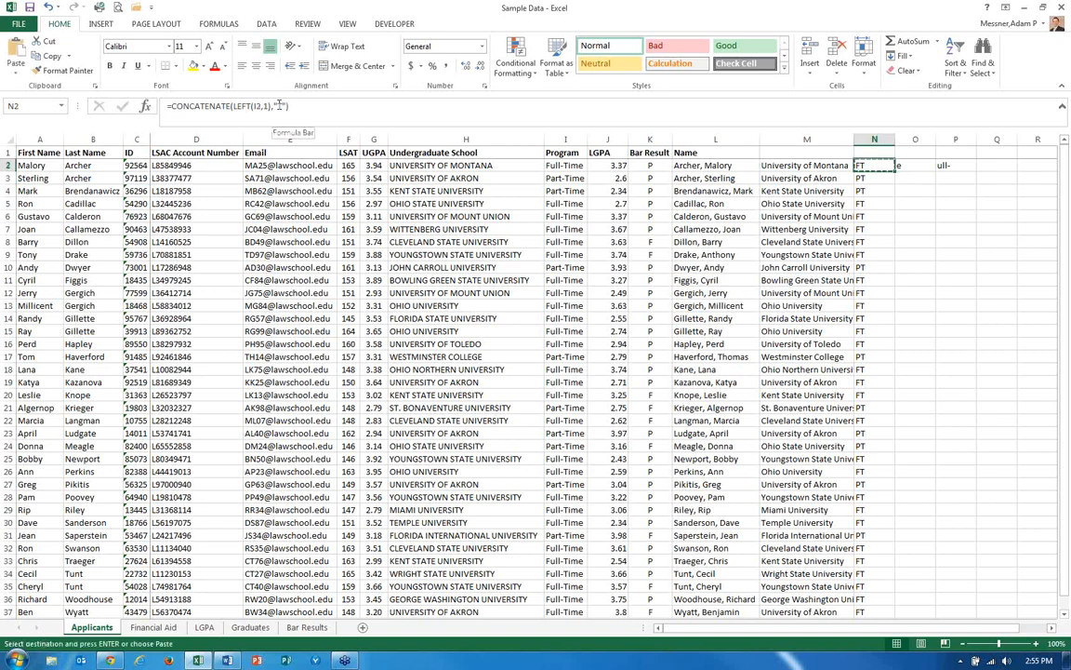
pyautogui.hotkey('shift', 'Down')
pyautogui.hotkey('shift', 'Down')
pyautogui.hotkey('shift', 'Down')
pyautogui.hotkey('shift', 'Down')
pyautogui.hotkey('shift', 'Down')
pyautogui.hotkey('shift', 'Down')
pyautogui.hotkey('shift', 'Down')
pyautogui.hotkey('shift', 'Down')
pyautogui.hotkey('shift', 'Down')
pyautogui.hotkey('shift', 'Down')
pyautogui.hotkey('shift', 'Down')
pyautogui.hotkey('shift', 'Down')
pyautogui.hotkey('shift', 'Down')
pyautogui.hotkey('shift', 'Down')
pyautogui.hotkey('shift', 'Down')
pyautogui.hotkey('shift', 'Down')
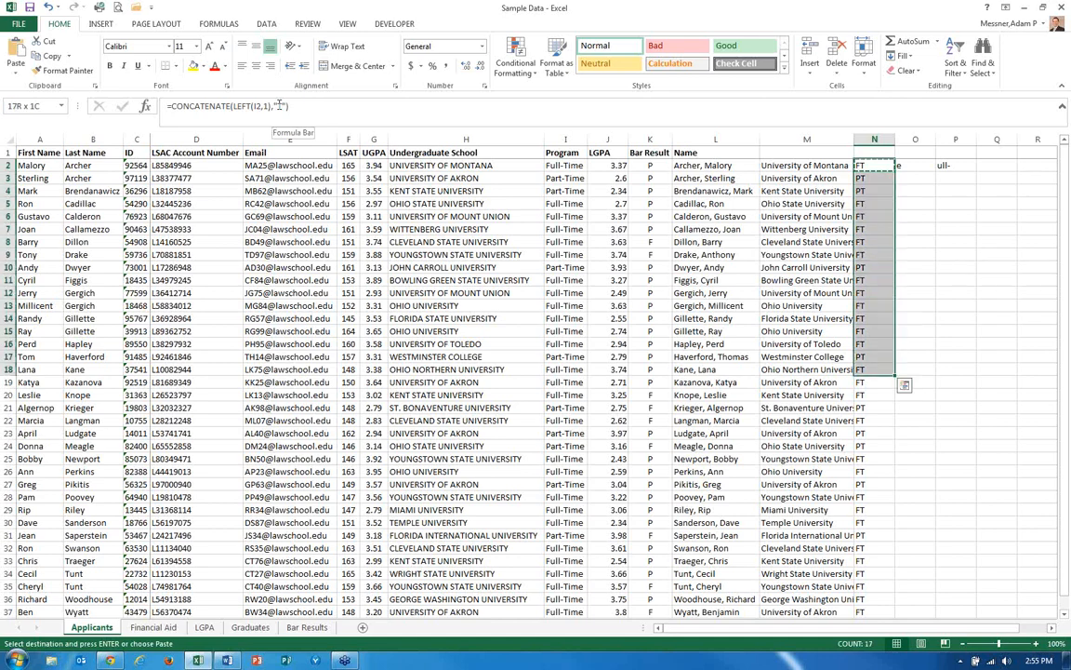
pyautogui.hotkey('shift', 'Down')
pyautogui.hotkey('shift', 'Down')
pyautogui.hotkey('shift', 'Down')
pyautogui.hotkey('shift', 'Down')
pyautogui.hotkey('shift', 'Down')
pyautogui.hotkey('shift', 'Down')
pyautogui.hotkey('shift', 'Down')
pyautogui.hotkey('shift', 'Down')
pyautogui.hotkey('shift', 'Down')
pyautogui.hotkey('shift', 'Down')
pyautogui.hotkey('shift', 'Down')
pyautogui.hotkey('shift', 'Down')
pyautogui.hotkey('shift', 'Down')
pyautogui.hotkey('shift', 'Down')
pyautogui.hotkey('shift', 'Down')
pyautogui.hotkey('shift', 'Down')
pyautogui.hotkey('shift', 'Down')
pyautogui.hotkey('shift', 'Down')
pyautogui.hotkey('shift', 'Down')
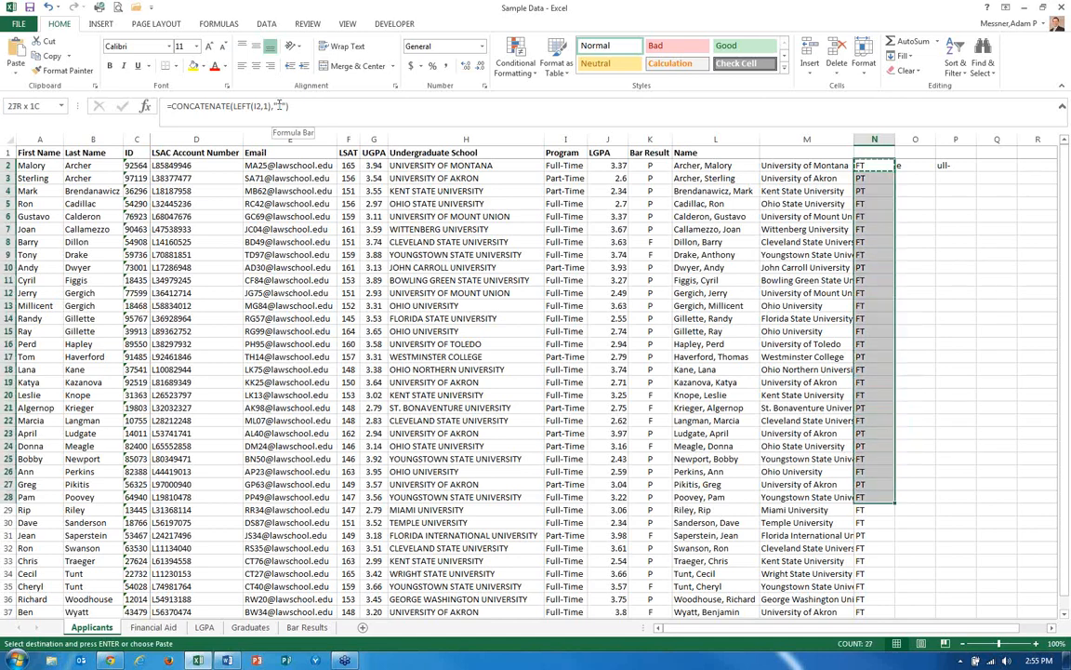
pyautogui.hotkey('ctrl', 'v')
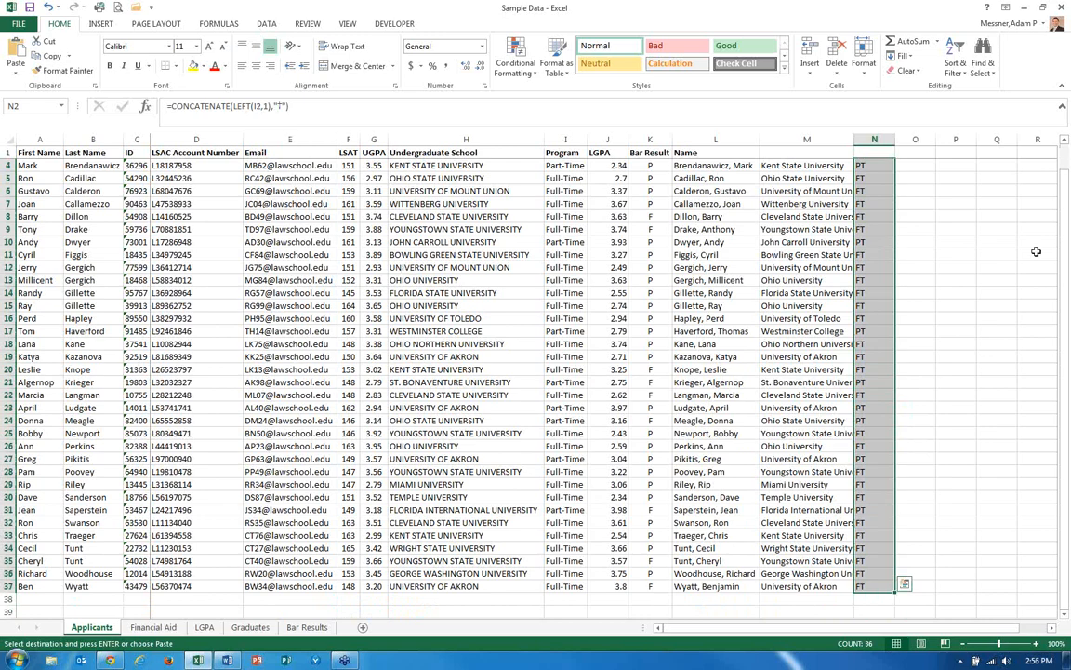
# Paste the N2 formula down to row 149, then clear the pasted cells below row 37.
pyautogui.scroll(-20, 912, 414)
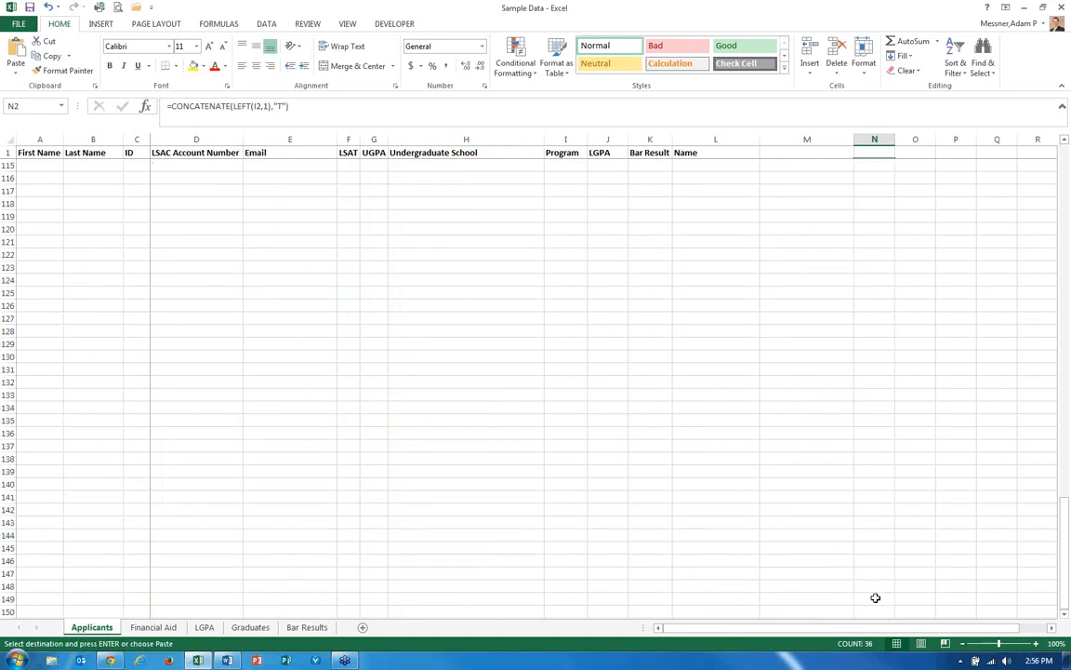
pyautogui.keyDown('shift'); pyautogui.click(875, 598); pyautogui.keyUp('shift')
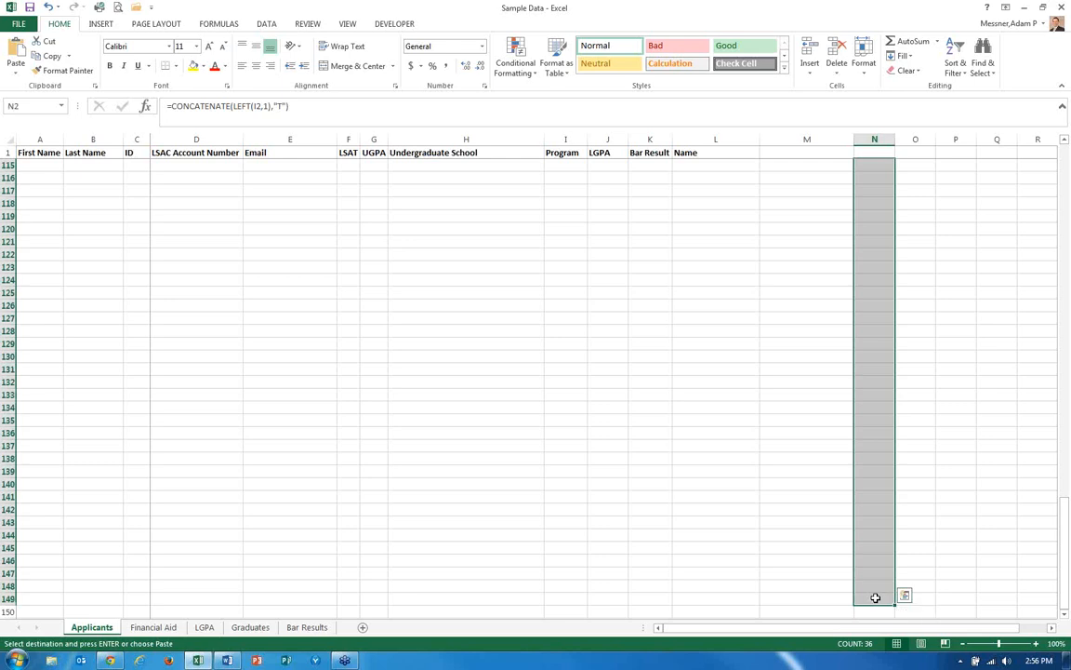
pyautogui.press('Return')
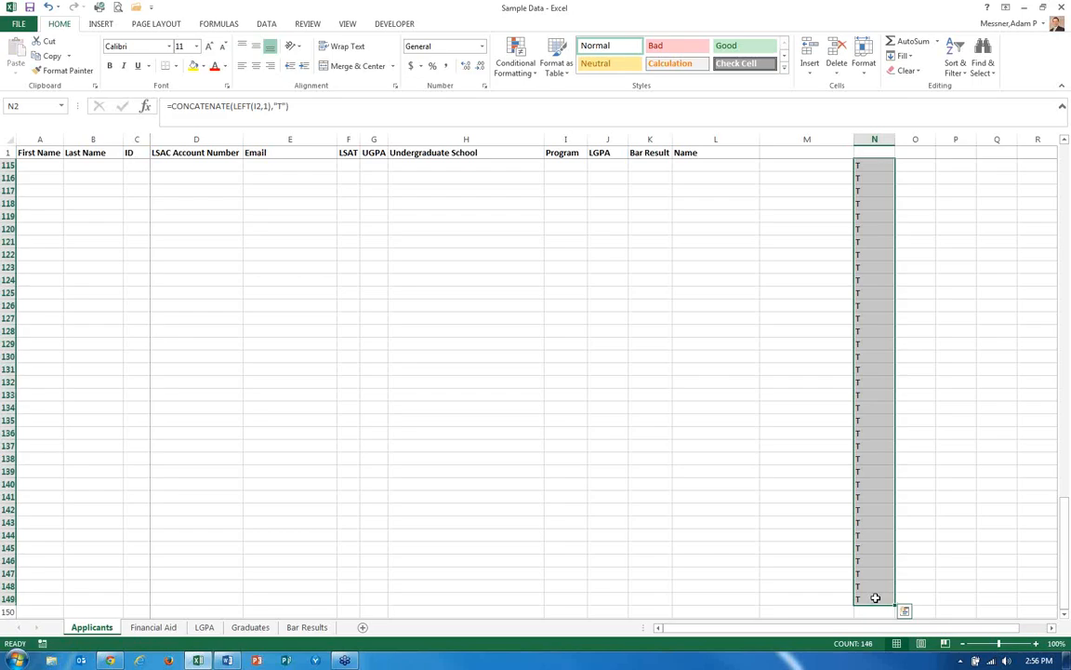
pyautogui.press('pagedown')
pyautogui.press('pageup')
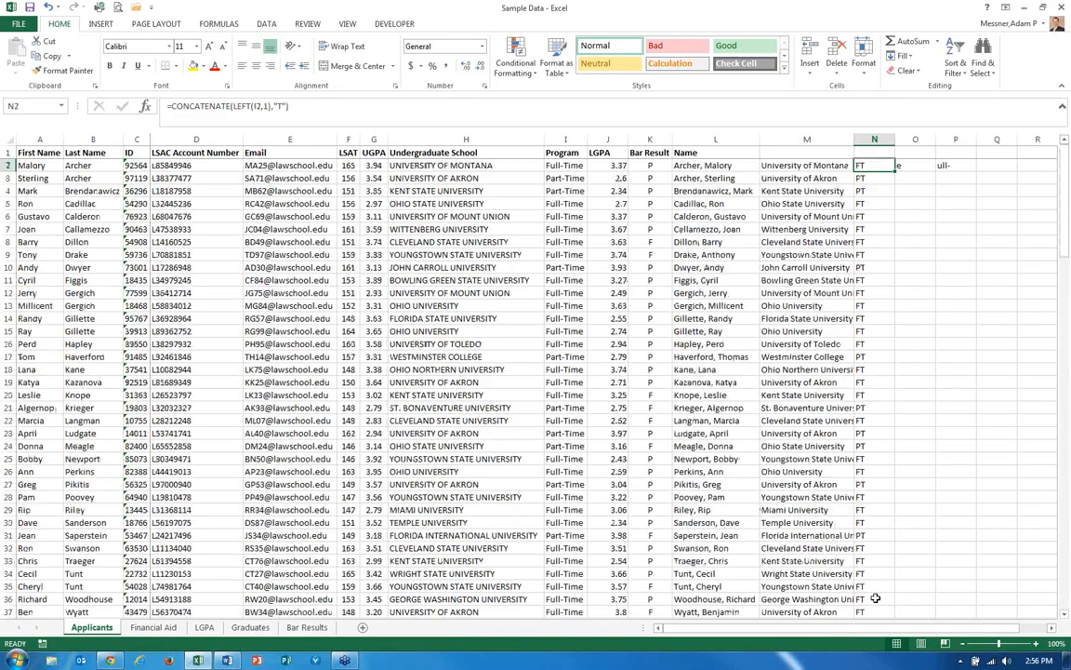
pyautogui.press('pagedown')
pyautogui.press('Up')
pyautogui.press('Up')
pyautogui.press('Down')
pyautogui.press('Down')
pyautogui.hotkey('ctrl', 'shift', 'Down')
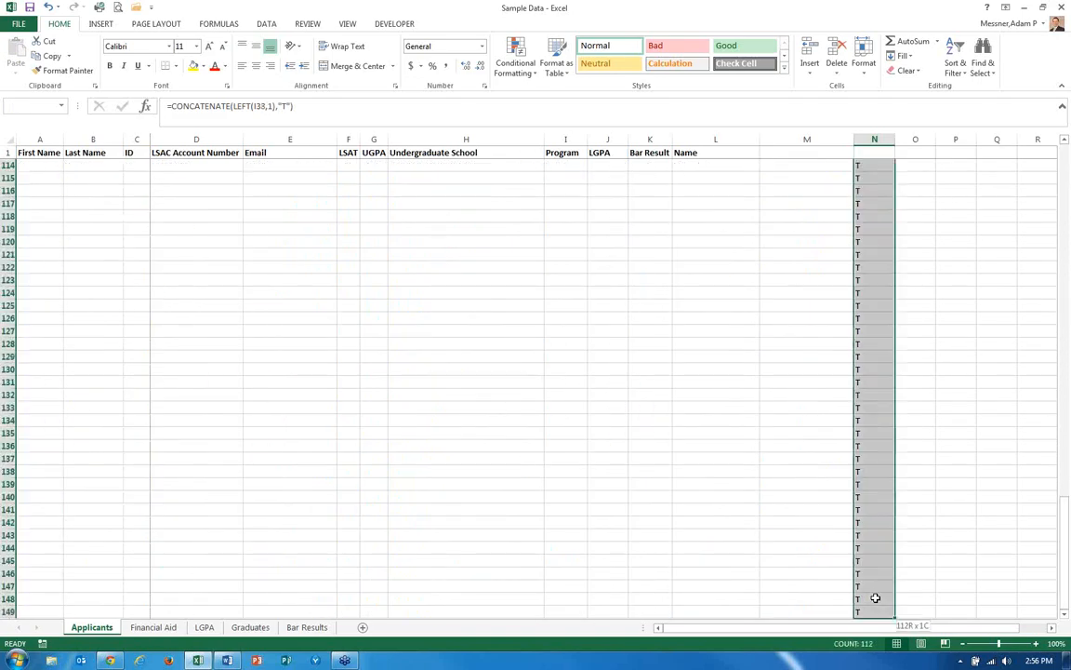
pyautogui.press('Delete')
pyautogui.press('Up')
pyautogui.hotkey('ctrl', 'Up')
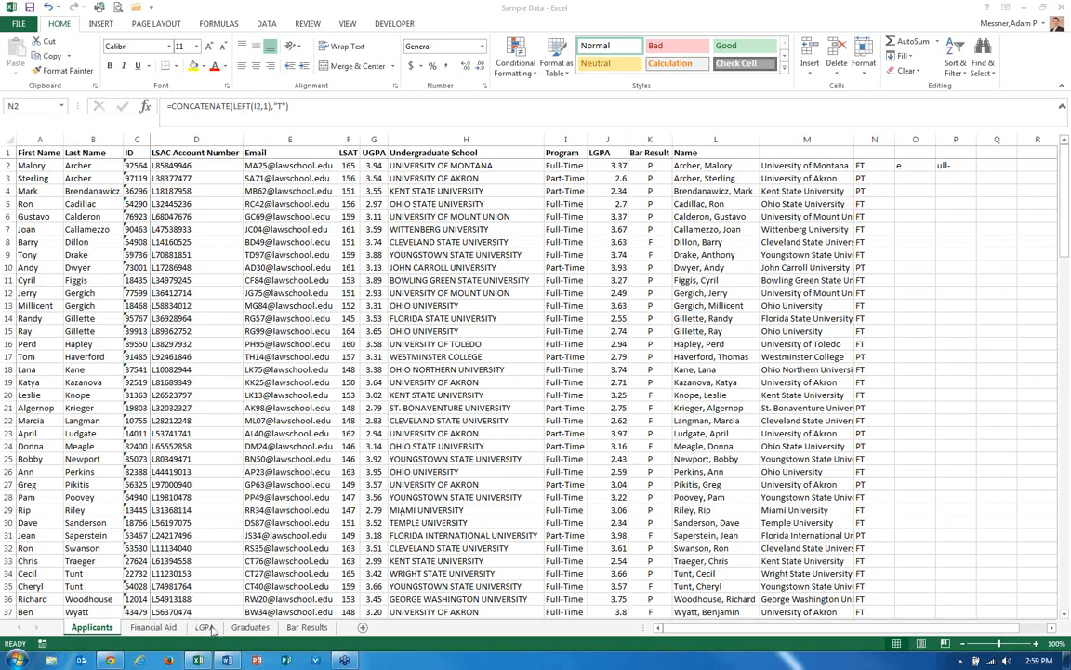
# Open the Financial Aid sheet and select a value cell in its pivot table.
pyautogui.click(153, 627)
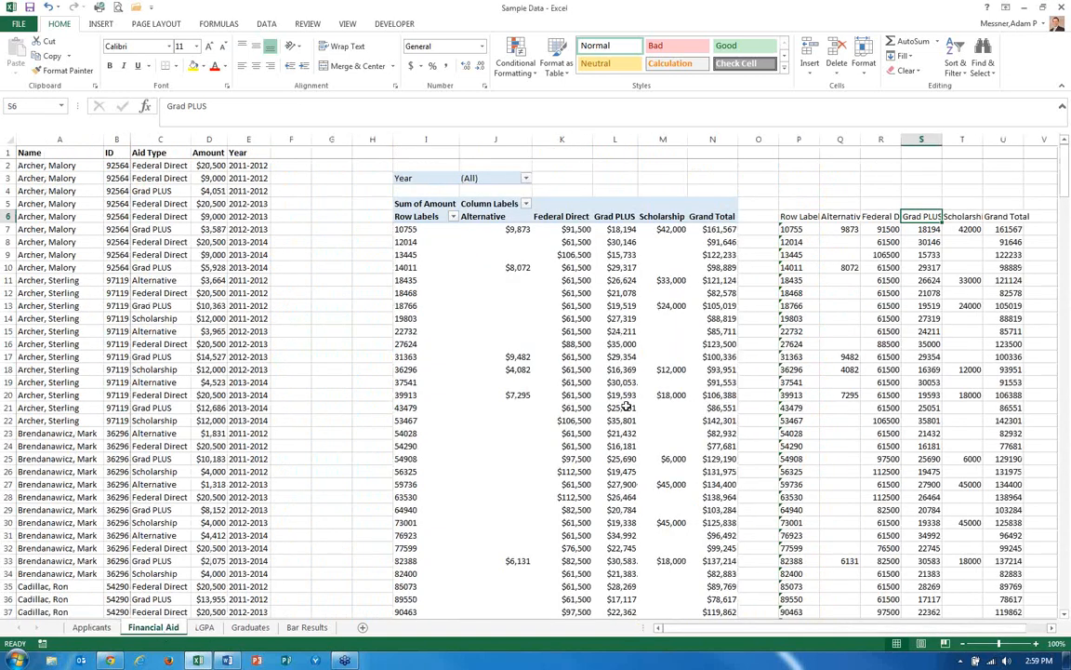
pyautogui.click(565, 358)
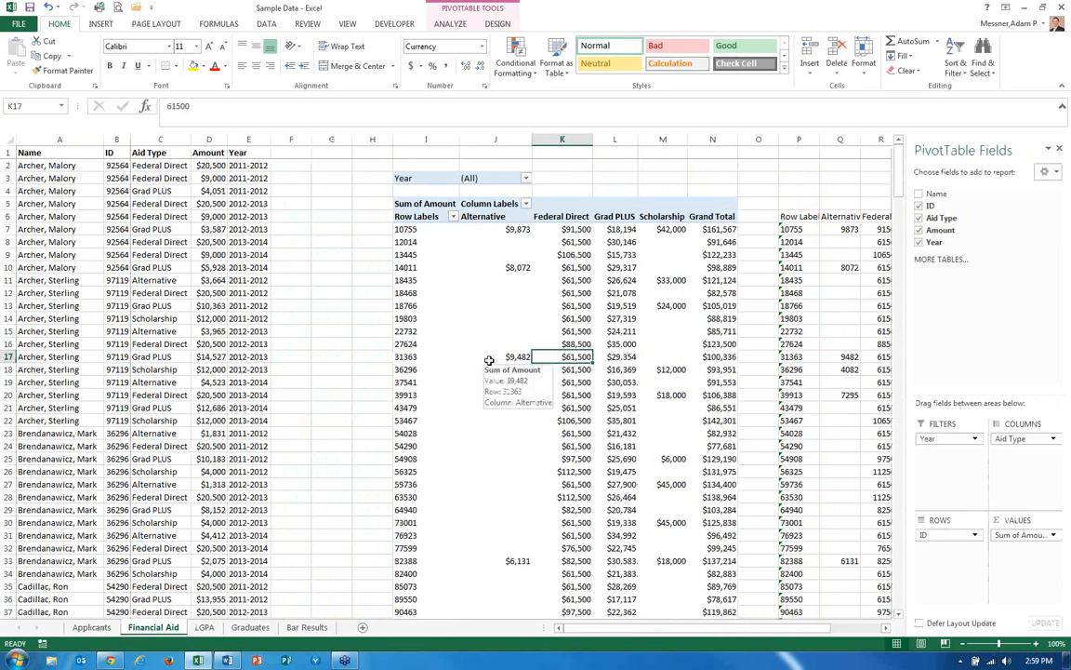